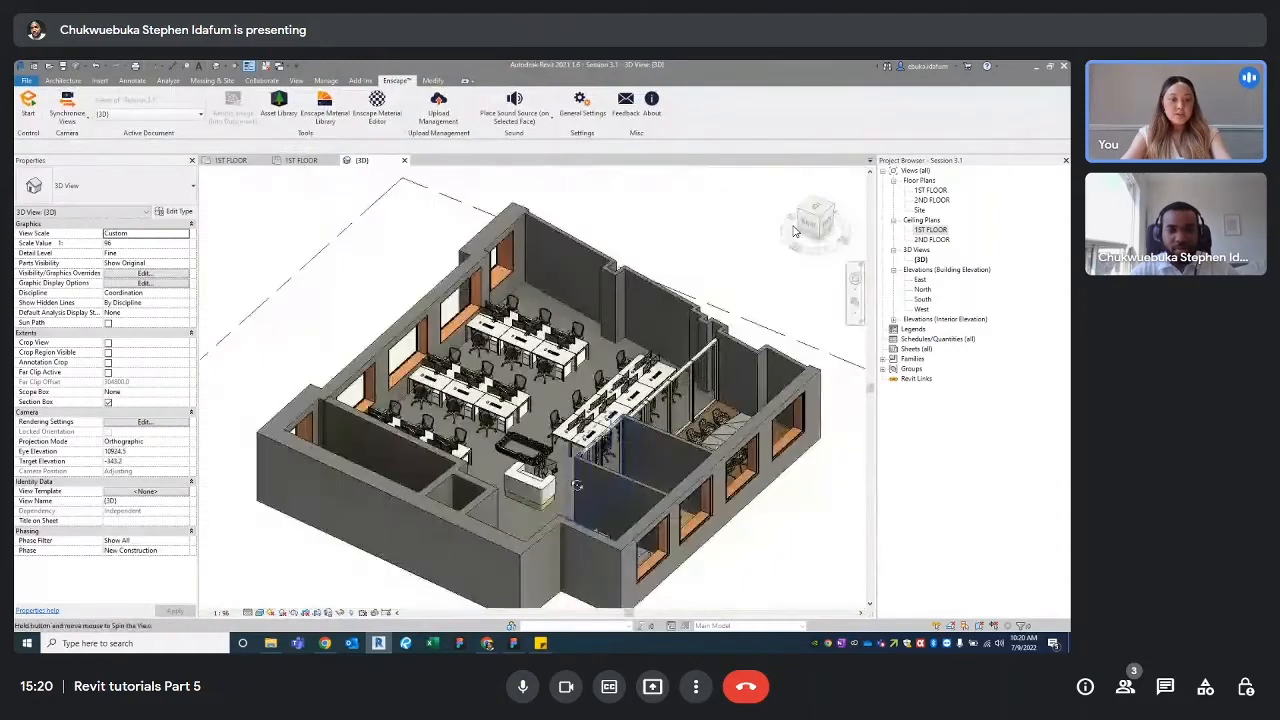
{"action": "middle_click_drag", "start_coordinate": [574, 487], "coordinate": [575, 515], "text": "shift"}
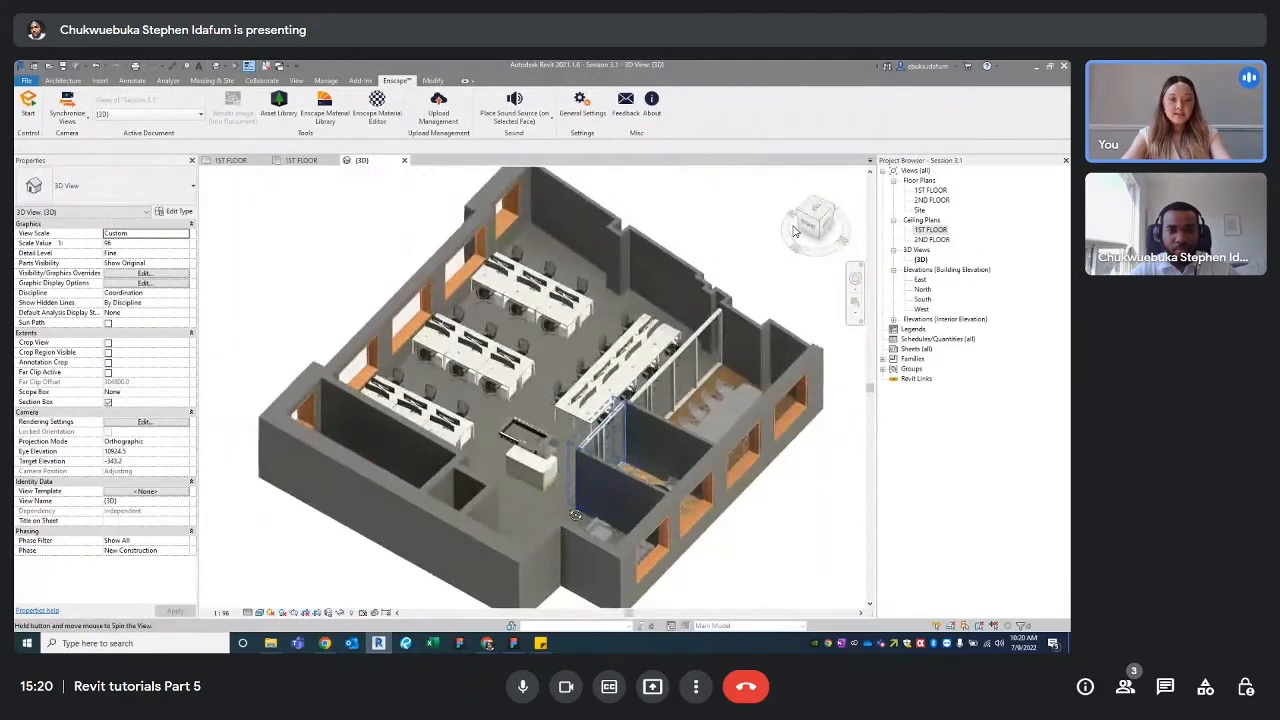
{"action": "scroll", "coordinate": [566, 504], "scroll_direction": "up", "scroll_amount": 8}
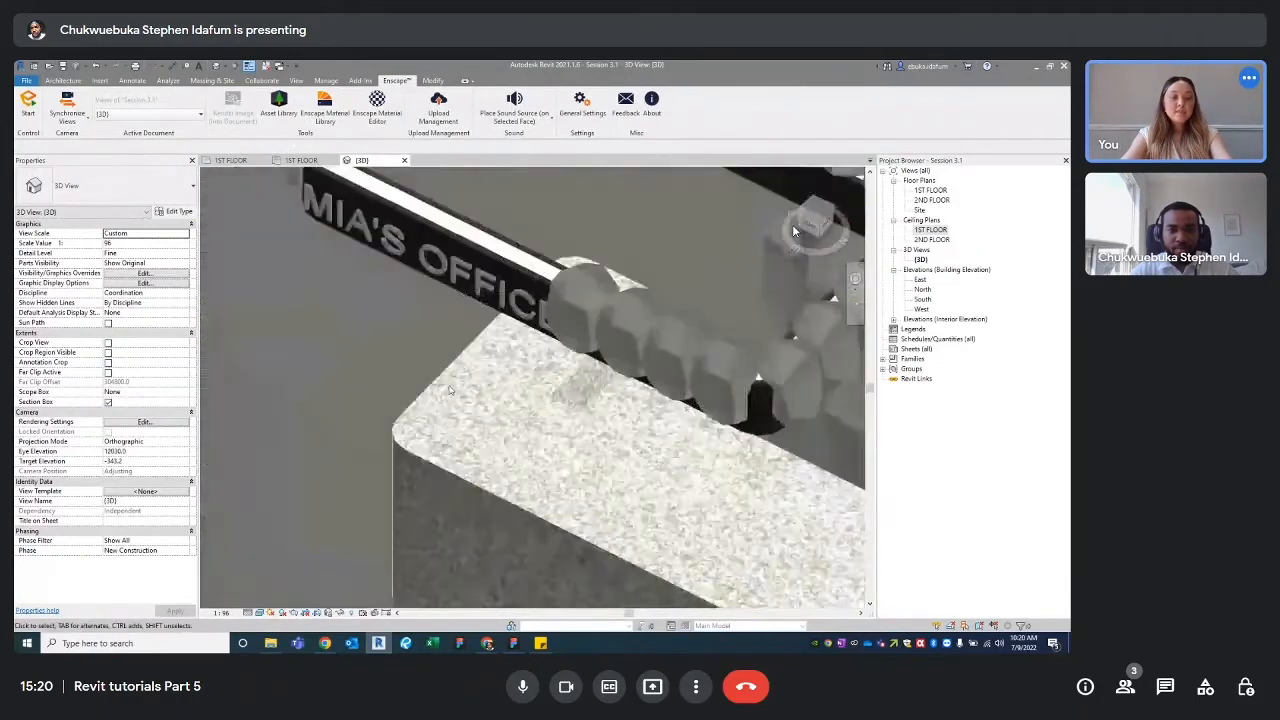
{"action": "middle_click_drag", "start_coordinate": [409, 353], "coordinate": [401, 527]}
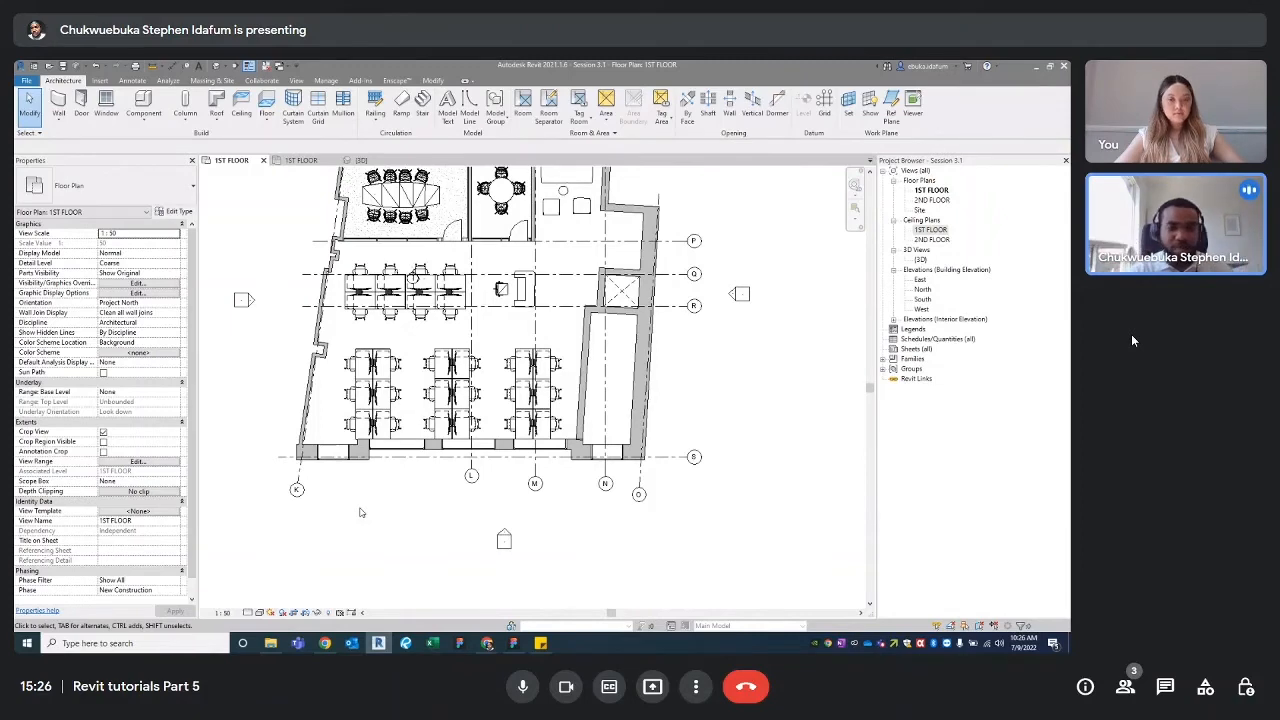
{"action": "key", "text": "d"}
{"action": "key", "text": "i"}
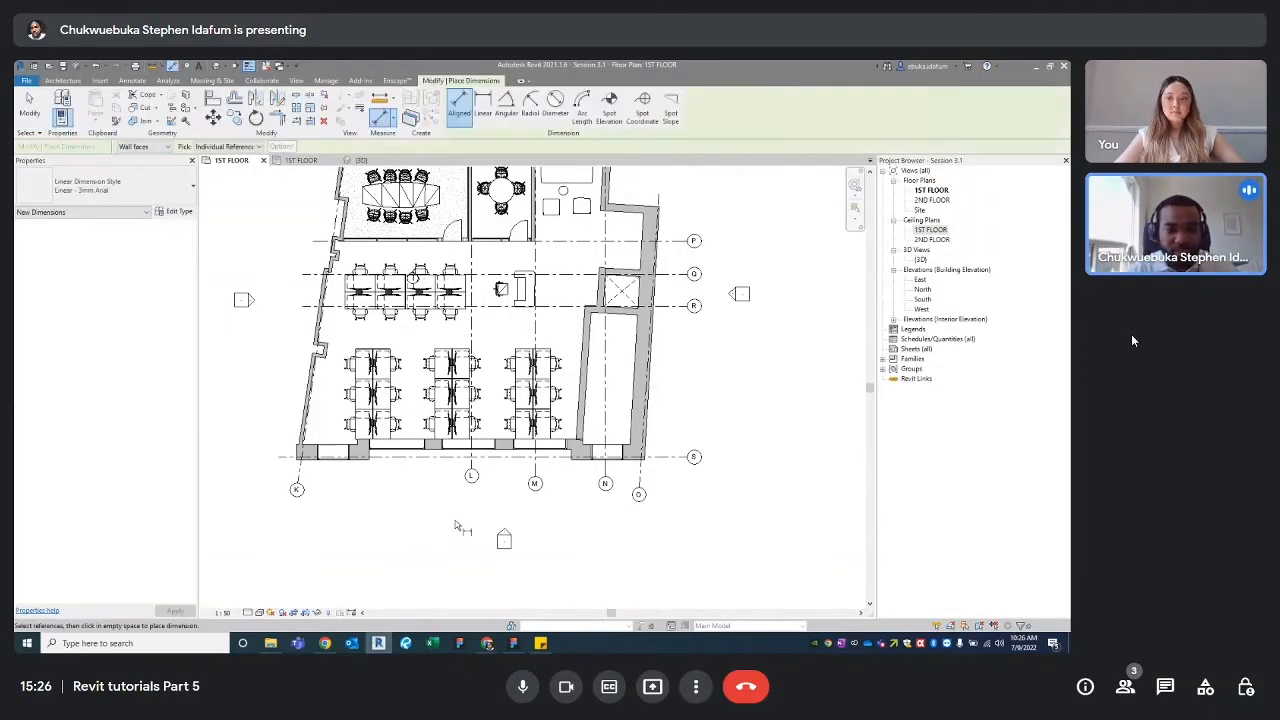
{"action": "scroll", "coordinate": [456, 525], "scroll_direction": "up", "scroll_amount": 1}
{"action": "key", "text": "Escape"}
Step: Lengthen the lower ends of grid lines L, M, N and K so their bubbles line up in a row below the plan
{"action": "left_click", "coordinate": [479, 464]}
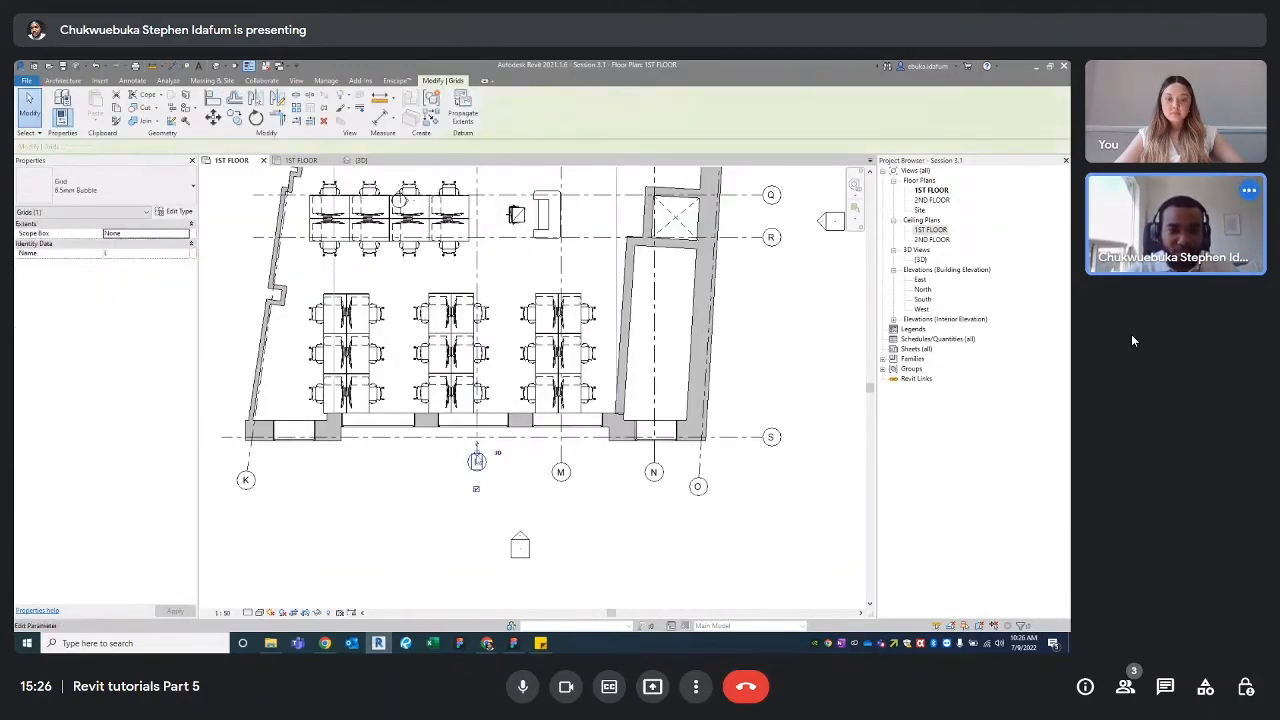
{"action": "mouse_move", "coordinate": [477, 454]}
{"action": "left_mouse_down"}
{"action": "mouse_move", "coordinate": [476, 488]}
{"action": "mouse_move", "coordinate": [475, 463]}
{"action": "left_mouse_up"}
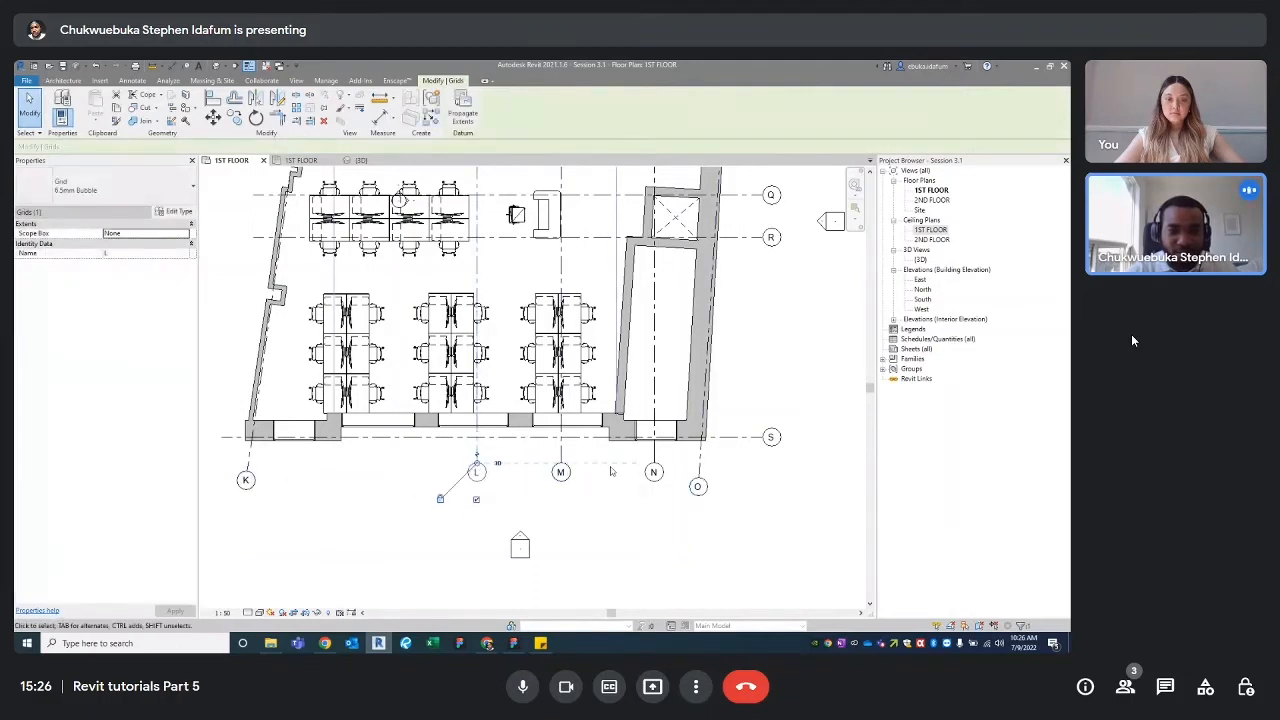
{"action": "left_click", "coordinate": [653, 468]}
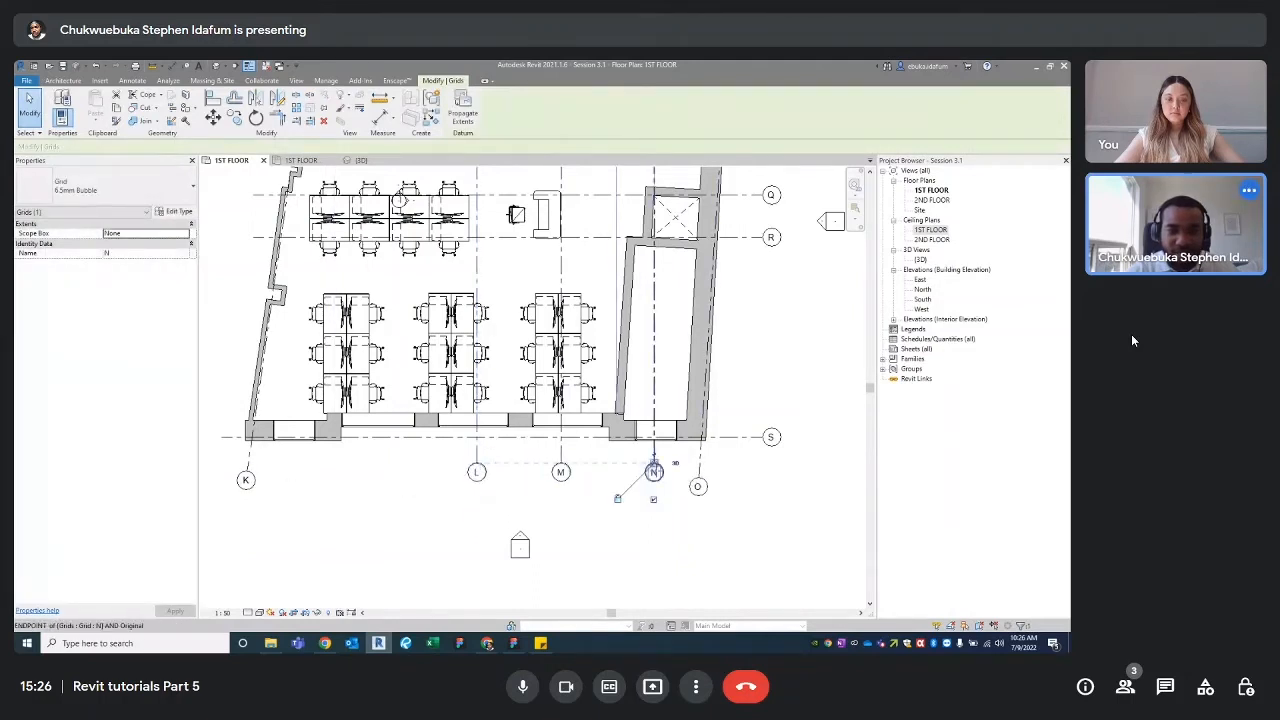
{"action": "left_click_drag", "start_coordinate": [653, 468], "coordinate": [653, 484]}
{"action": "left_click", "coordinate": [245, 480]}
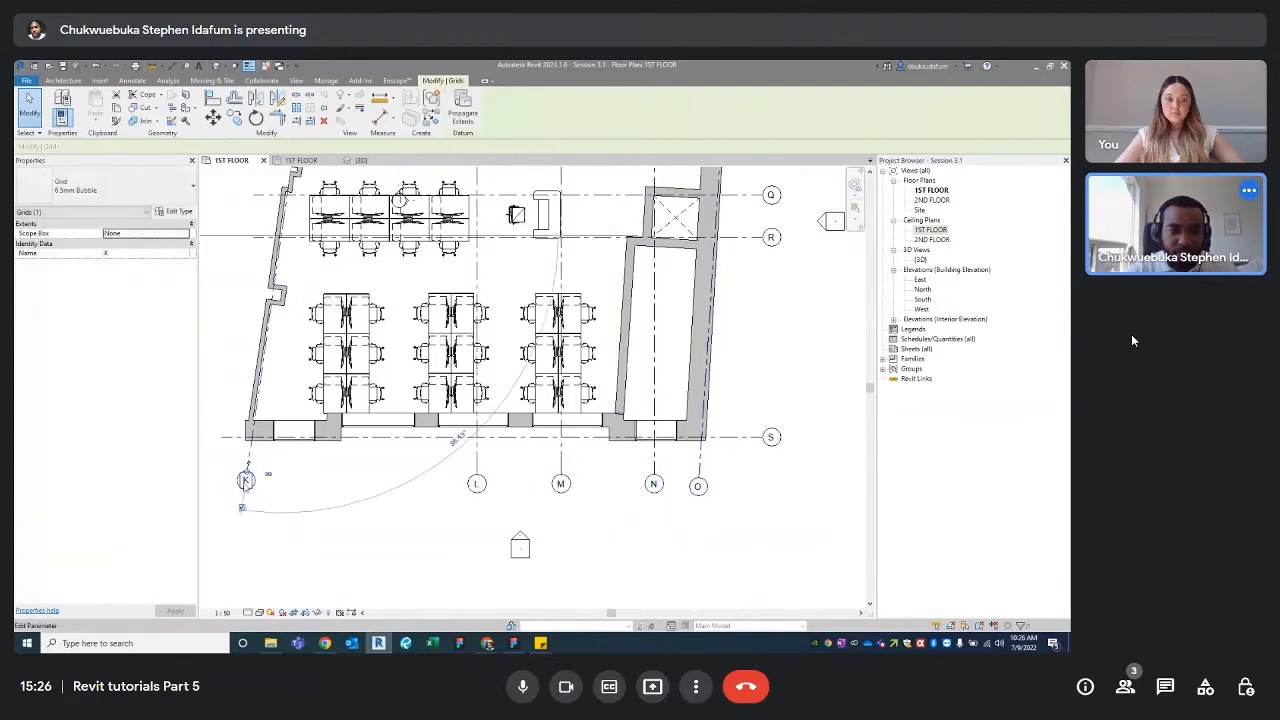
{"action": "left_click_drag", "start_coordinate": [247, 469], "coordinate": [245, 483]}
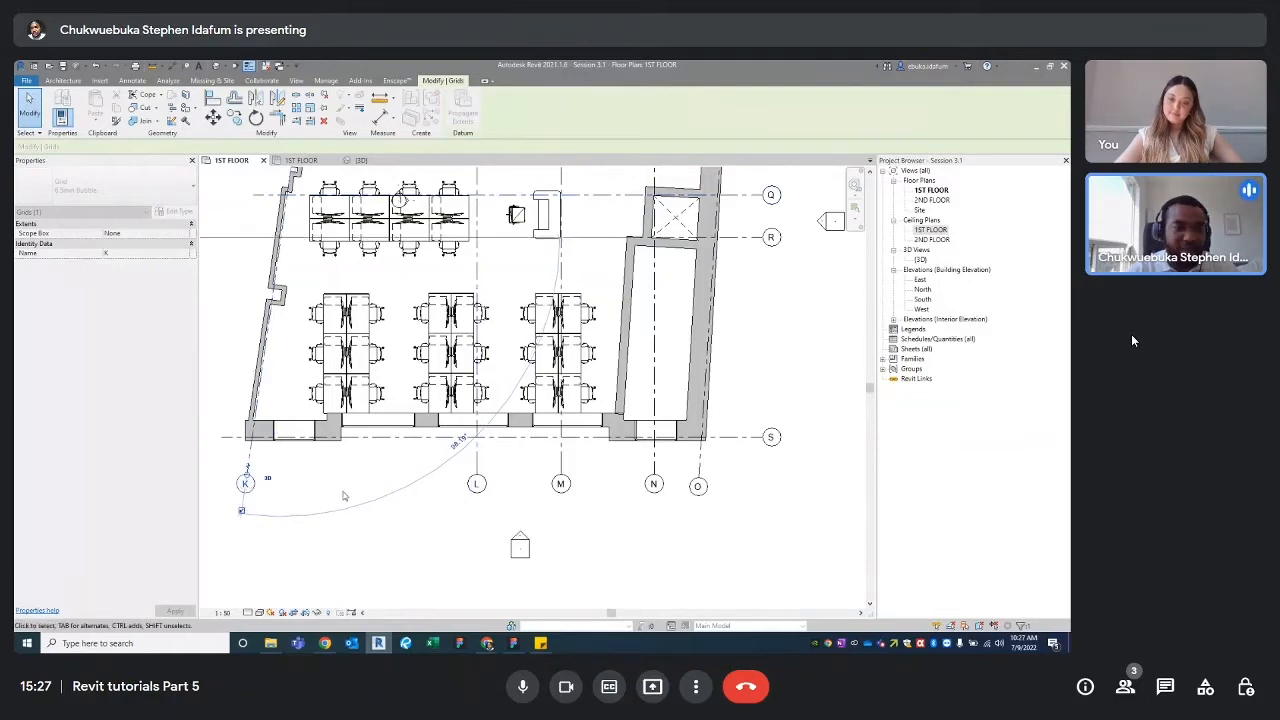
{"action": "middle_click_drag", "start_coordinate": [346, 497], "coordinate": [452, 473]}
{"action": "left_click", "coordinate": [427, 522]}
{"action": "scroll", "coordinate": [422, 522], "scroll_direction": "down", "scroll_amount": 1}
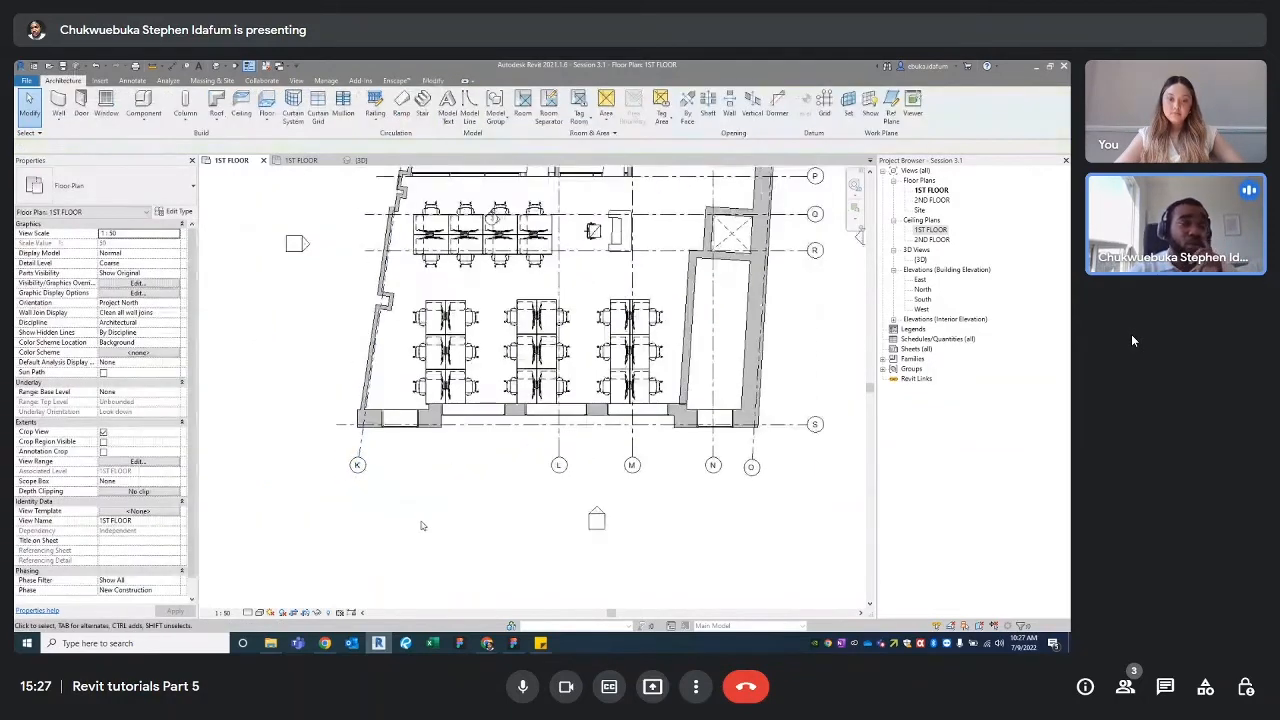
Step: Rename grid K as 1 and grid L as 2
{"action": "scroll", "coordinate": [385, 460], "scroll_direction": "up", "scroll_amount": 4}
{"action": "double_click", "coordinate": [316, 483]}
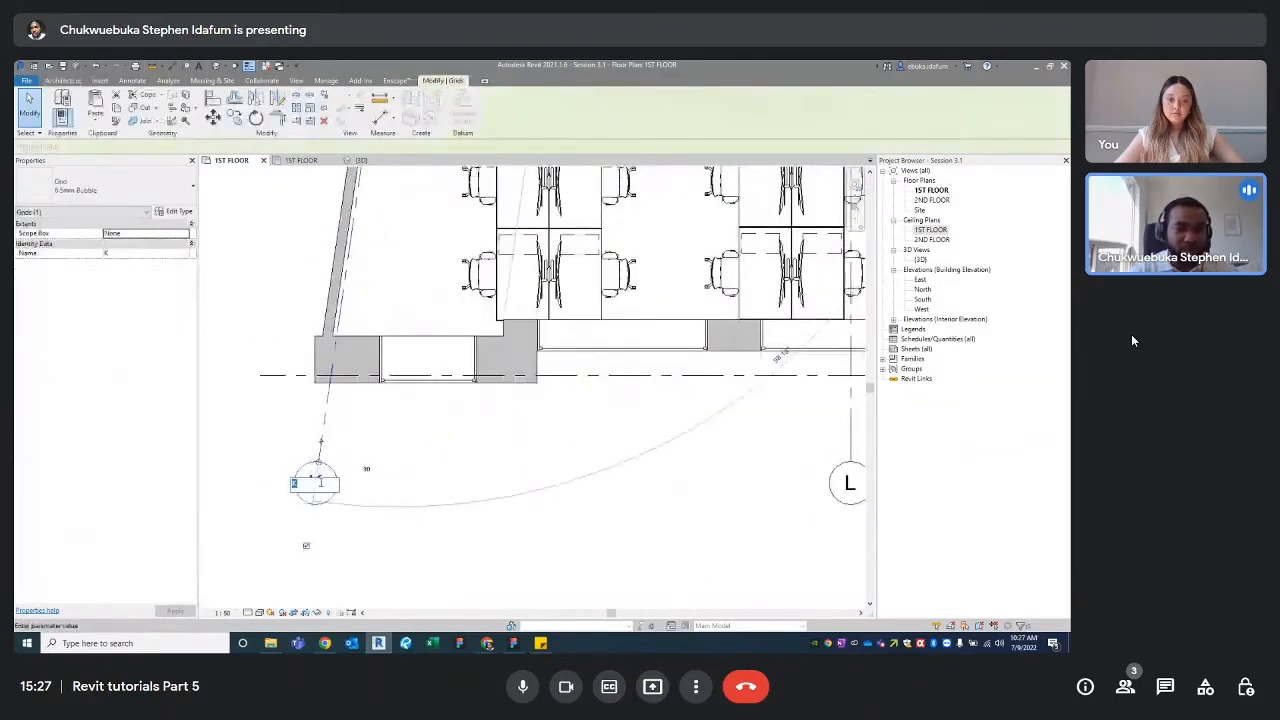
{"action": "type", "text": "1"}
{"action": "key", "text": "Return"}
{"action": "scroll", "coordinate": [554, 541], "scroll_direction": "down", "scroll_amount": 1}
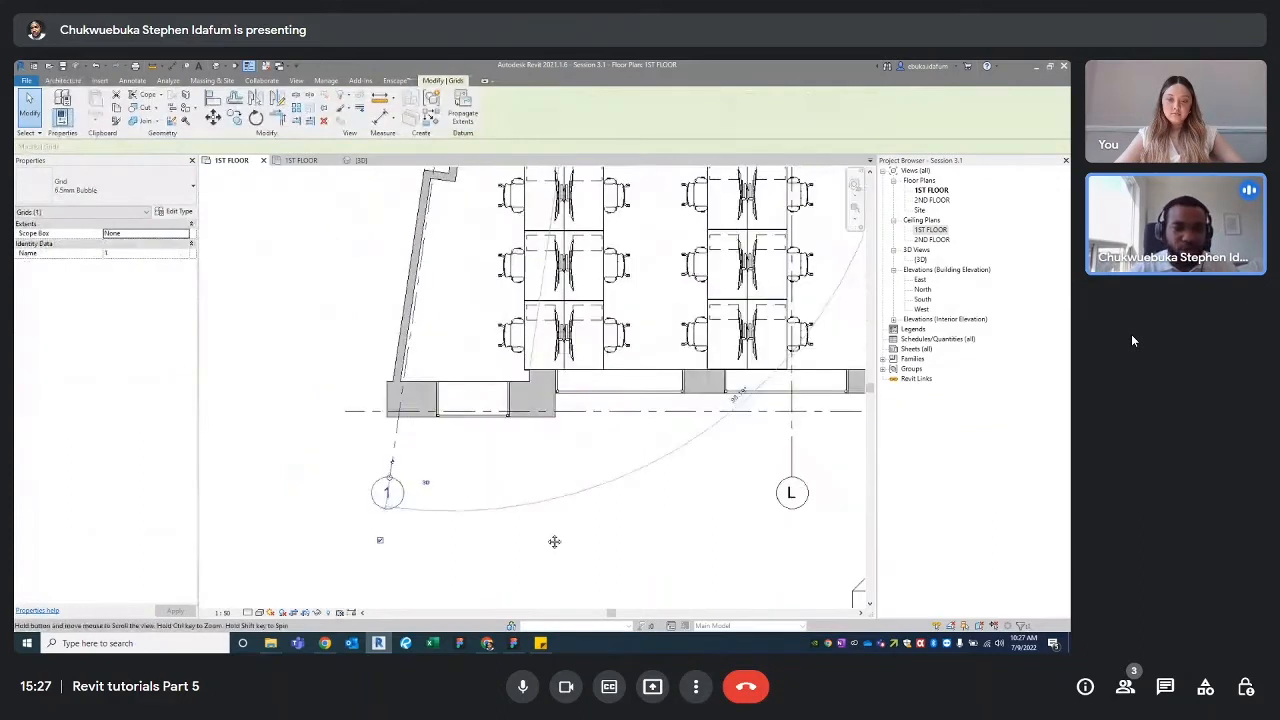
{"action": "middle_click_drag", "start_coordinate": [554, 541], "coordinate": [497, 530]}
{"action": "double_click", "coordinate": [515, 517]}
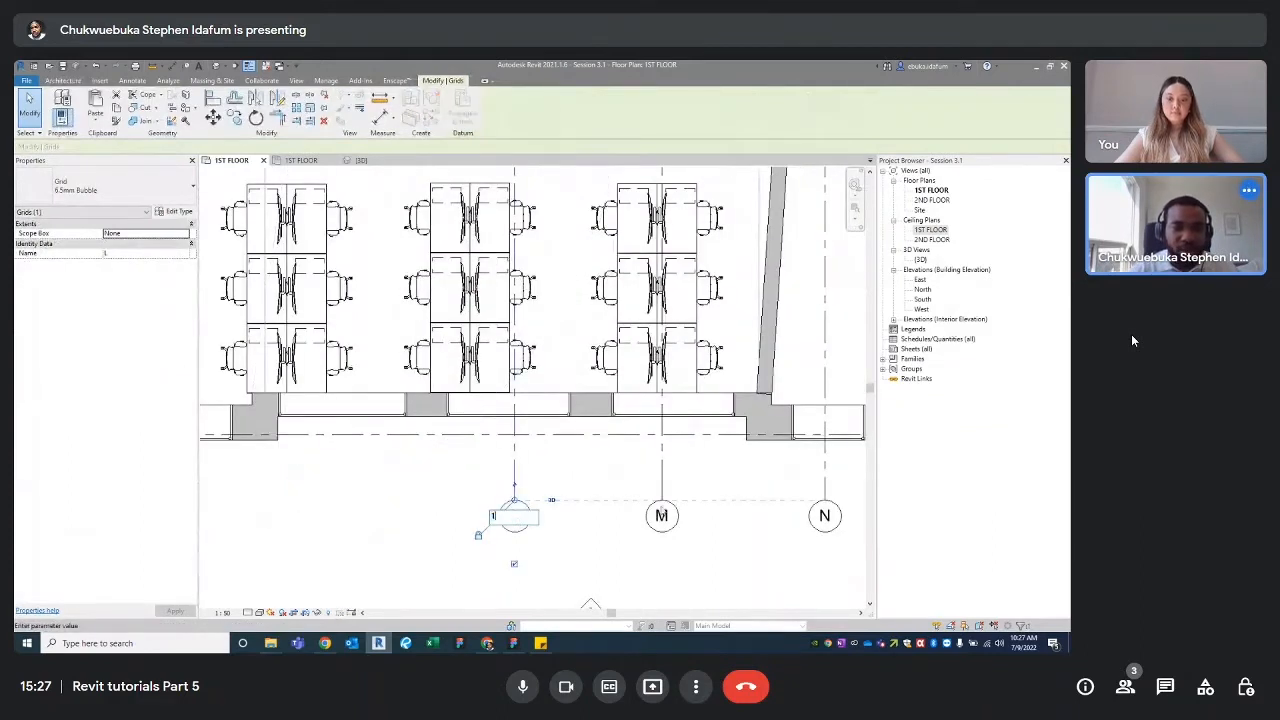
{"action": "type", "text": "2"}
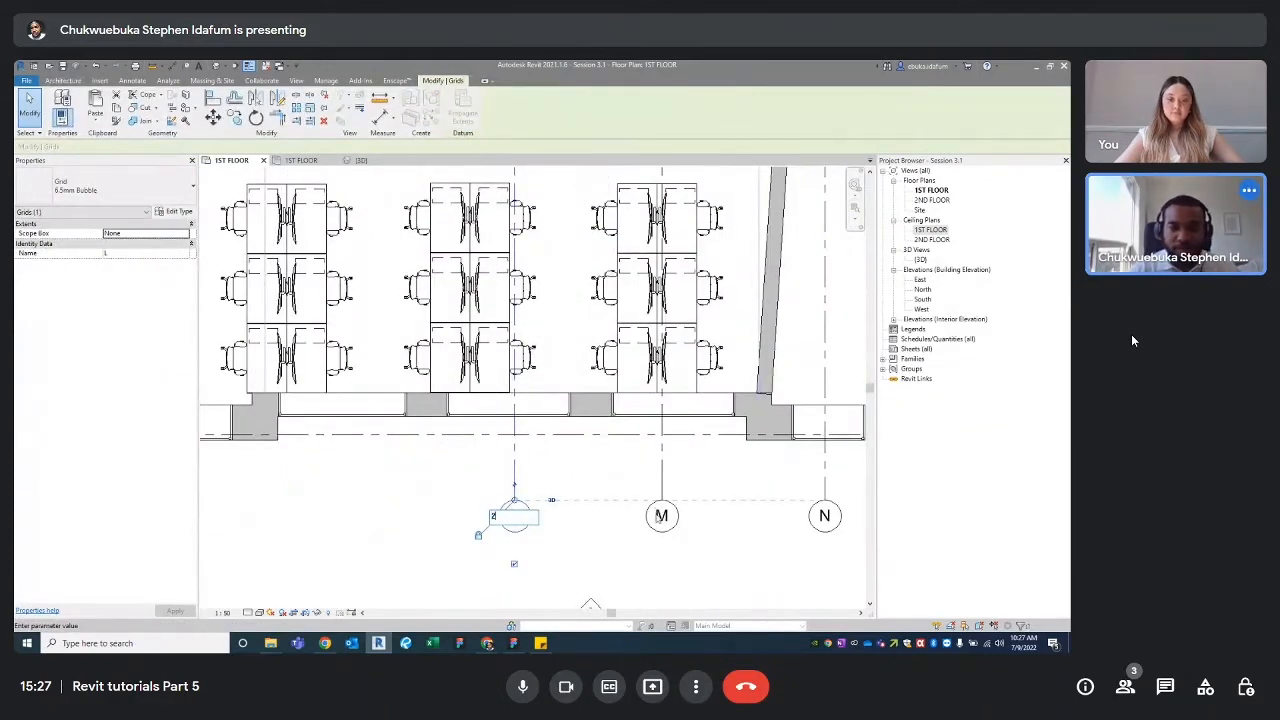
{"action": "key", "text": "Return"}
Step: Rename grid M as 3 and grid N as 4
{"action": "left_click", "coordinate": [660, 516]}
{"action": "left_click", "coordinate": [660, 516]}
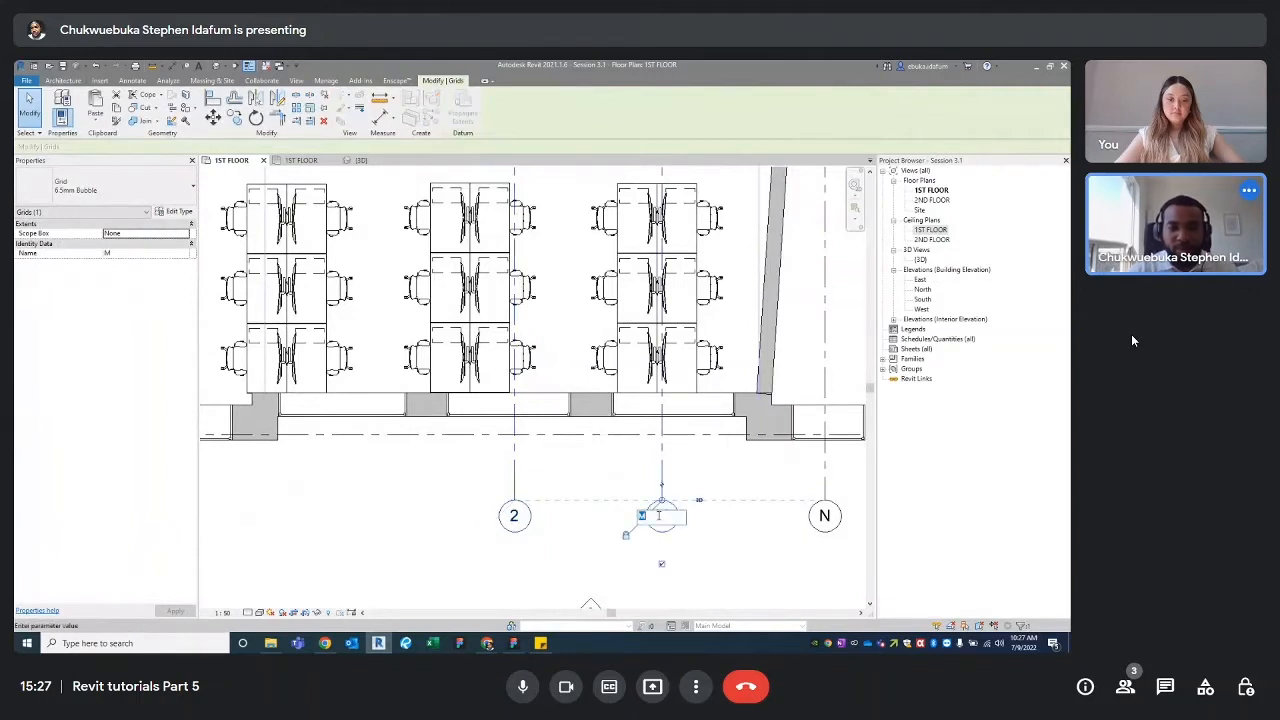
{"action": "scroll", "coordinate": [659, 519], "scroll_direction": "down", "scroll_amount": 1}
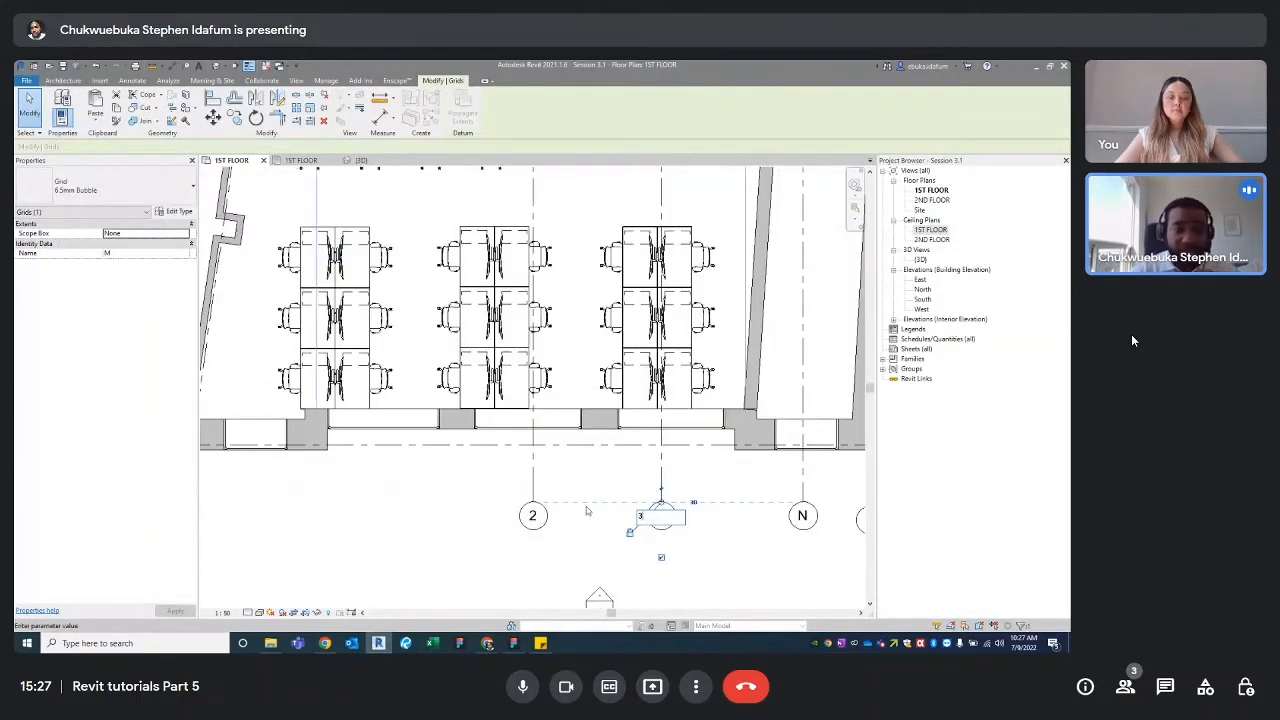
{"action": "key", "text": "Return"}
{"action": "middle_click_drag", "start_coordinate": [740, 560], "coordinate": [598, 530]}
{"action": "scroll", "coordinate": [655, 485], "scroll_direction": "up", "scroll_amount": 1}
{"action": "left_click", "coordinate": [662, 487]}
{"action": "left_click", "coordinate": [662, 487]}
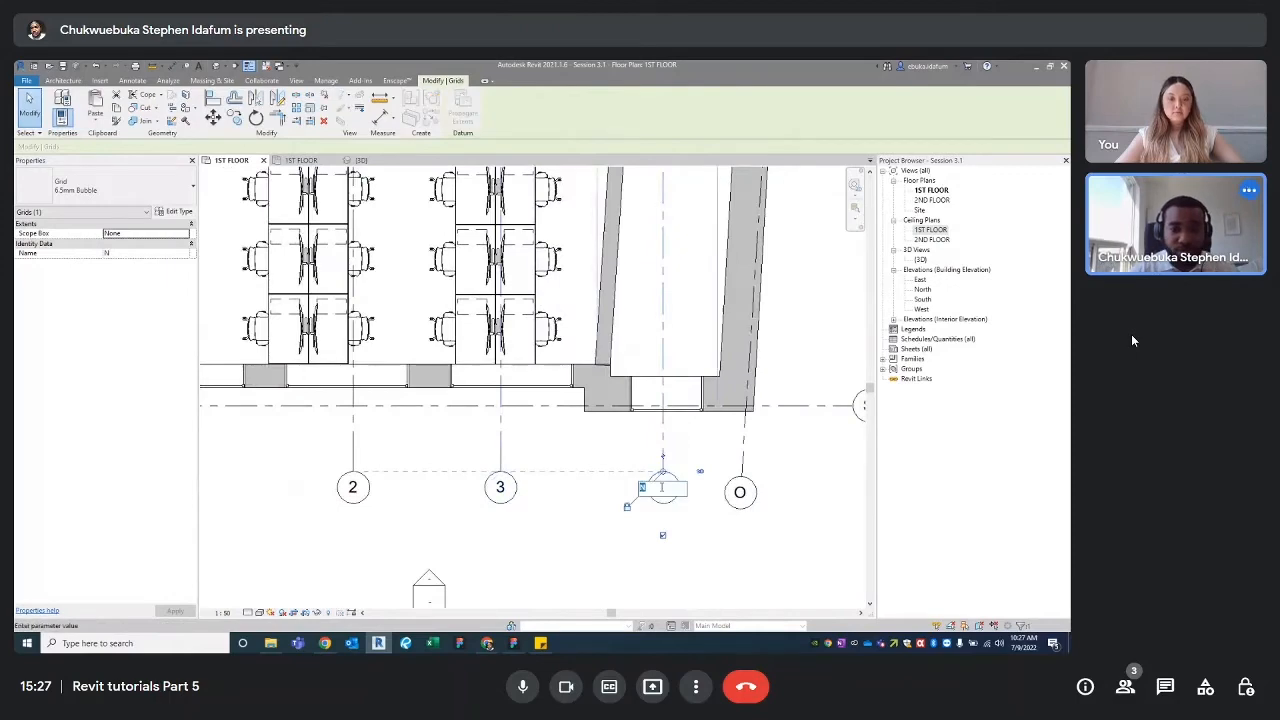
{"action": "type", "text": "4"}
{"action": "key", "text": "Return"}
Step: Rename grid O as 5 and deselect it
{"action": "middle_click_drag", "start_coordinate": [662, 490], "coordinate": [578, 480]}
{"action": "left_click", "coordinate": [656, 484]}
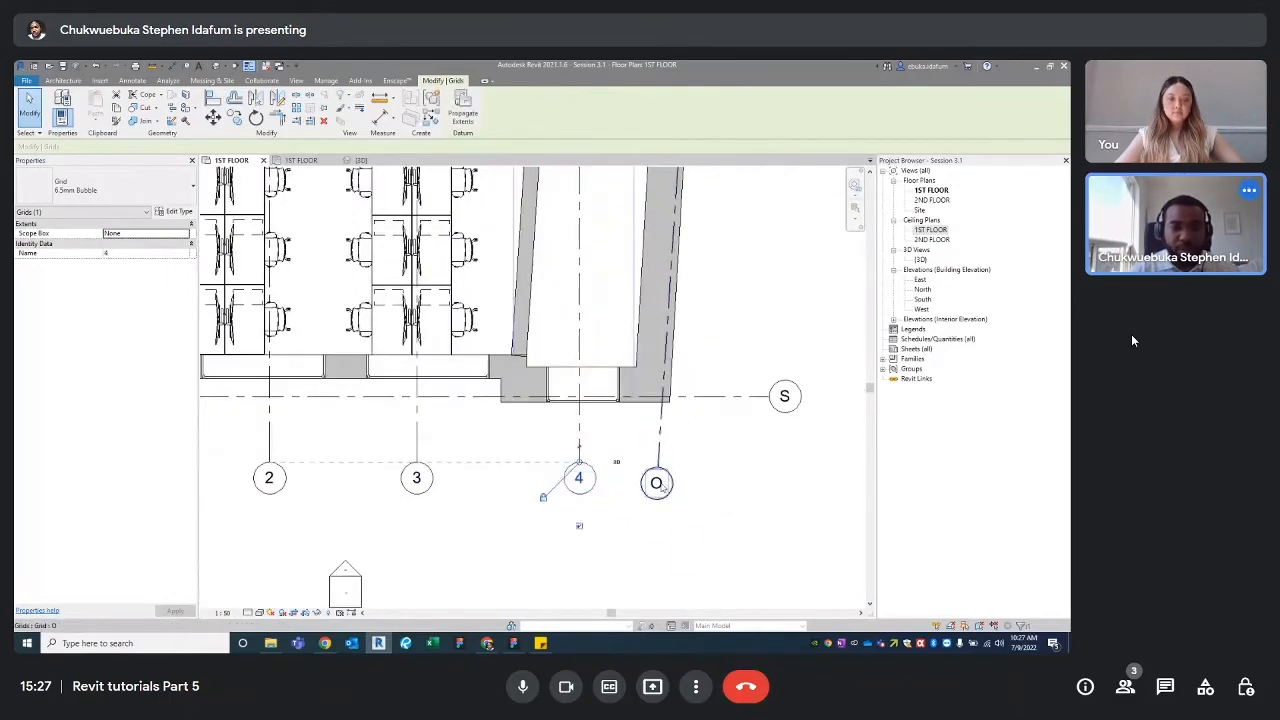
{"action": "left_click", "coordinate": [656, 484]}
{"action": "key", "text": "Return"}
{"action": "scroll", "coordinate": [784, 527], "scroll_direction": "down", "scroll_amount": 4}
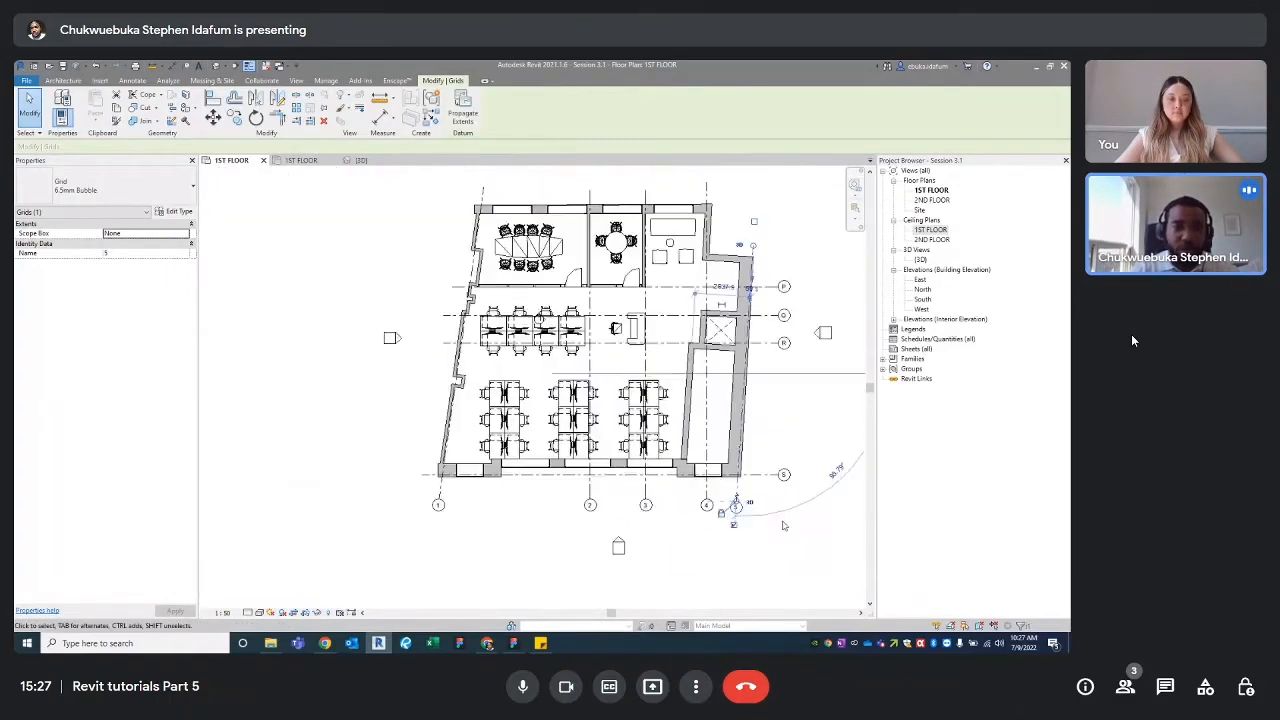
{"action": "scroll", "coordinate": [779, 523], "scroll_direction": "down", "scroll_amount": 1}
{"action": "middle_click_drag", "start_coordinate": [779, 523], "coordinate": [677, 474]}
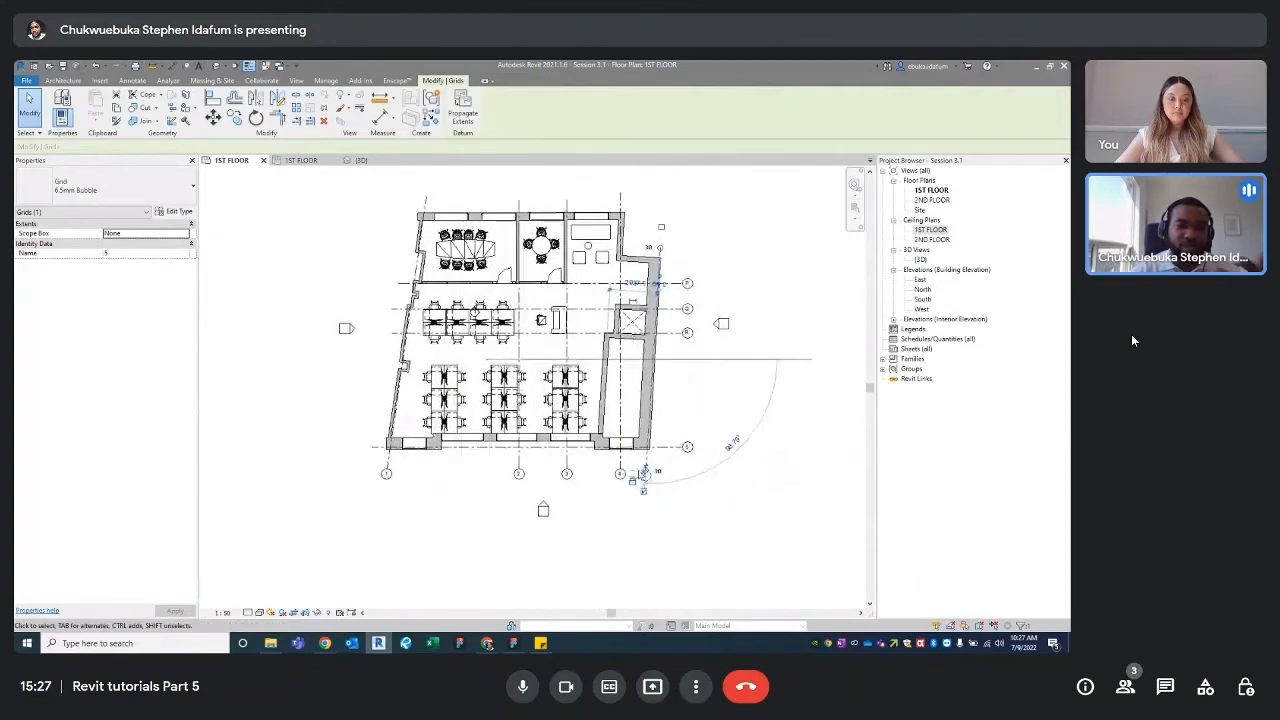
{"action": "scroll", "coordinate": [655, 265], "scroll_direction": "up", "scroll_amount": 3}
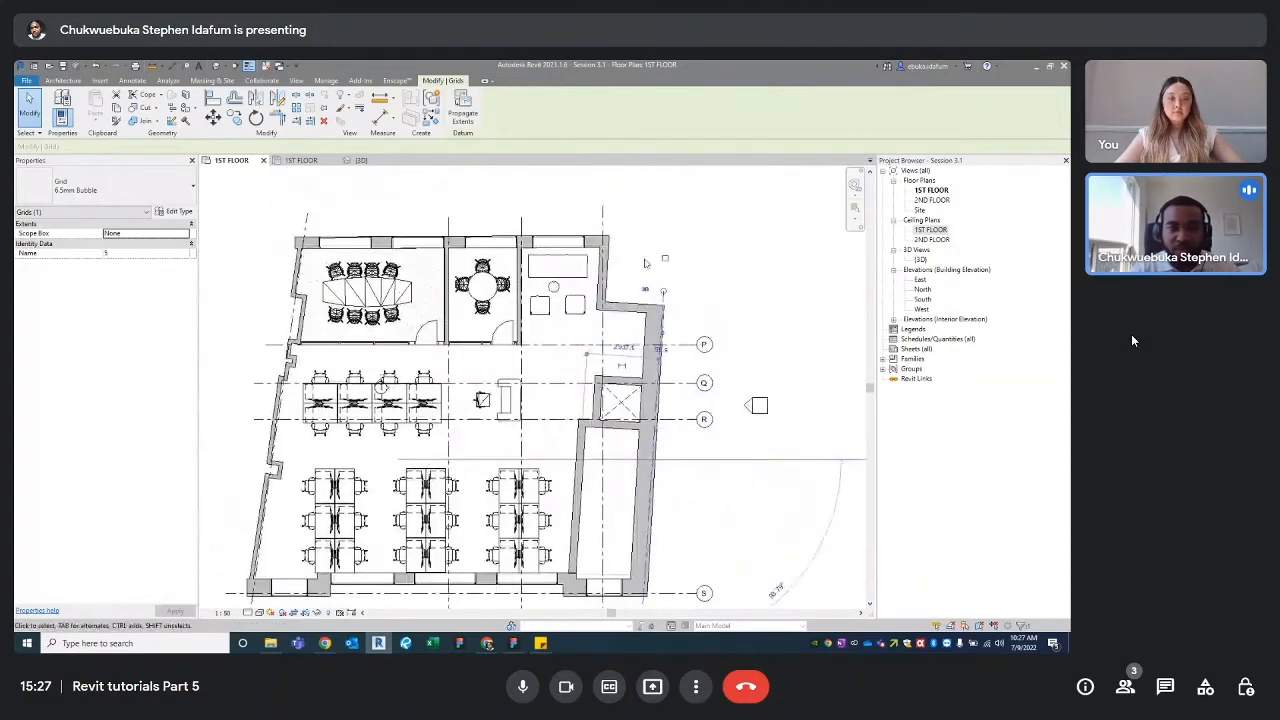
{"action": "left_click", "coordinate": [653, 214]}
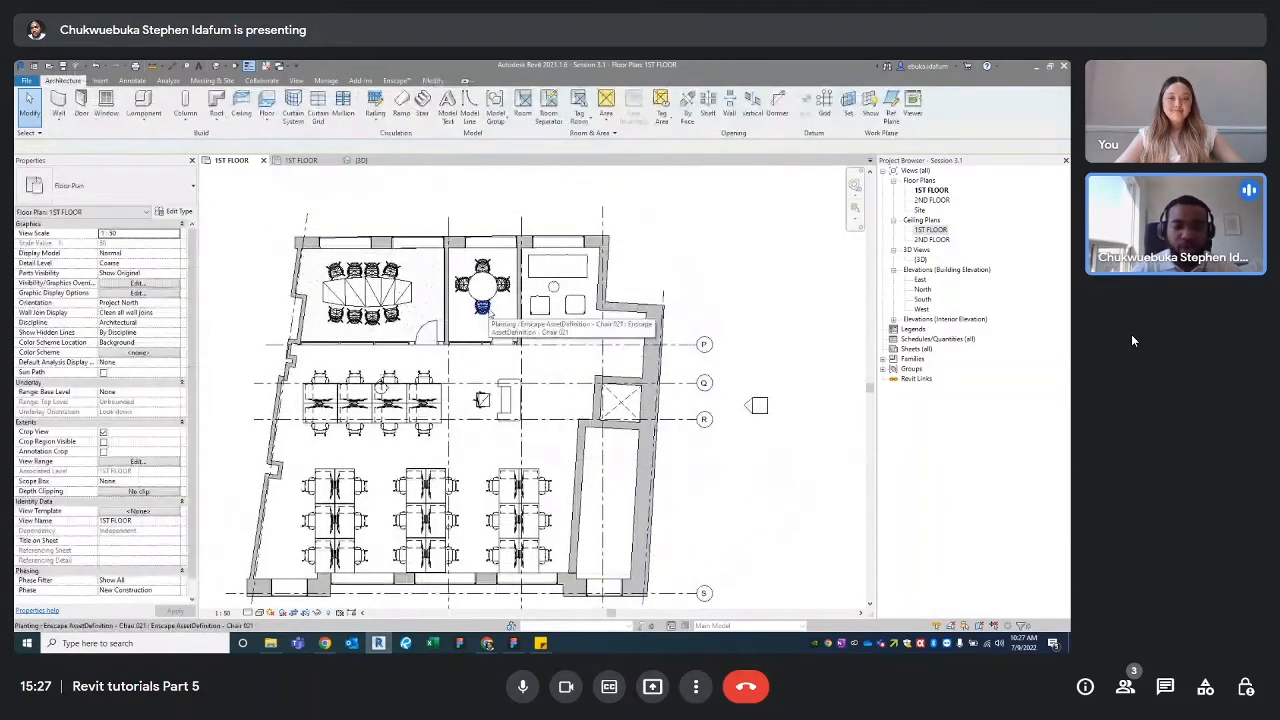
Step: Draw a horizontal grid line along the plan's upper exterior wall, ending in line with the other horizontal grids, and name it A
{"action": "key", "text": "g"}
{"action": "key", "text": "r"}
{"action": "left_click", "coordinate": [265, 243]}
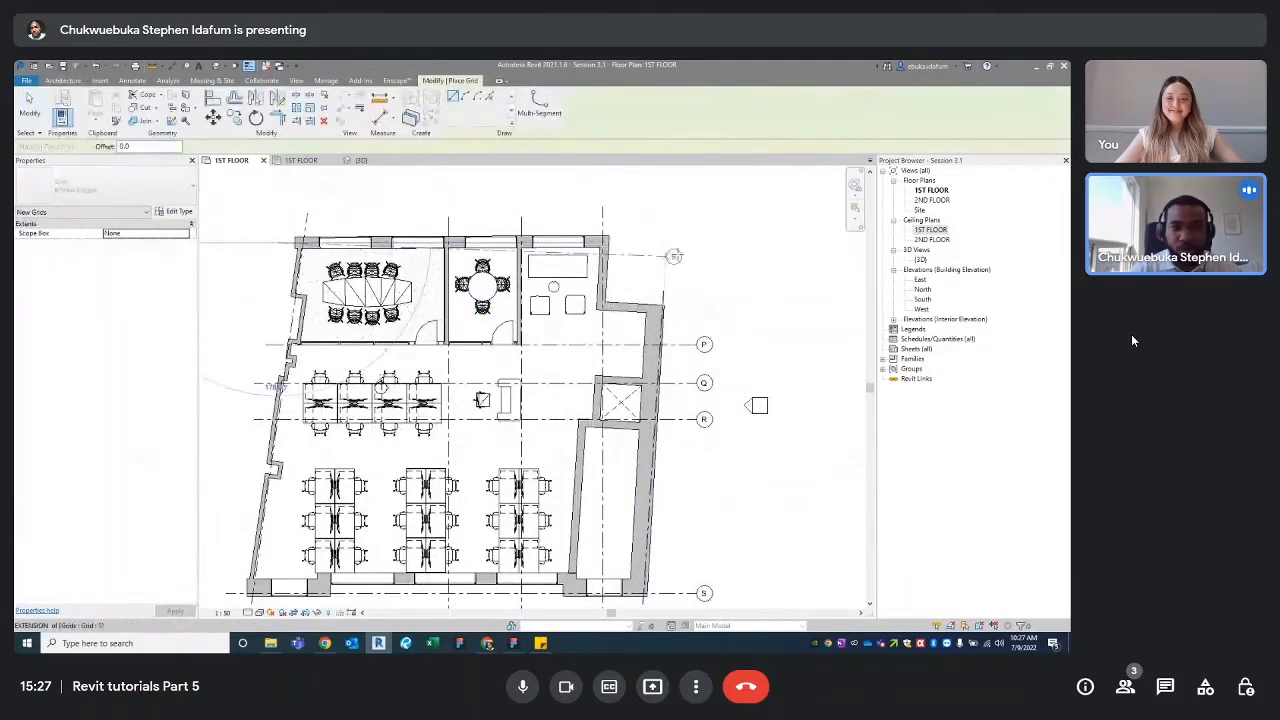
{"action": "left_click", "coordinate": [704, 243]}
{"action": "key", "text": "Escape"}
{"action": "key", "text": "Escape"}
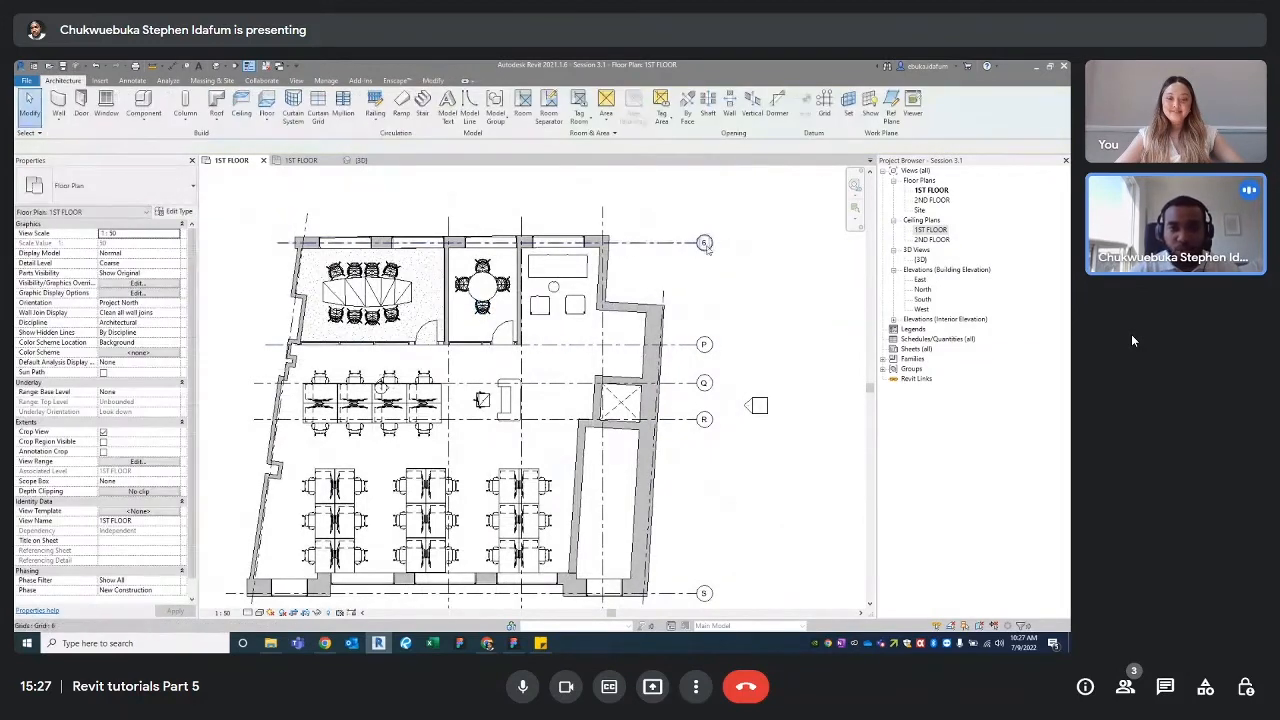
{"action": "double_click", "coordinate": [704, 243]}
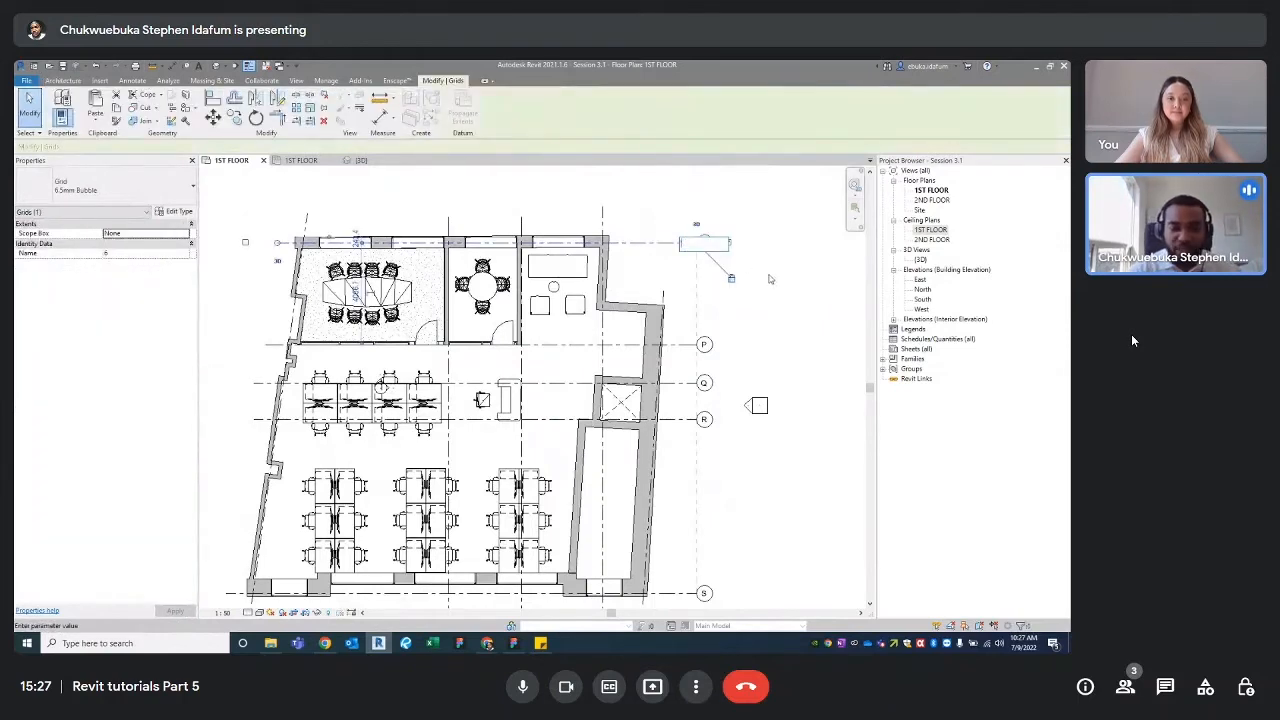
{"action": "key", "text": "Return"}
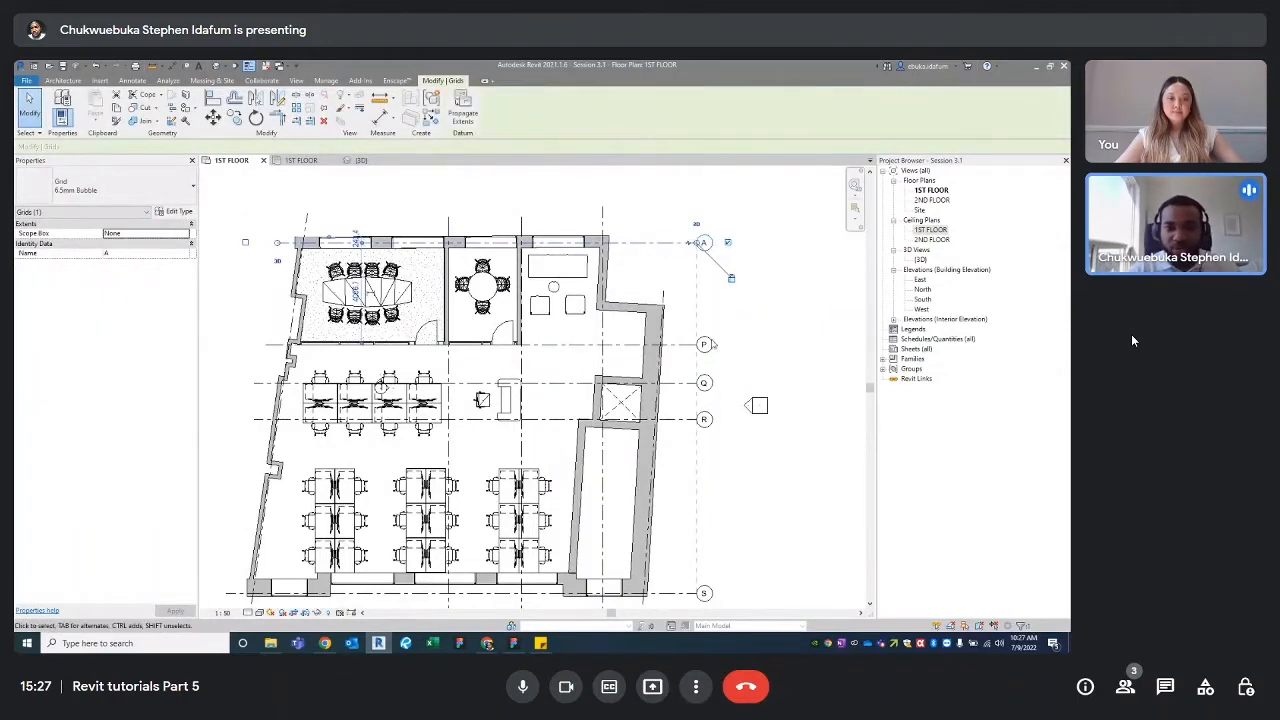
Step: Rename grid P as B and grid Q as C
{"action": "scroll", "coordinate": [713, 344], "scroll_direction": "up", "scroll_amount": 4}
{"action": "double_click", "coordinate": [696, 348]}
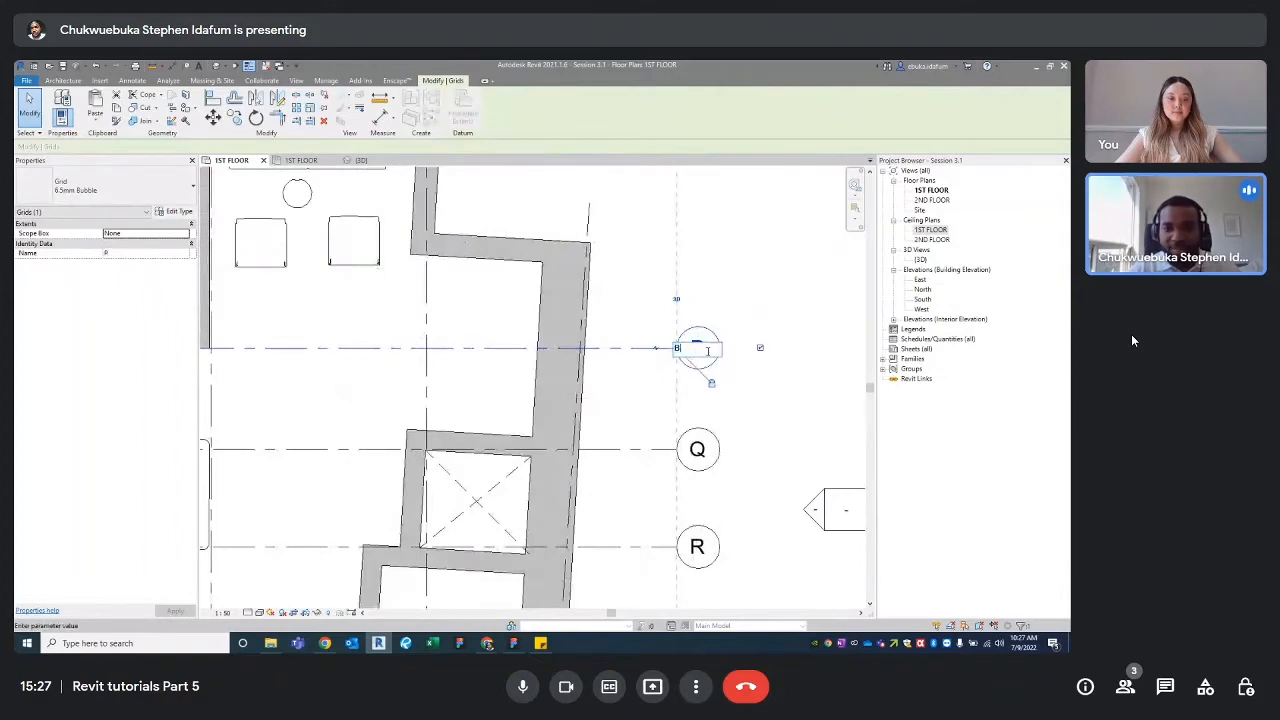
{"action": "key", "text": "Return"}
{"action": "scroll", "coordinate": [708, 350], "scroll_direction": "down", "scroll_amount": 2}
{"action": "double_click", "coordinate": [698, 416]}
{"action": "type", "text": "C"}
{"action": "key", "text": "Return"}
Step: Rename grid R as D and grid S as E, leaving nothing selected
{"action": "middle_click_drag", "start_coordinate": [698, 420], "coordinate": [654, 275]}
{"action": "double_click", "coordinate": [654, 334]}
{"action": "type", "text": "D"}
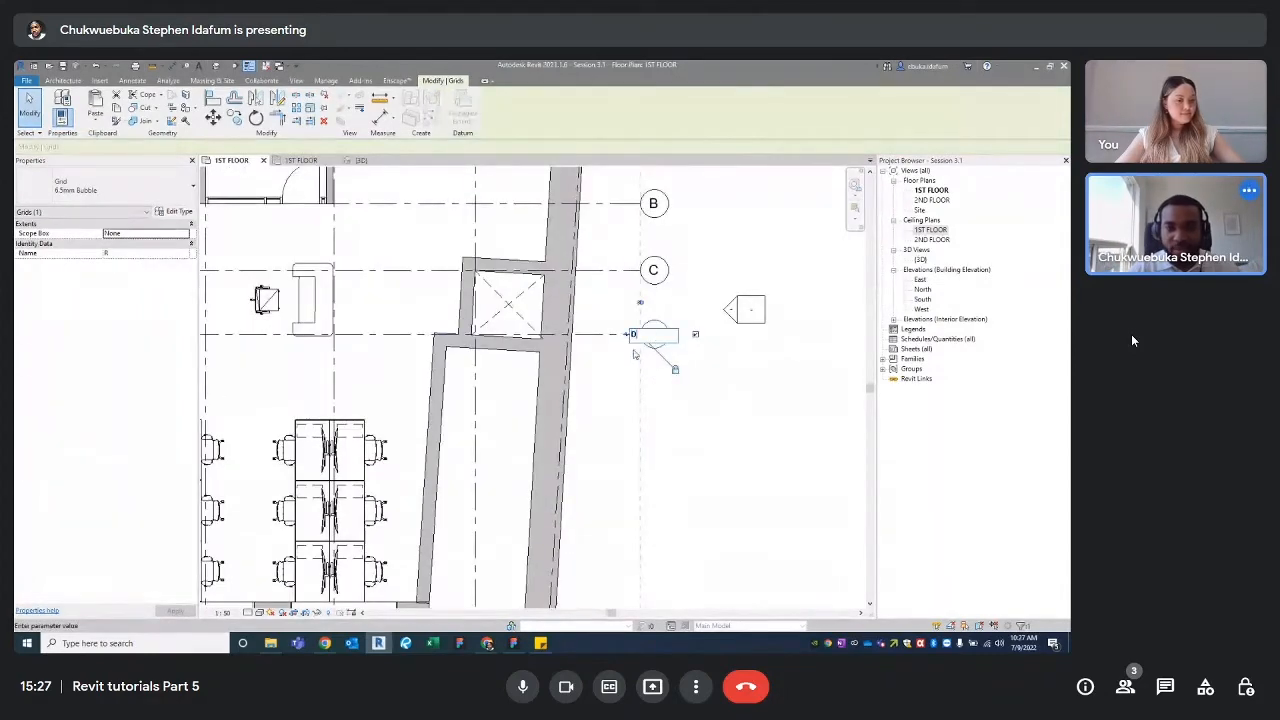
{"action": "key", "text": "Return"}
{"action": "scroll", "coordinate": [660, 380], "scroll_direction": "down", "scroll_amount": 3}
{"action": "scroll", "coordinate": [645, 437], "scroll_direction": "up", "scroll_amount": 2}
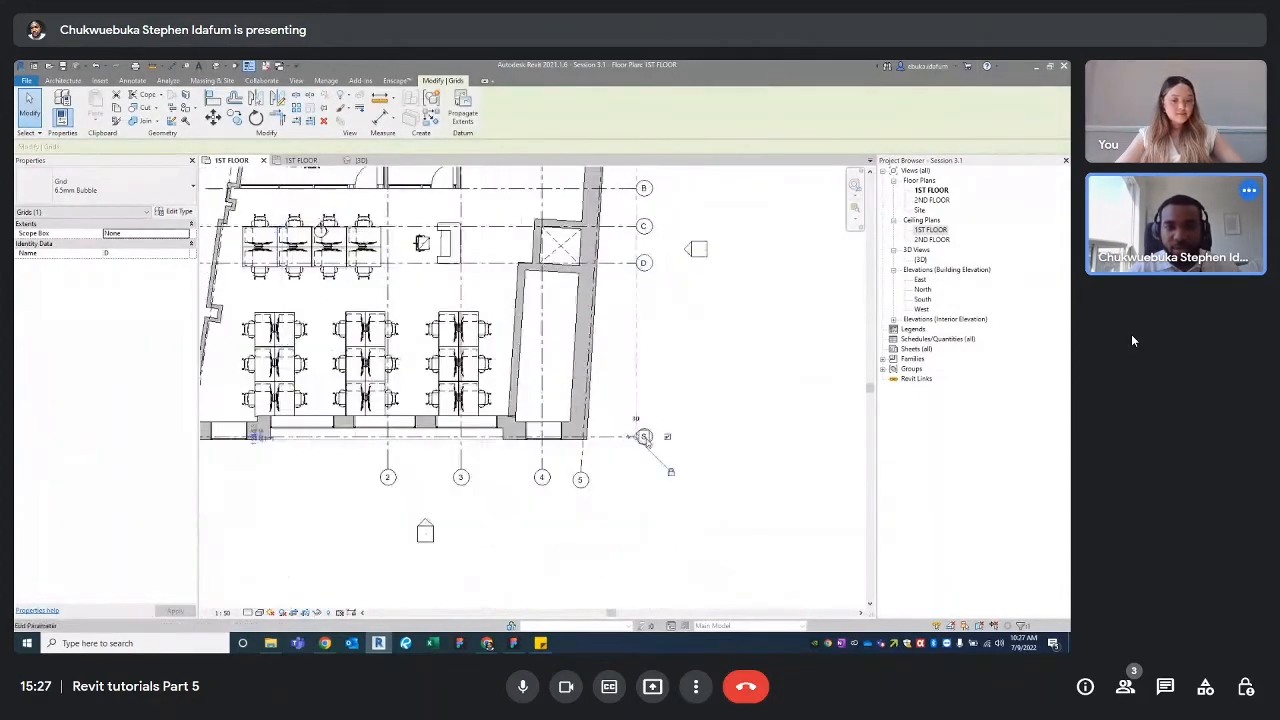
{"action": "double_click", "coordinate": [645, 437]}
{"action": "type", "text": "E"}
{"action": "key", "text": "Return"}
{"action": "scroll", "coordinate": [765, 425], "scroll_direction": "down", "scroll_amount": 2}
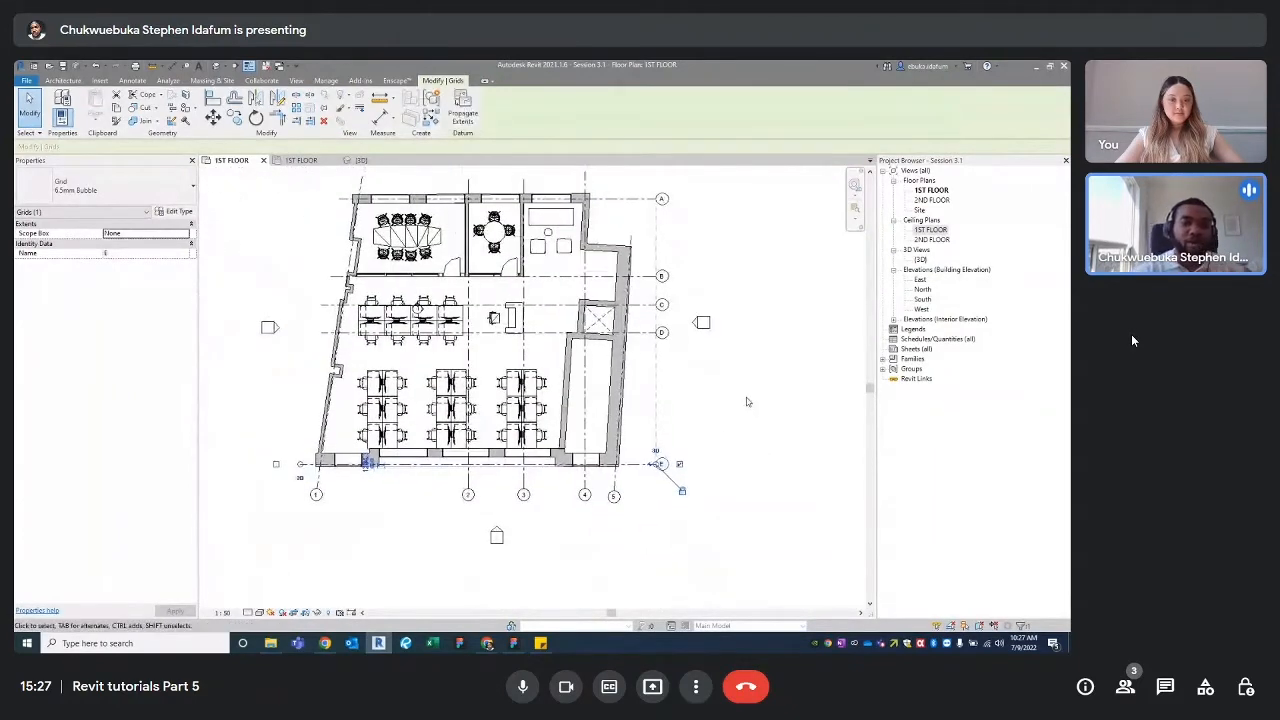
{"action": "middle_click_drag", "start_coordinate": [746, 401], "coordinate": [746, 424]}
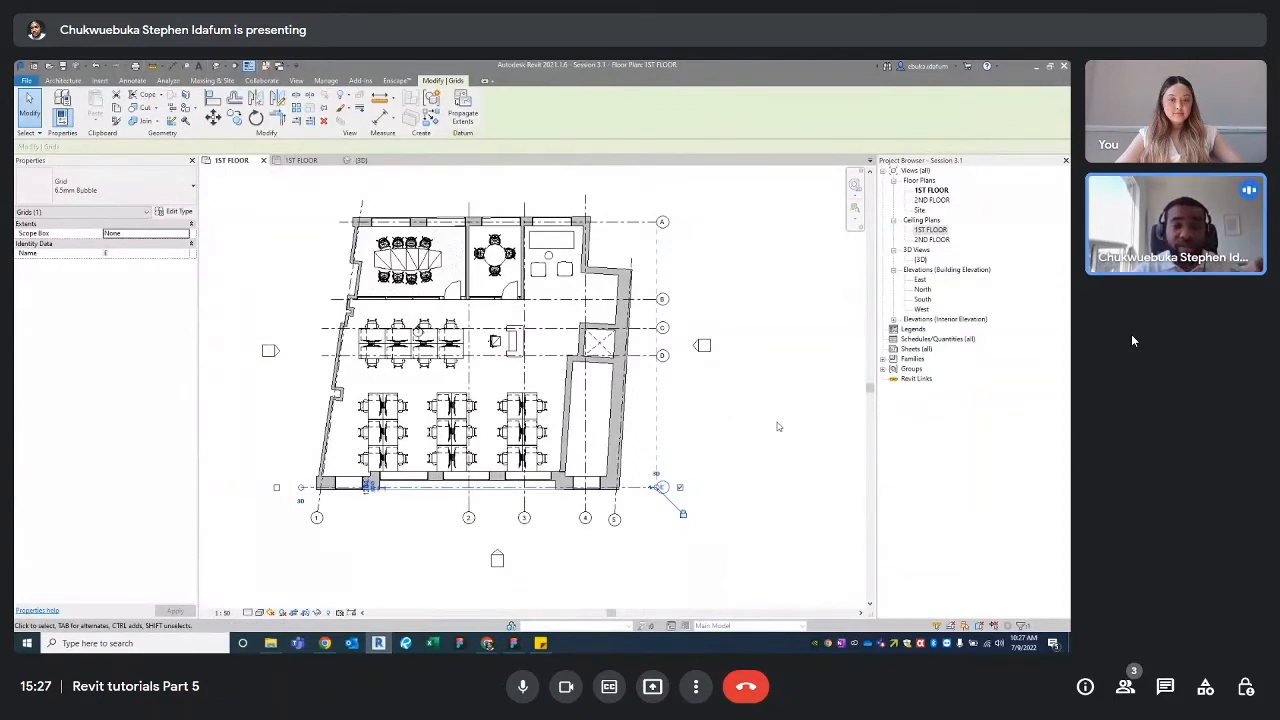
{"action": "left_click", "coordinate": [777, 427]}
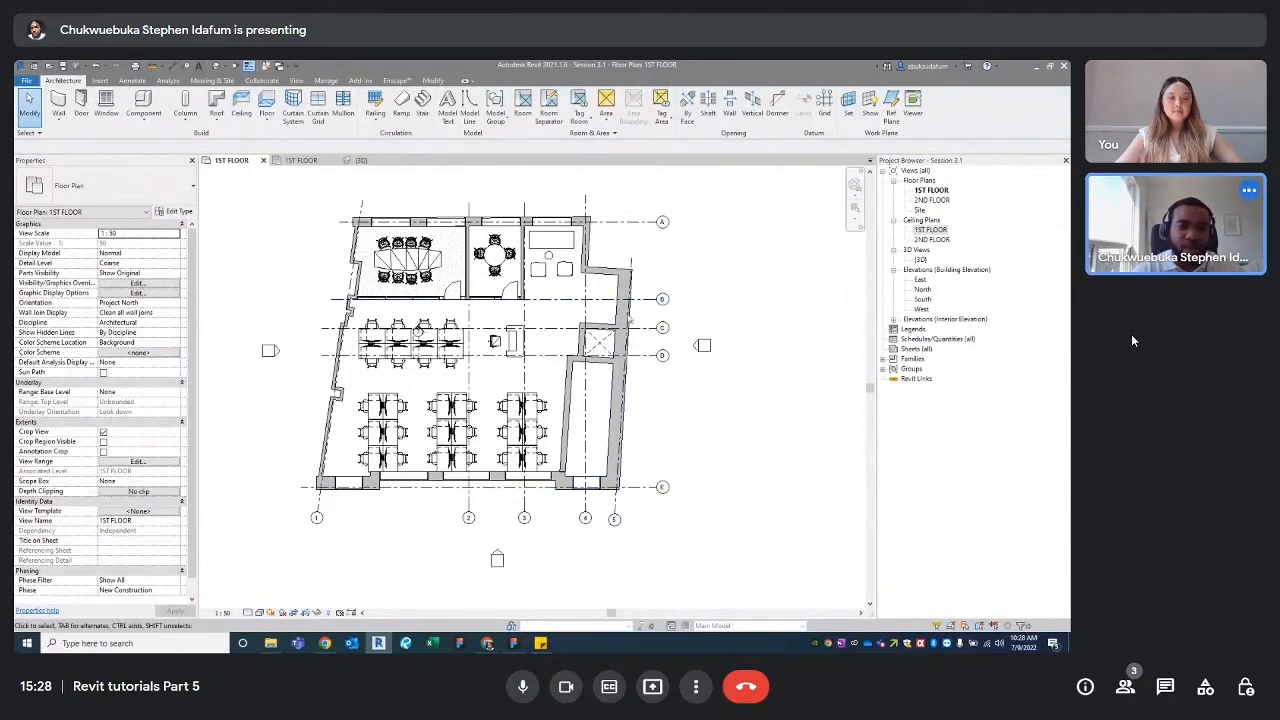
{"action": "scroll", "coordinate": [605, 315], "scroll_direction": "up", "scroll_amount": 5}
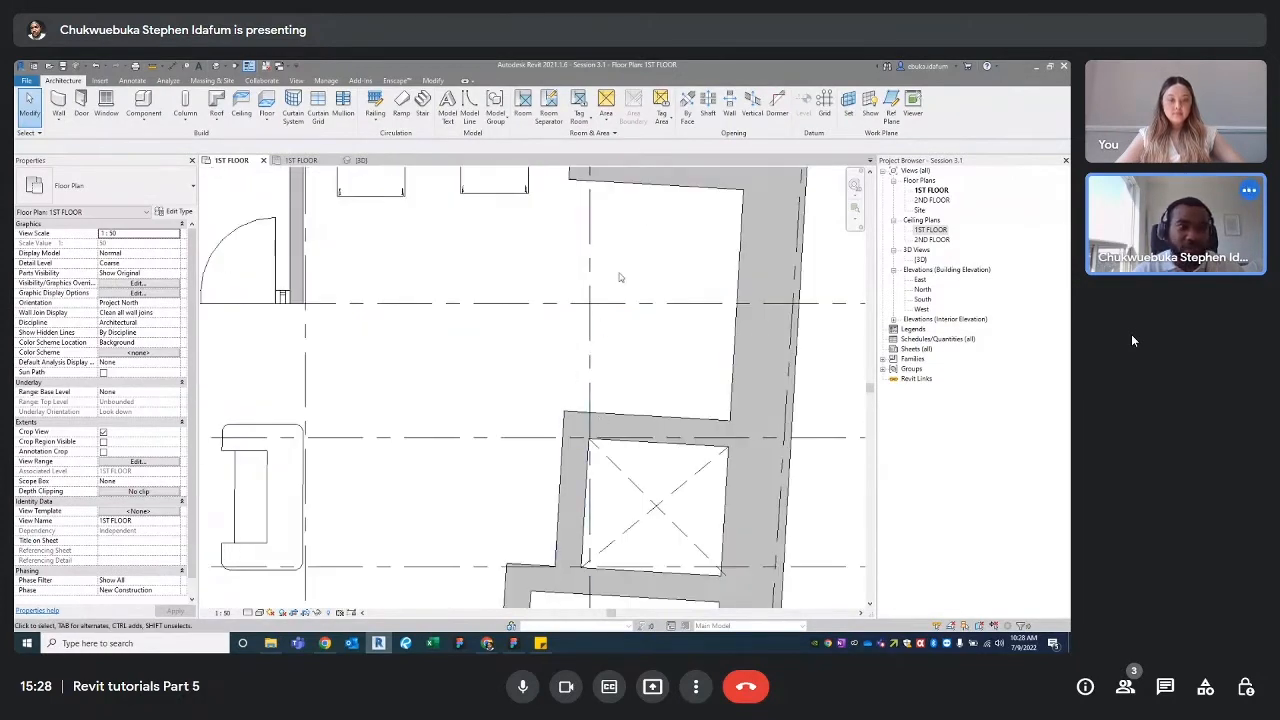
{"action": "scroll", "coordinate": [618, 278], "scroll_direction": "down", "scroll_amount": 5}
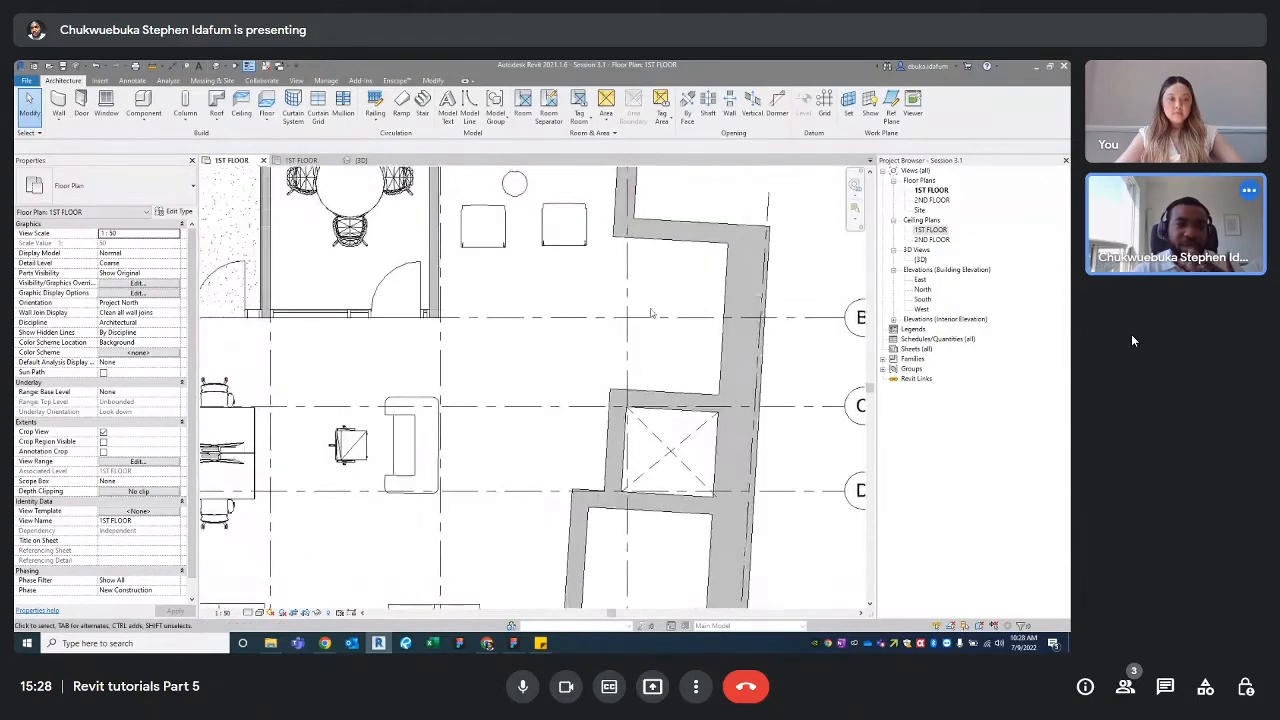
{"action": "middle_click_drag", "start_coordinate": [650, 314], "coordinate": [651, 324]}
{"action": "scroll", "coordinate": [651, 323], "scroll_direction": "down", "scroll_amount": 2}
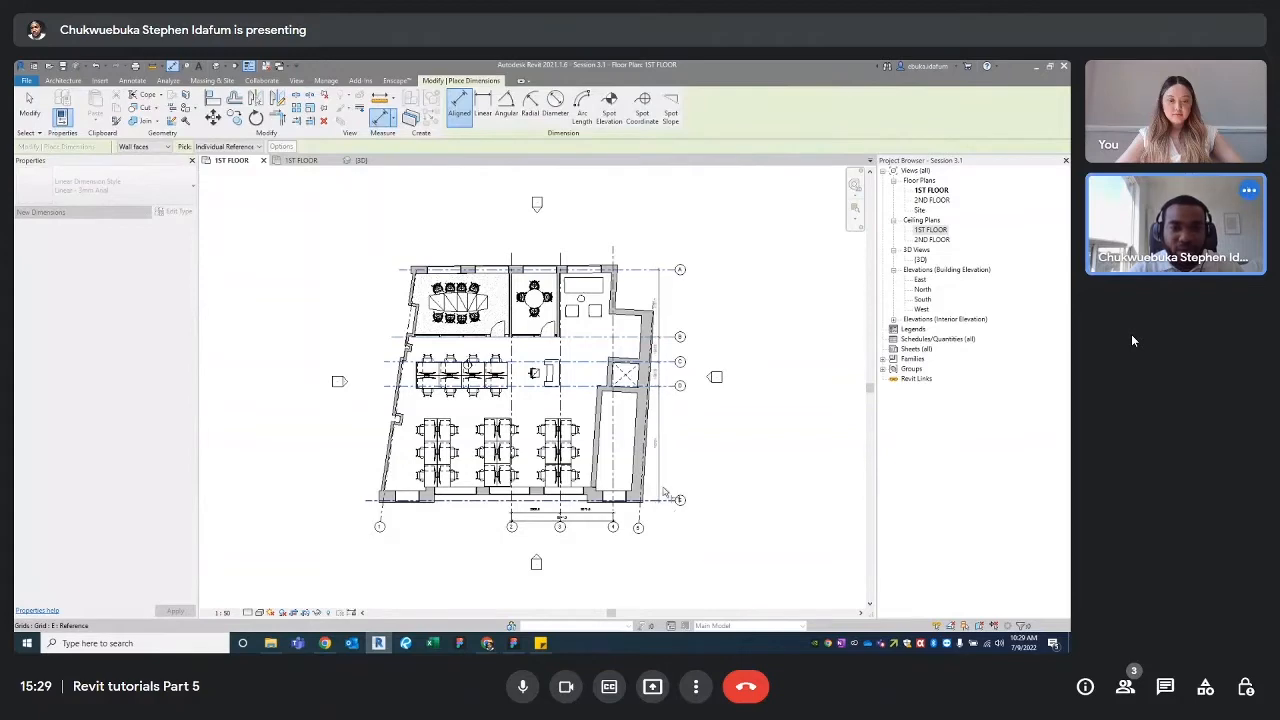
Step: Place a chain of aligned dimensions across grids A, B, C, D and E, between the exterior wall and the grid bubbles
{"action": "scroll", "coordinate": [663, 430], "scroll_direction": "up", "scroll_amount": 3}
{"action": "scroll", "coordinate": [668, 422], "scroll_direction": "down", "scroll_amount": 1}
{"action": "scroll", "coordinate": [668, 422], "scroll_direction": "down", "scroll_amount": 2}
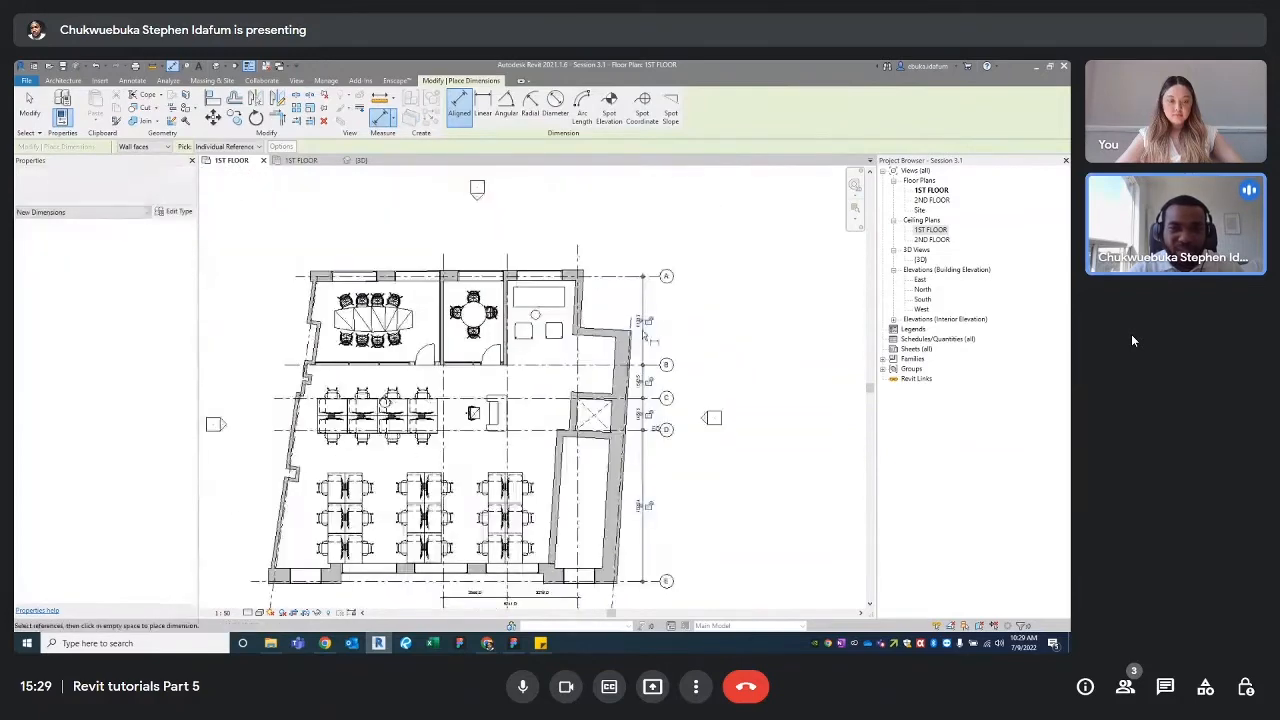
{"action": "scroll", "coordinate": [663, 238], "scroll_direction": "up", "scroll_amount": 3}
{"action": "scroll", "coordinate": [663, 238], "scroll_direction": "down", "scroll_amount": 1}
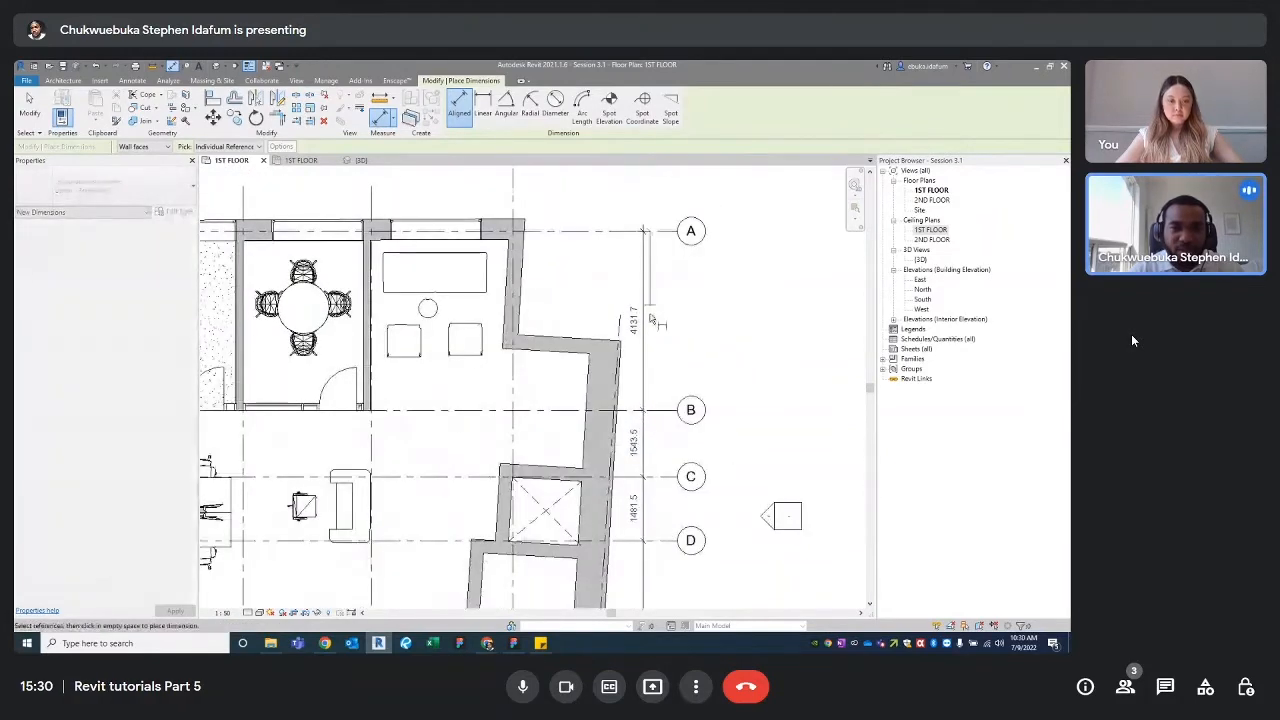
Step: Add an overall aligned dimension from grid A to grid E outside the dimension chain, and end dimensioning
{"action": "middle_click_drag", "start_coordinate": [661, 320], "coordinate": [661, 331]}
{"action": "scroll", "coordinate": [661, 331], "scroll_direction": "down", "scroll_amount": 3}
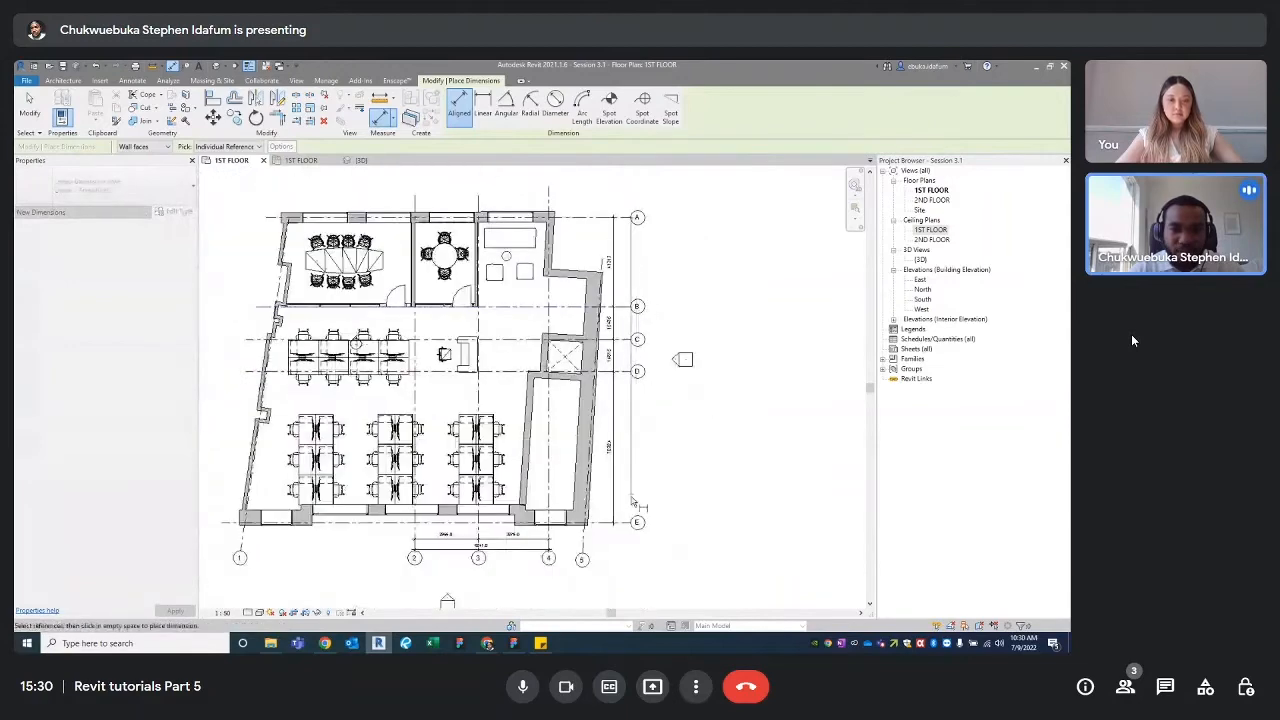
{"action": "scroll", "coordinate": [631, 515], "scroll_direction": "up", "scroll_amount": 4}
{"action": "scroll", "coordinate": [631, 515], "scroll_direction": "down", "scroll_amount": 4}
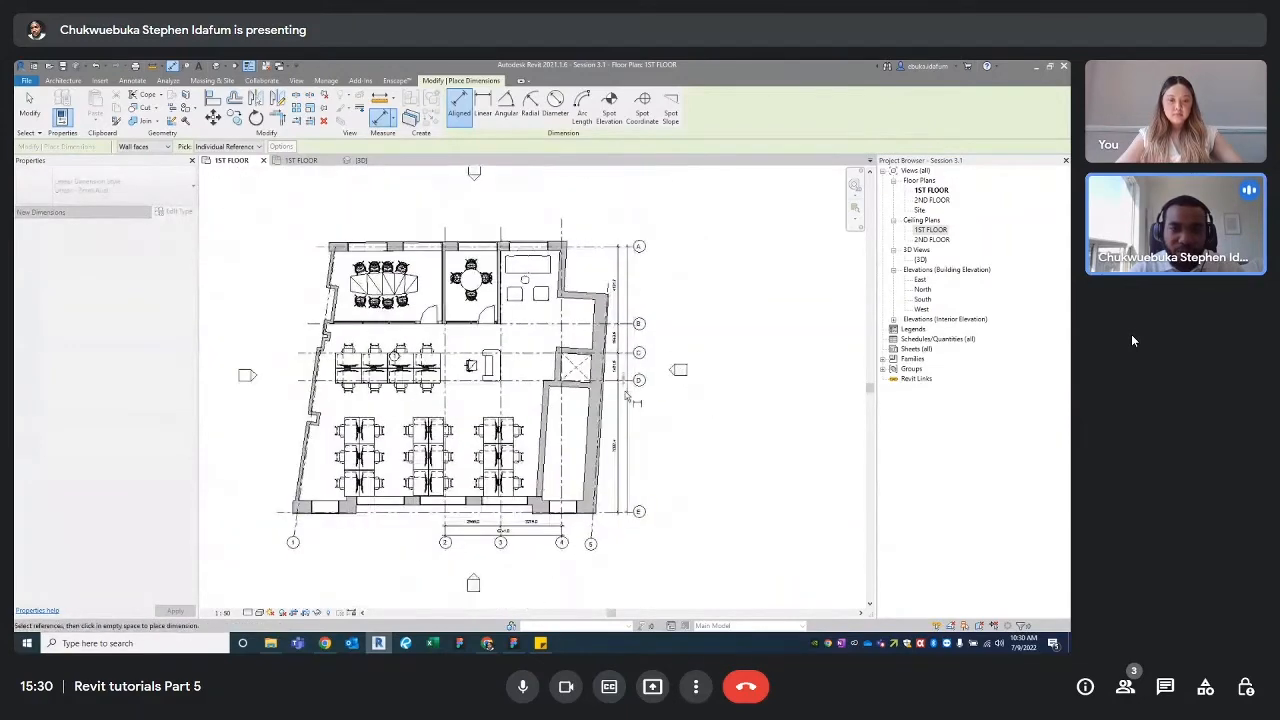
{"action": "scroll", "coordinate": [627, 398], "scroll_direction": "up", "scroll_amount": 4}
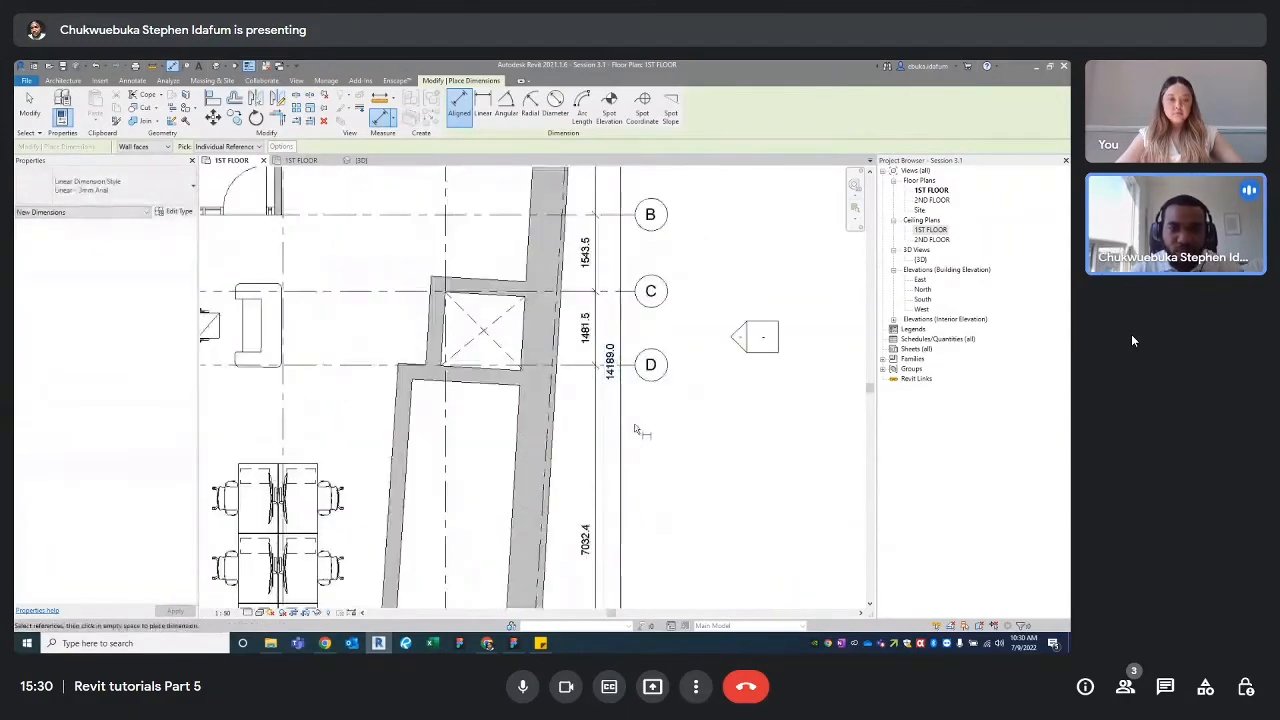
{"action": "scroll", "coordinate": [666, 456], "scroll_direction": "down", "scroll_amount": 3}
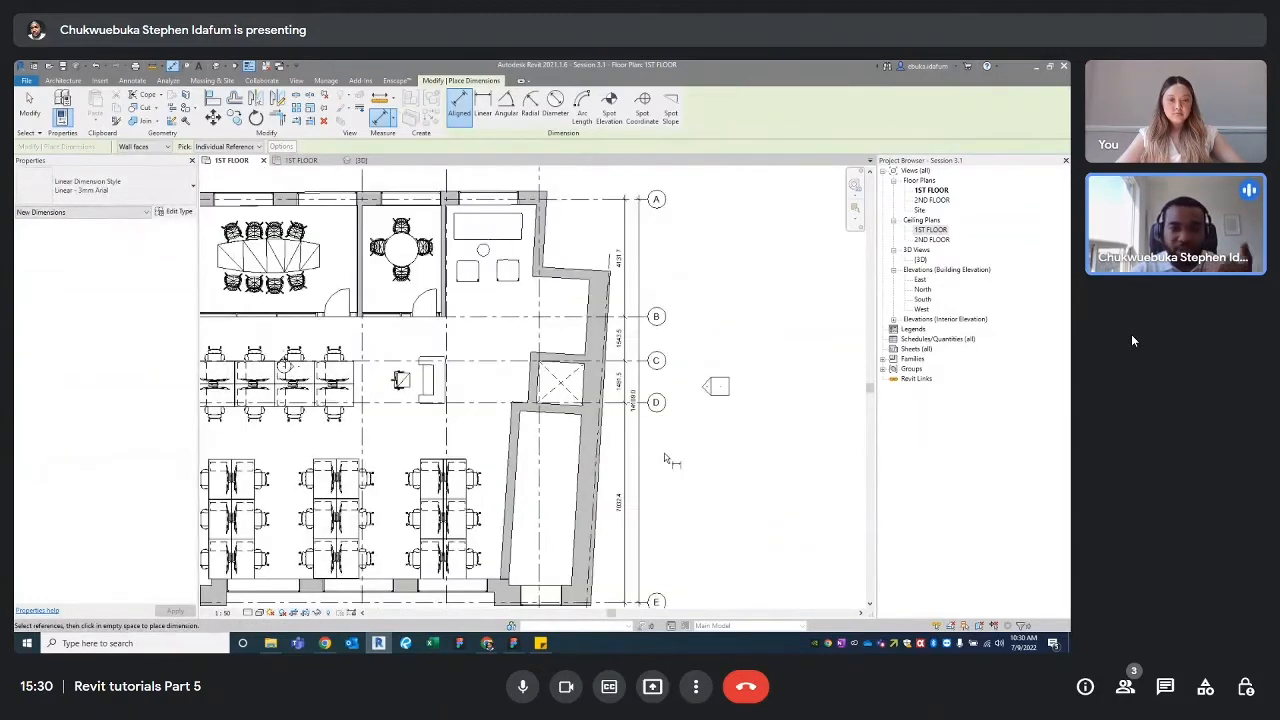
{"action": "scroll", "coordinate": [727, 355], "scroll_direction": "down", "scroll_amount": 2}
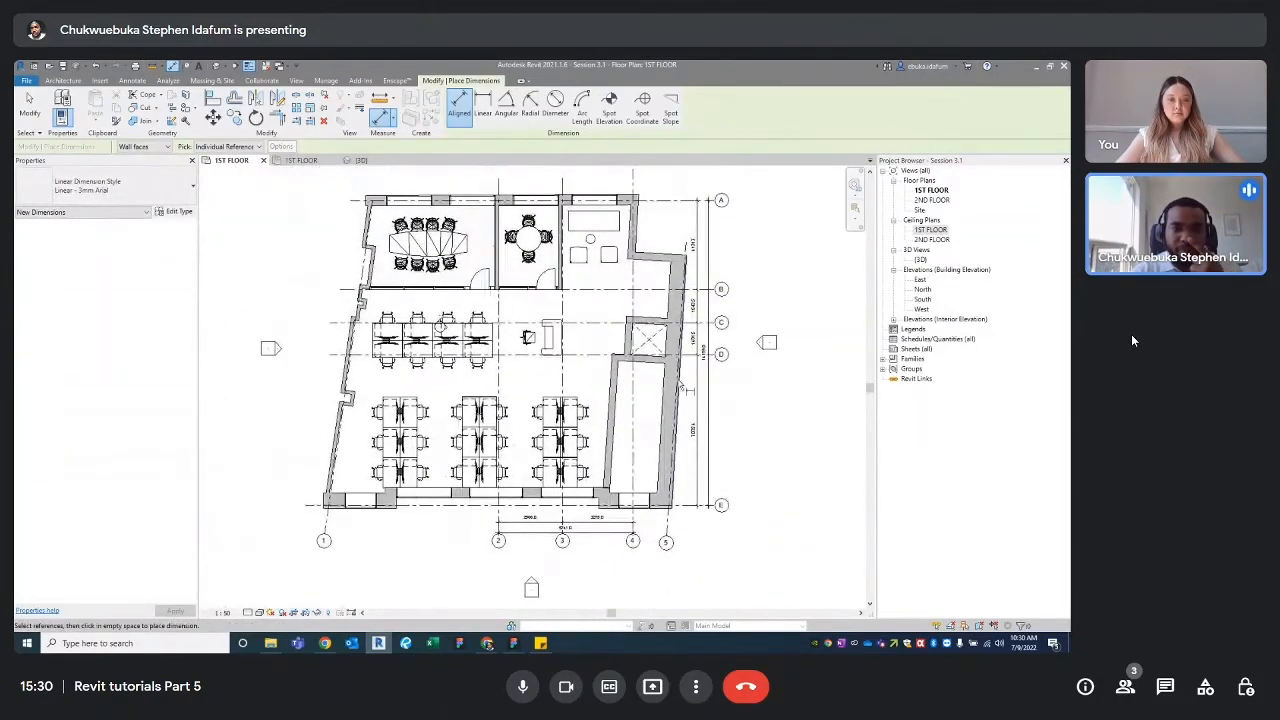
{"action": "middle_click_drag", "start_coordinate": [581, 282], "coordinate": [583, 297]}
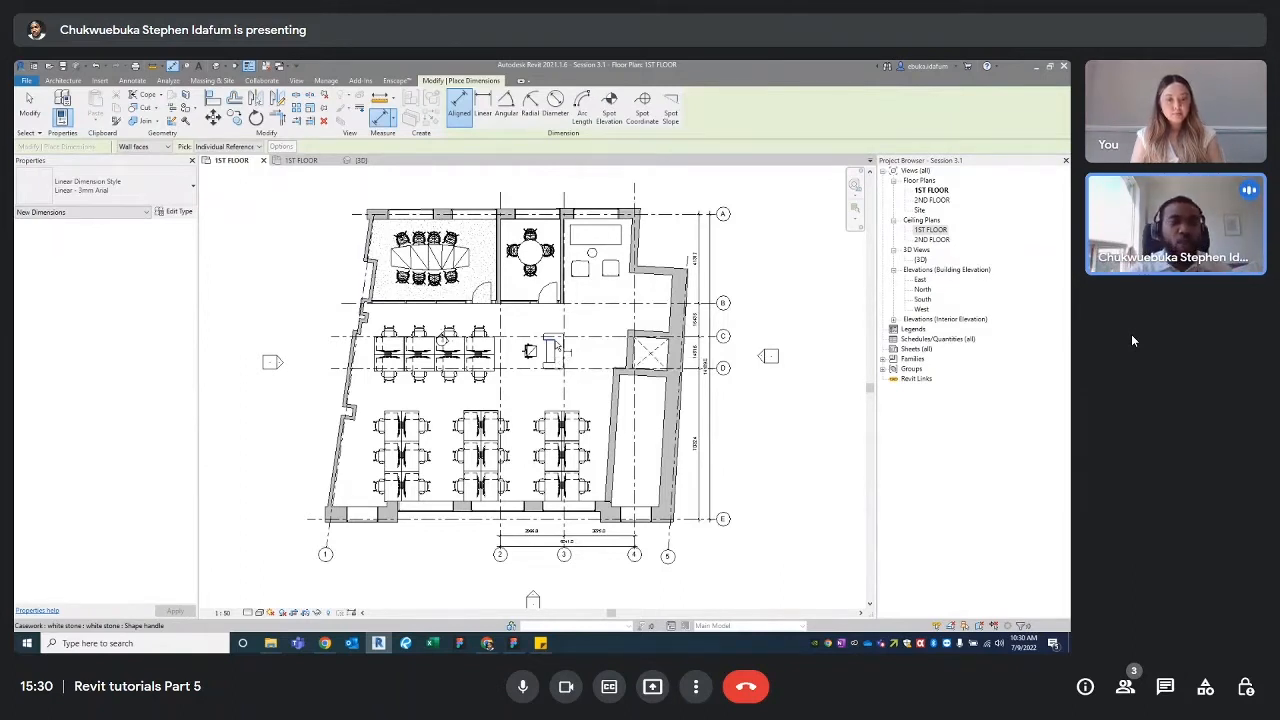
{"action": "scroll", "coordinate": [555, 345], "scroll_direction": "up", "scroll_amount": 4}
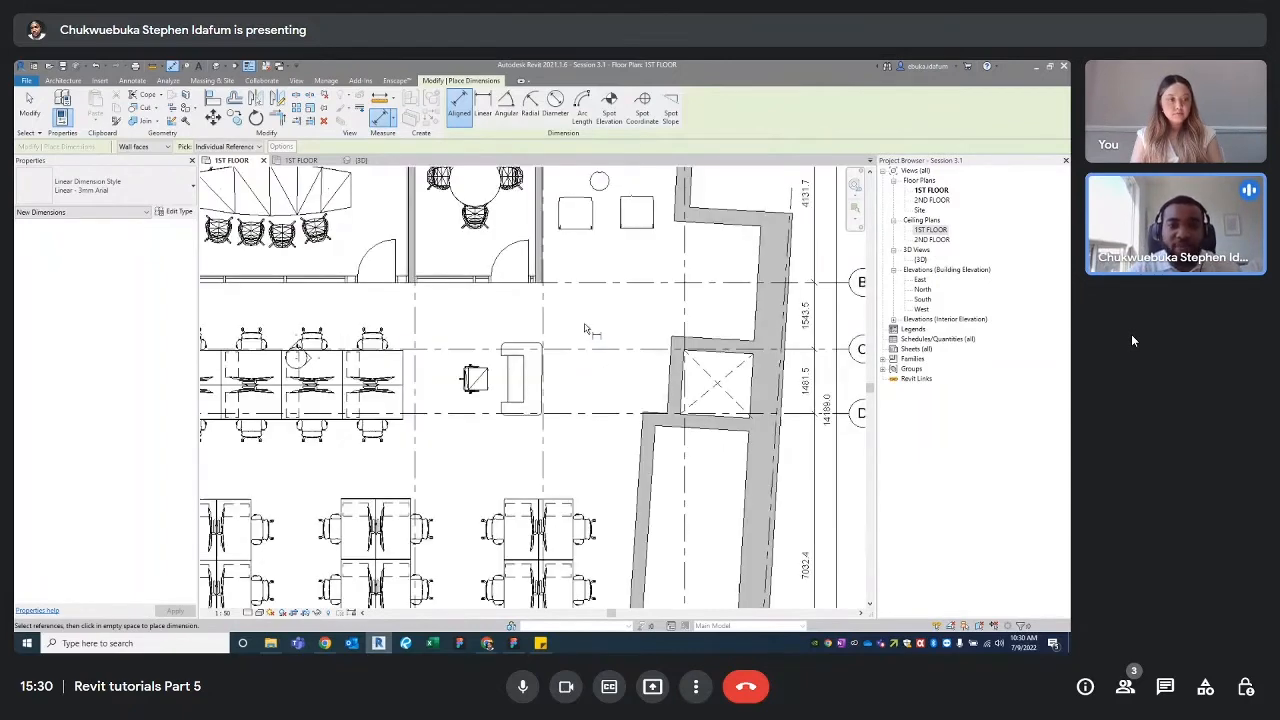
{"action": "key", "text": "Escape"}
{"action": "key", "text": "Escape"}
Step: Draw a horizontal wall 900 mm long of type Interior - 79mm Partition (1-hr) in the open space below the two armchairs
{"action": "scroll", "coordinate": [531, 273], "scroll_direction": "up", "scroll_amount": 3}
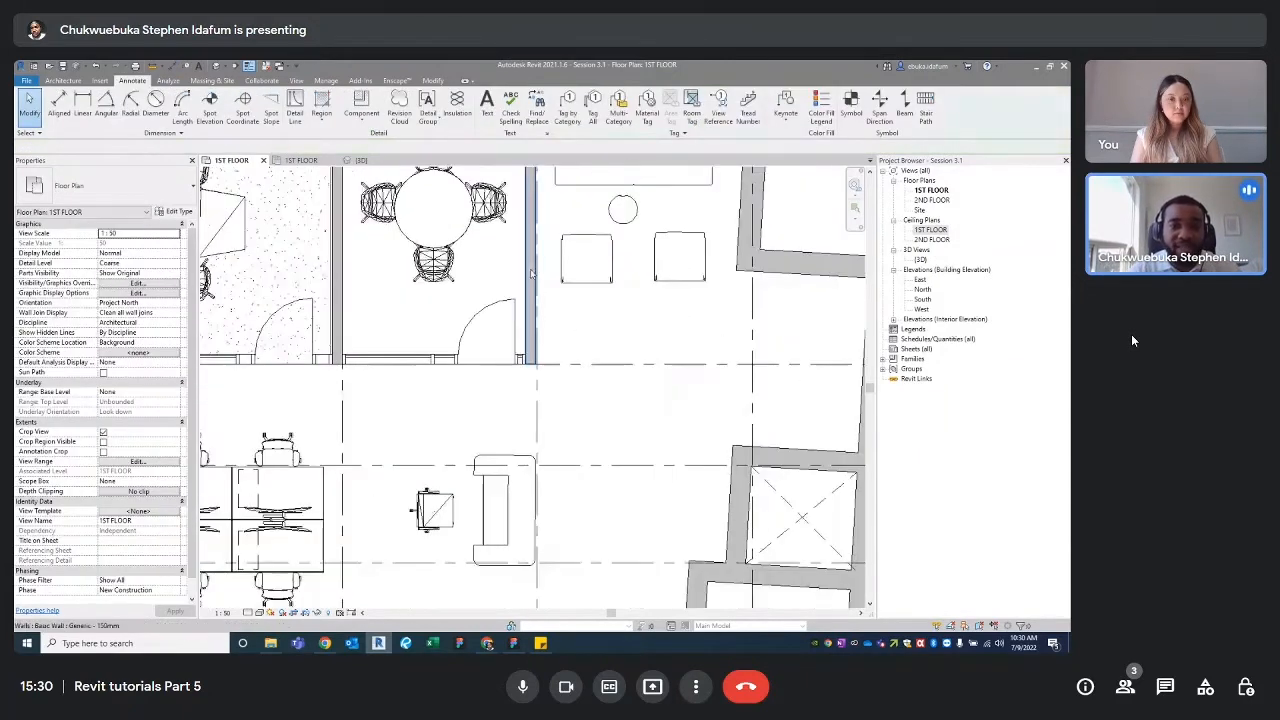
{"action": "scroll", "coordinate": [531, 273], "scroll_direction": "up", "scroll_amount": 3}
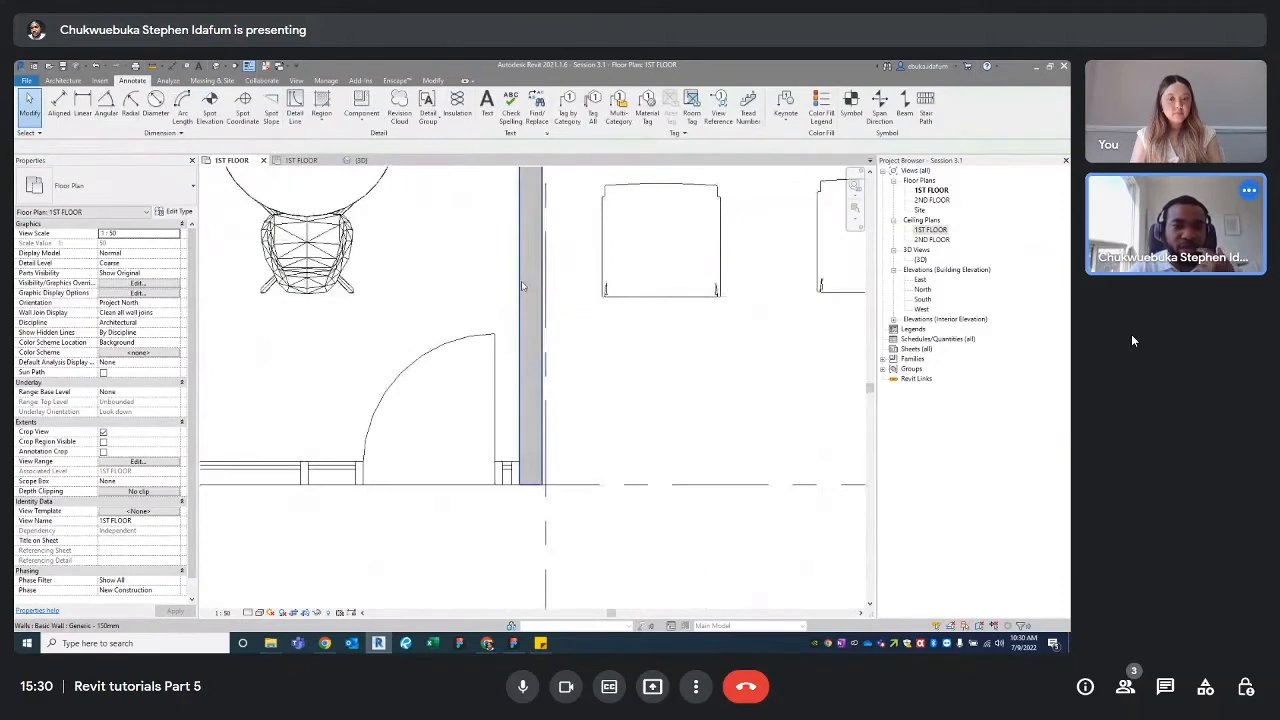
{"action": "left_click", "coordinate": [521, 286]}
{"action": "scroll", "coordinate": [520, 282], "scroll_direction": "down", "scroll_amount": 2}
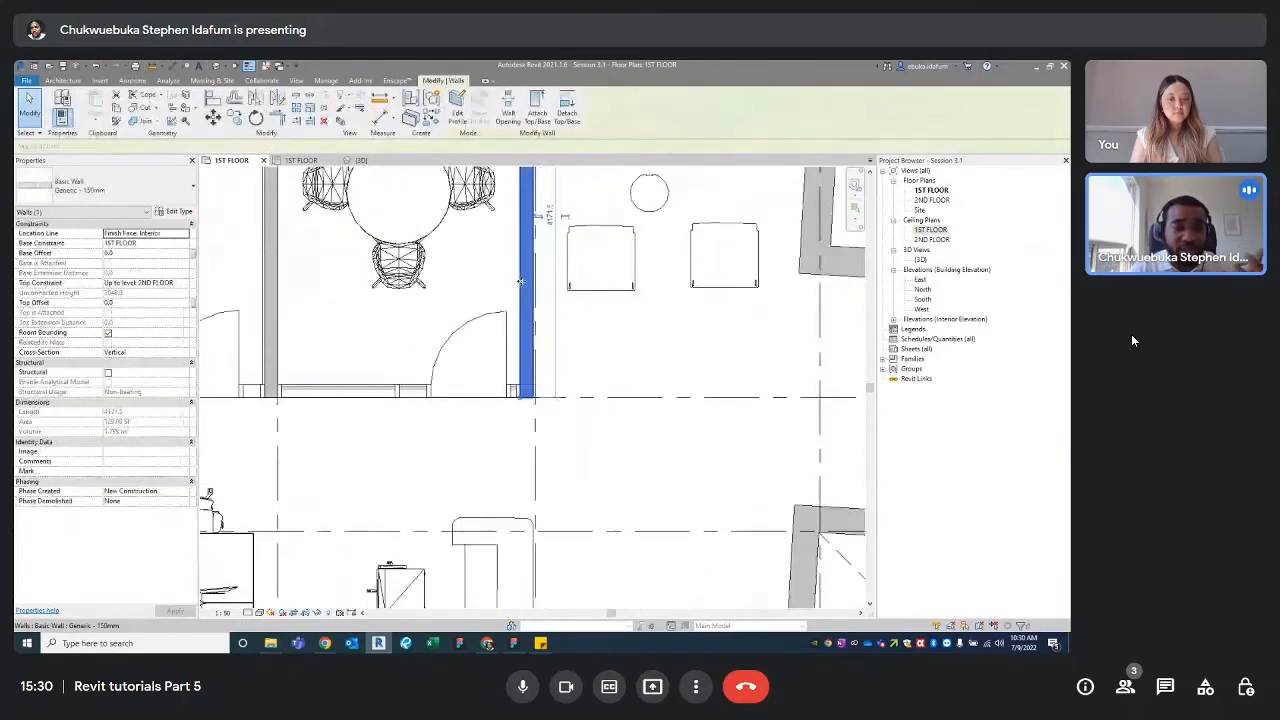
{"action": "scroll", "coordinate": [520, 282], "scroll_direction": "down", "scroll_amount": 1}
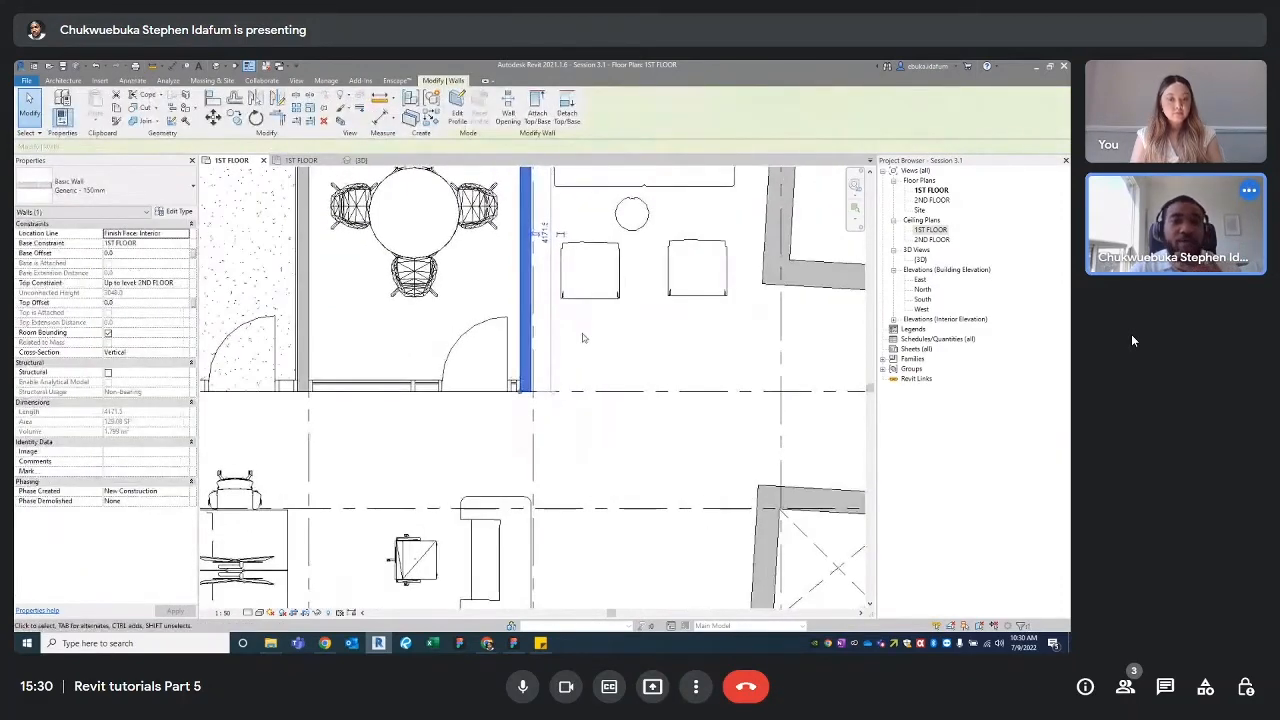
{"action": "scroll", "coordinate": [575, 342], "scroll_direction": "up", "scroll_amount": 4}
{"action": "key", "text": "w"}
{"action": "key", "text": "a"}
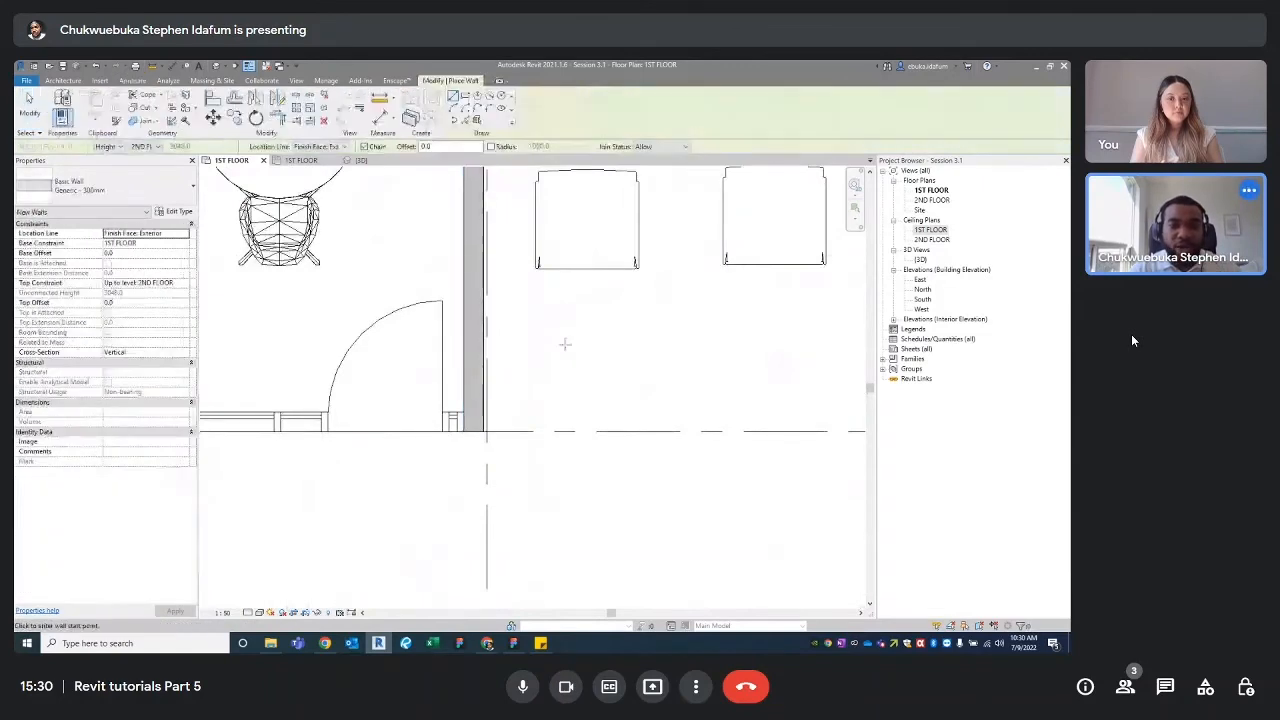
{"action": "left_click", "coordinate": [105, 186]}
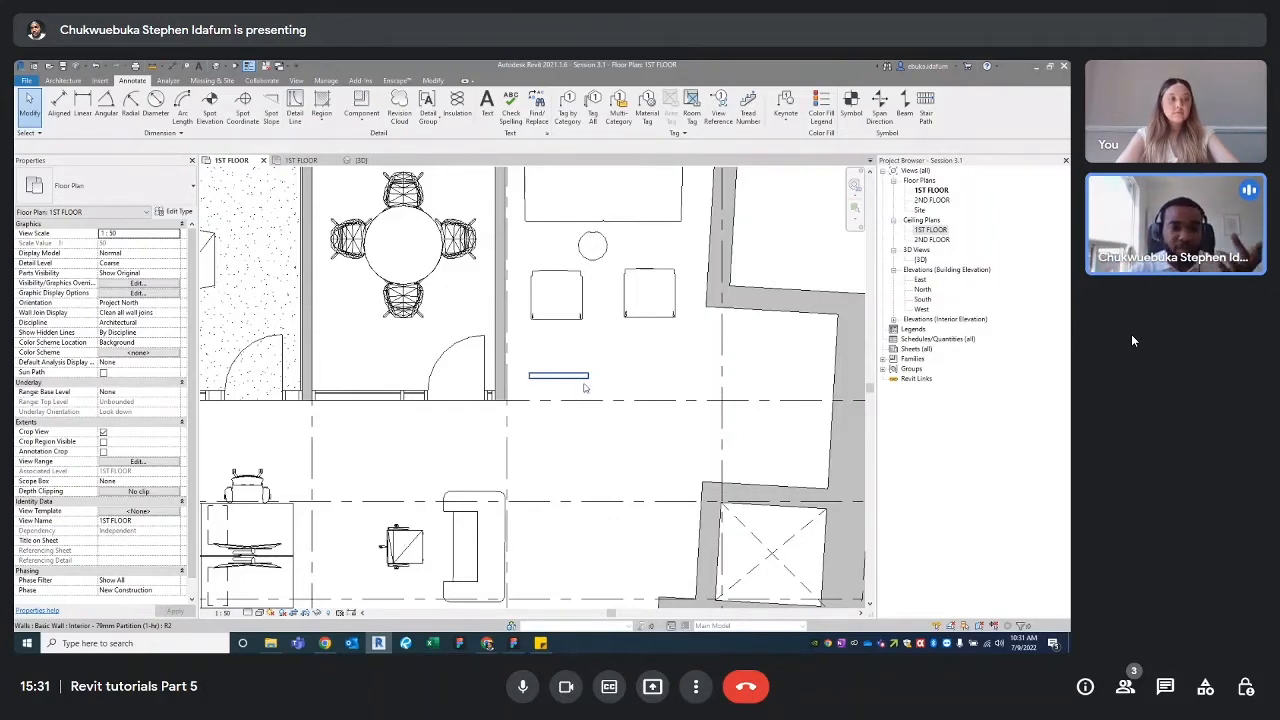
Step: Compare the properties and plan display of the short partition wall with those of the neighbouring meeting room wall
{"action": "scroll", "coordinate": [585, 388], "scroll_direction": "up", "scroll_amount": 3}
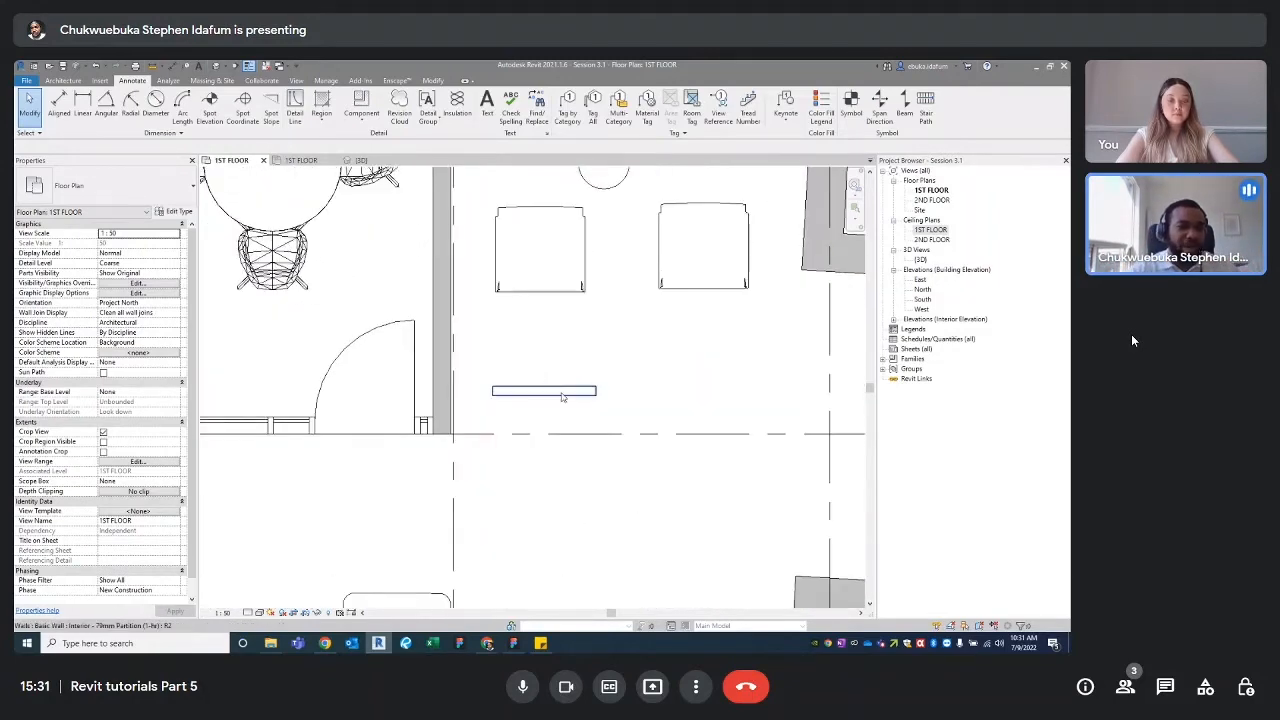
{"action": "left_click", "coordinate": [562, 397]}
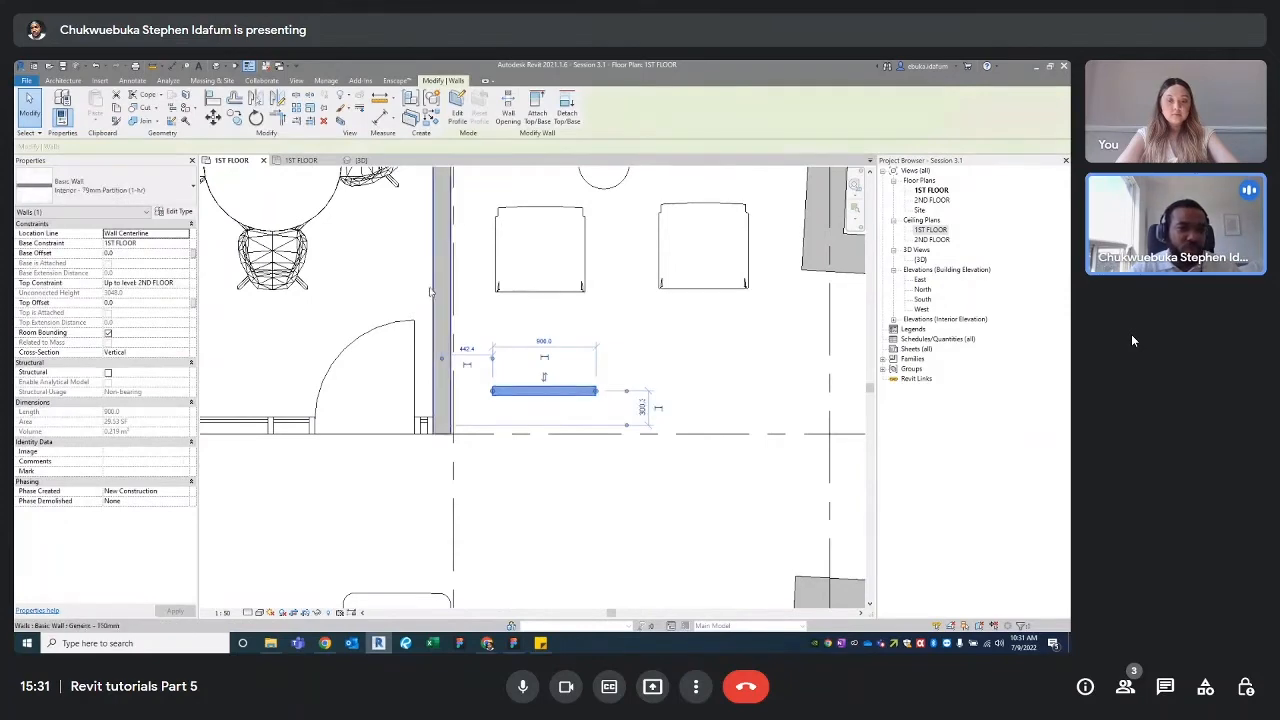
{"action": "left_click", "coordinate": [450, 330]}
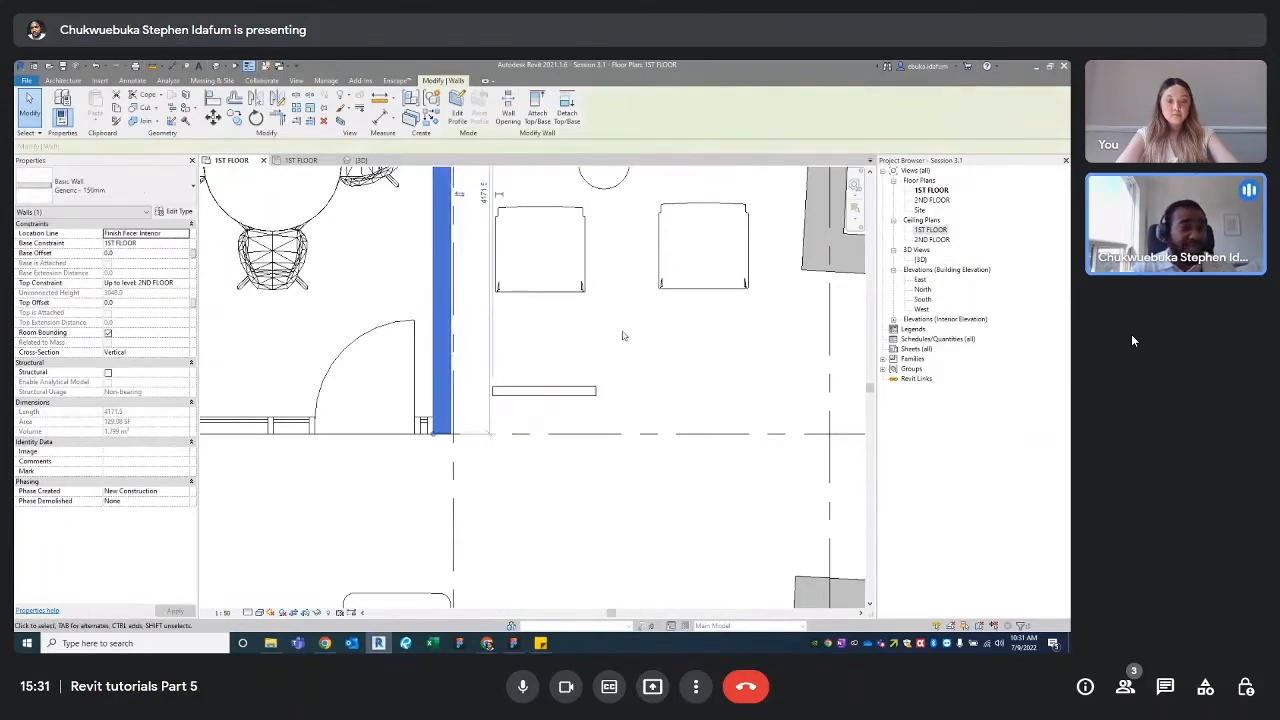
{"action": "scroll", "coordinate": [622, 336], "scroll_direction": "down", "scroll_amount": 5}
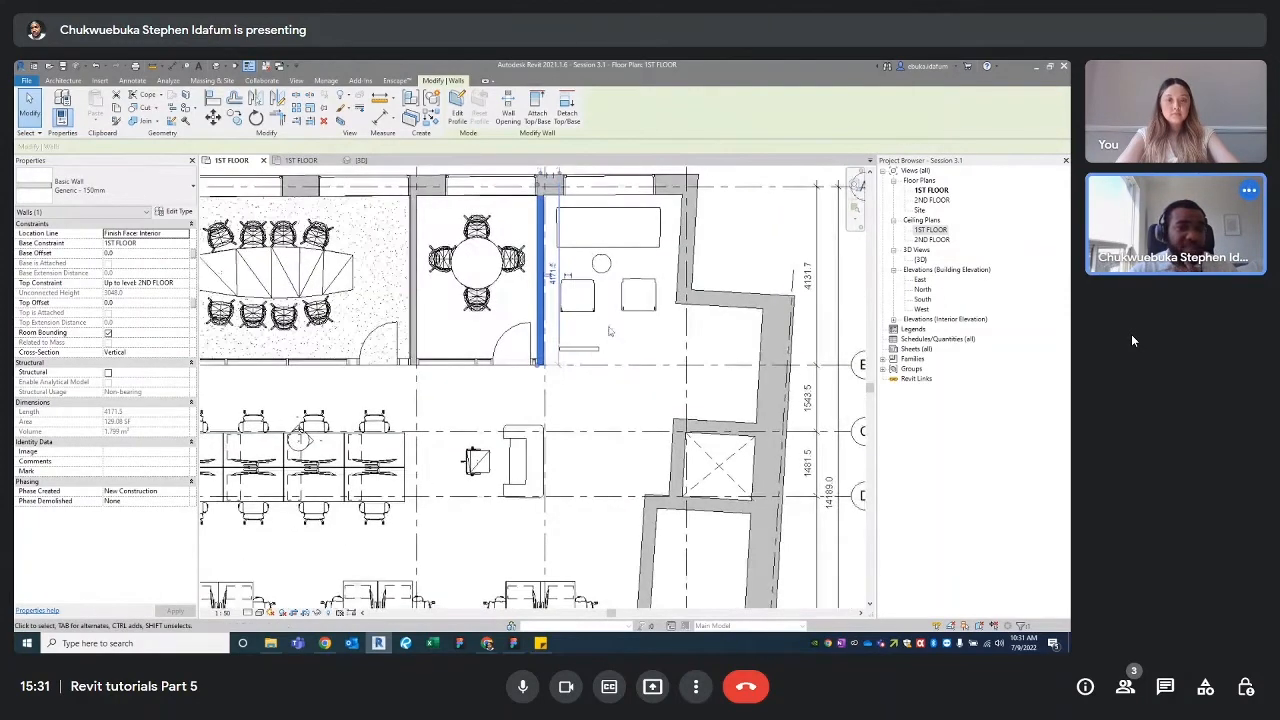
{"action": "scroll", "coordinate": [534, 346], "scroll_direction": "down", "scroll_amount": 2}
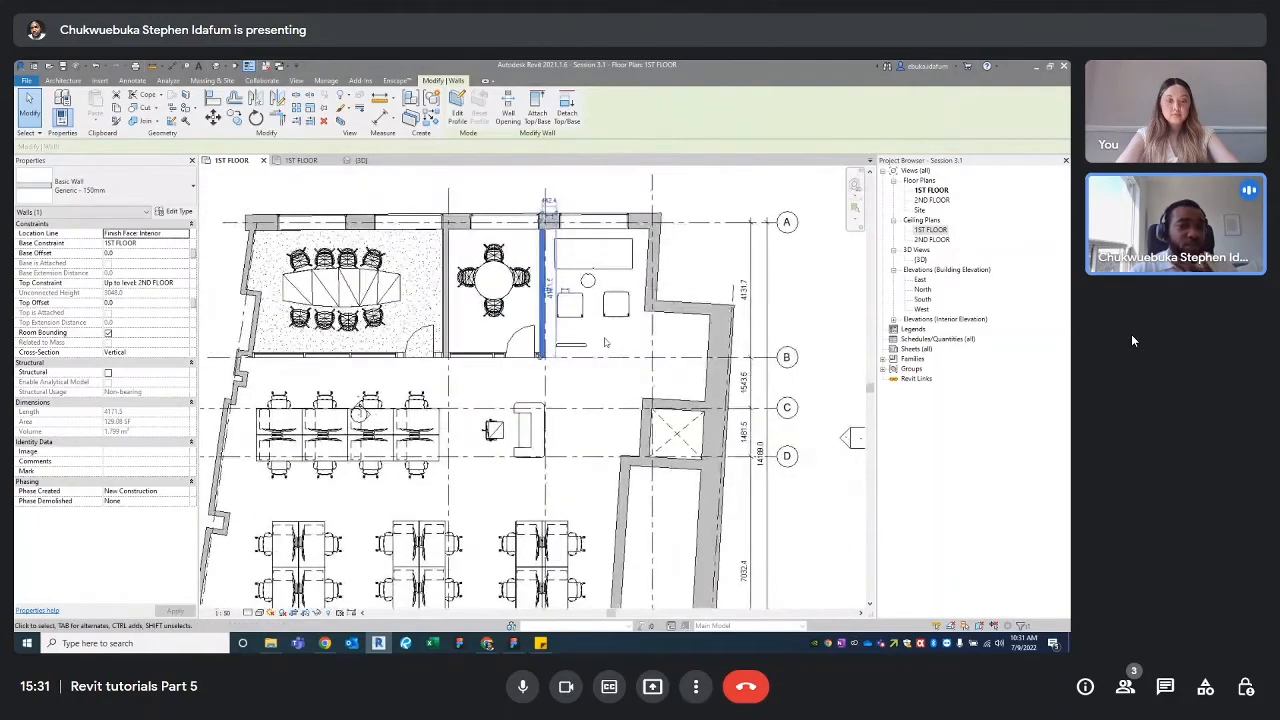
{"action": "scroll", "coordinate": [574, 334], "scroll_direction": "up", "scroll_amount": 5}
{"action": "key", "text": "Escape"}
Step: Draw a wall like the meeting room's Generic - 150mm wall, 900 mm long, parallel to and just above the short partition
{"action": "scroll", "coordinate": [571, 340], "scroll_direction": "up", "scroll_amount": 3}
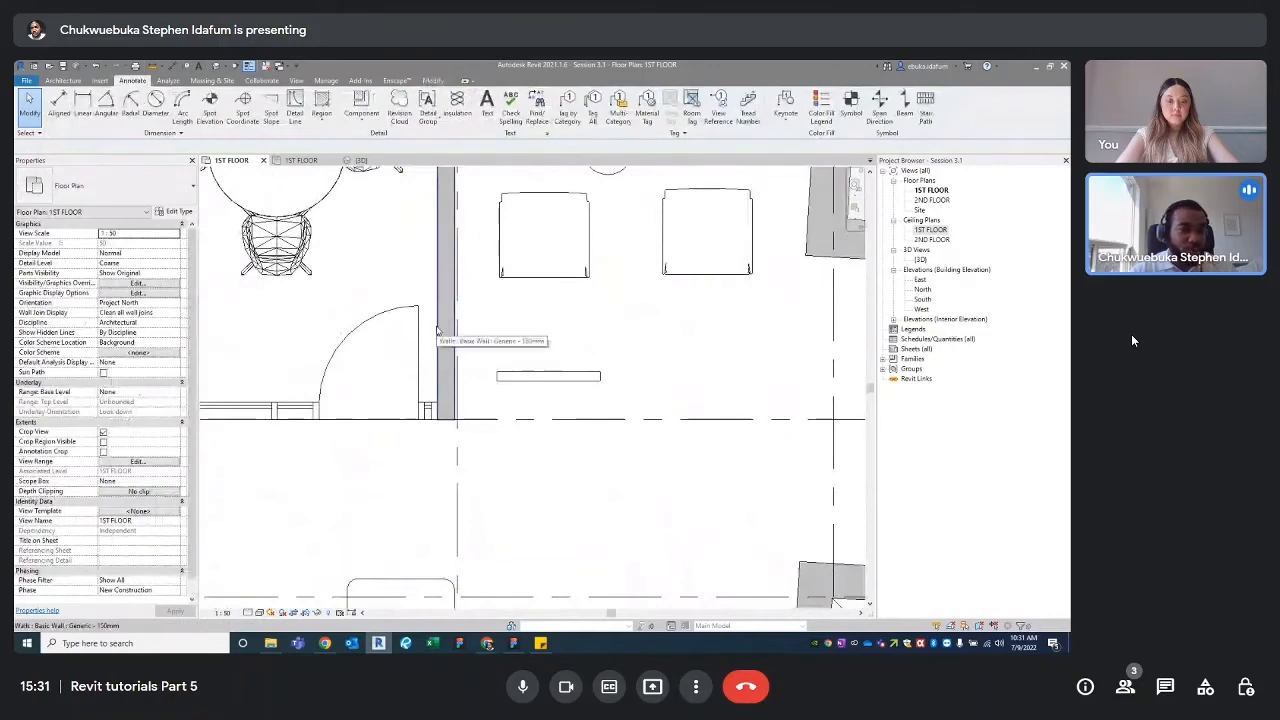
{"action": "left_click", "coordinate": [443, 320]}
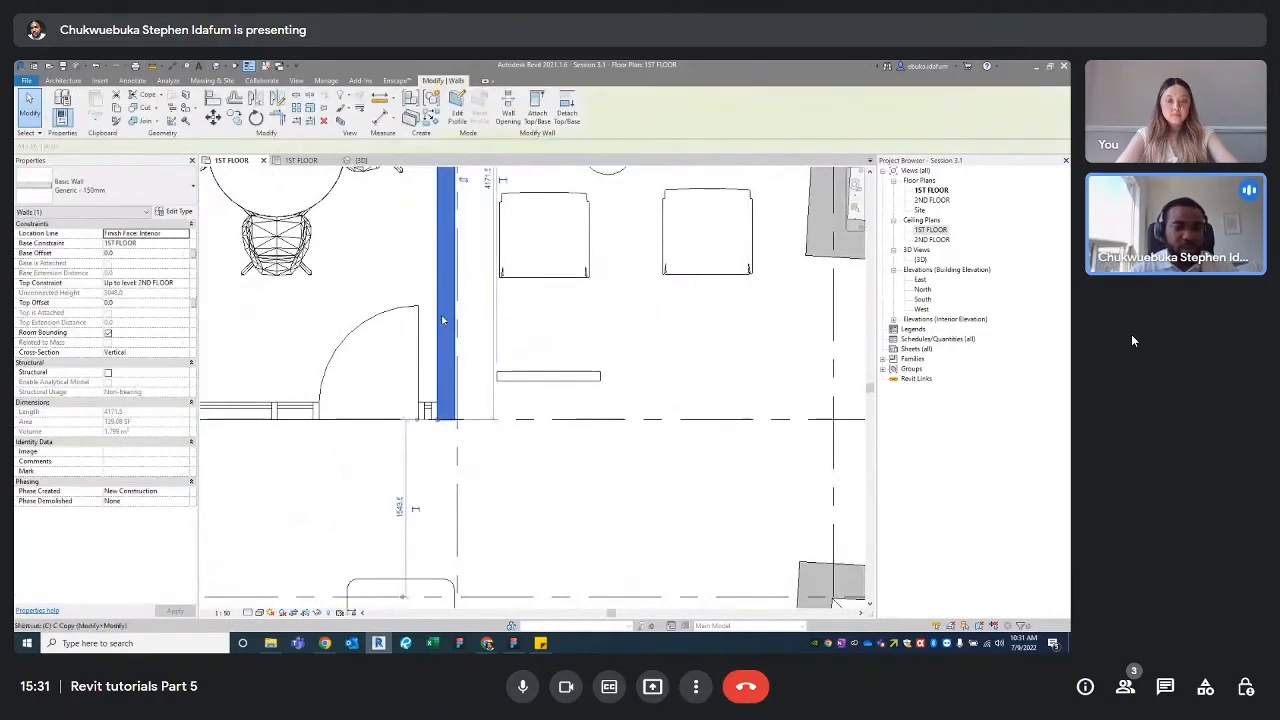
{"action": "key", "text": "c"}
{"action": "key", "text": "s"}
{"action": "left_click", "coordinate": [597, 340]}
{"action": "scroll", "coordinate": [600, 337], "scroll_direction": "up", "scroll_amount": 3}
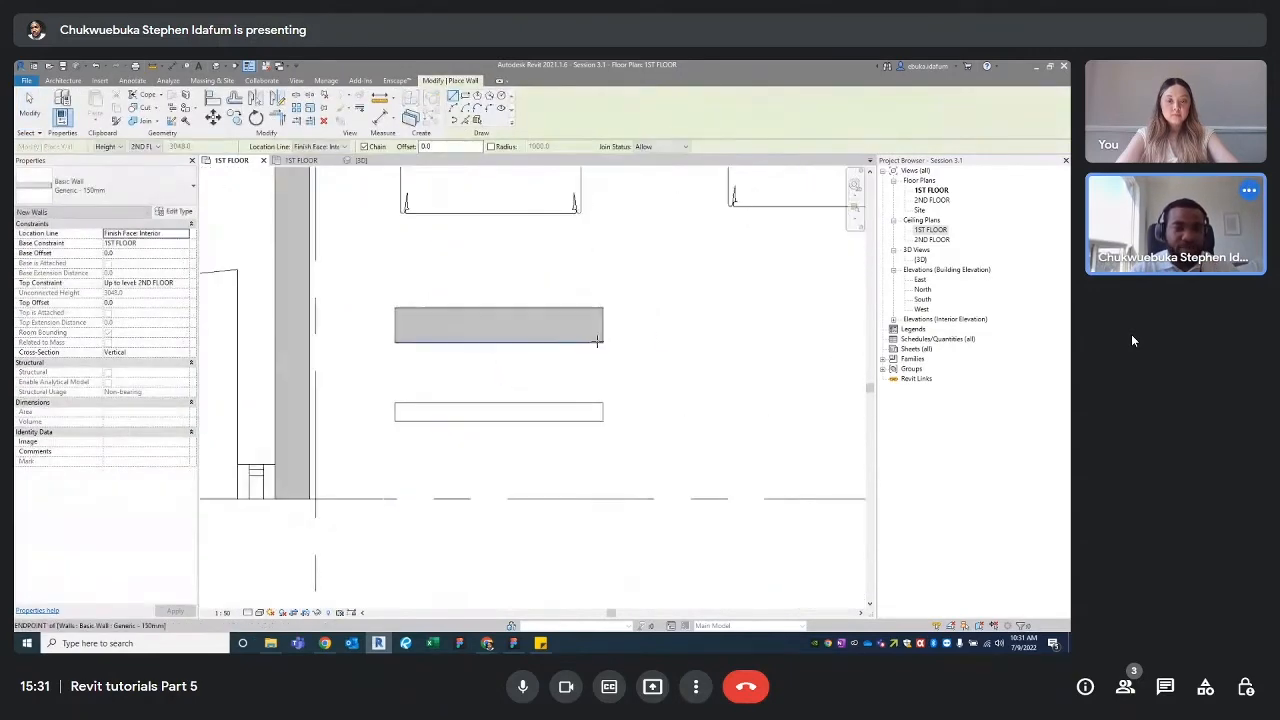
{"action": "key", "text": "Escape"}
{"action": "key", "text": "Escape"}
Step: Set the floor plan's detail level to Fine and inspect the material layers of the short partition wall
{"action": "middle_click_drag", "start_coordinate": [643, 354], "coordinate": [617, 358]}
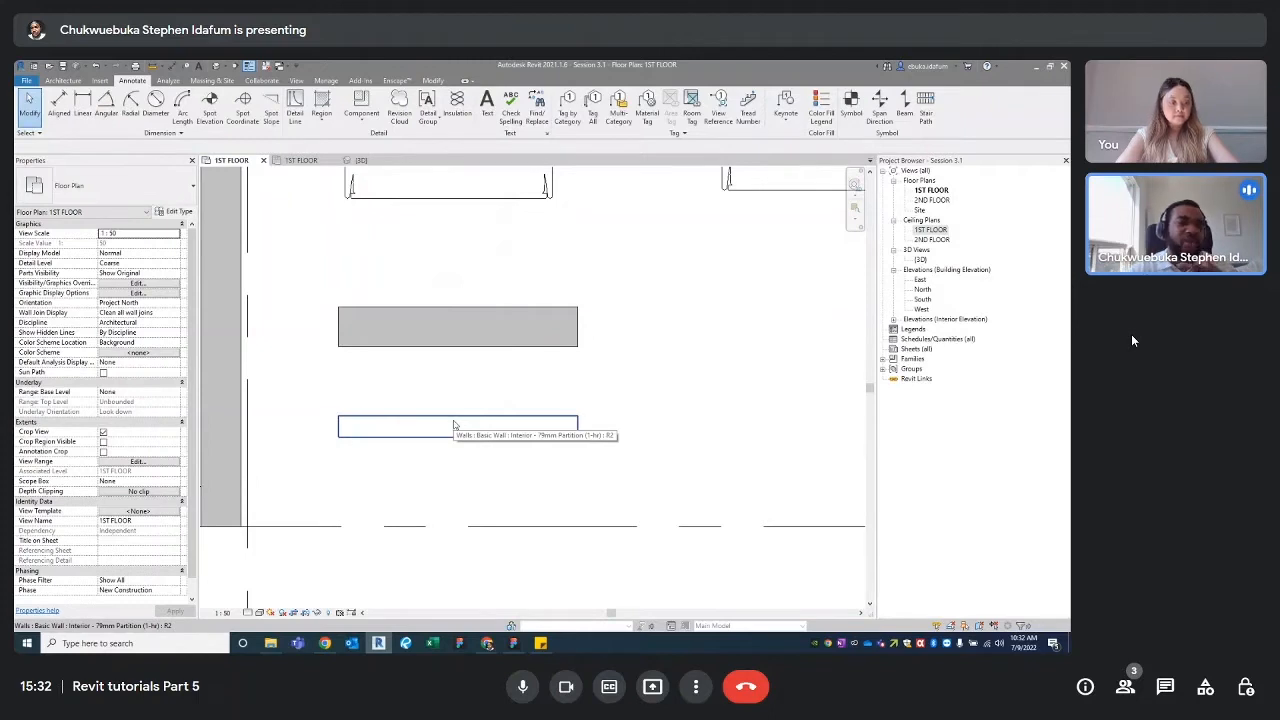
{"action": "left_click", "coordinate": [400, 424]}
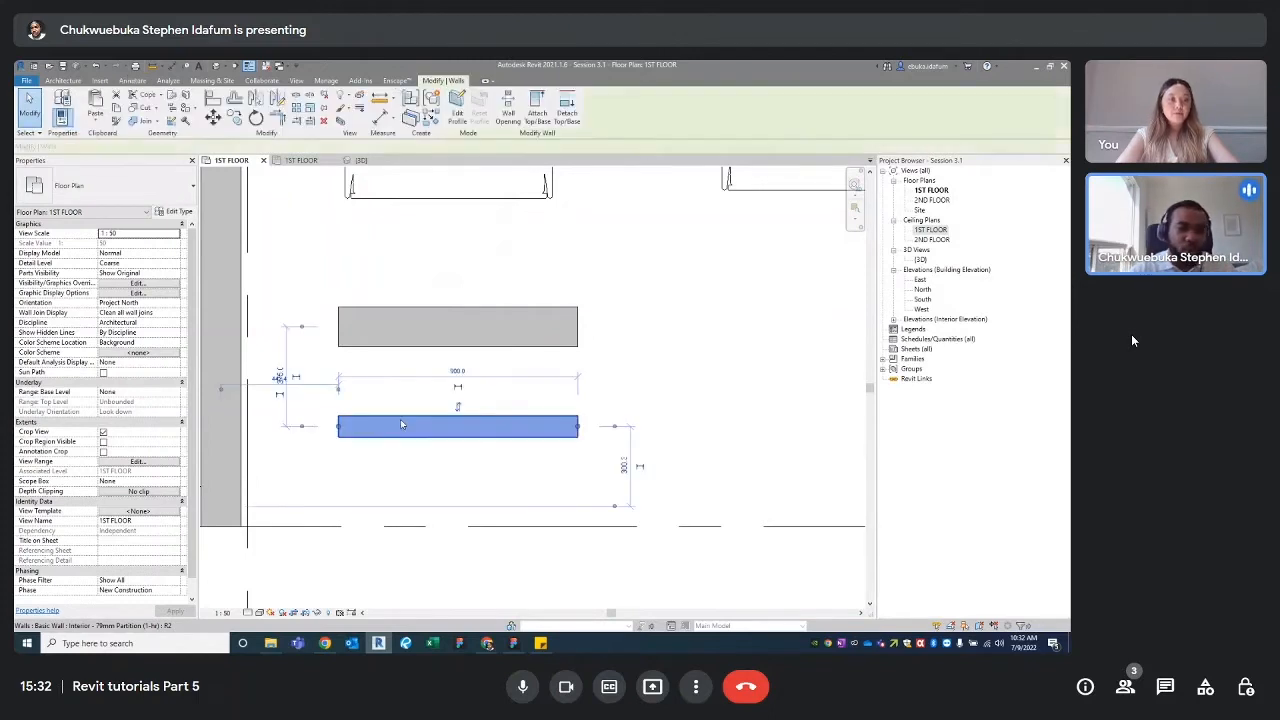
{"action": "scroll", "coordinate": [400, 424], "scroll_direction": "up", "scroll_amount": 4}
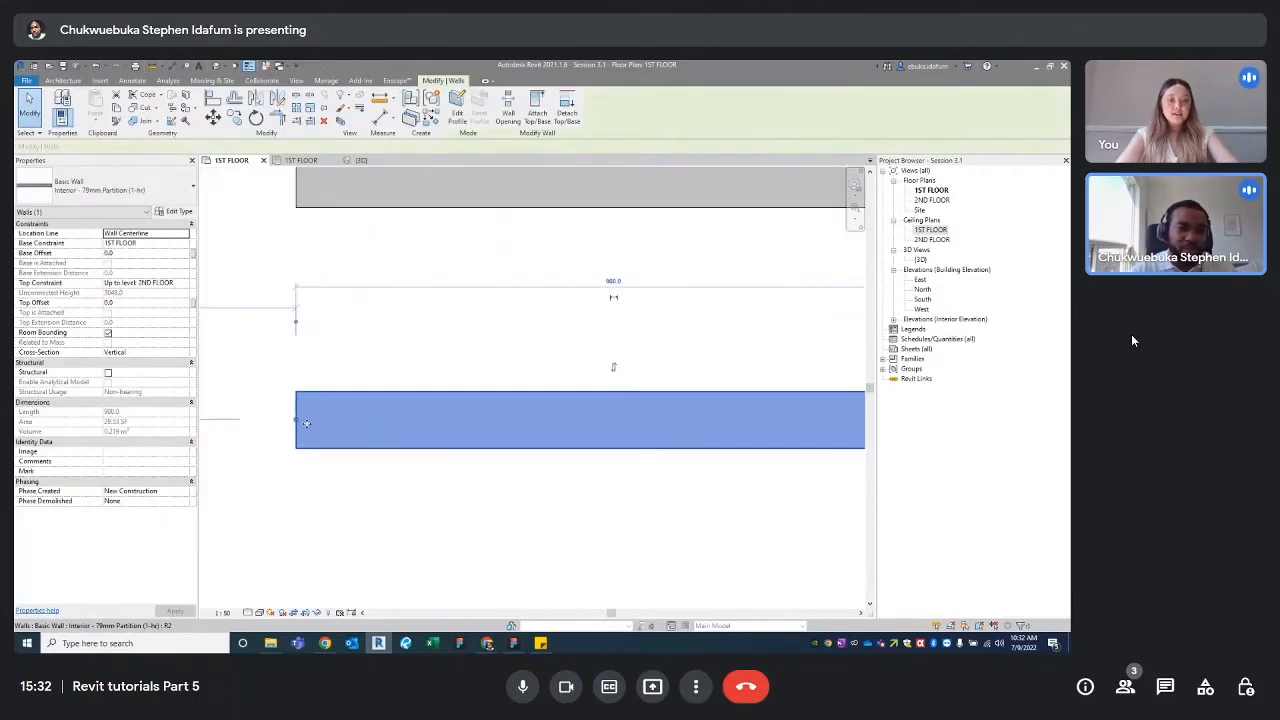
{"action": "left_click", "coordinate": [248, 612]}
{"action": "left_click", "coordinate": [267, 602]}
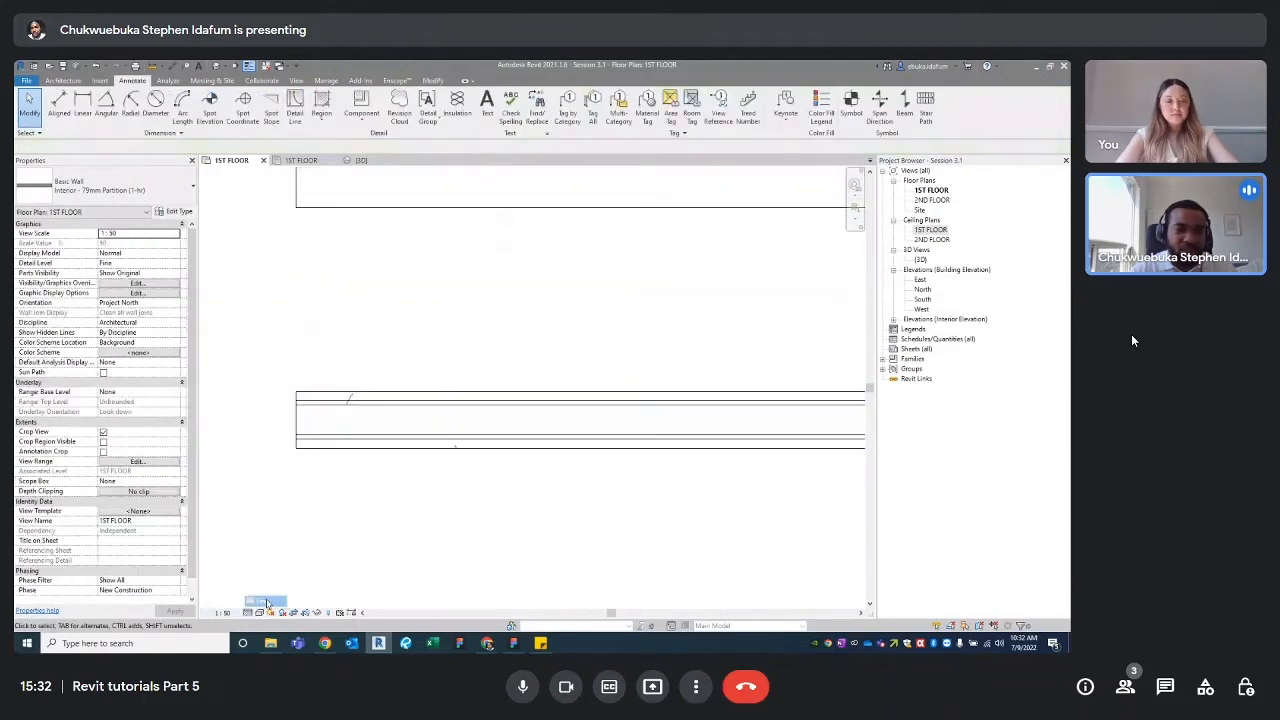
{"action": "scroll", "coordinate": [345, 476], "scroll_direction": "down", "scroll_amount": 2}
{"action": "scroll", "coordinate": [370, 477], "scroll_direction": "up", "scroll_amount": 3}
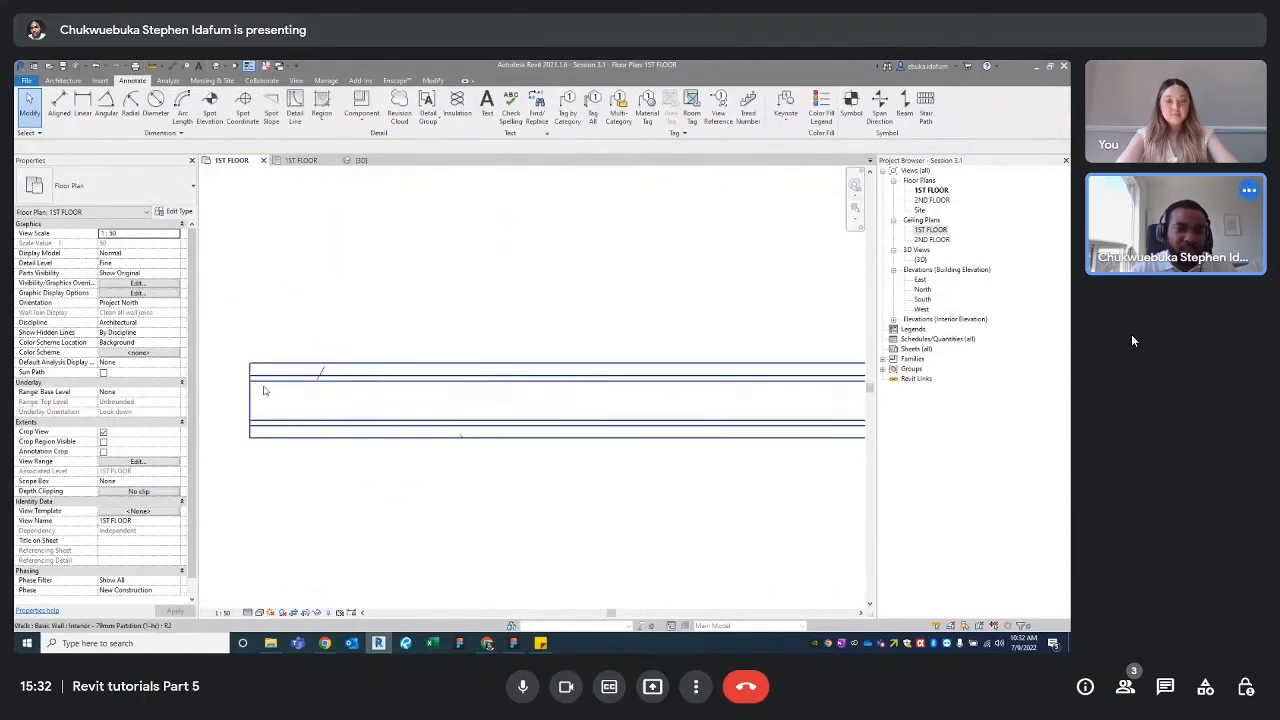
{"action": "scroll", "coordinate": [265, 388], "scroll_direction": "up", "scroll_amount": 2}
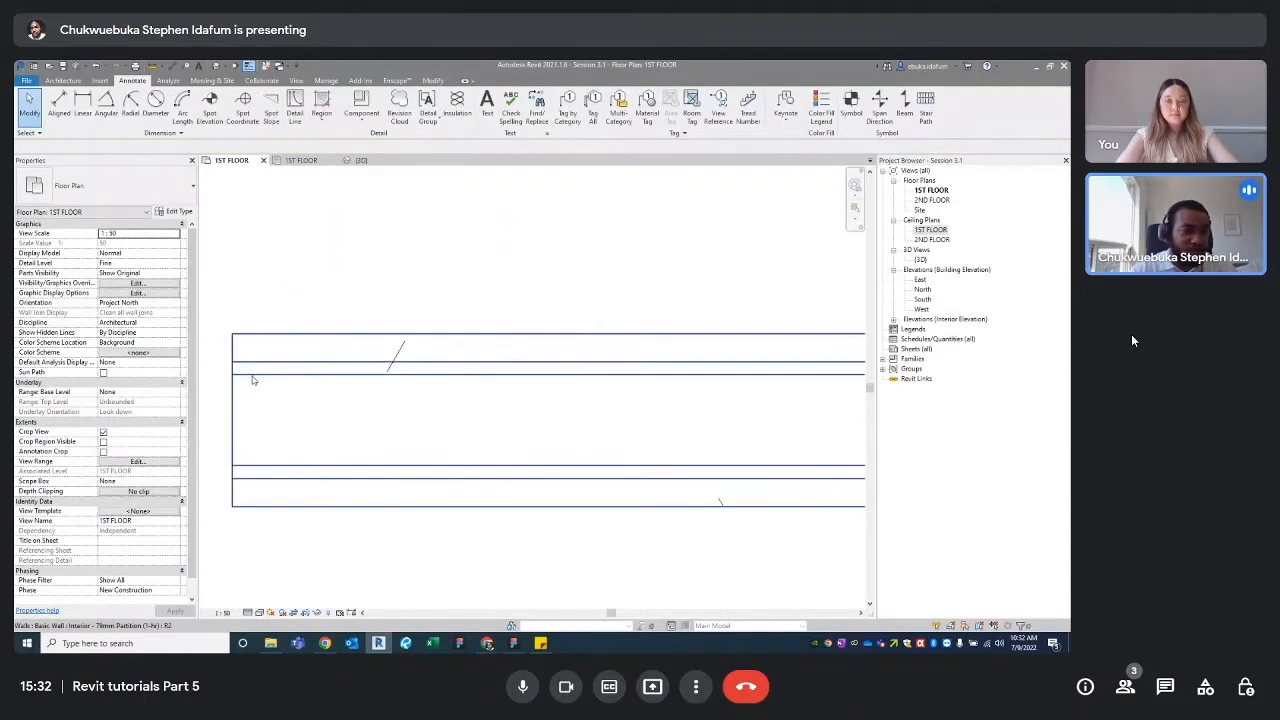
{"action": "scroll", "coordinate": [316, 386], "scroll_direction": "down", "scroll_amount": 1}
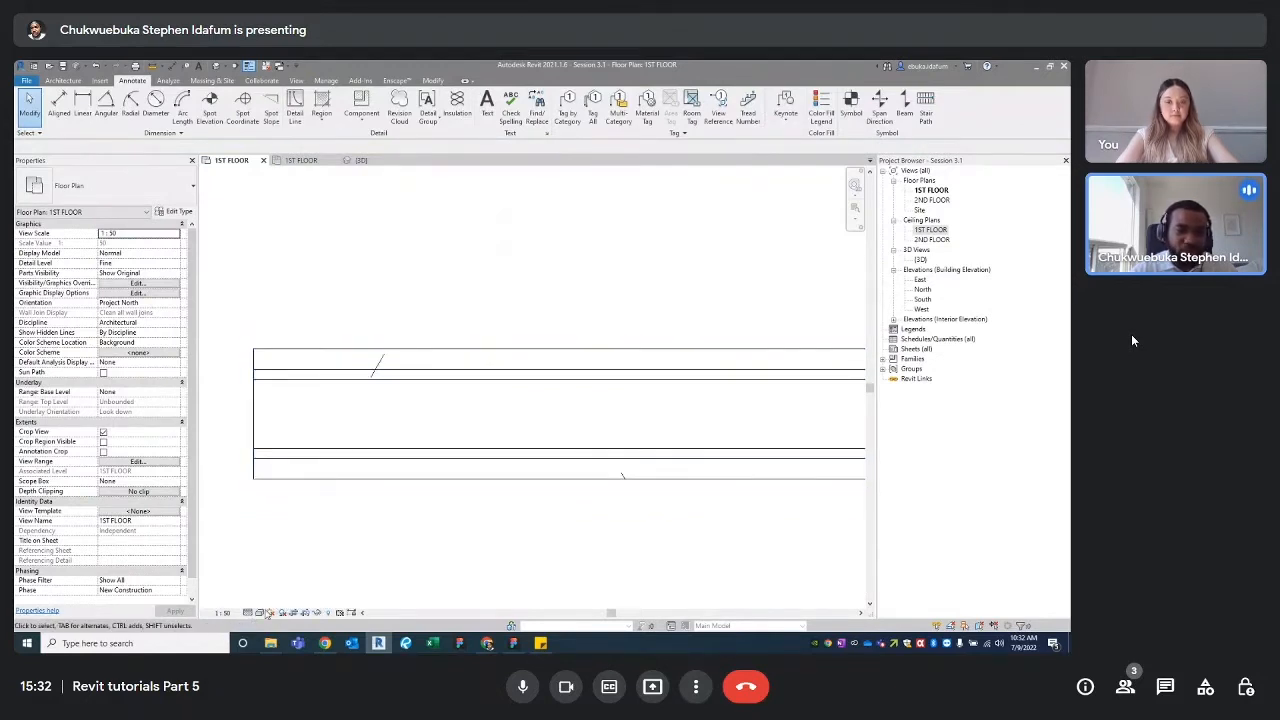
Step: Set the floor plan's detail level back to Coarse
{"action": "left_click", "coordinate": [258, 613]}
{"action": "left_click", "coordinate": [248, 613]}
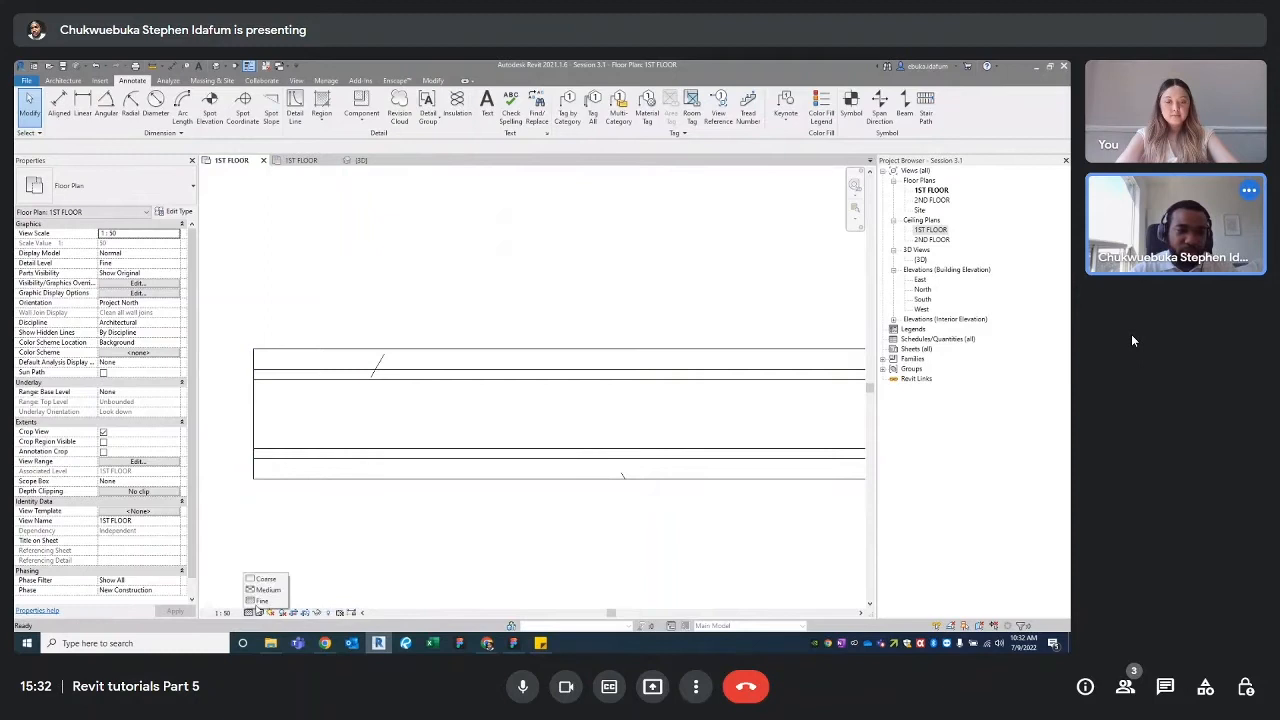
{"action": "left_click", "coordinate": [265, 579]}
Step: Delete both short sample walls below the armchairs
{"action": "middle_click_drag", "start_coordinate": [309, 529], "coordinate": [332, 418]}
{"action": "scroll", "coordinate": [451, 440], "scroll_direction": "down", "scroll_amount": 2}
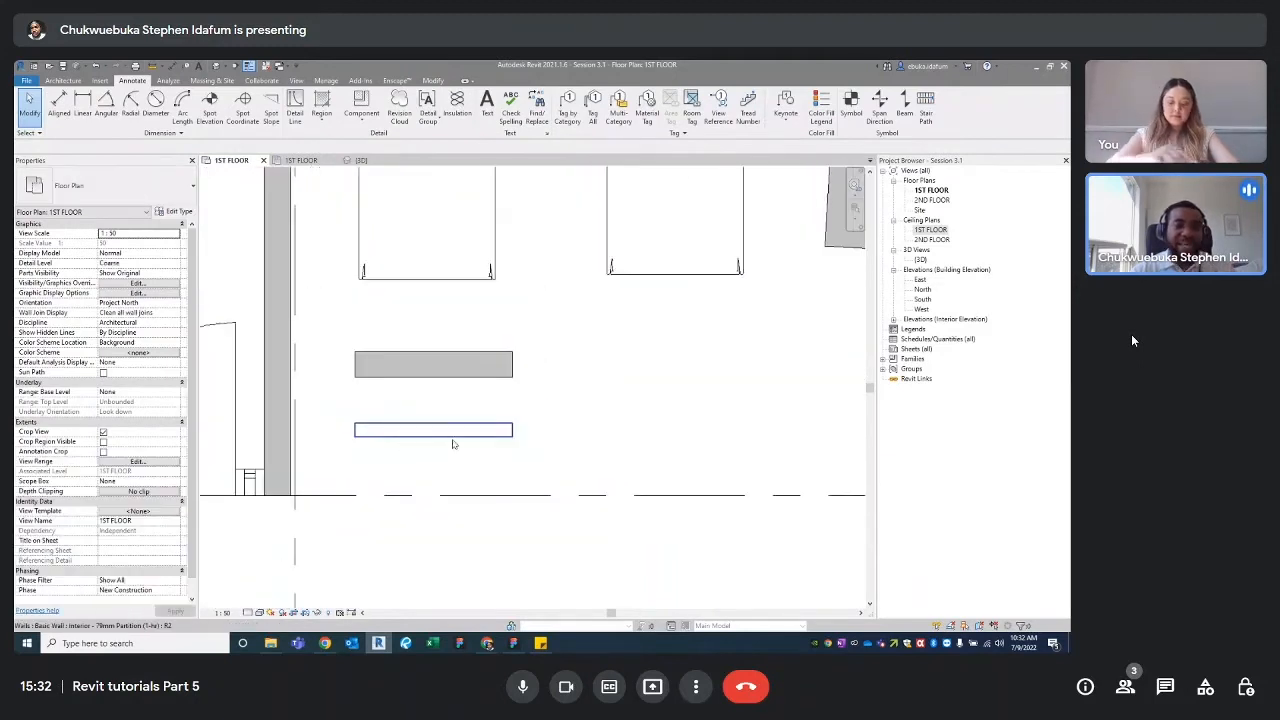
{"action": "left_click_drag", "start_coordinate": [572, 465], "coordinate": [387, 350]}
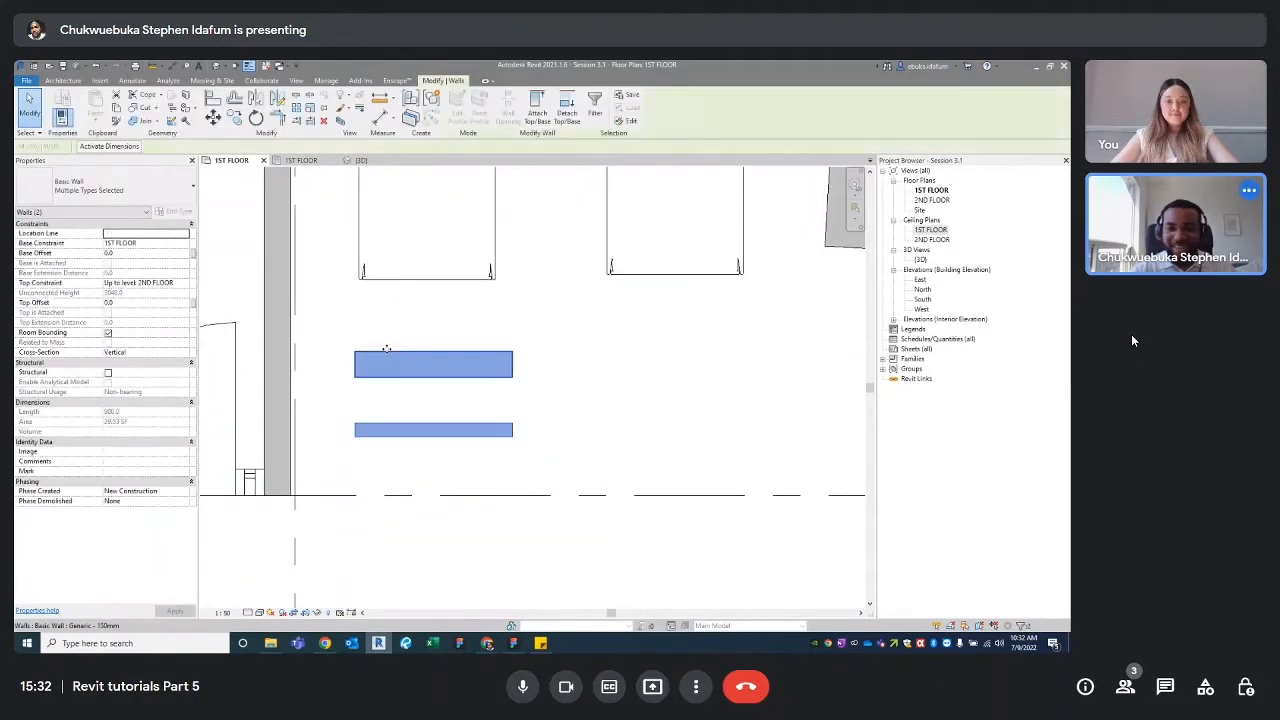
{"action": "key", "text": "Delete"}
{"action": "scroll", "coordinate": [401, 349], "scroll_direction": "down", "scroll_amount": 4}
{"action": "scroll", "coordinate": [402, 350], "scroll_direction": "down", "scroll_amount": 3}
{"action": "middle_click_drag", "start_coordinate": [402, 350], "coordinate": [478, 337]}
{"action": "scroll", "coordinate": [521, 322], "scroll_direction": "down", "scroll_amount": 1}
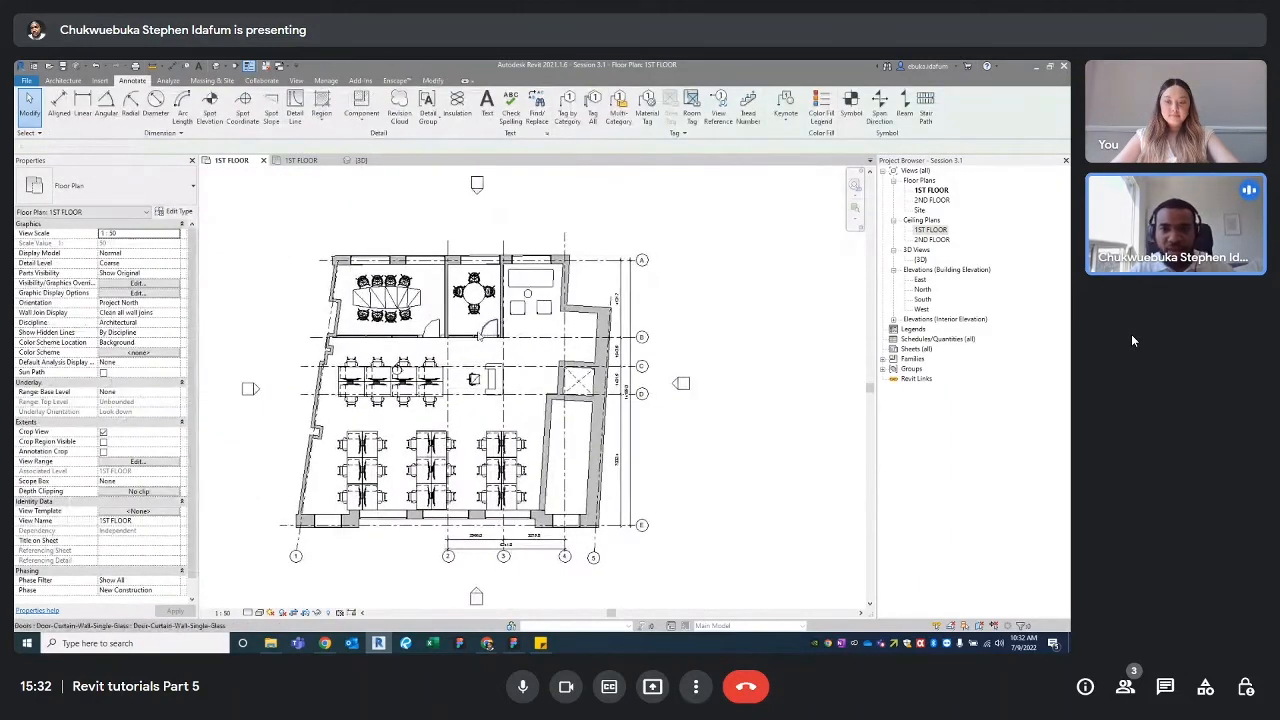
Step: Review the browser organization schemes available for sheets, leaving the current scheme in place
{"action": "left_click", "coordinate": [296, 81]}
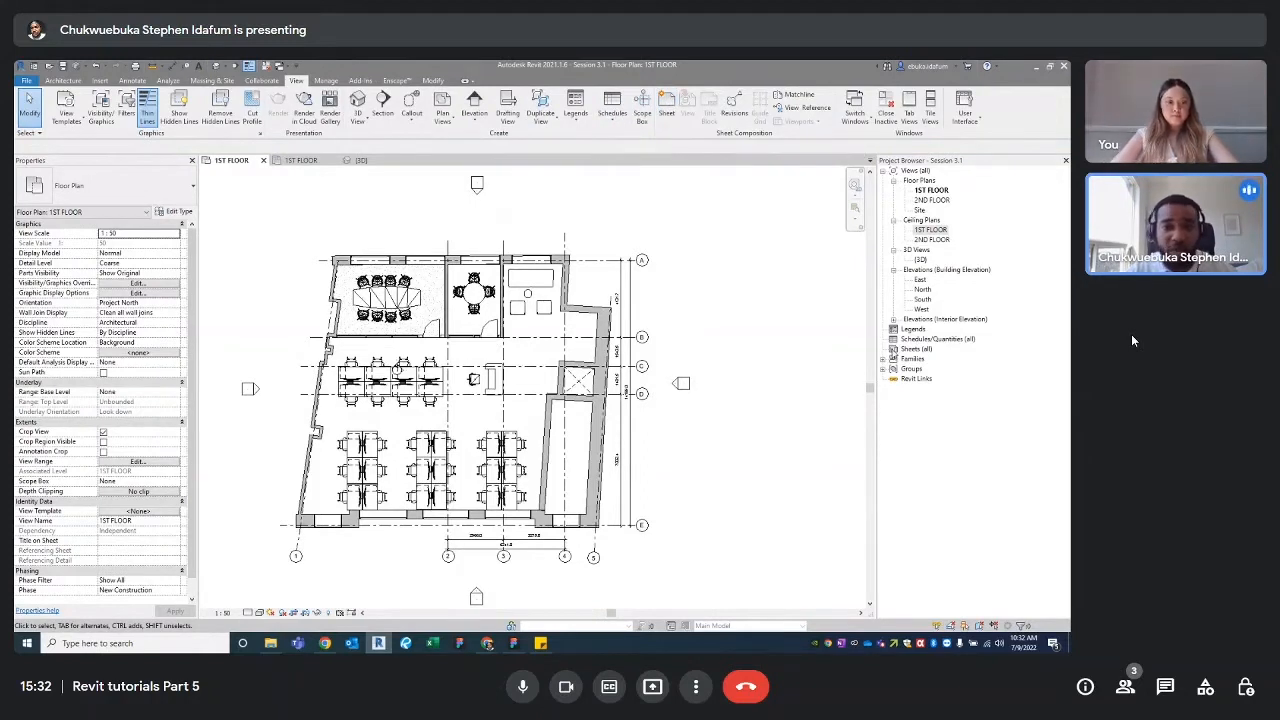
{"action": "left_click", "coordinate": [915, 348]}
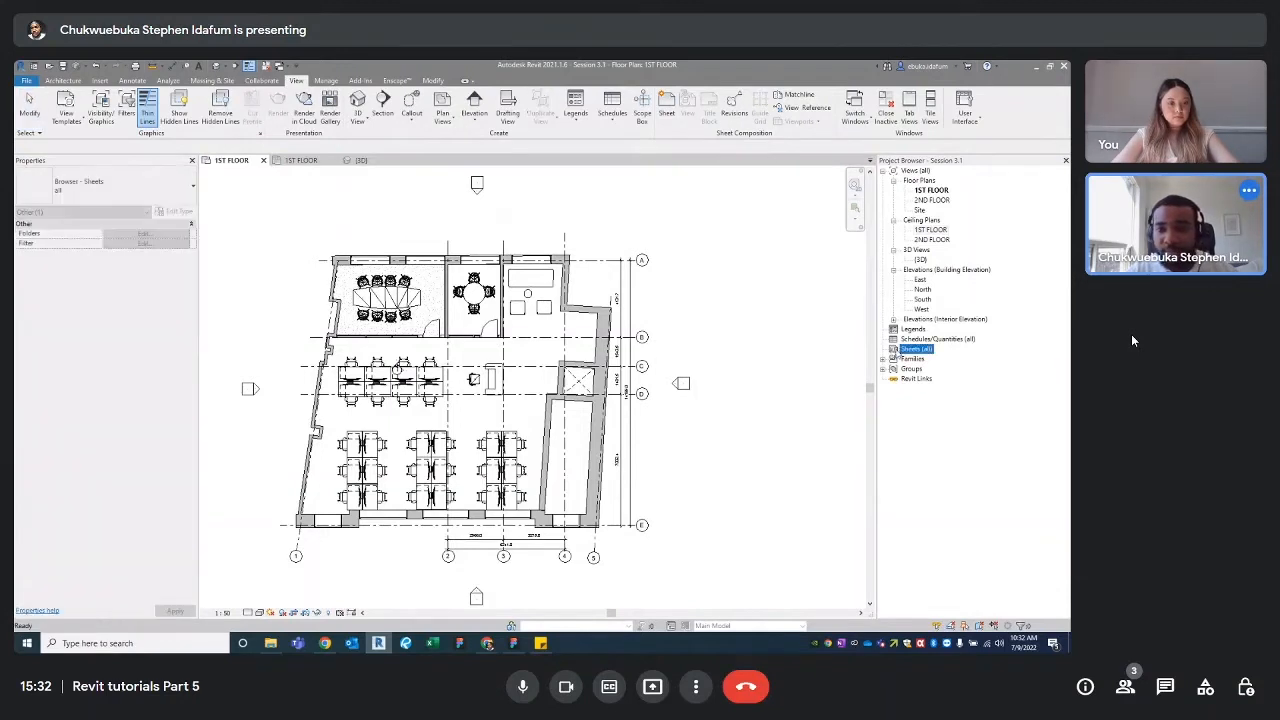
{"action": "right_click", "coordinate": [900, 350]}
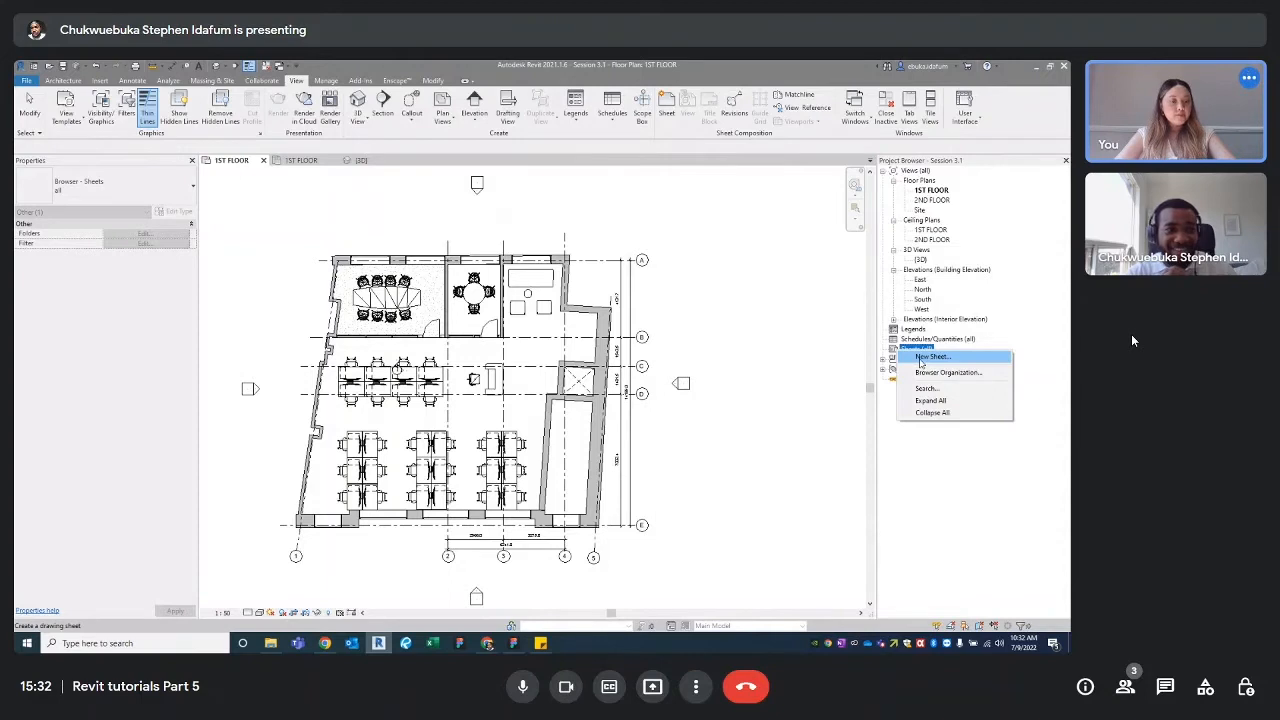
{"action": "left_click", "coordinate": [930, 372]}
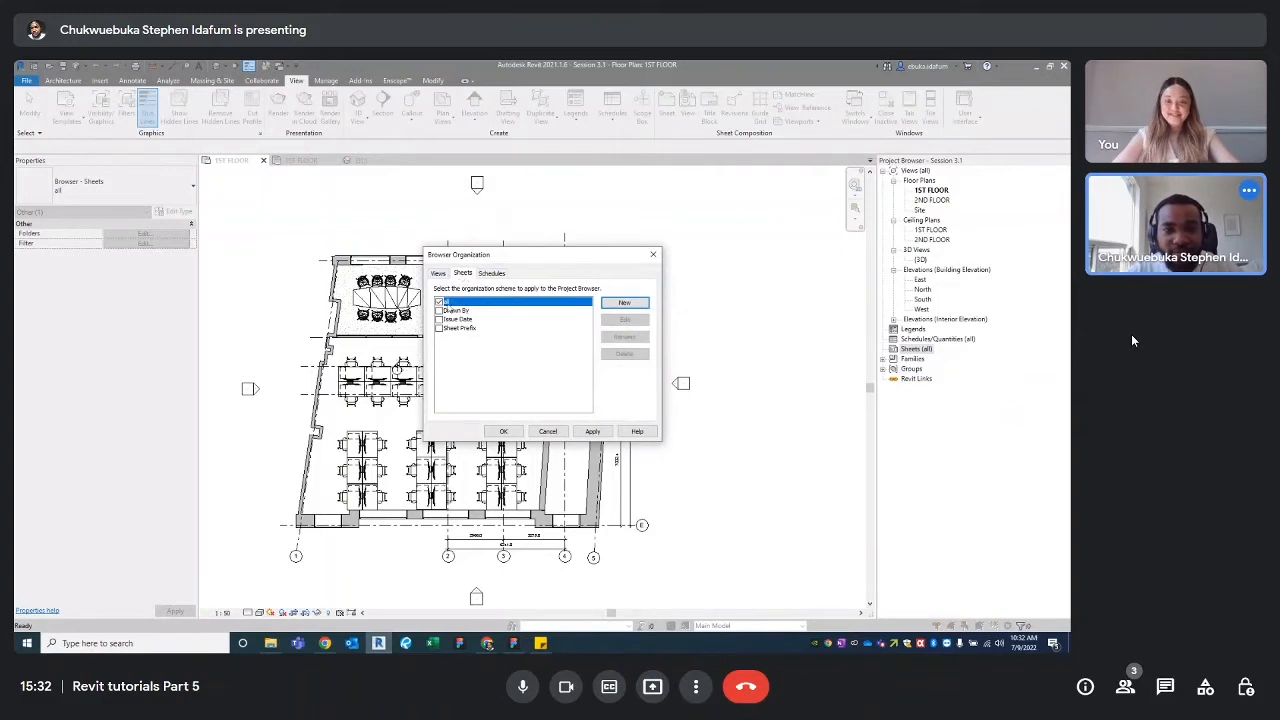
{"action": "left_click", "coordinate": [624, 302]}
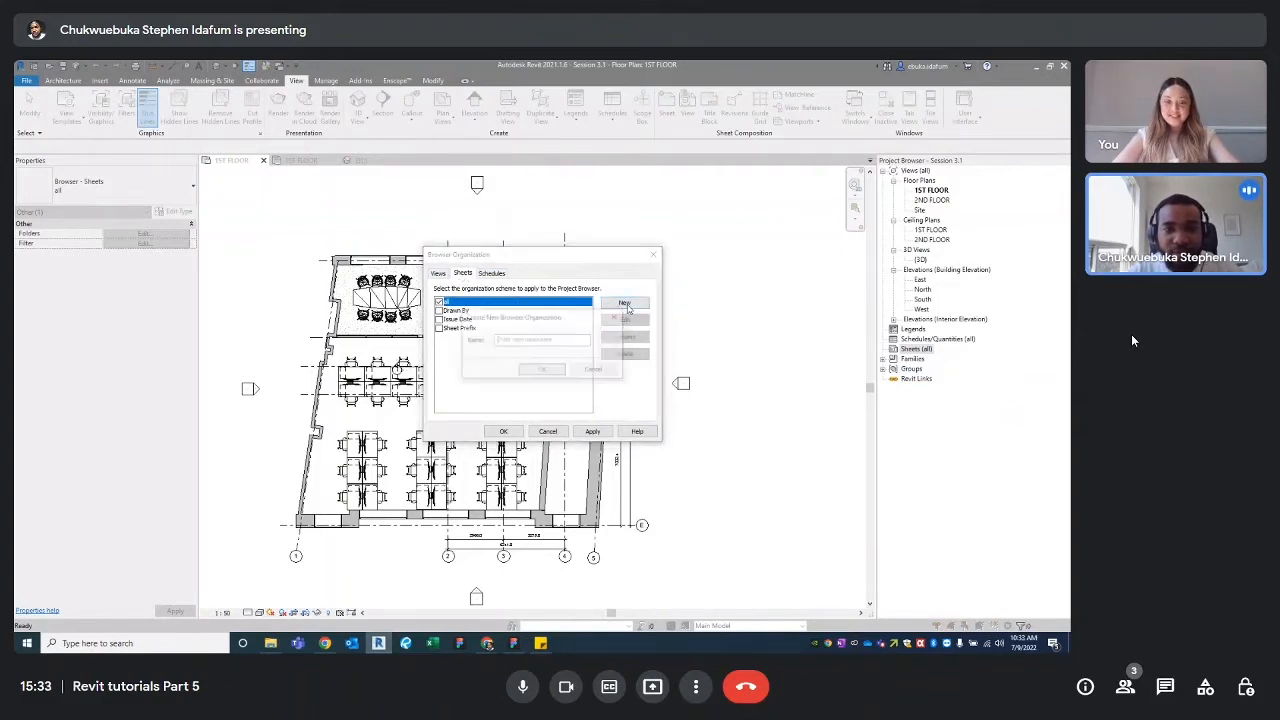
{"action": "left_click", "coordinate": [616, 317]}
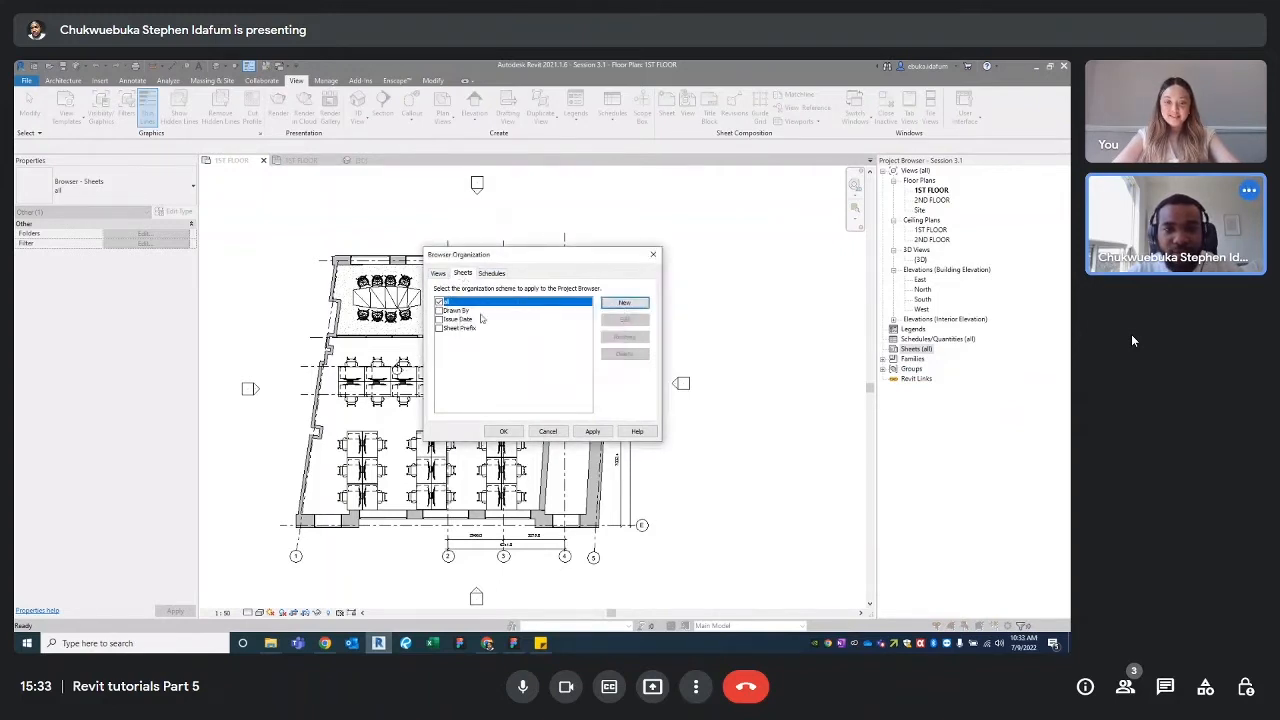
{"action": "left_click", "coordinate": [467, 312]}
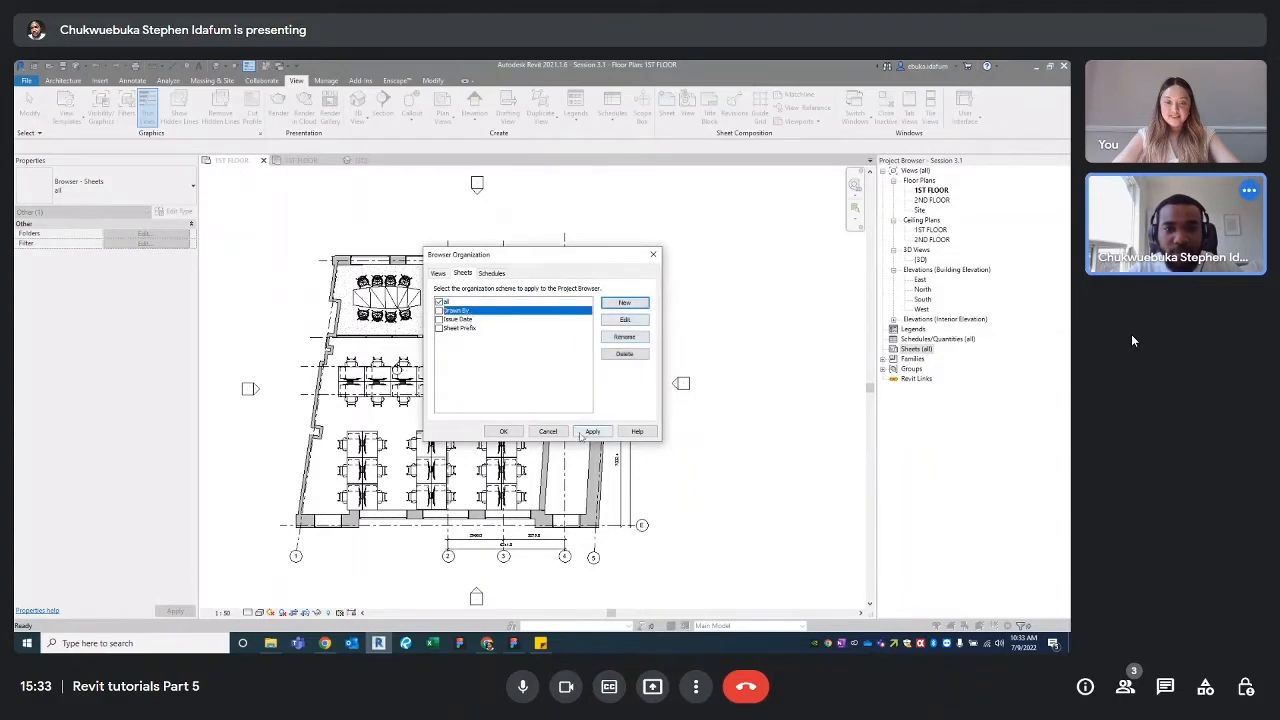
{"action": "left_click", "coordinate": [506, 431]}
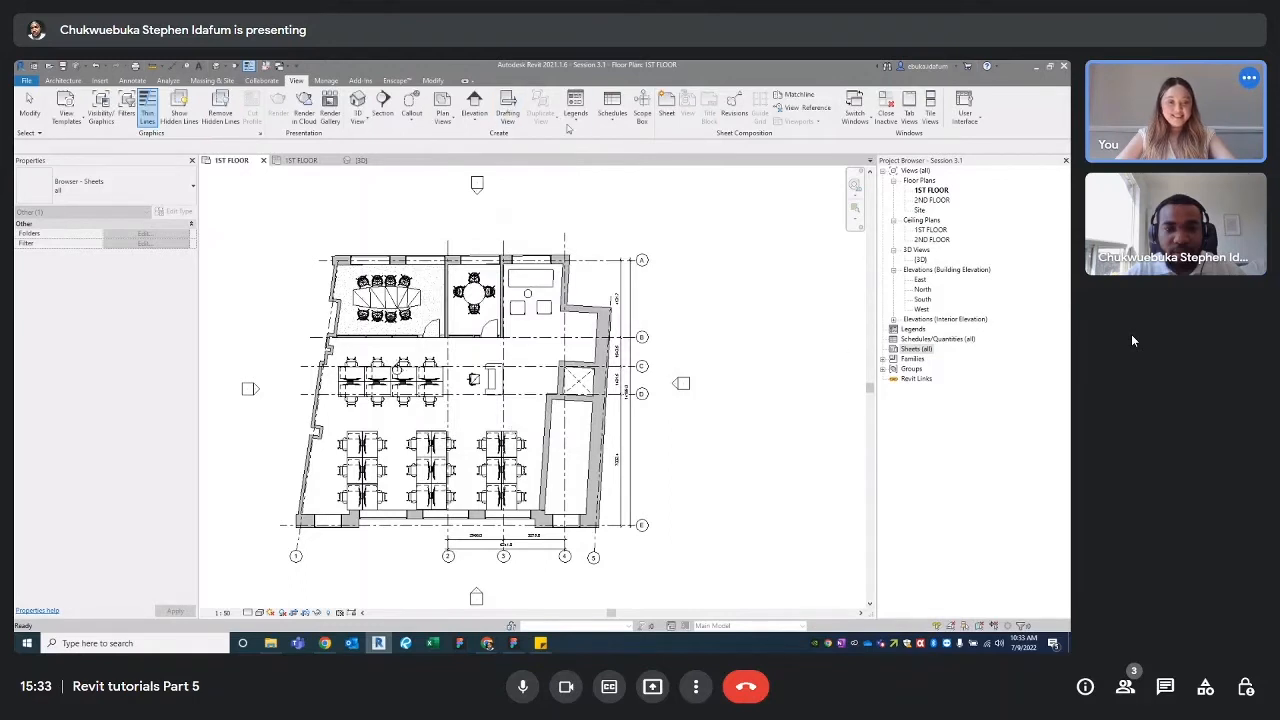
Step: Create a new sheet using the B 11 x 17 Horizontal title block loaded from the English-Imperial library's Titleblocks folder
{"action": "left_click", "coordinate": [666, 116]}
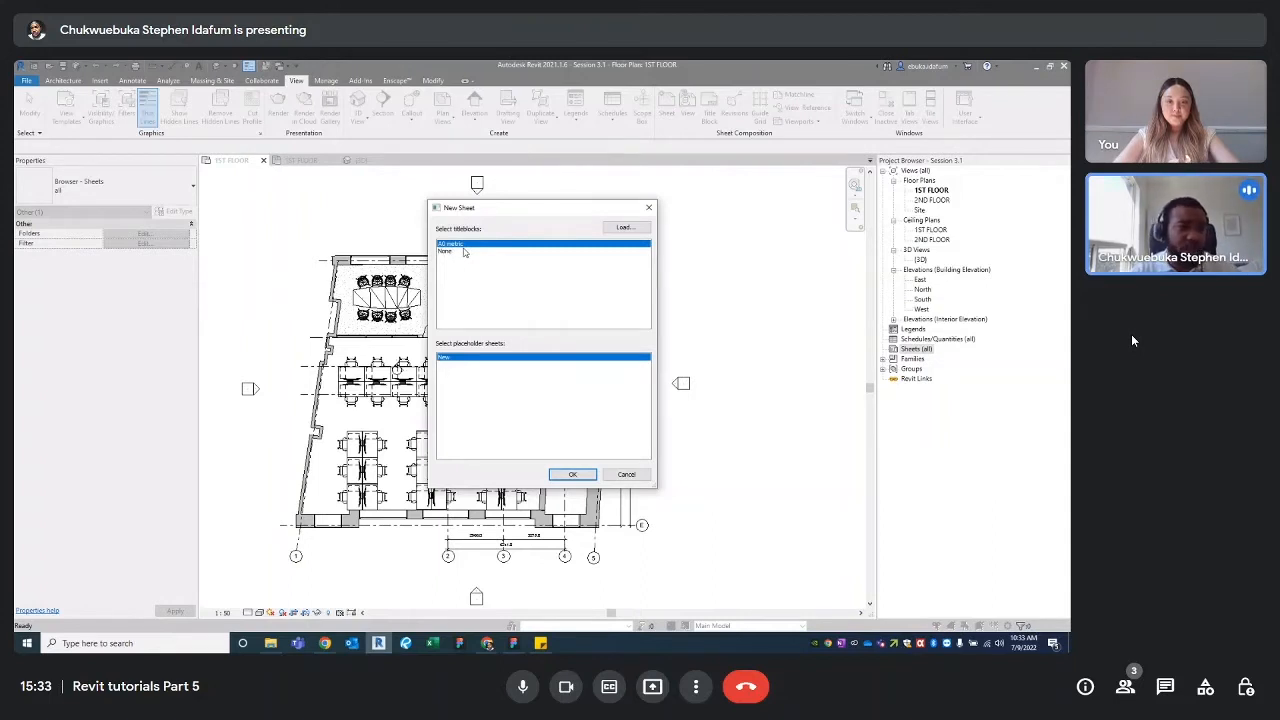
{"action": "left_click", "coordinate": [622, 229]}
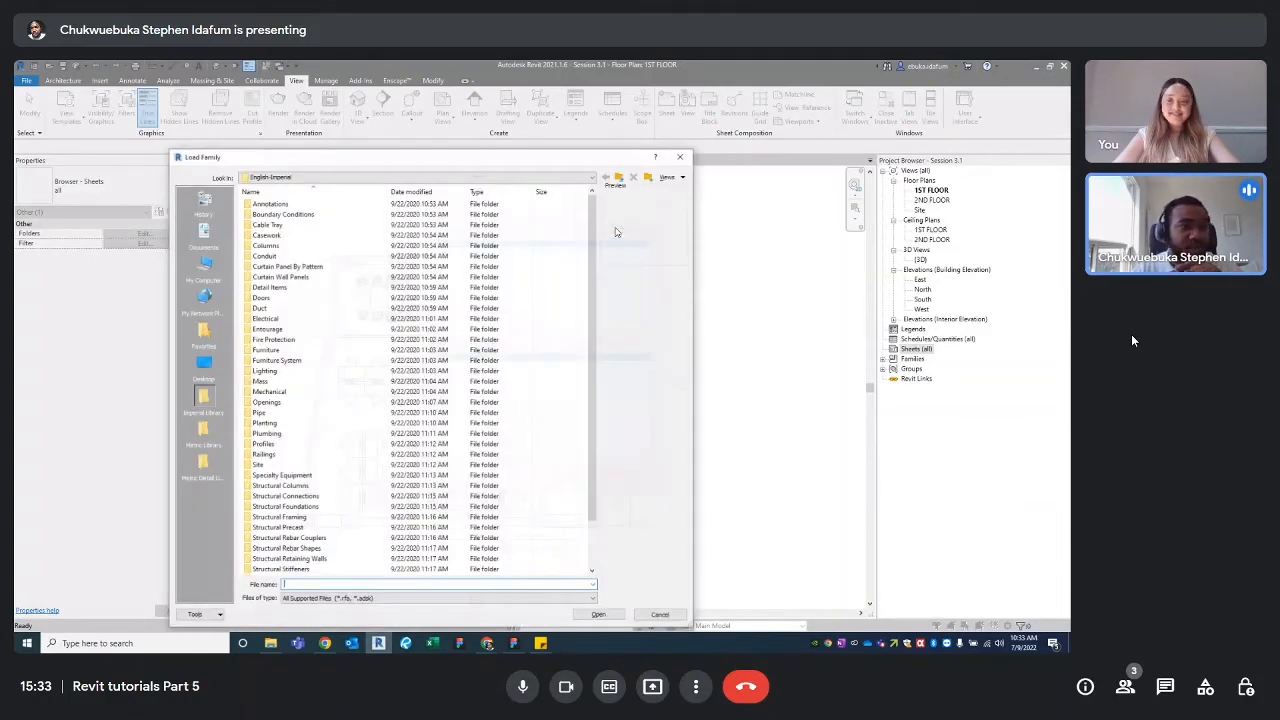
{"action": "left_click_drag", "start_coordinate": [442, 164], "coordinate": [528, 153]}
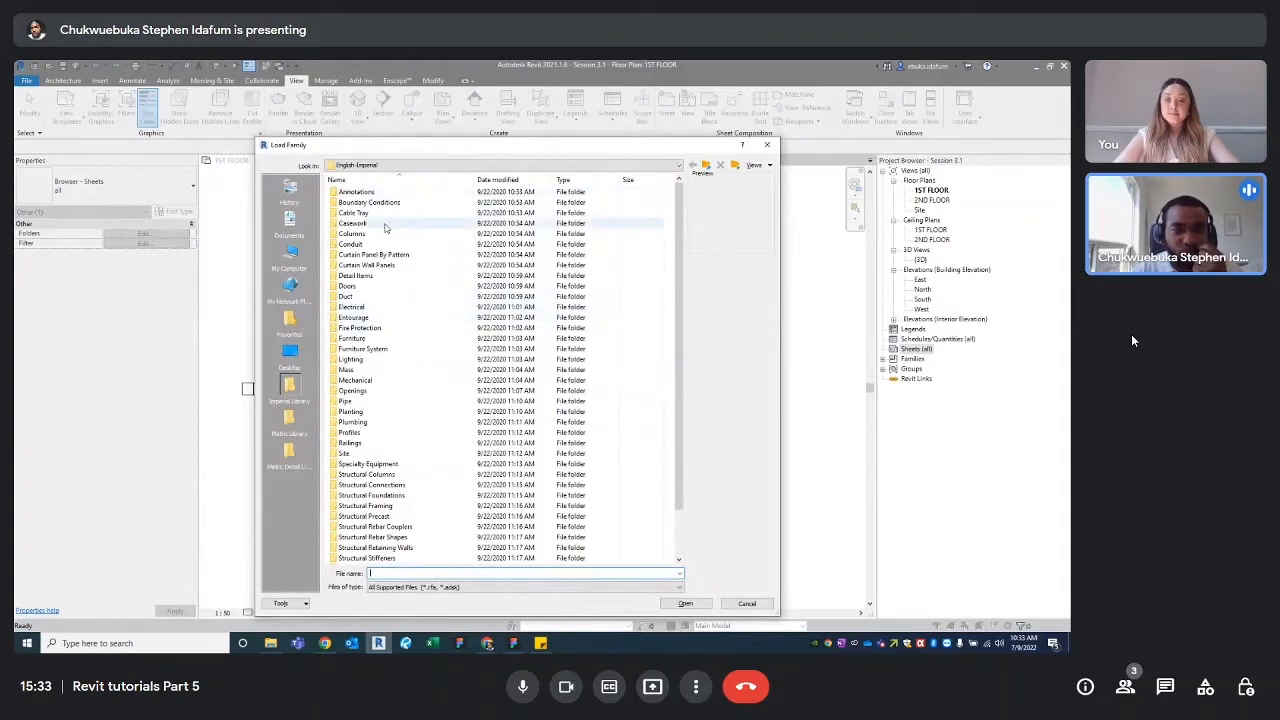
{"action": "scroll", "coordinate": [385, 250], "scroll_direction": "down", "scroll_amount": 2}
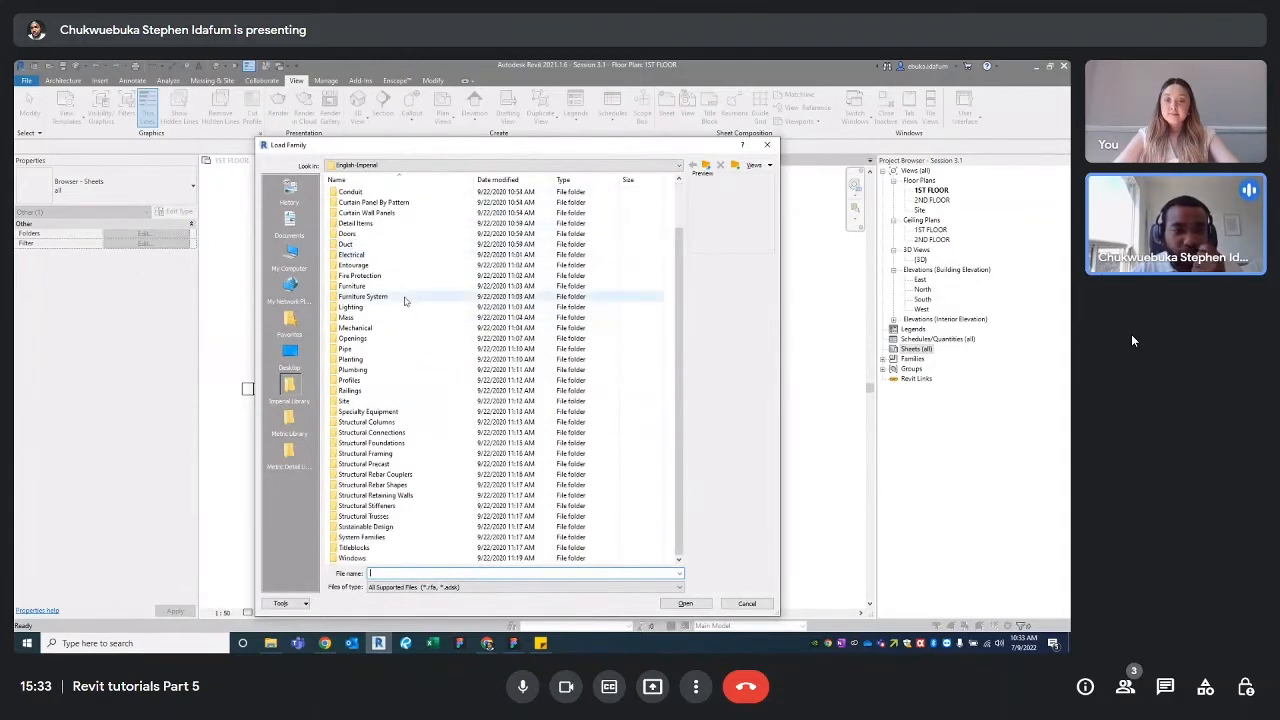
{"action": "double_click", "coordinate": [391, 550]}
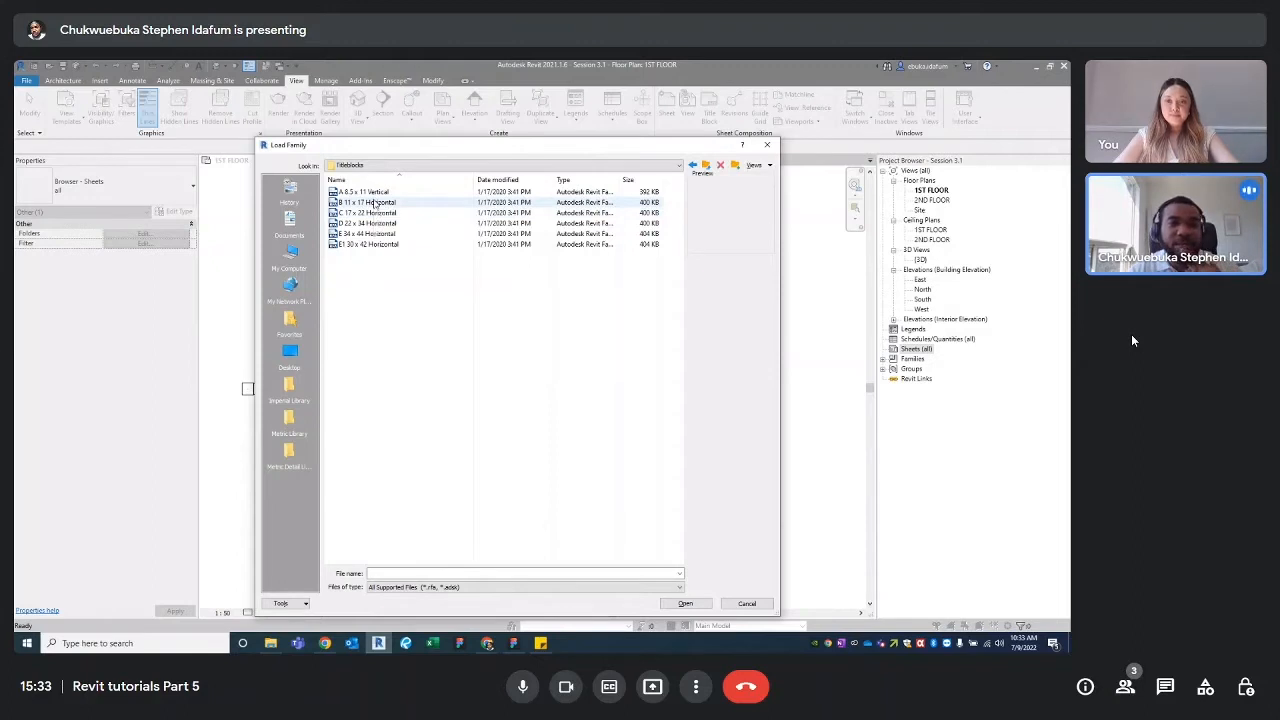
{"action": "left_click", "coordinate": [373, 204]}
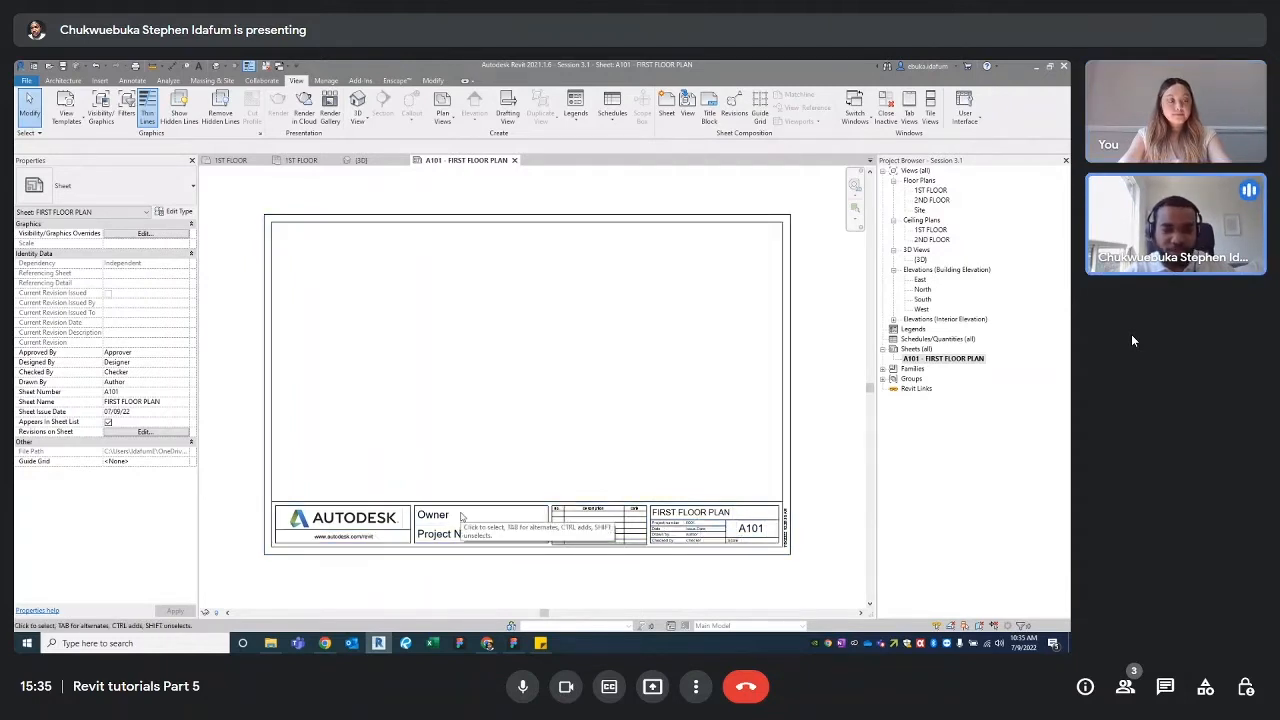
Step: Open the sheet's title block family for editing and examine its logo, client, revision and sheet information fields
{"action": "left_click", "coordinate": [549, 534]}
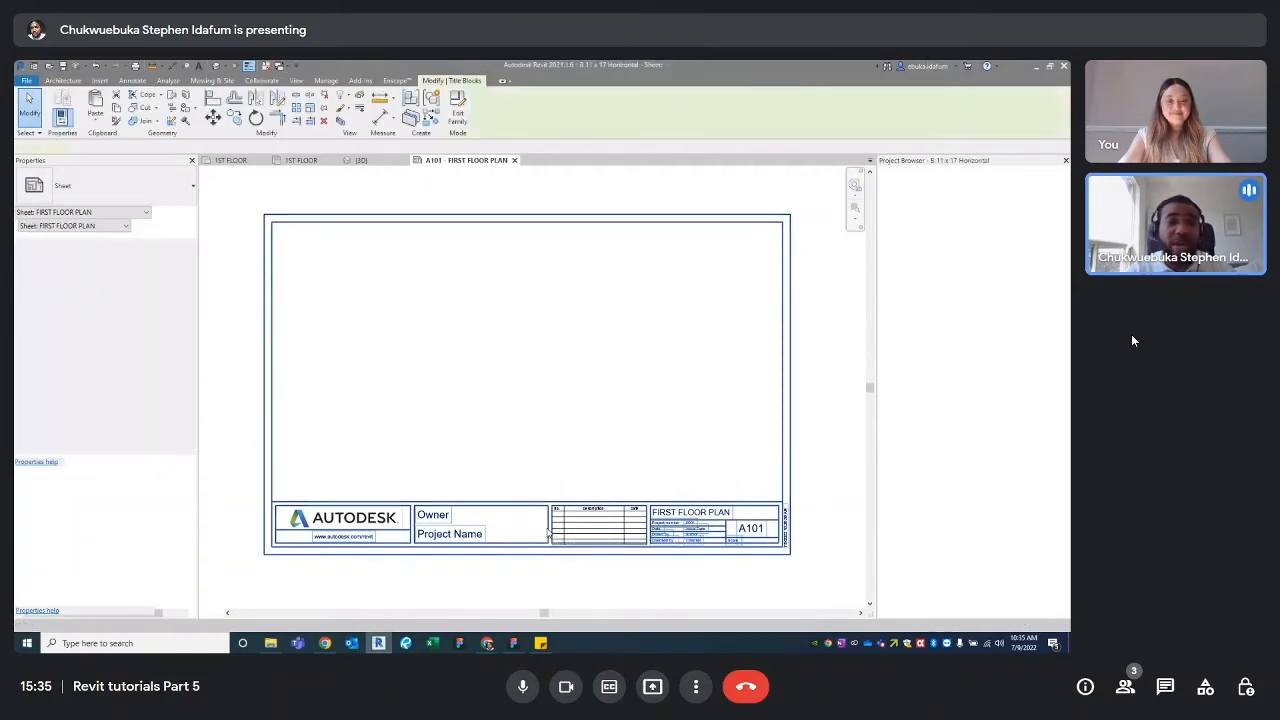
{"action": "double_click", "coordinate": [549, 534]}
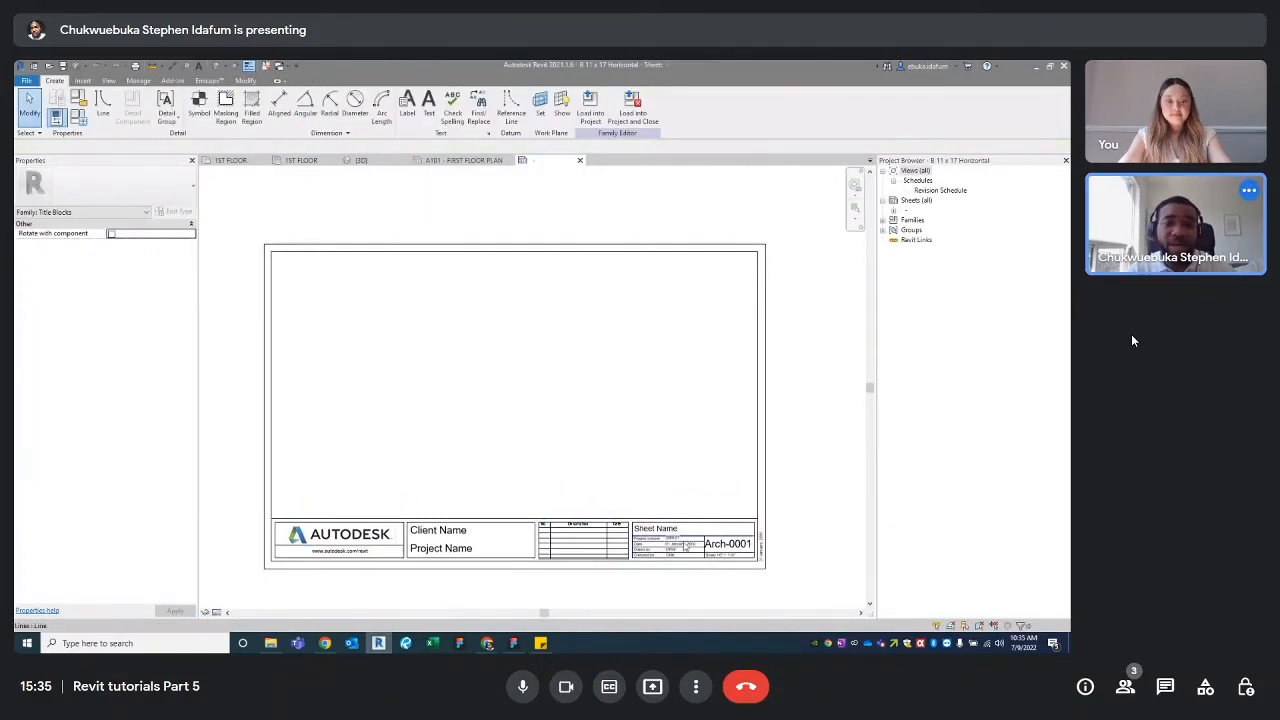
{"action": "scroll", "coordinate": [656, 539], "scroll_direction": "up", "scroll_amount": 1}
{"action": "scroll", "coordinate": [442, 508], "scroll_direction": "down", "scroll_amount": 1}
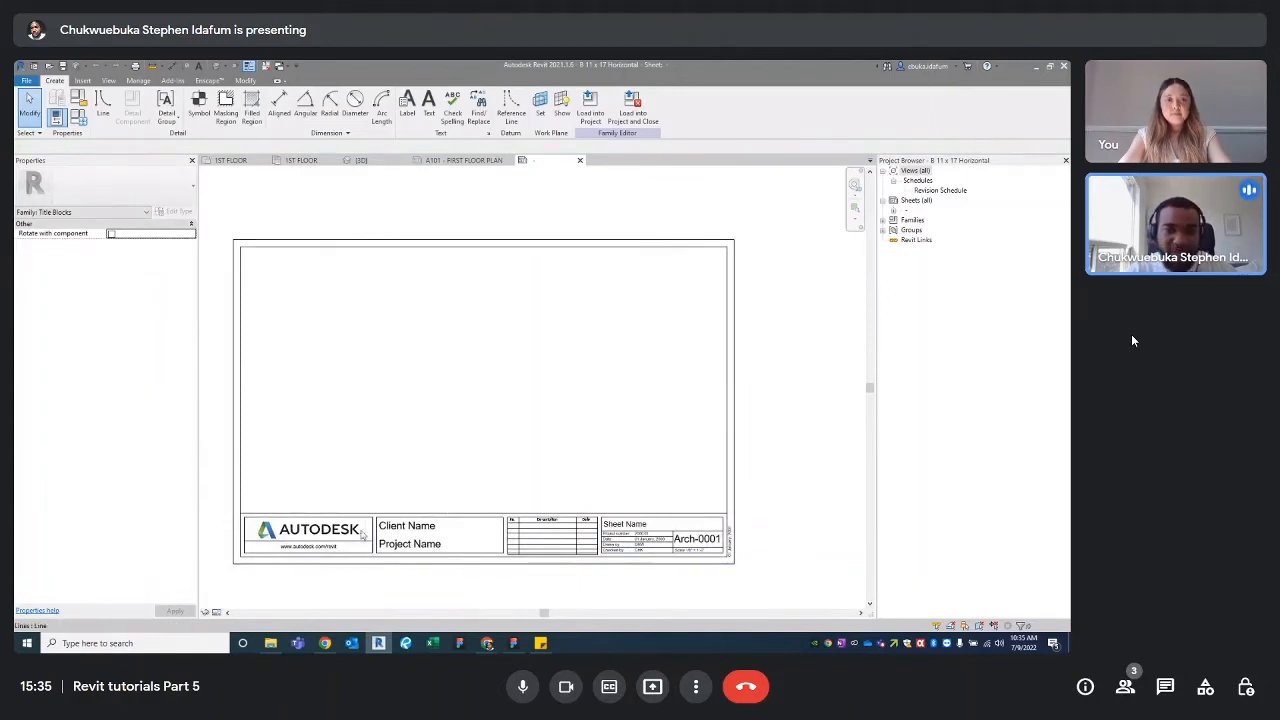
{"action": "scroll", "coordinate": [386, 491], "scroll_direction": "up", "scroll_amount": 2}
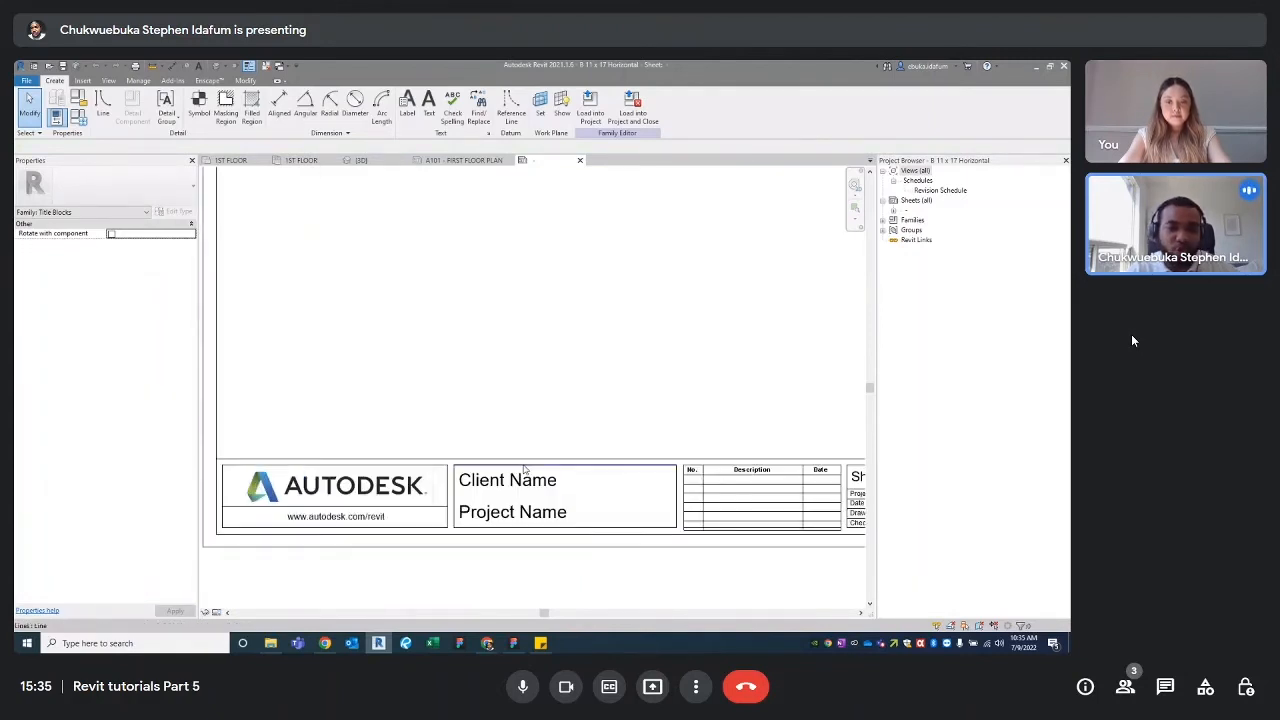
{"action": "scroll", "coordinate": [524, 470], "scroll_direction": "down", "scroll_amount": 2}
{"action": "scroll", "coordinate": [663, 497], "scroll_direction": "up", "scroll_amount": 3}
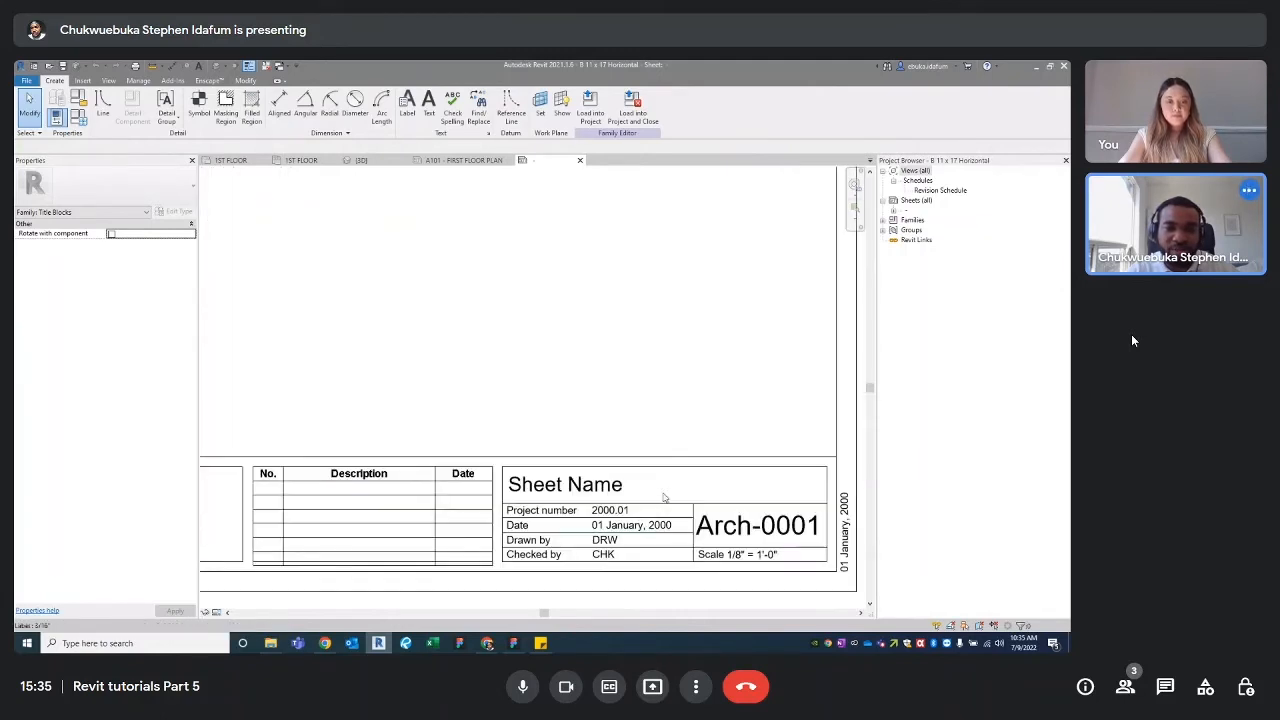
{"action": "scroll", "coordinate": [744, 466], "scroll_direction": "down", "scroll_amount": 3}
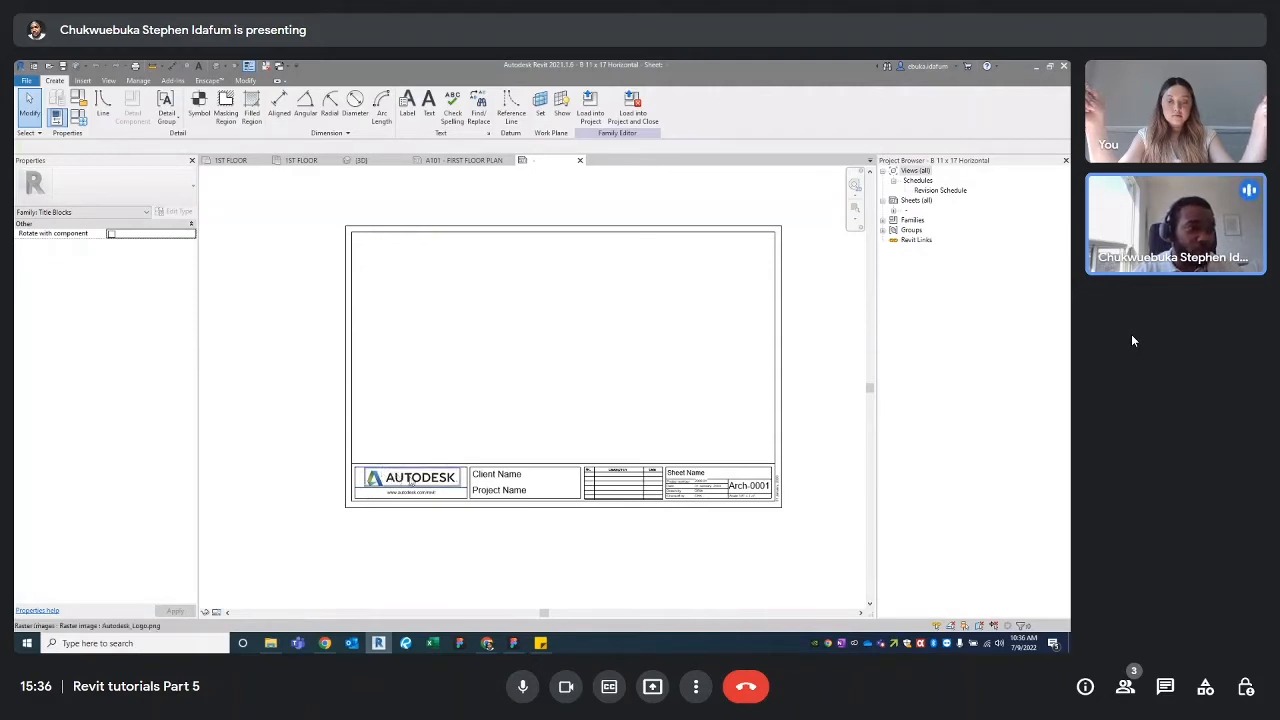
Step: Delete the Autodesk logo image from the title block
{"action": "scroll", "coordinate": [405, 472], "scroll_direction": "up", "scroll_amount": 2}
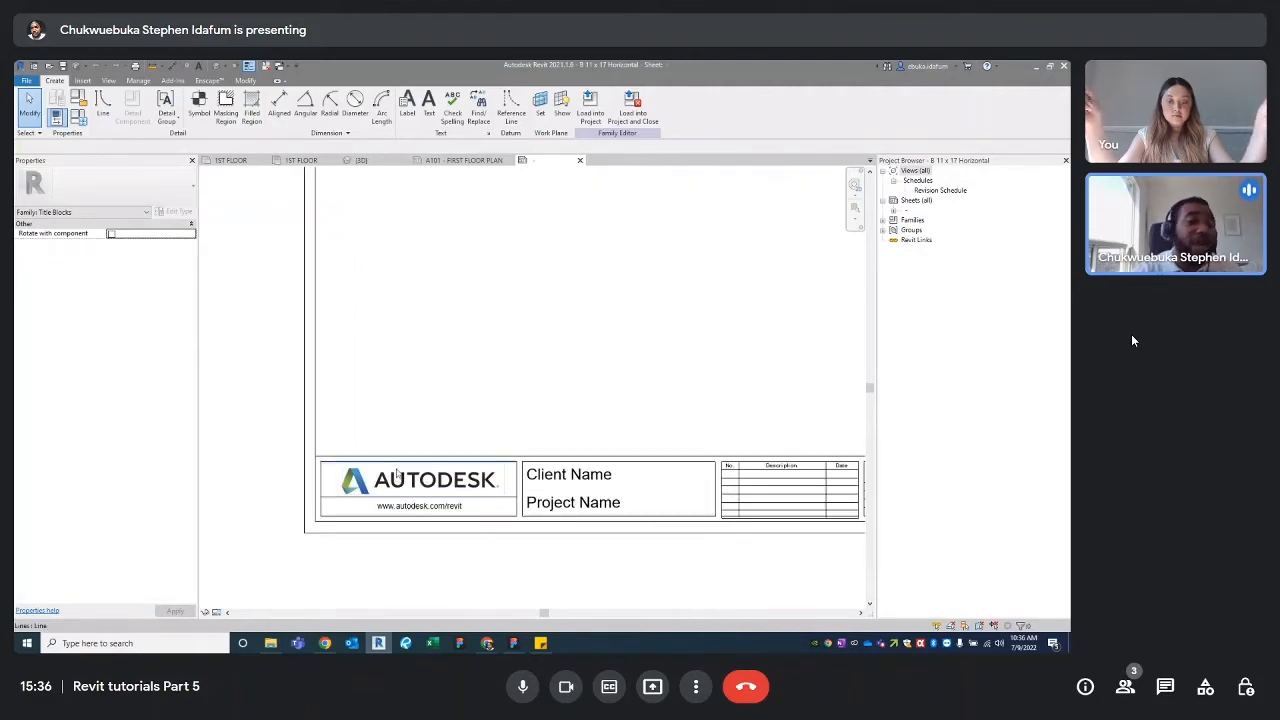
{"action": "left_click", "coordinate": [393, 481]}
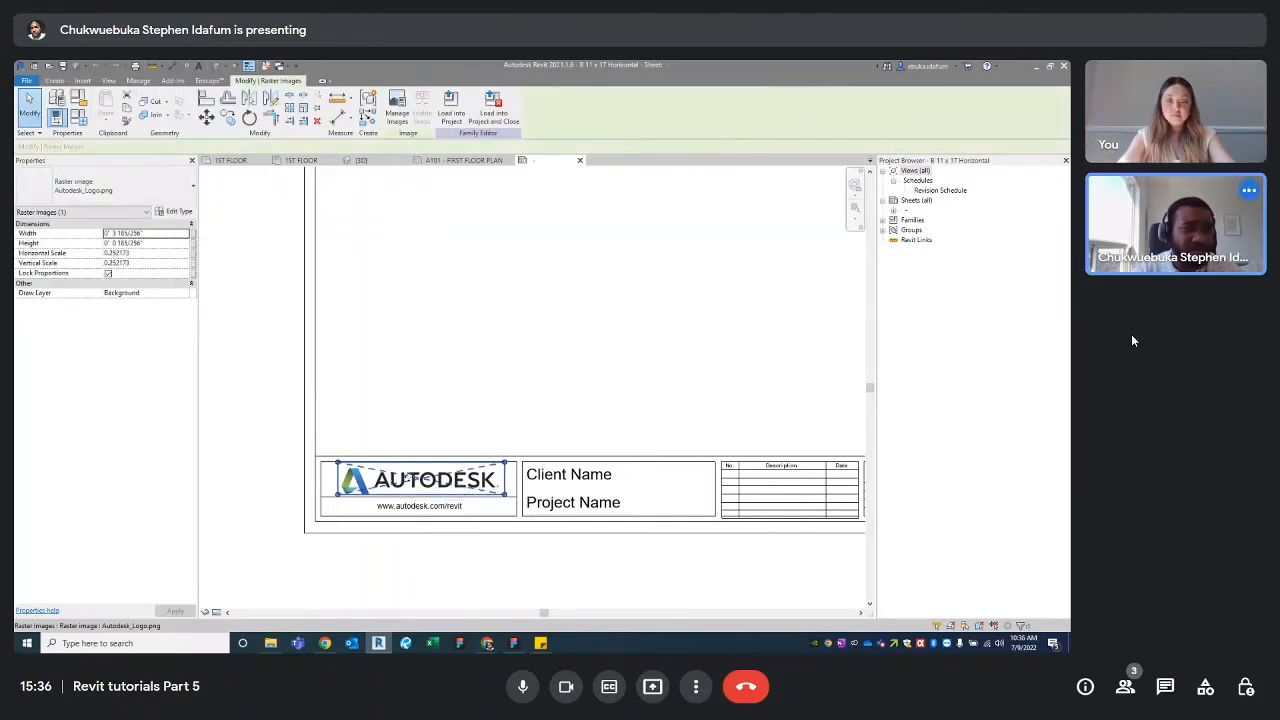
{"action": "key", "text": "Delete"}
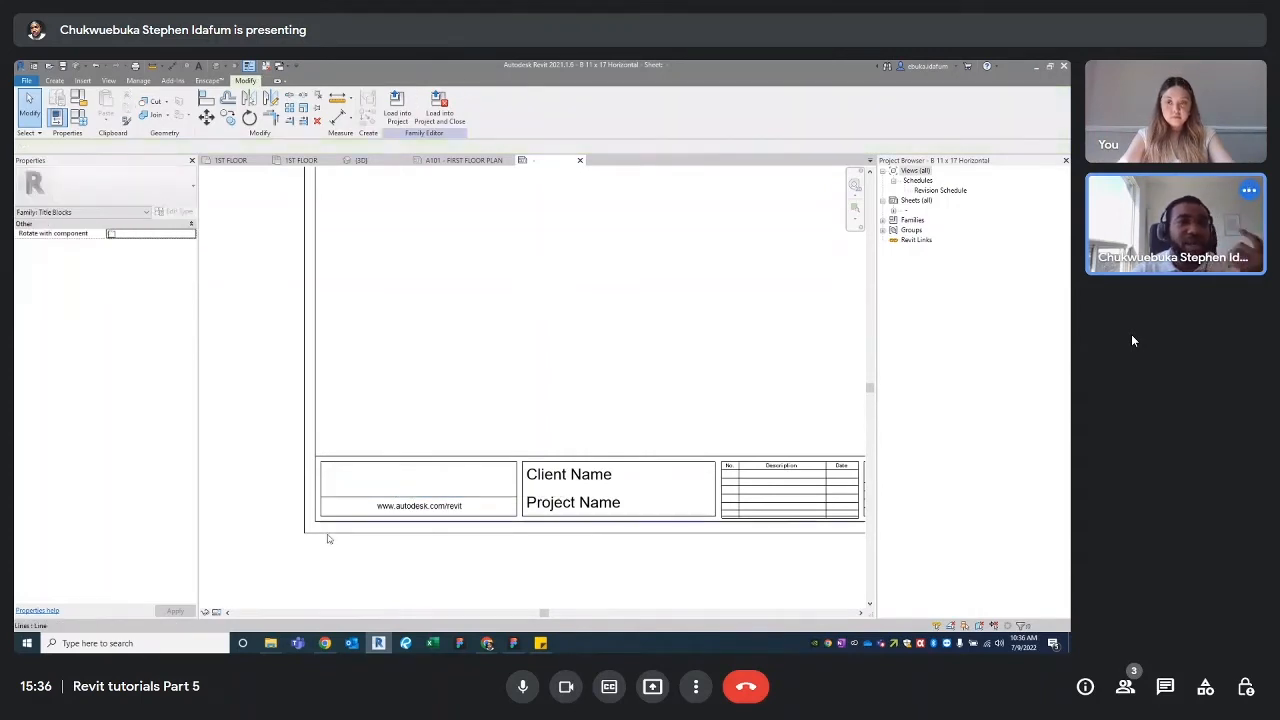
Step: Import the image LivingRoom_Wall.jpg from the Textures folder and place it near the title block's empty logo box
{"action": "left_click", "coordinate": [82, 80]}
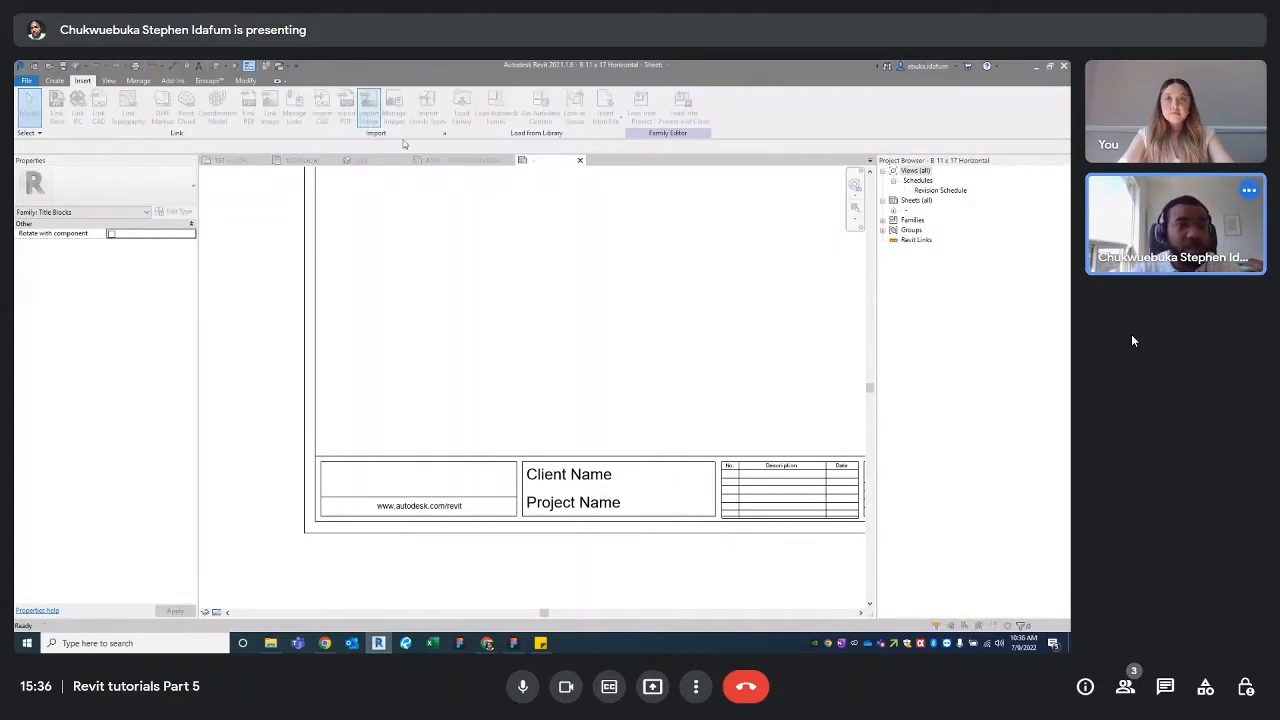
{"action": "left_click", "coordinate": [368, 110]}
{"action": "left_click", "coordinate": [359, 458]}
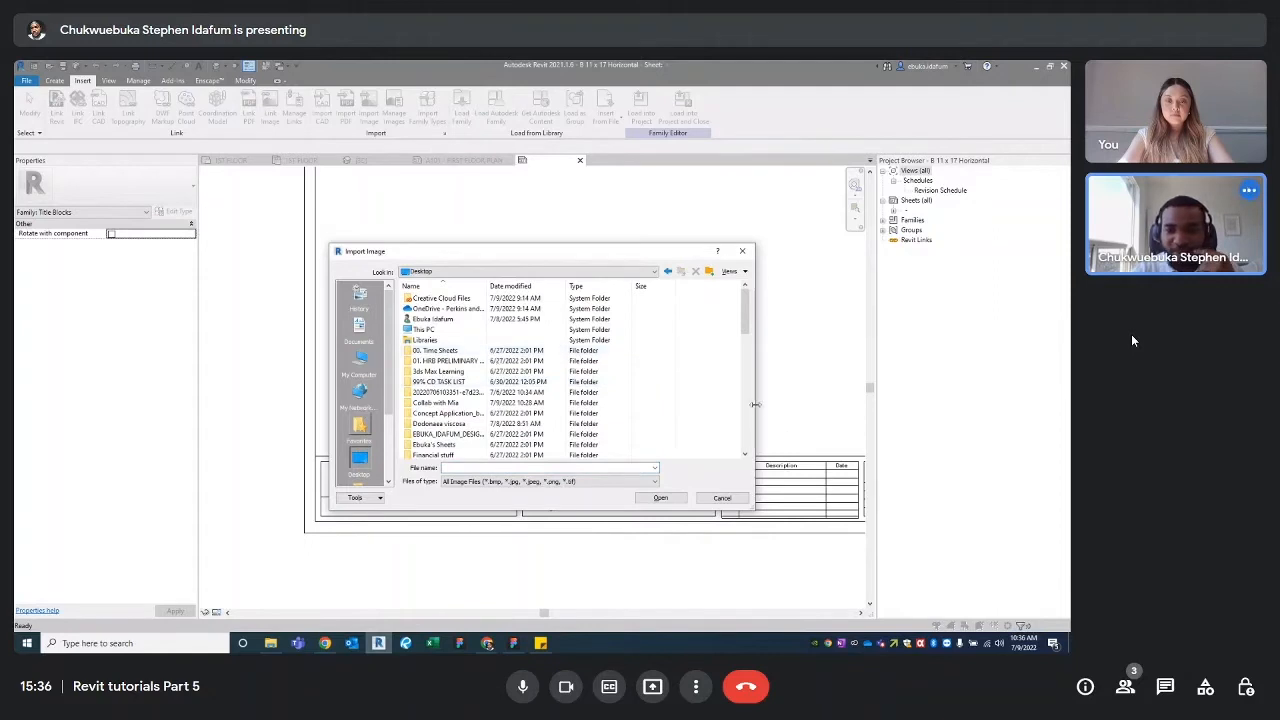
{"action": "left_click_drag", "start_coordinate": [755, 404], "coordinate": [853, 400]}
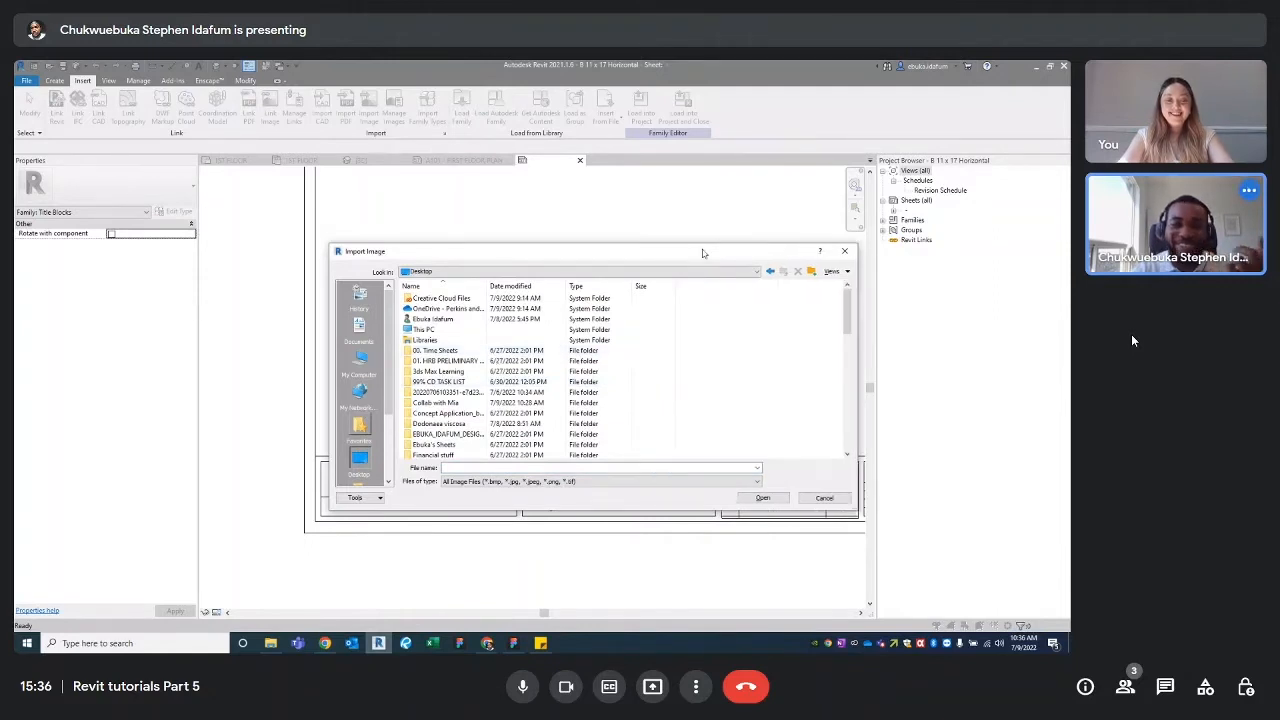
{"action": "left_click_drag", "start_coordinate": [703, 253], "coordinate": [534, 151]}
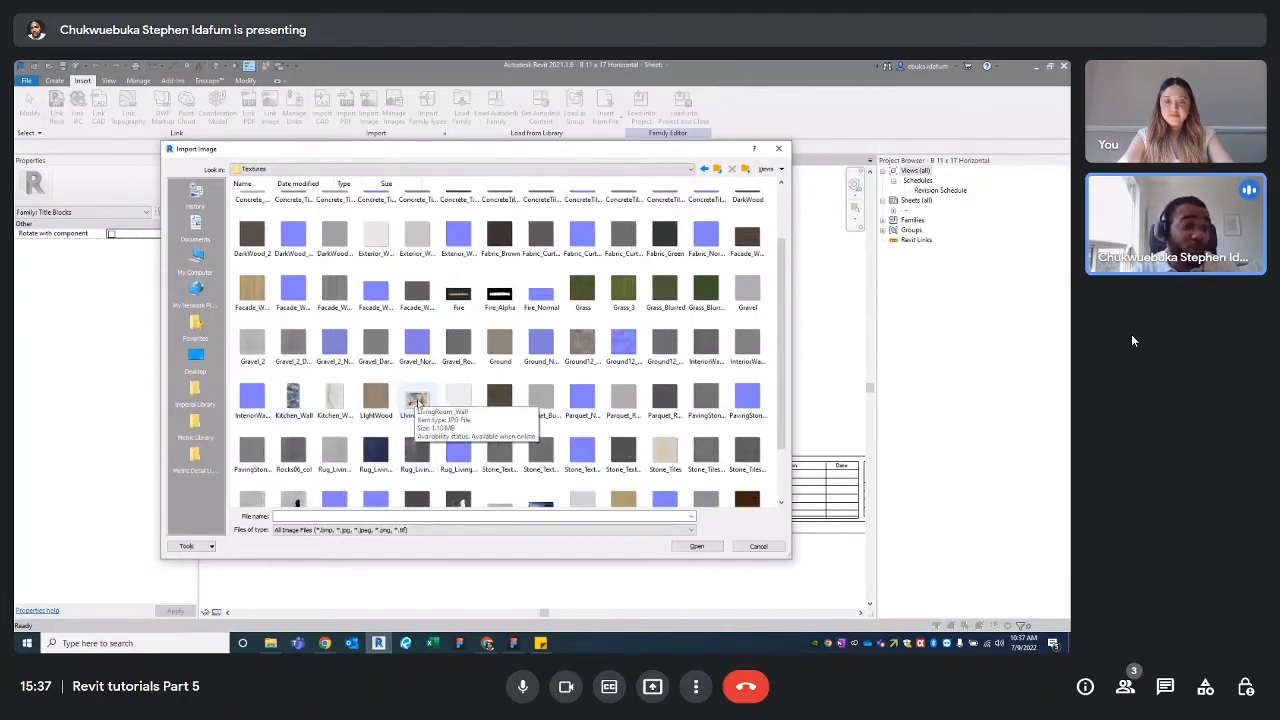
{"action": "left_click", "coordinate": [418, 400]}
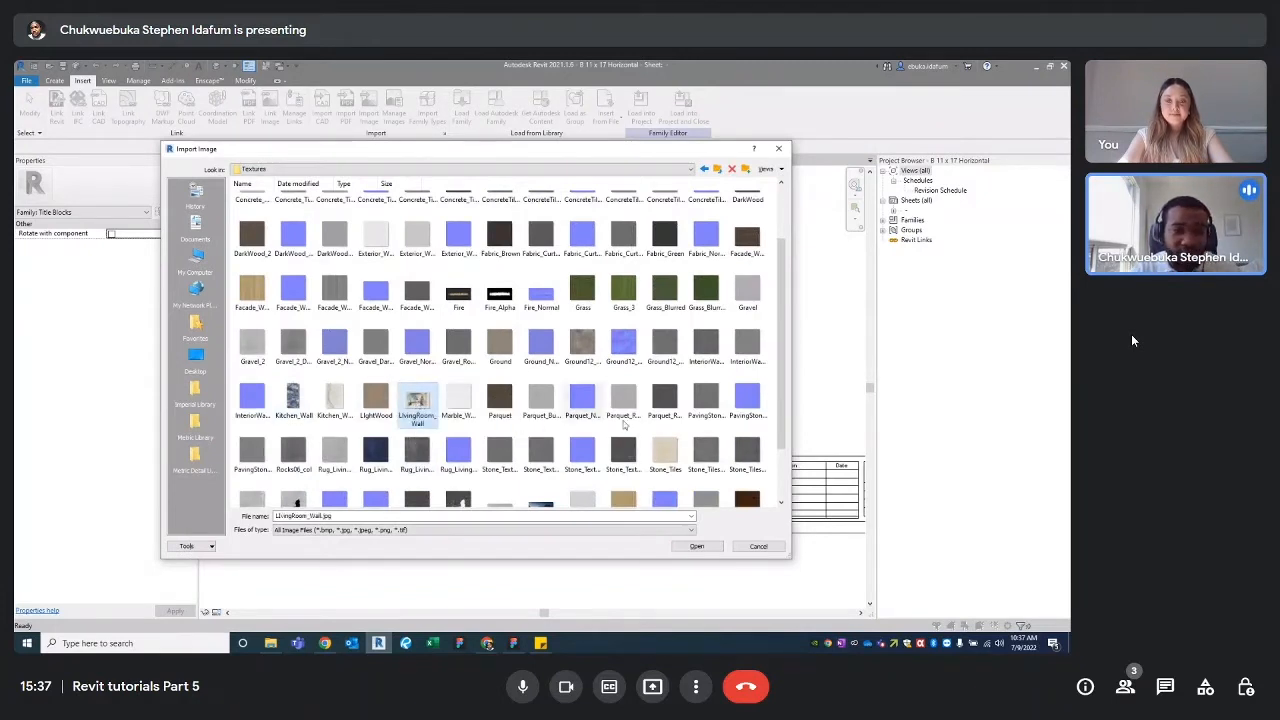
{"action": "left_click", "coordinate": [697, 546]}
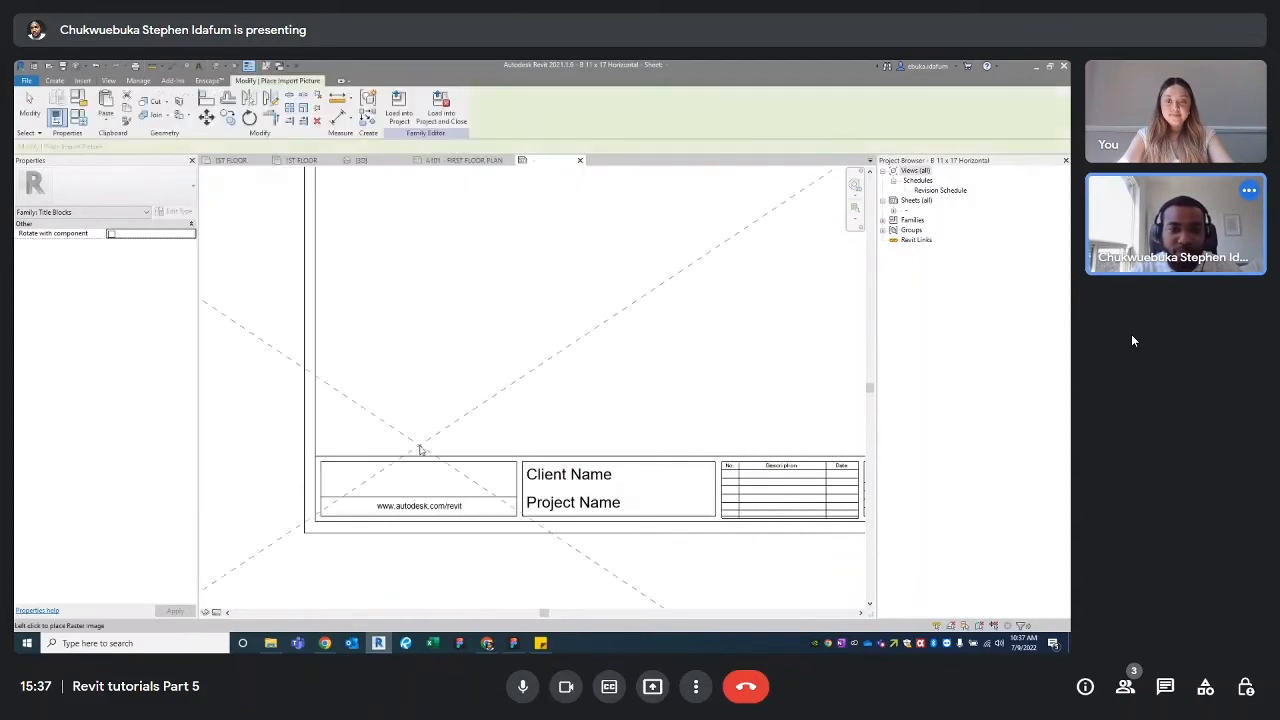
{"action": "left_click", "coordinate": [426, 445]}
Step: Shrink the imported LivingRoom_Wall.jpg image proportionally to about 9 inches wide, leaving it beneath the sheet border
{"action": "scroll", "coordinate": [426, 445], "scroll_direction": "down", "scroll_amount": 3}
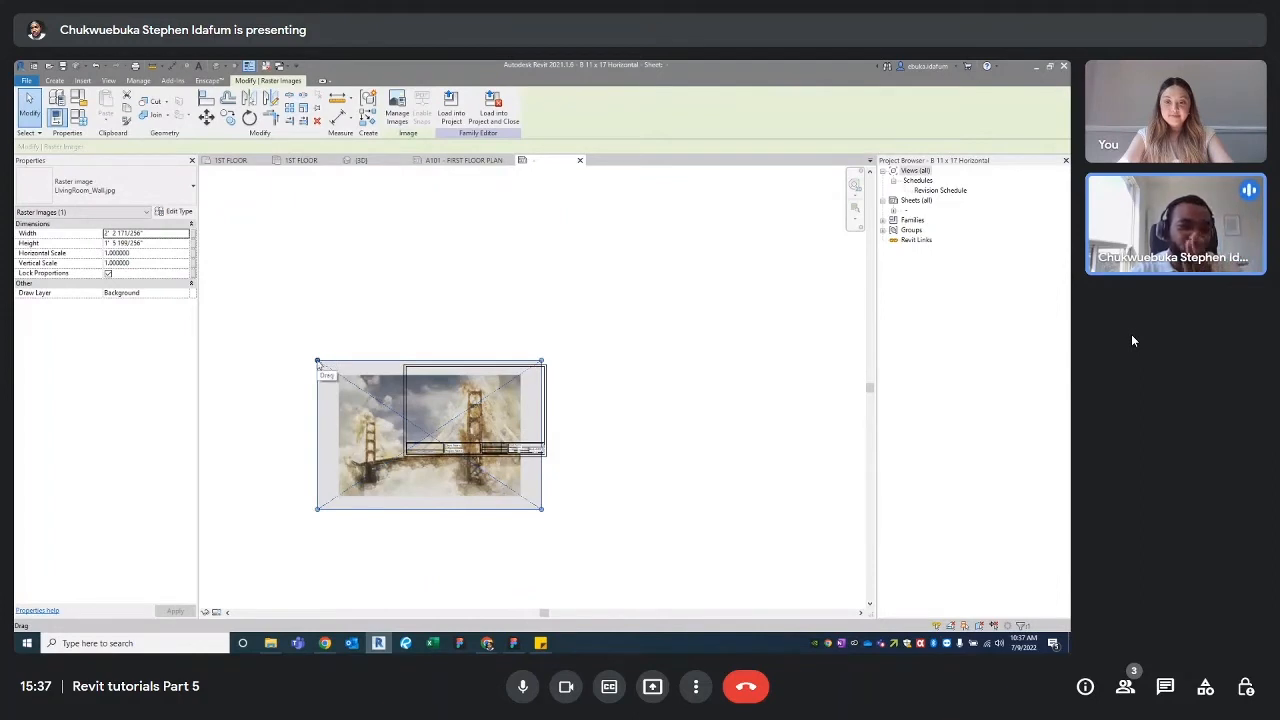
{"action": "scroll", "coordinate": [328, 382], "scroll_direction": "up", "scroll_amount": 5}
{"action": "scroll", "coordinate": [337, 358], "scroll_direction": "down", "scroll_amount": 4}
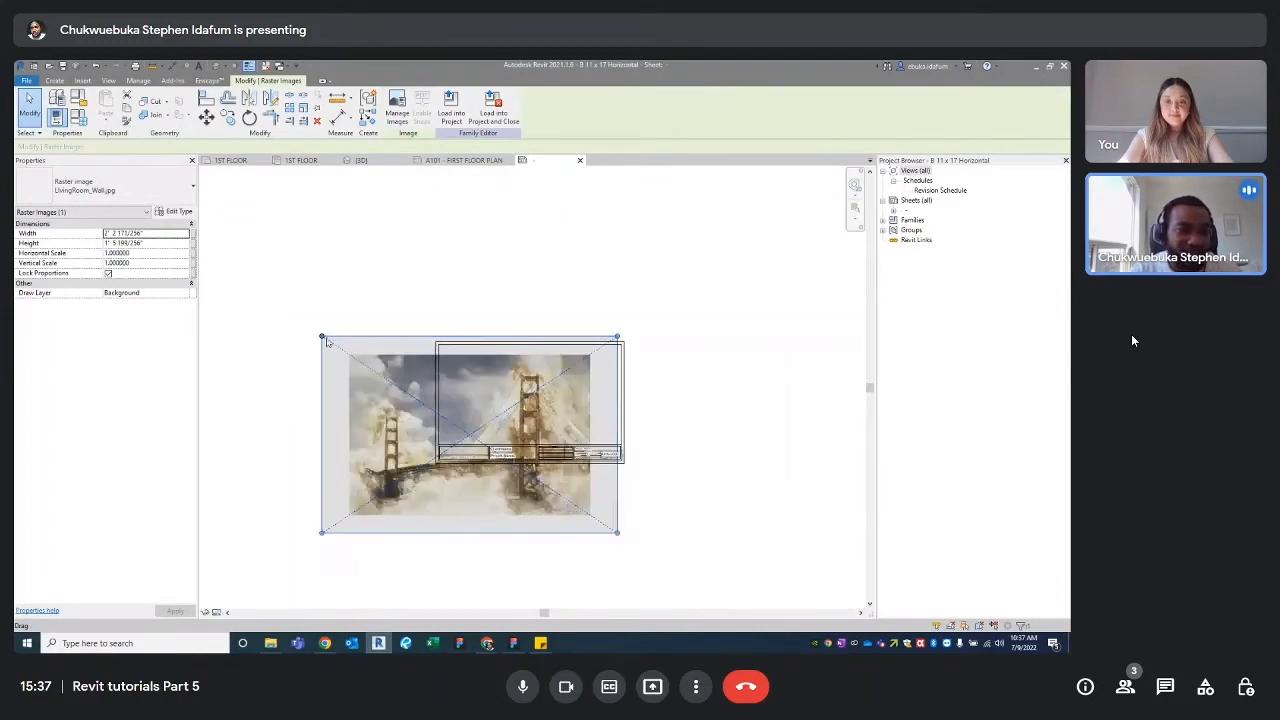
{"action": "left_click_drag", "start_coordinate": [343, 364], "coordinate": [463, 500]}
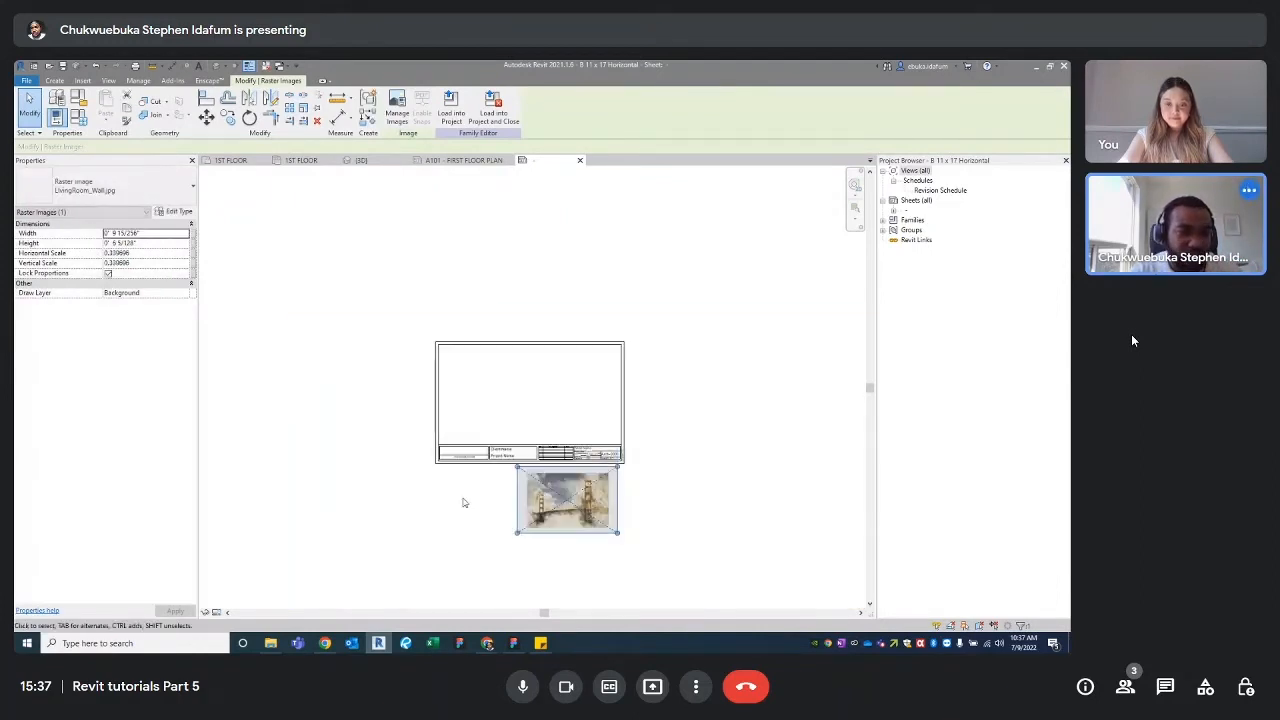
{"action": "scroll", "coordinate": [445, 455], "scroll_direction": "up", "scroll_amount": 4}
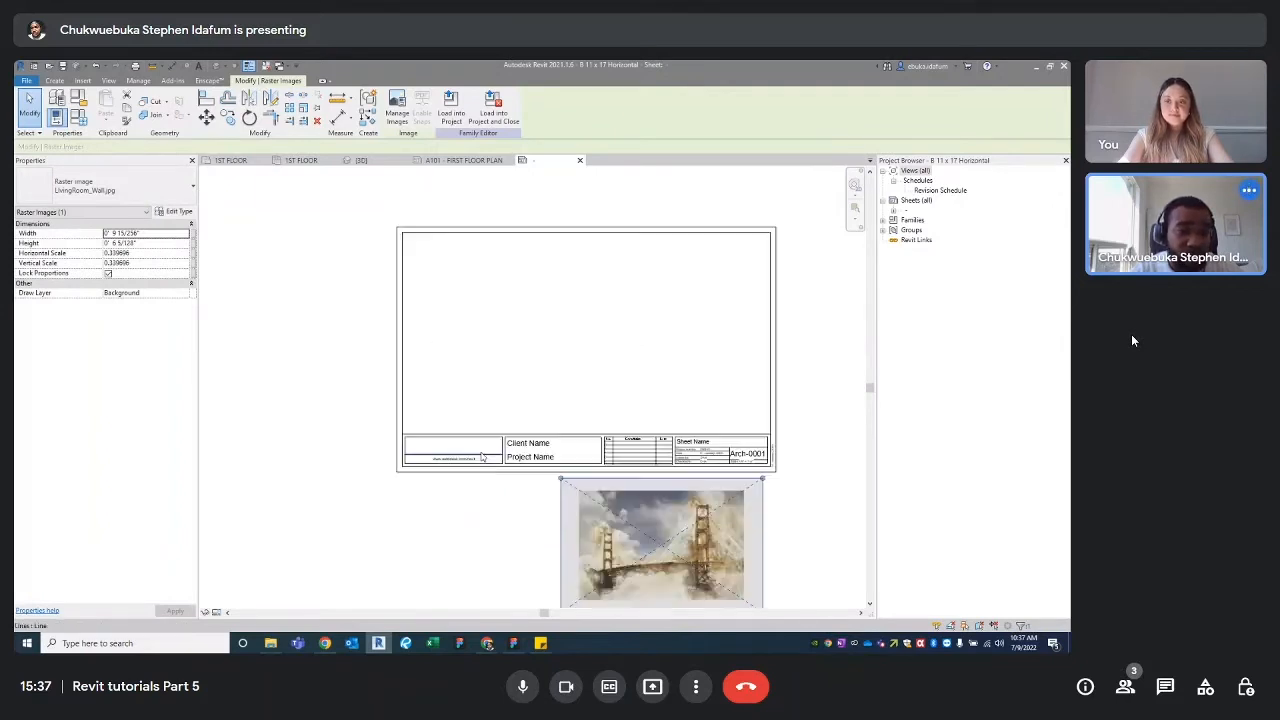
{"action": "scroll", "coordinate": [390, 405], "scroll_direction": "down", "scroll_amount": 4}
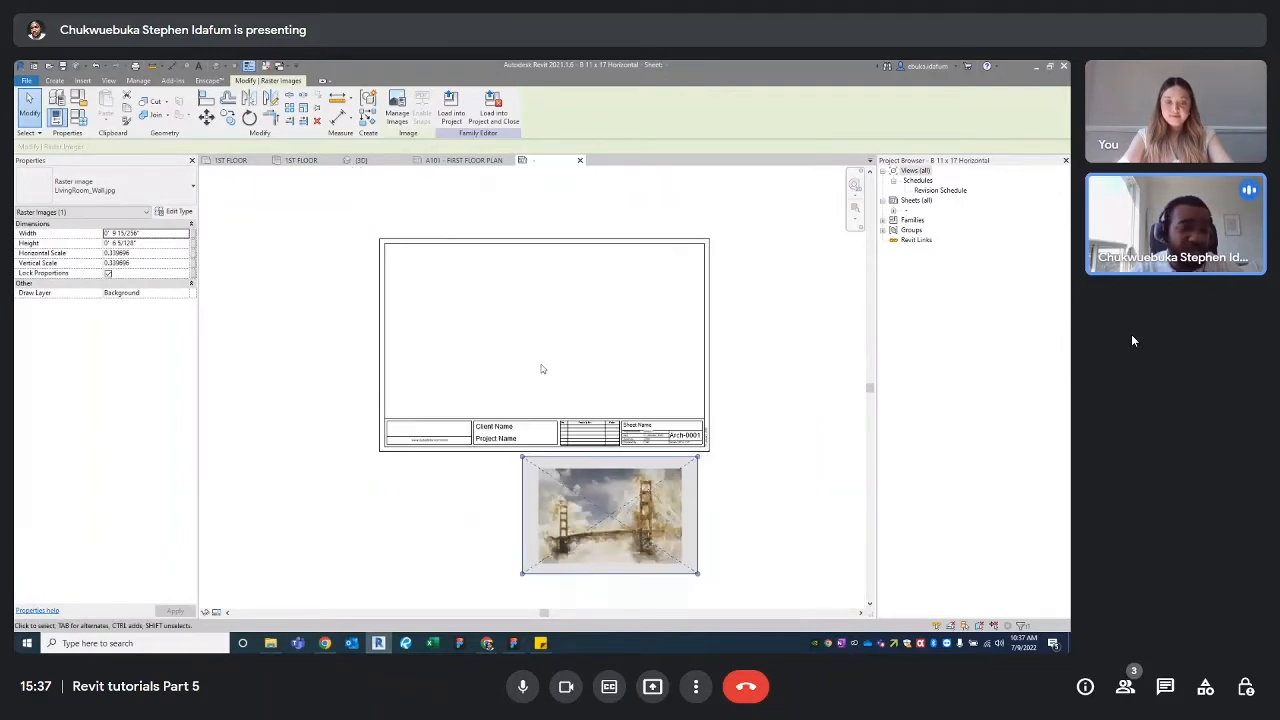
Step: Move the image into the empty logo box and shrink it proportionally to fit above the website text
{"action": "left_click_drag", "start_coordinate": [629, 512], "coordinate": [418, 427]}
{"action": "scroll", "coordinate": [416, 434], "scroll_direction": "up", "scroll_amount": 6}
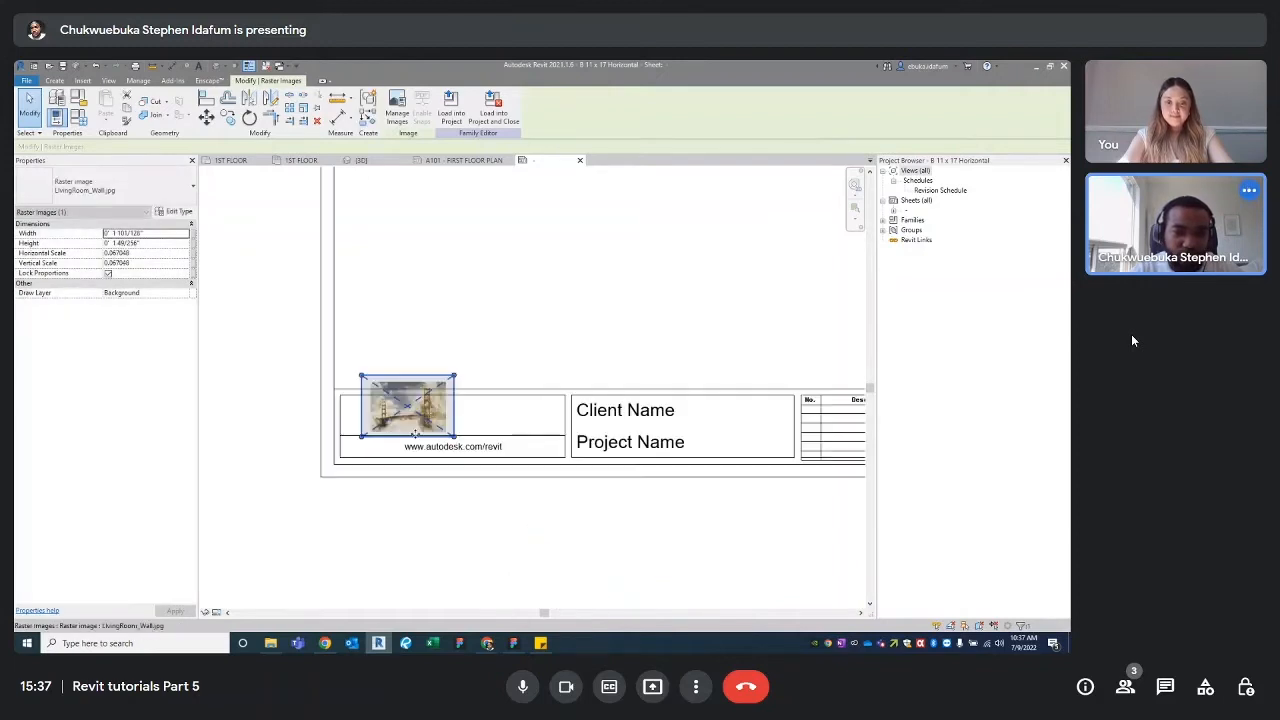
{"action": "left_click_drag", "start_coordinate": [437, 369], "coordinate": [536, 404]}
{"action": "left_click_drag", "start_coordinate": [347, 297], "coordinate": [385, 319]}
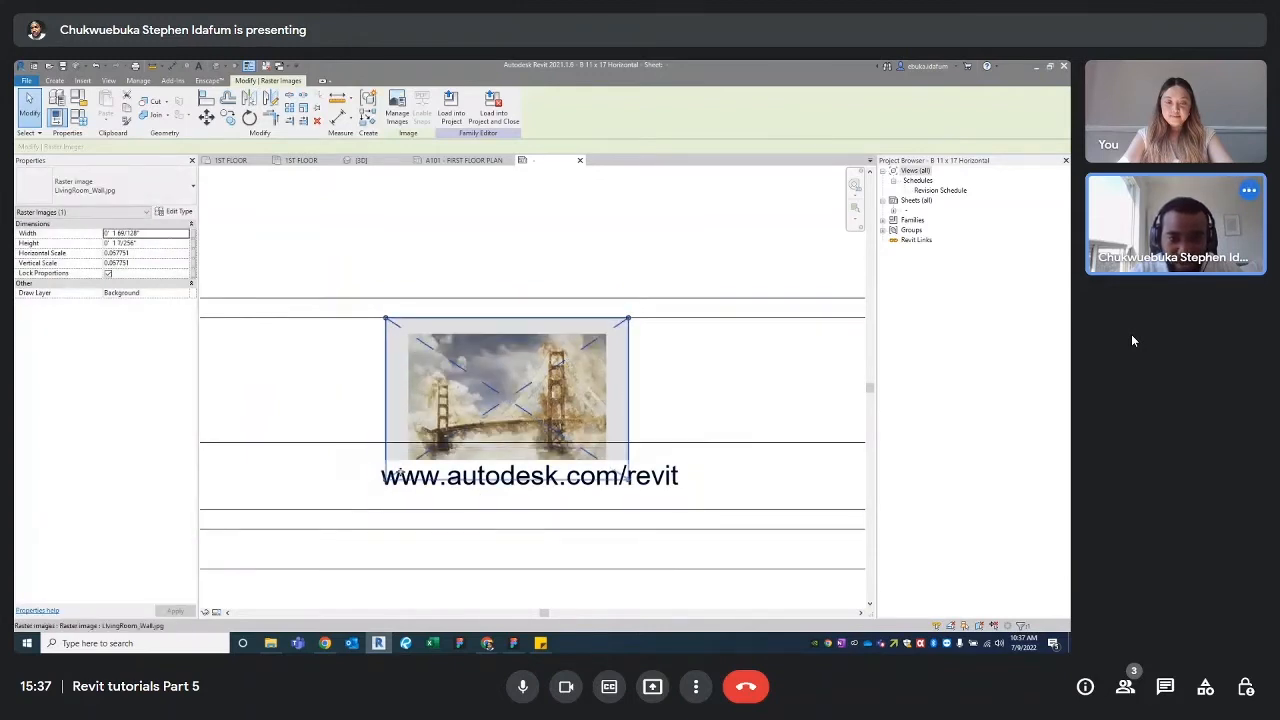
{"action": "left_click_drag", "start_coordinate": [387, 479], "coordinate": [442, 440]}
Step: Replace the website text below the logo image with the freelance firm's name in capitals
{"action": "double_click", "coordinate": [557, 483]}
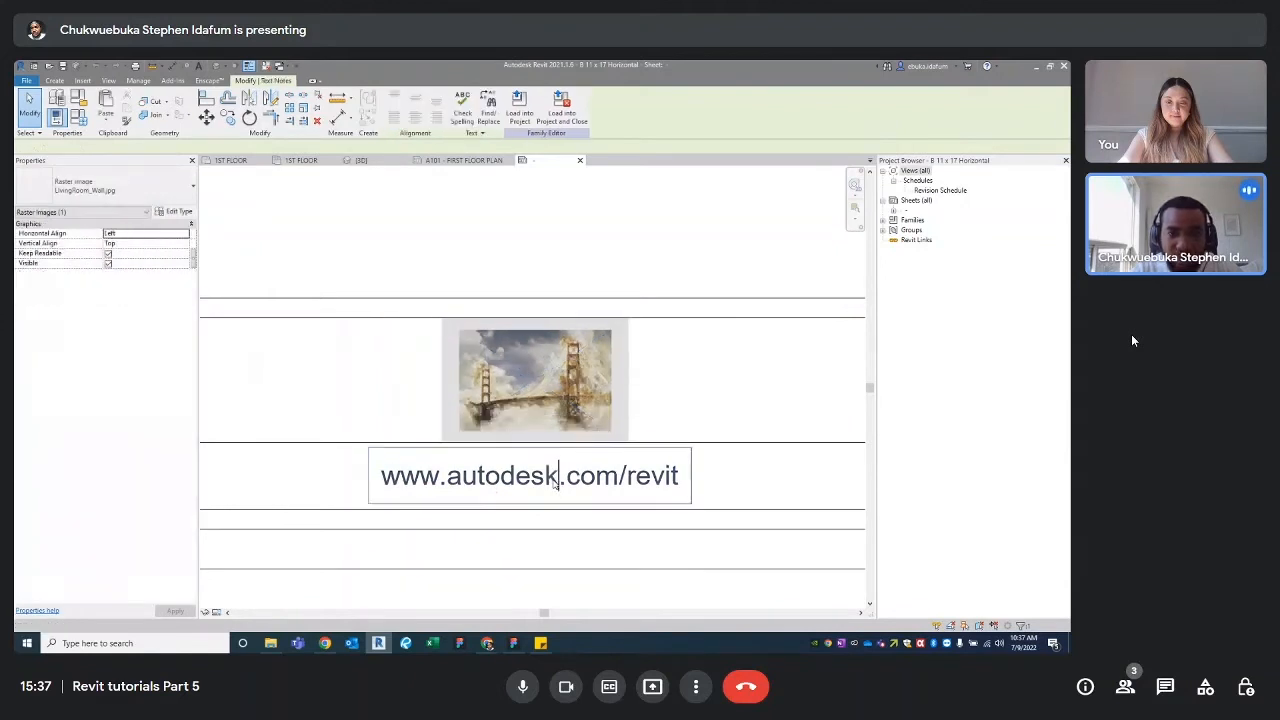
{"action": "left_click_drag", "start_coordinate": [681, 481], "coordinate": [381, 458]}
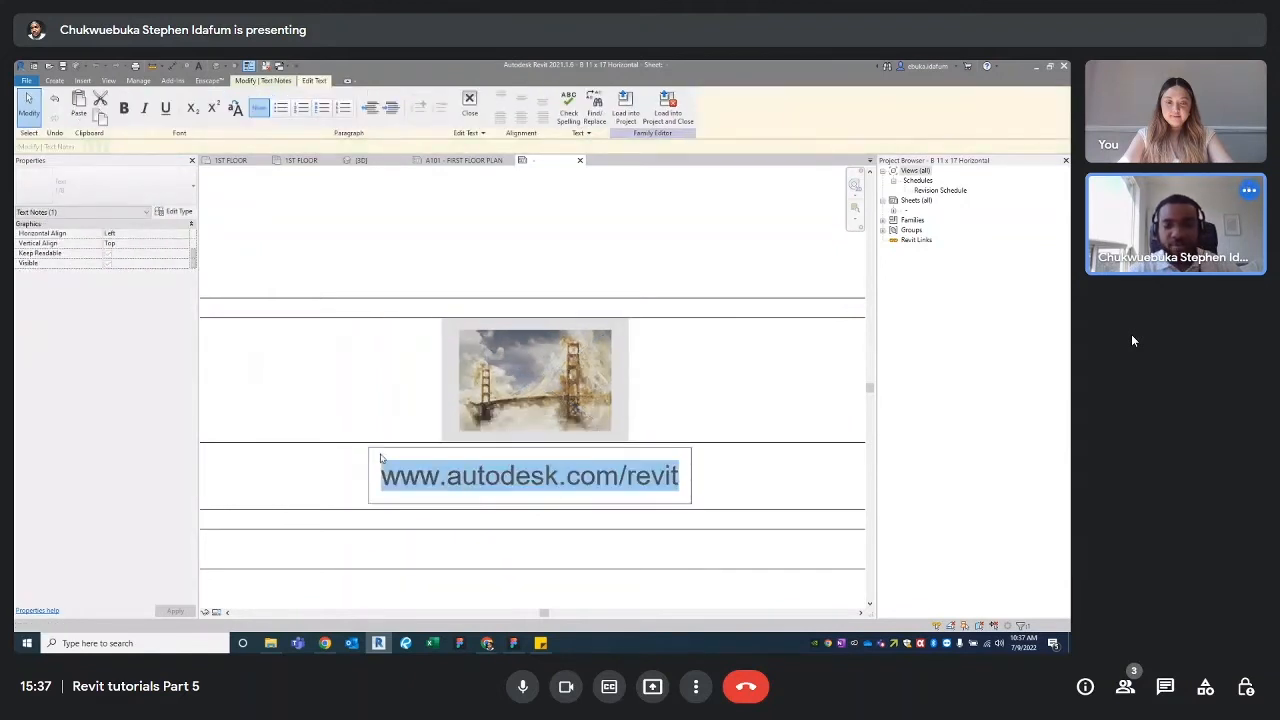
{"action": "type", "text": "EBUKA & "}
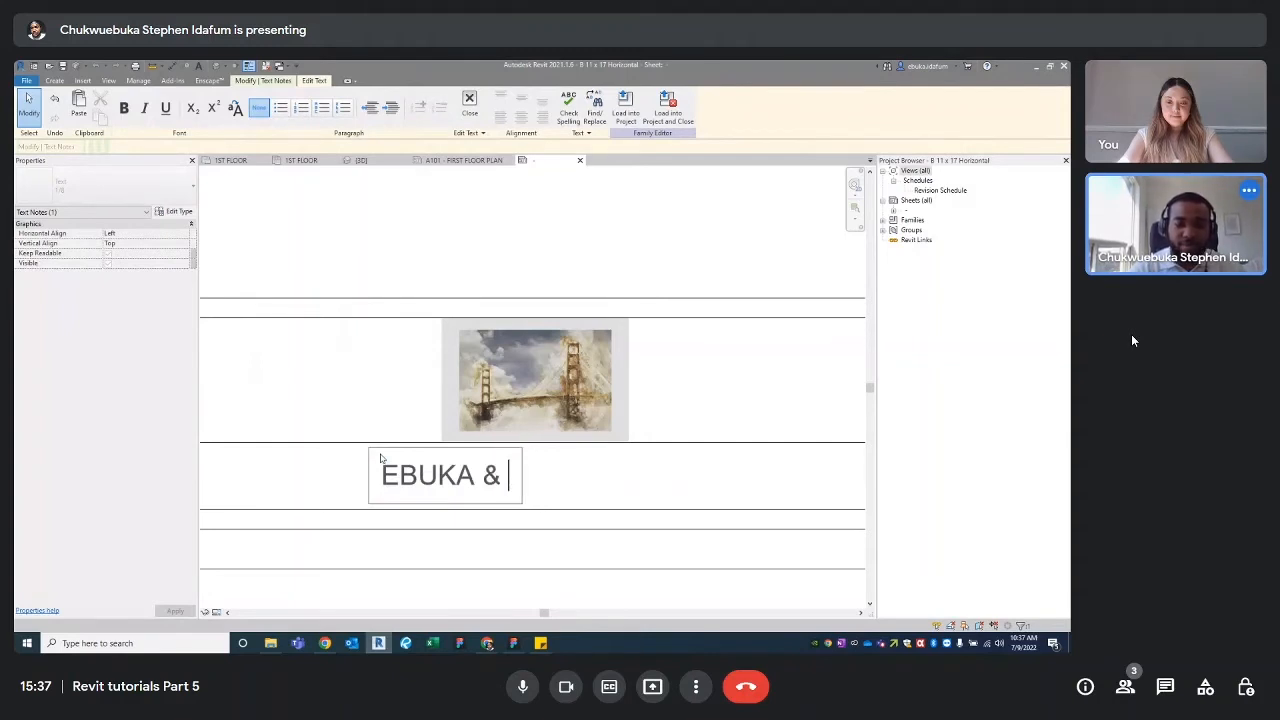
{"action": "type", "text": "IMIA"}
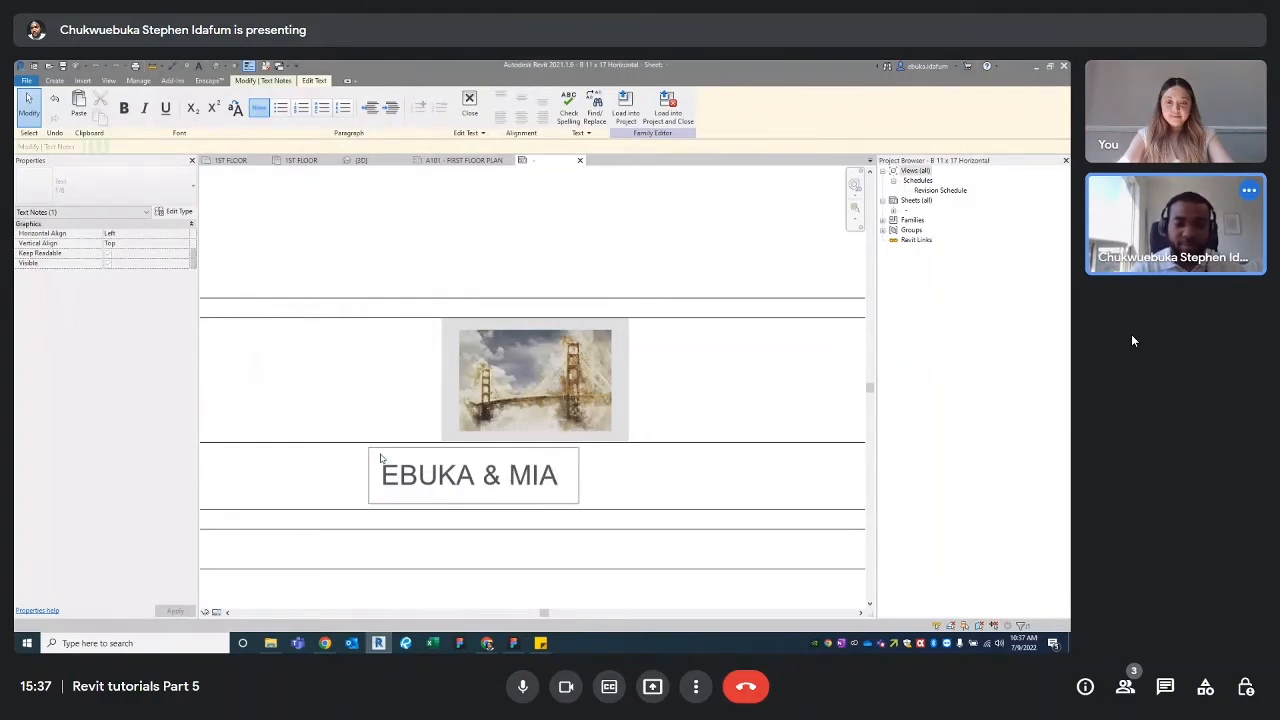
{"action": "type", "text": " FREELANCE"}
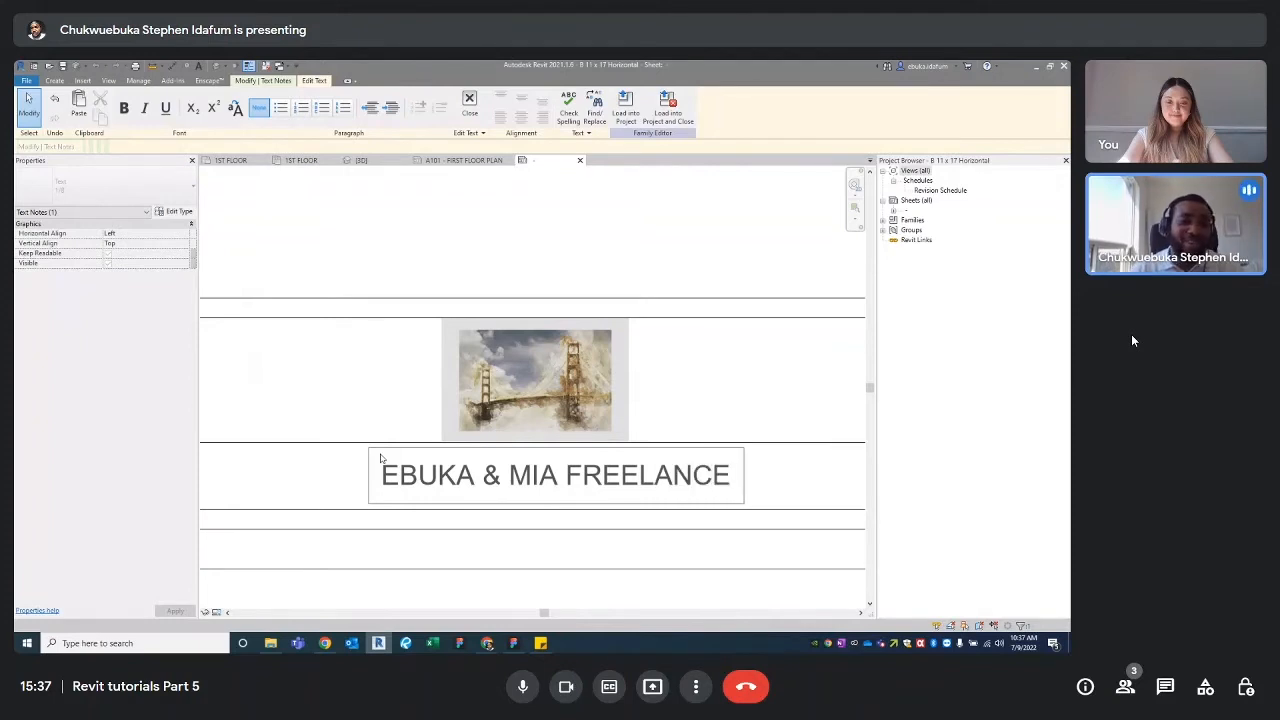
{"action": "left_click", "coordinate": [760, 246]}
{"action": "scroll", "coordinate": [614, 317], "scroll_direction": "down", "scroll_amount": 3}
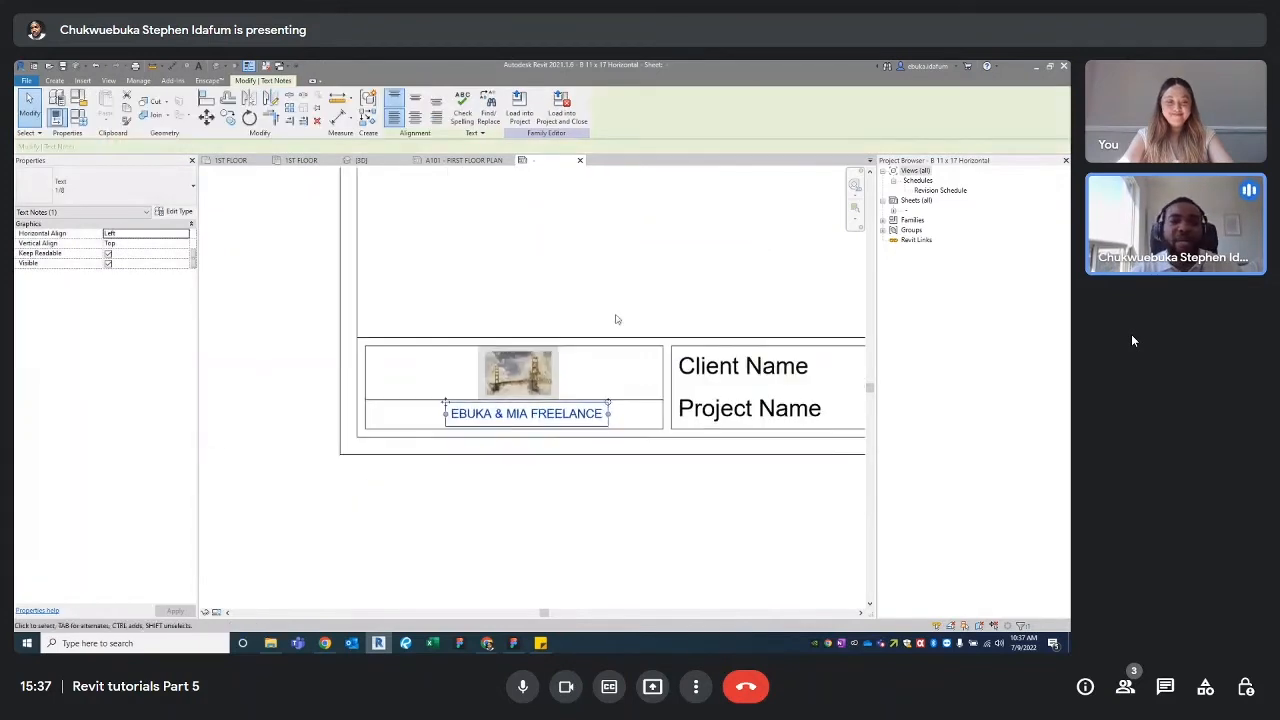
{"action": "scroll", "coordinate": [741, 389], "scroll_direction": "down", "scroll_amount": 3}
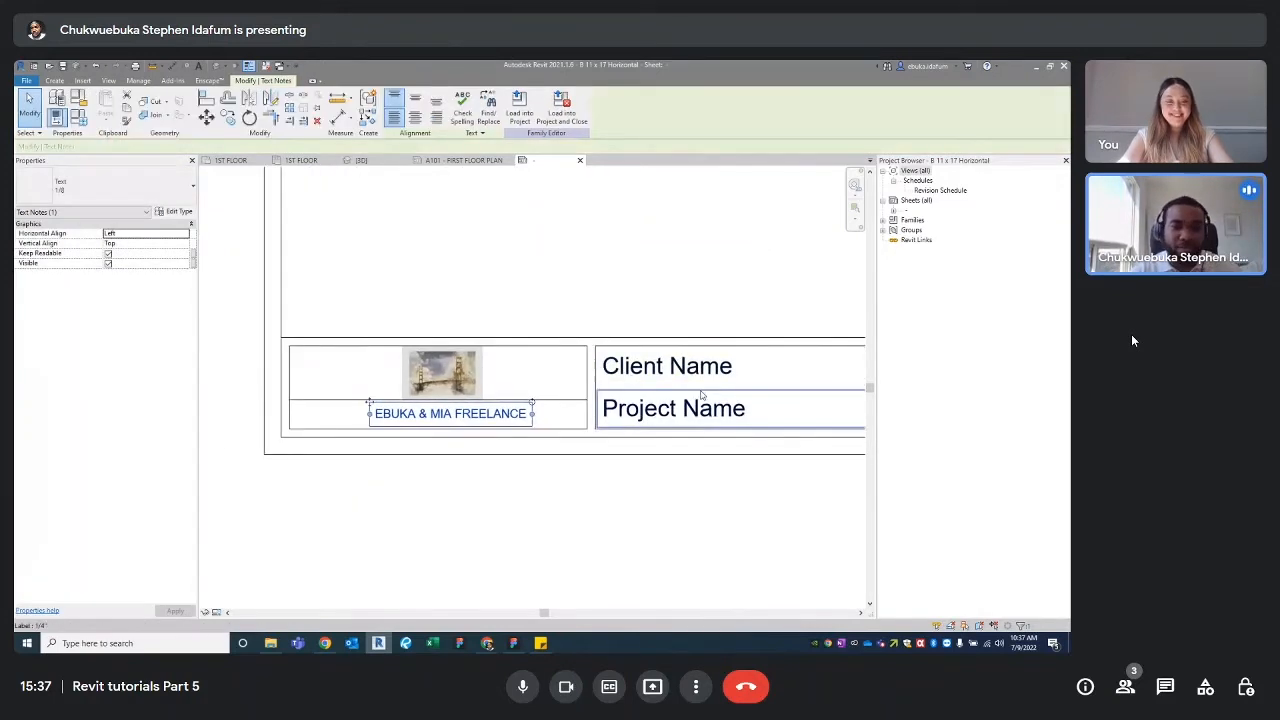
{"action": "left_click", "coordinate": [673, 482]}
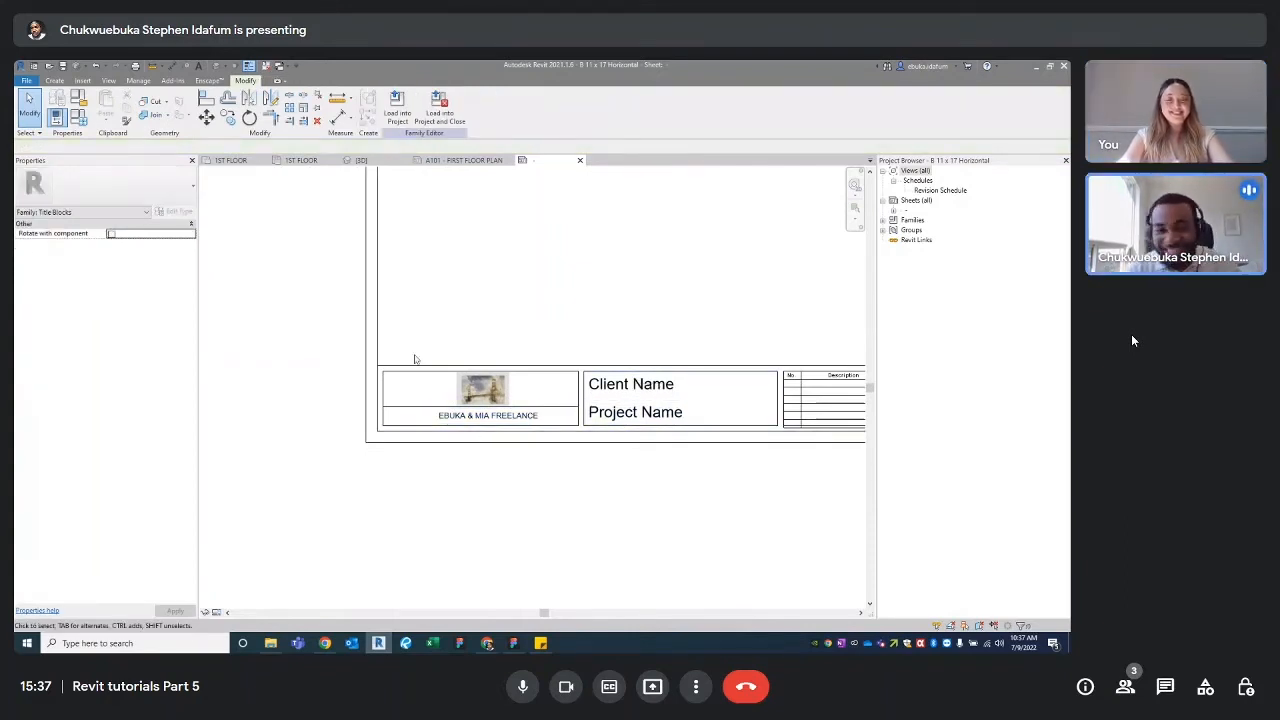
{"action": "scroll", "coordinate": [528, 320], "scroll_direction": "down", "scroll_amount": 4}
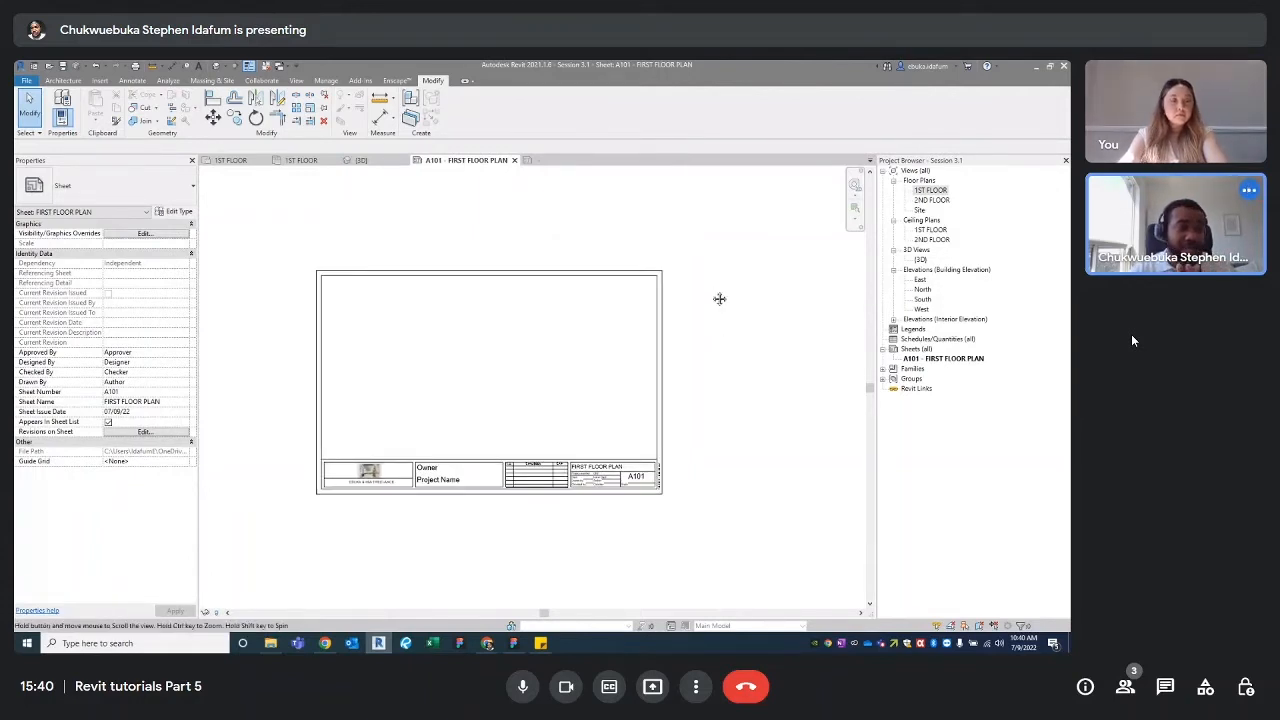
Step: Place the 1ST FLOOR floor plan view in the middle of sheet A101 - FIRST FLOOR PLAN
{"action": "middle_click_drag", "start_coordinate": [717, 297], "coordinate": [743, 289]}
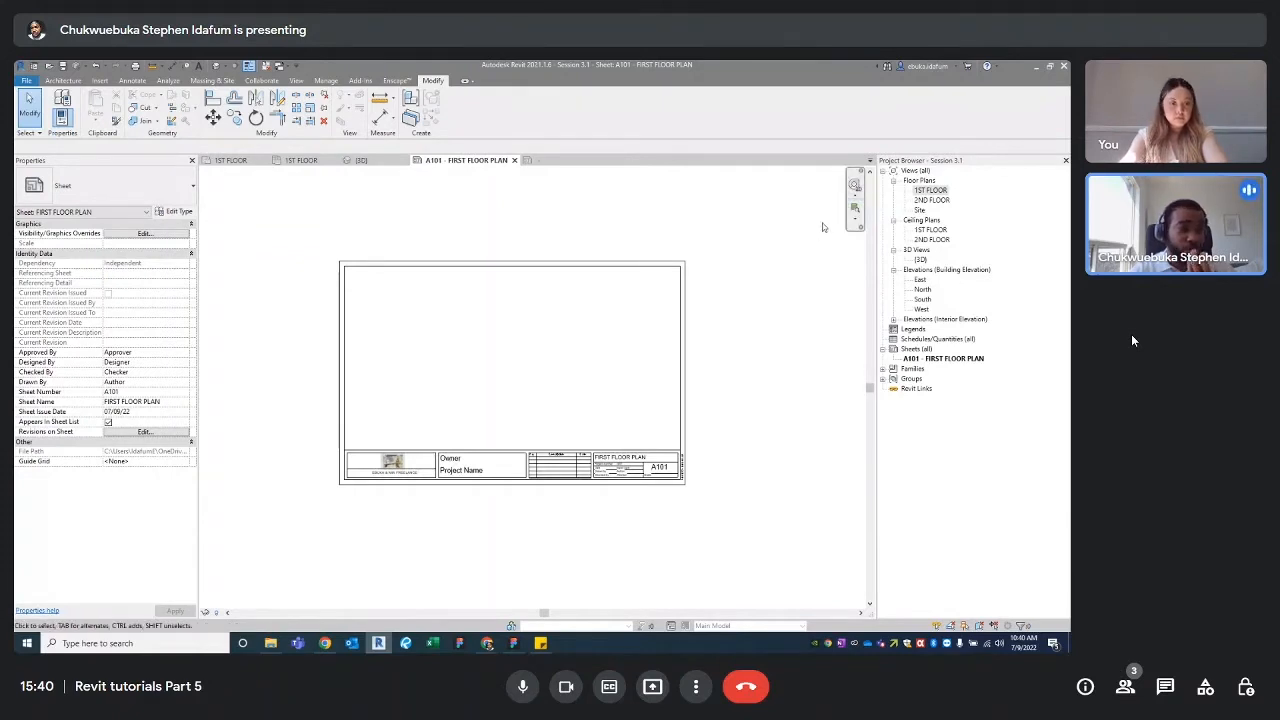
{"action": "left_click", "coordinate": [930, 190]}
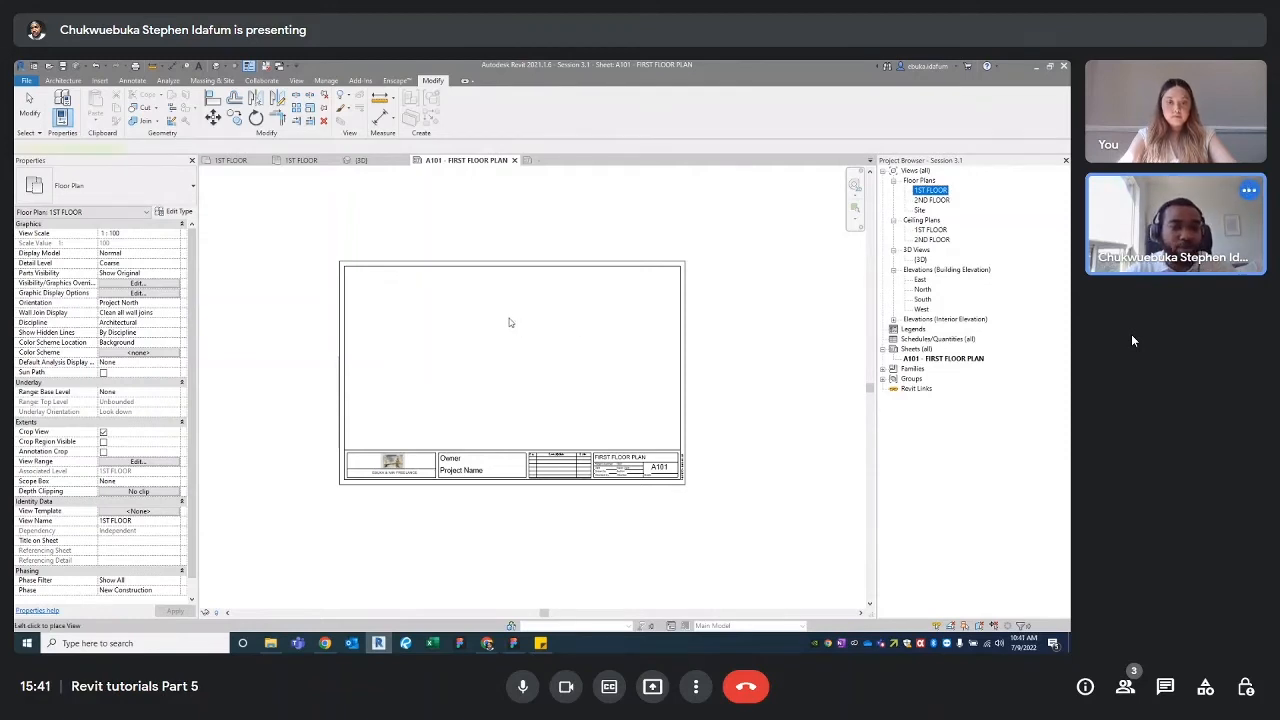
{"action": "left_click", "coordinate": [511, 344]}
{"action": "scroll", "coordinate": [505, 355], "scroll_direction": "down", "scroll_amount": 2}
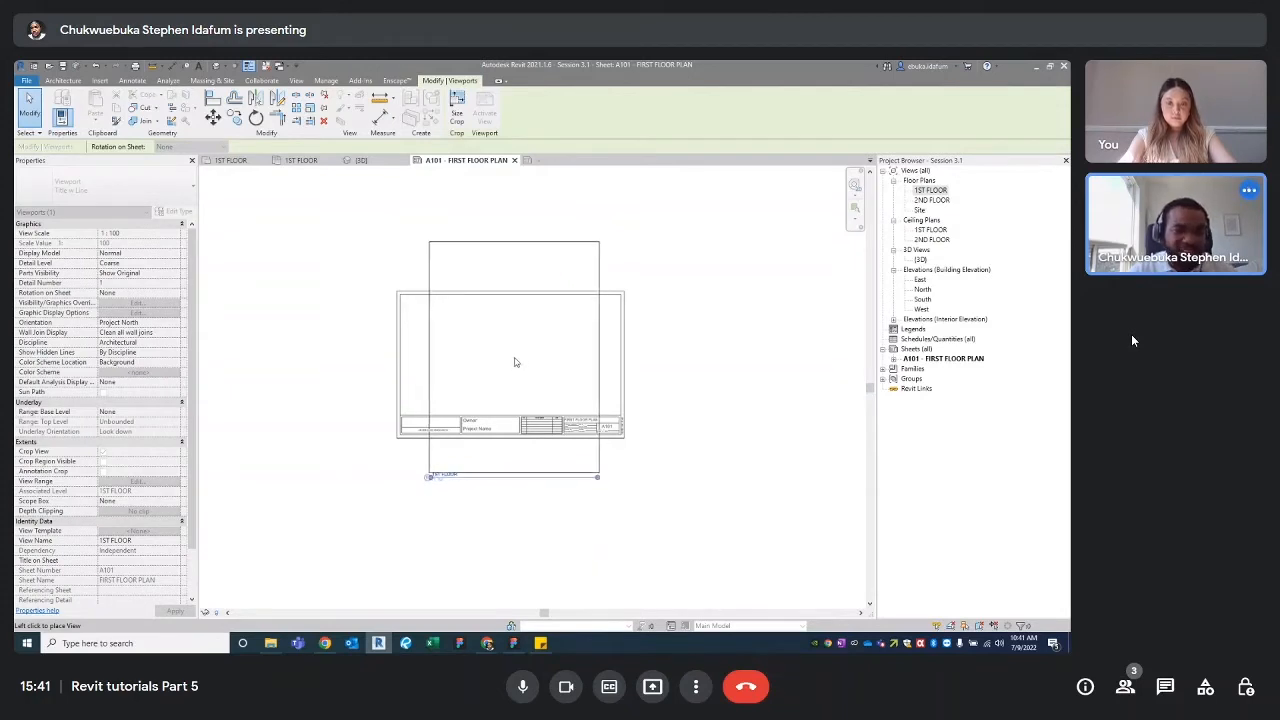
{"action": "left_click", "coordinate": [515, 362]}
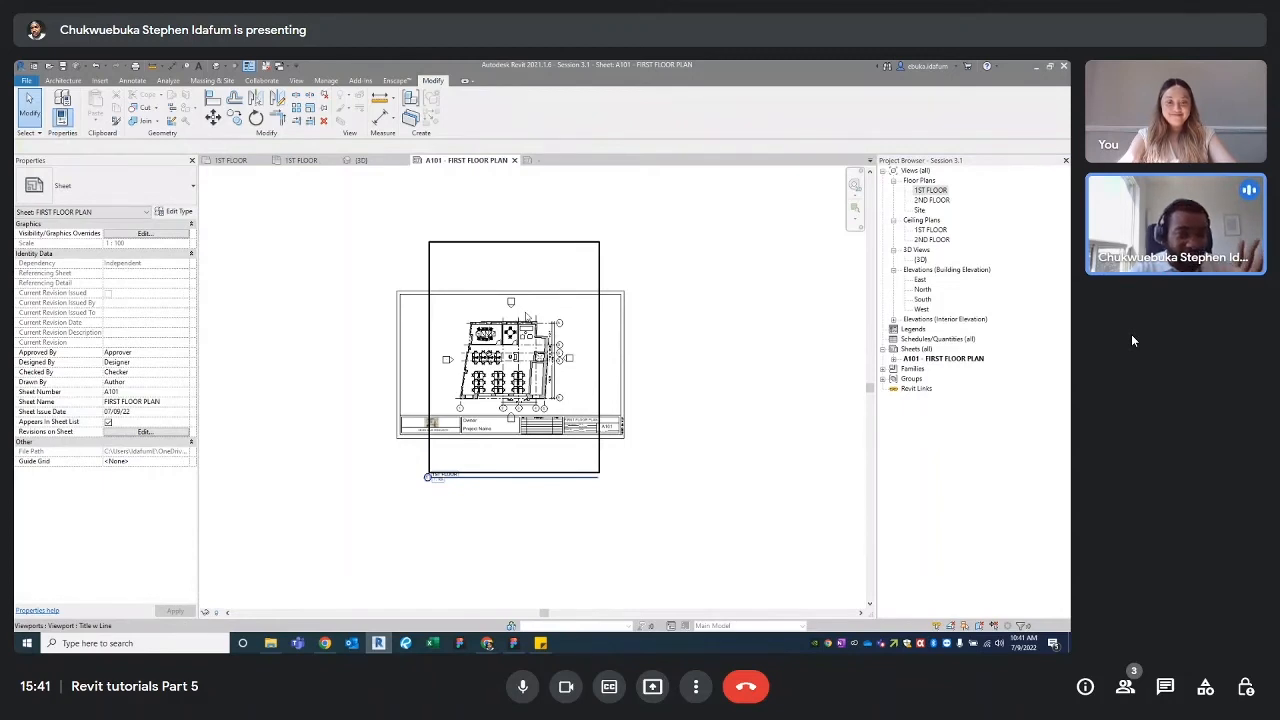
Step: Activate the 1ST FLOOR viewport on the sheet and show its crop region
{"action": "left_click", "coordinate": [560, 342]}
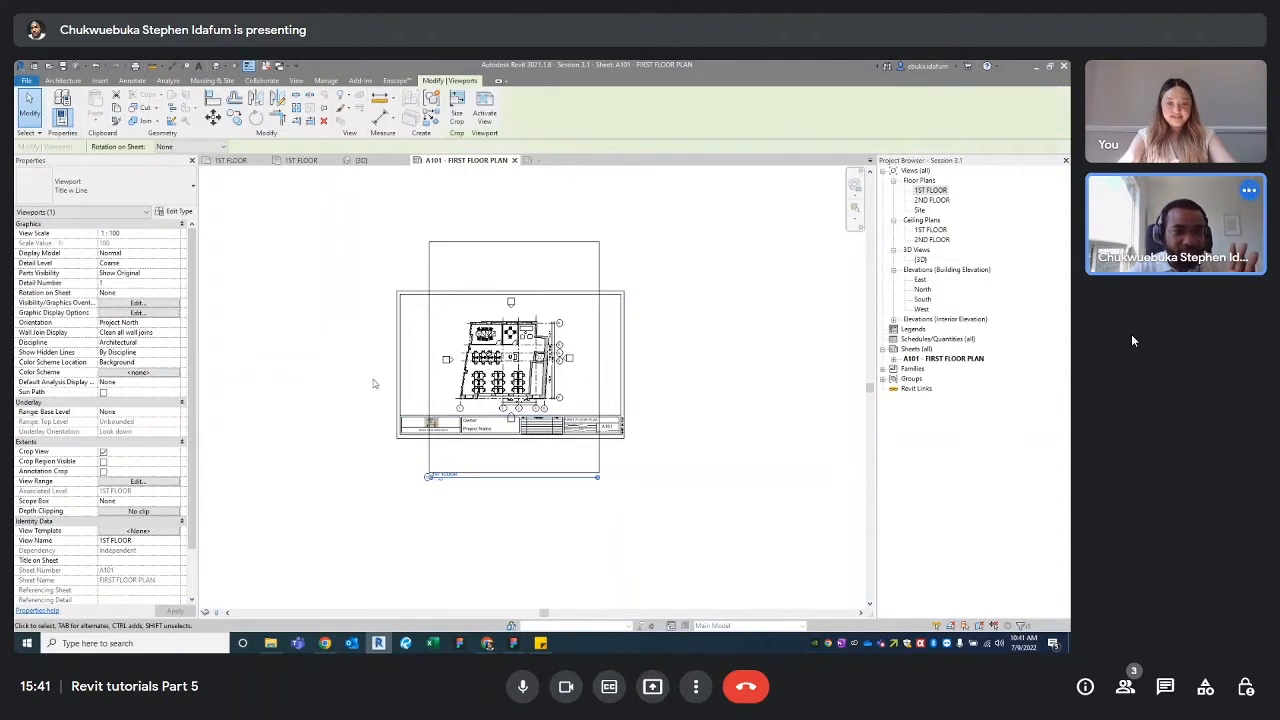
{"action": "left_click", "coordinate": [766, 227]}
{"action": "double_click", "coordinate": [556, 352]}
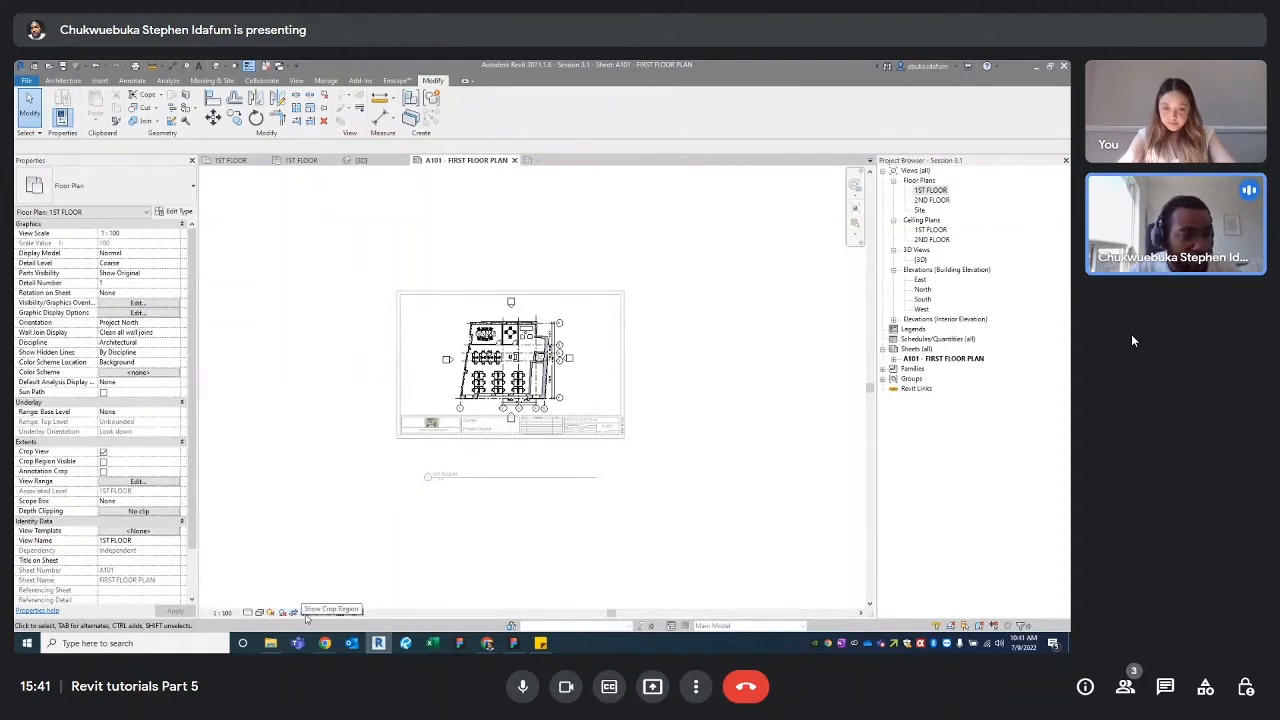
{"action": "left_click", "coordinate": [306, 612]}
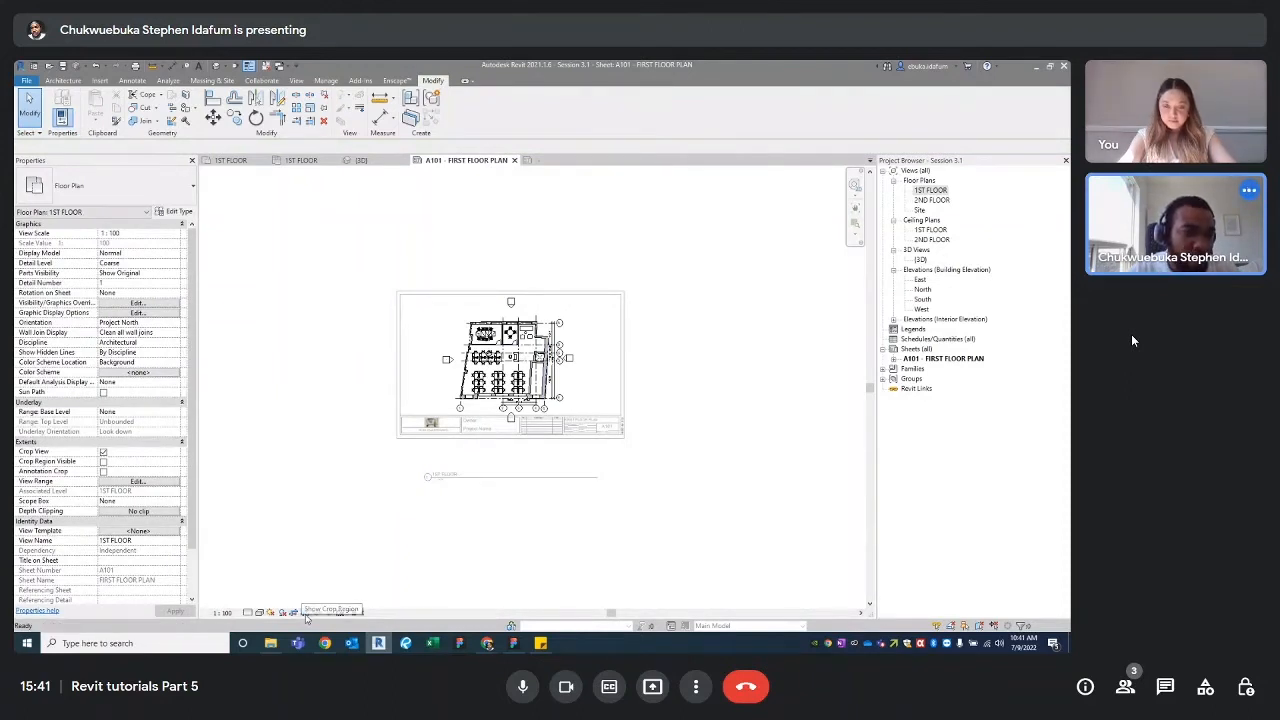
Step: Pull the crop region's upper, lower and west edges in close around the floor plan
{"action": "left_click", "coordinate": [534, 244]}
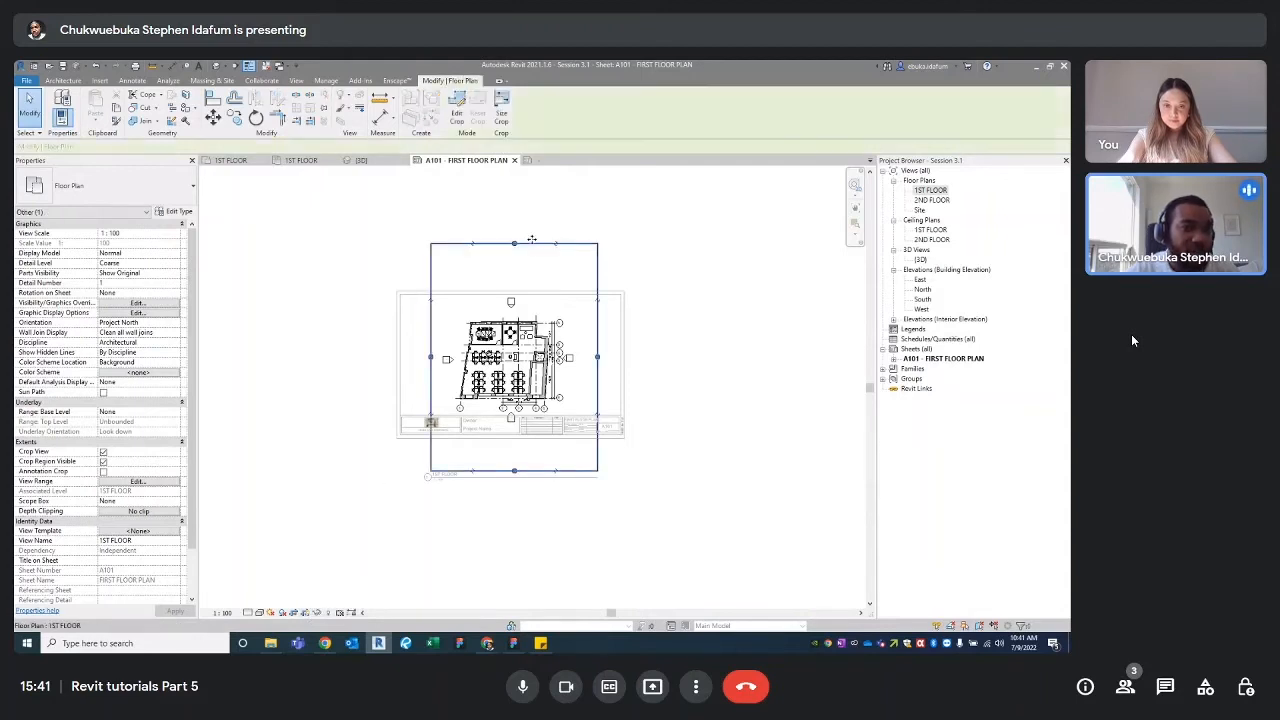
{"action": "left_click_drag", "start_coordinate": [496, 312], "coordinate": [496, 313]}
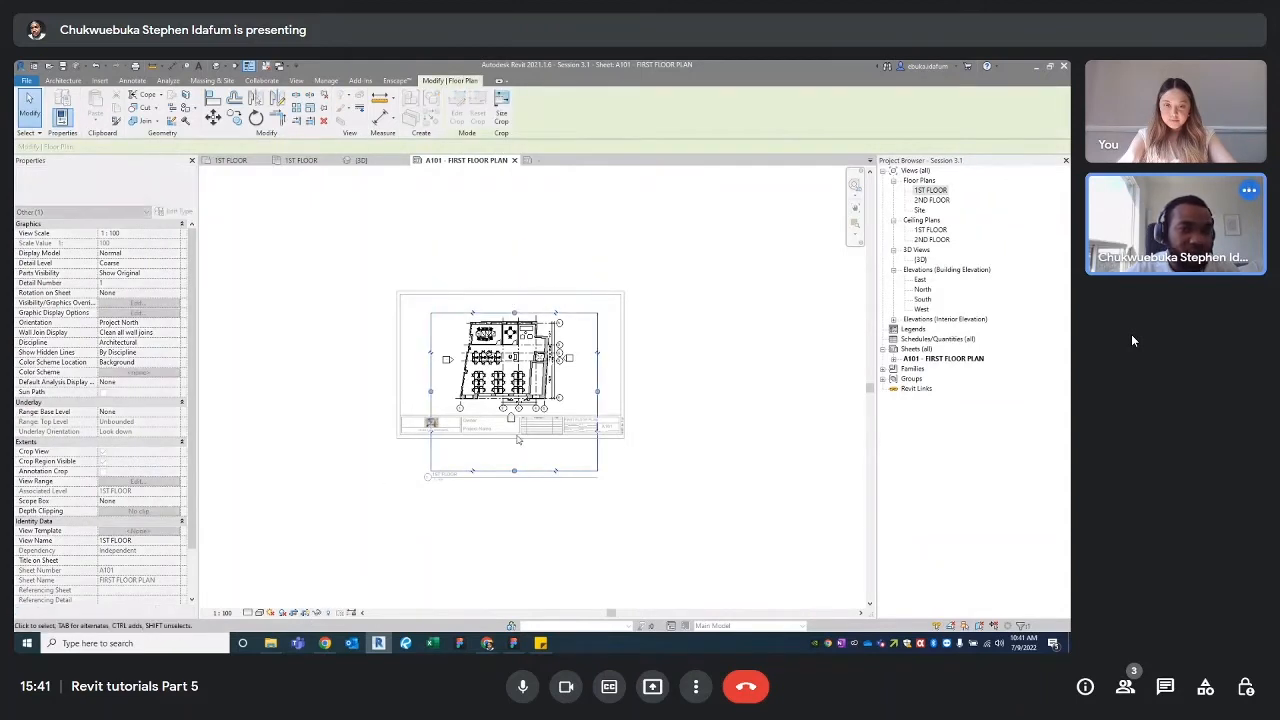
{"action": "left_click_drag", "start_coordinate": [514, 471], "coordinate": [520, 410]}
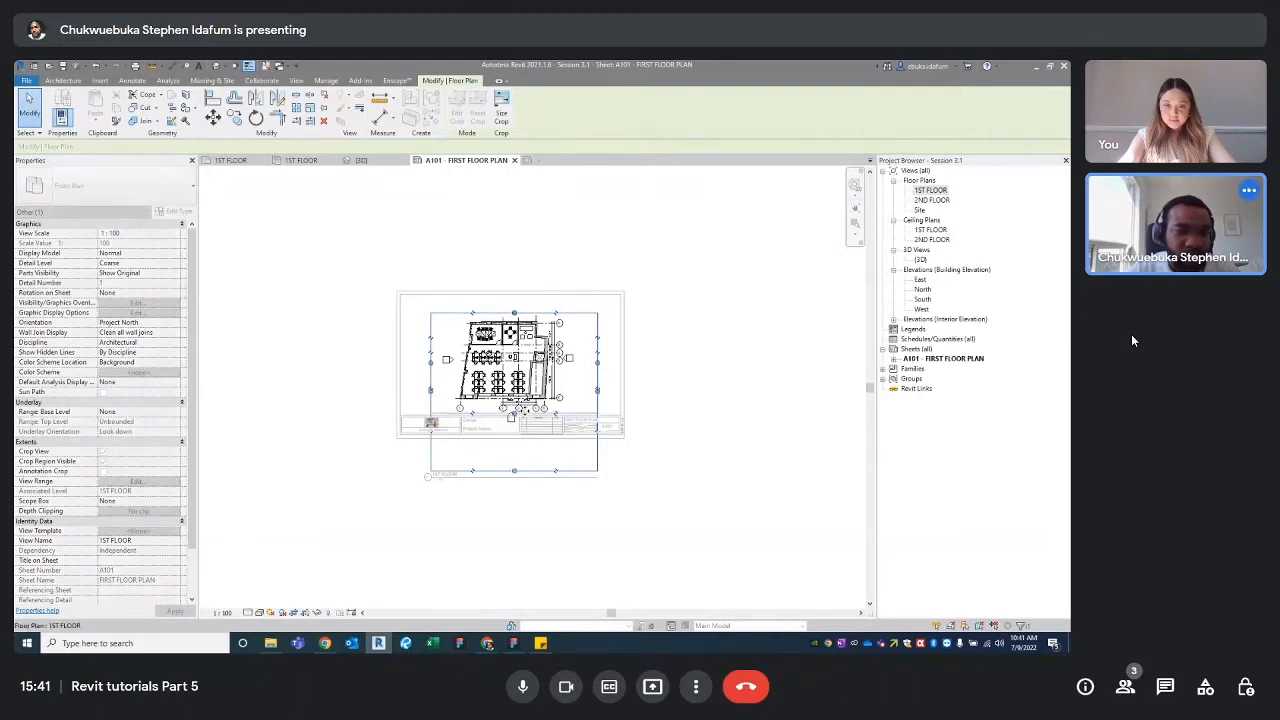
{"action": "scroll", "coordinate": [520, 410], "scroll_direction": "up", "scroll_amount": 5}
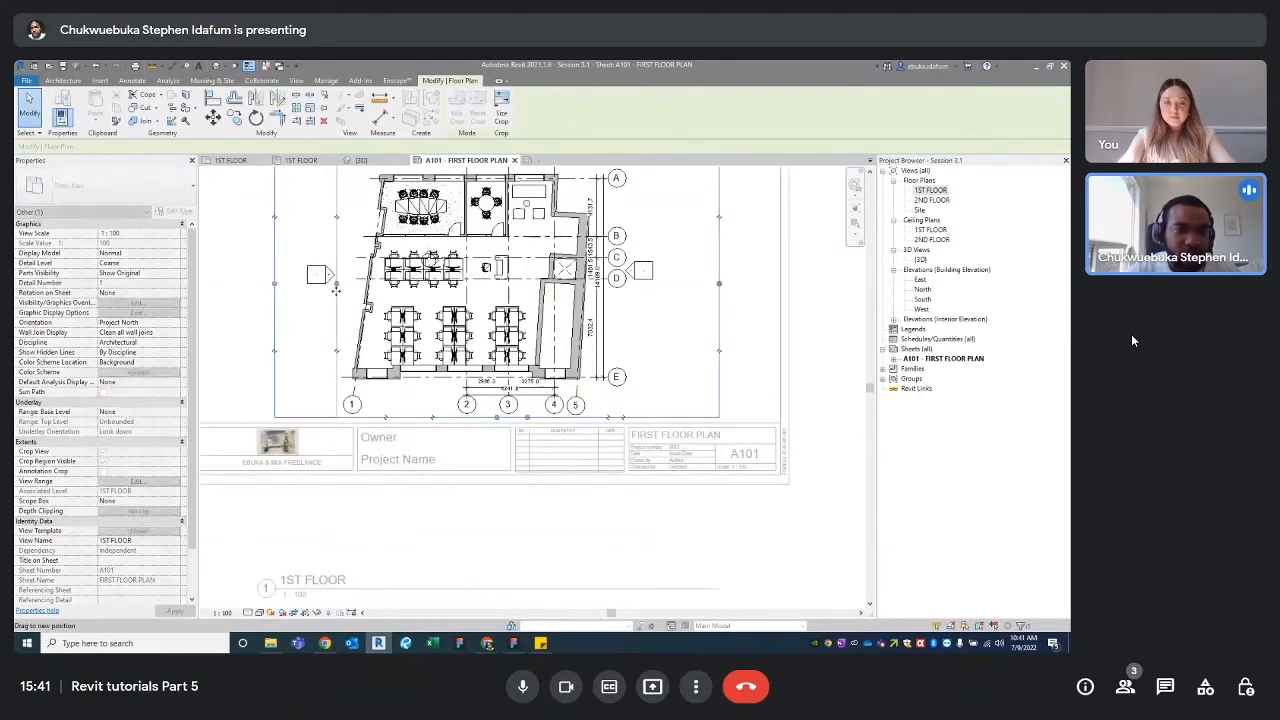
{"action": "scroll", "coordinate": [347, 376], "scroll_direction": "down", "scroll_amount": 2}
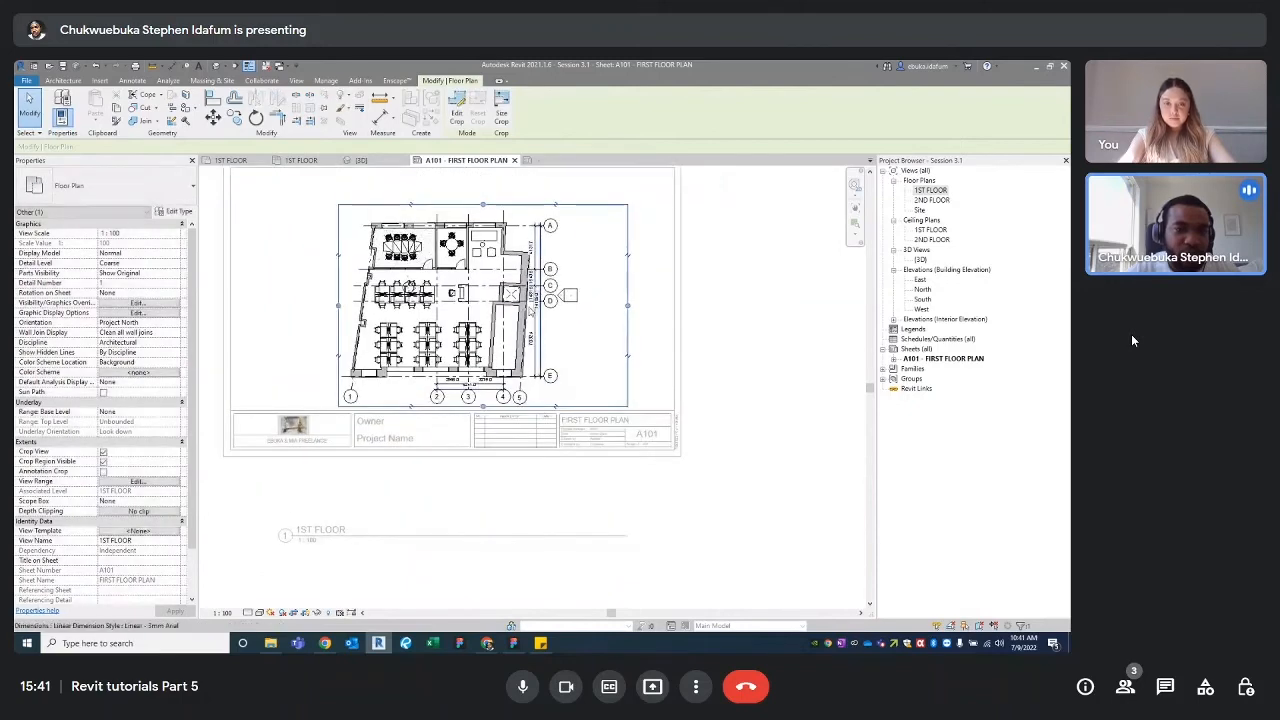
Step: Hide the east elevation marker beside the floor plan in the view
{"action": "scroll", "coordinate": [580, 300], "scroll_direction": "up", "scroll_amount": 4}
{"action": "mouse_move", "coordinate": [648, 333]}
{"action": "left_mouse_down"}
{"action": "mouse_move", "coordinate": [553, 274]}
{"action": "mouse_move", "coordinate": [617, 283]}
{"action": "left_mouse_up"}
{"action": "right_click", "coordinate": [631, 286]}
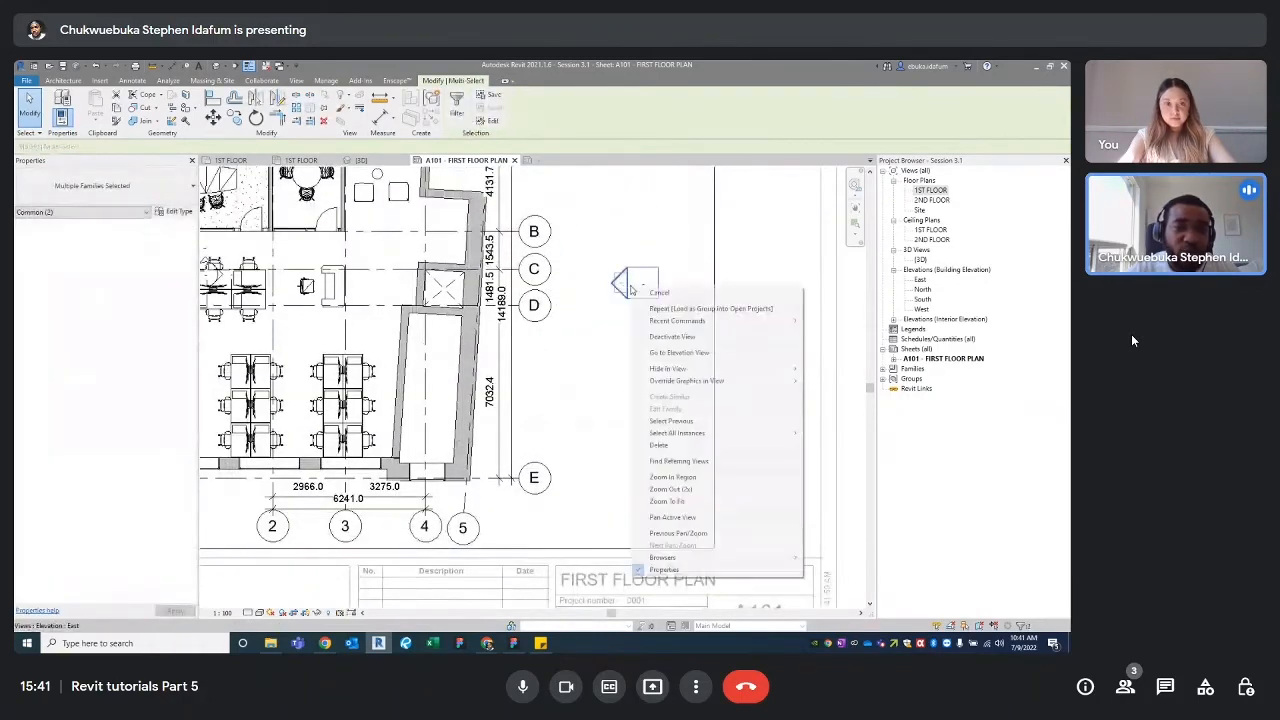
{"action": "left_click", "coordinate": [801, 370]}
Step: Pull the crop region's east edge in close to the lettered grid bubbles
{"action": "scroll", "coordinate": [655, 346], "scroll_direction": "down", "scroll_amount": 4}
{"action": "left_click", "coordinate": [678, 336]}
{"action": "left_click_drag", "start_coordinate": [678, 336], "coordinate": [634, 334]}
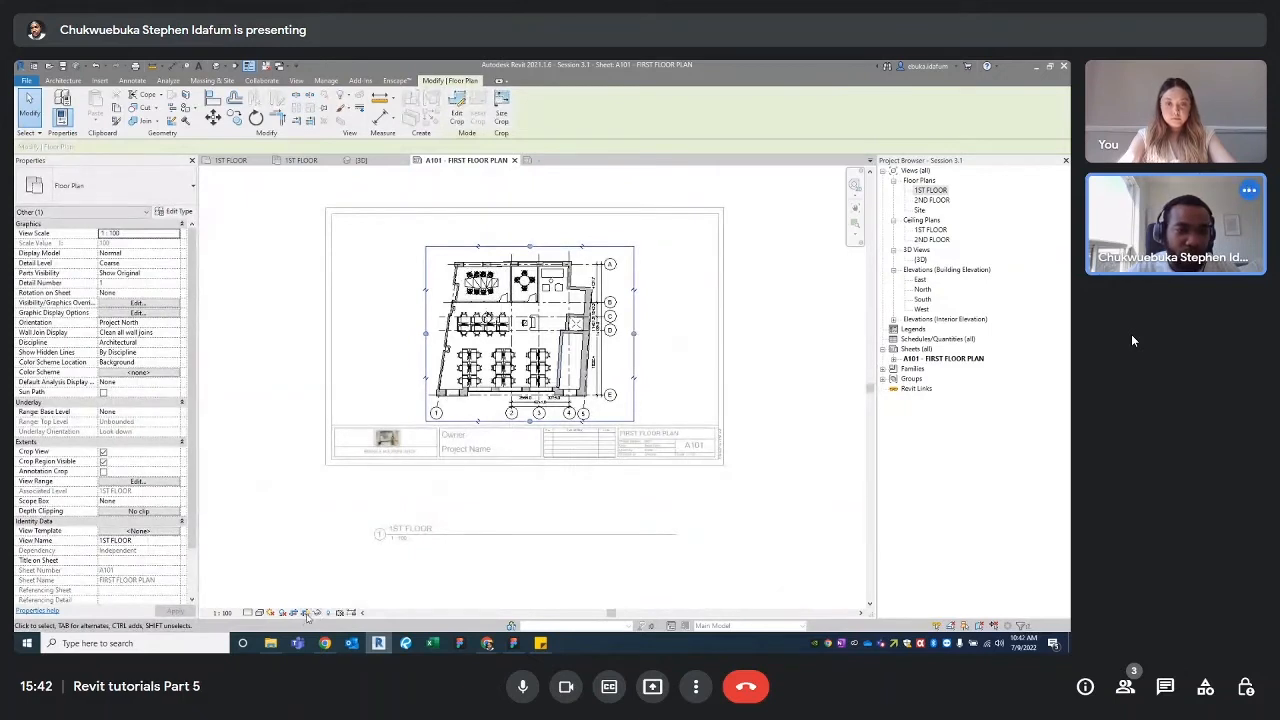
Step: Hide the crop region and deactivate the floor plan view to return to the sheet
{"action": "left_click", "coordinate": [307, 614]}
{"action": "scroll", "coordinate": [429, 486], "scroll_direction": "down", "scroll_amount": 2}
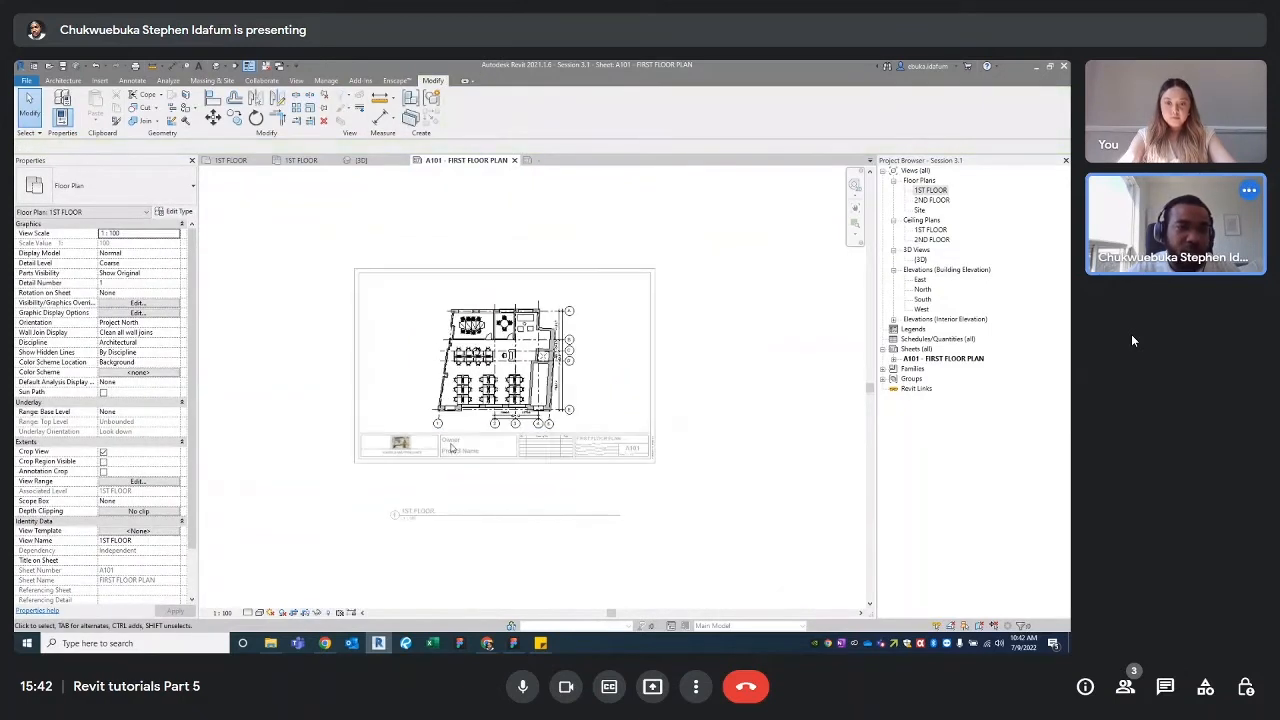
{"action": "double_click", "coordinate": [706, 318]}
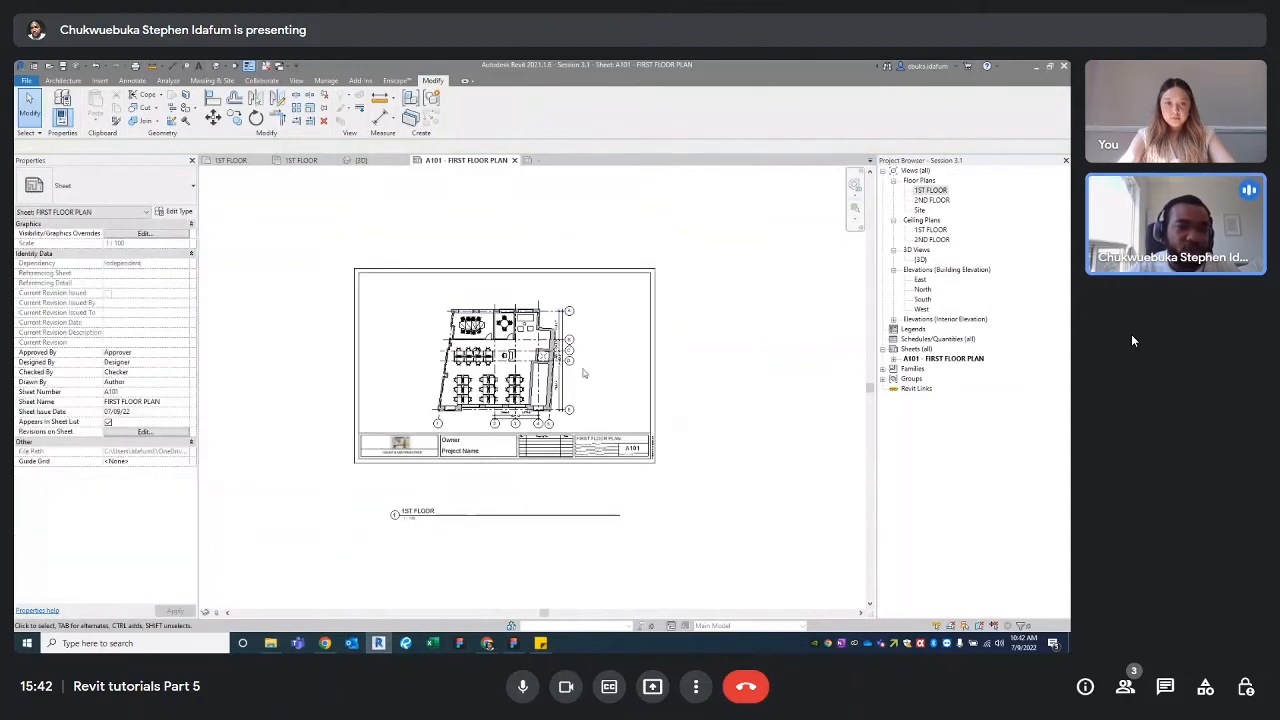
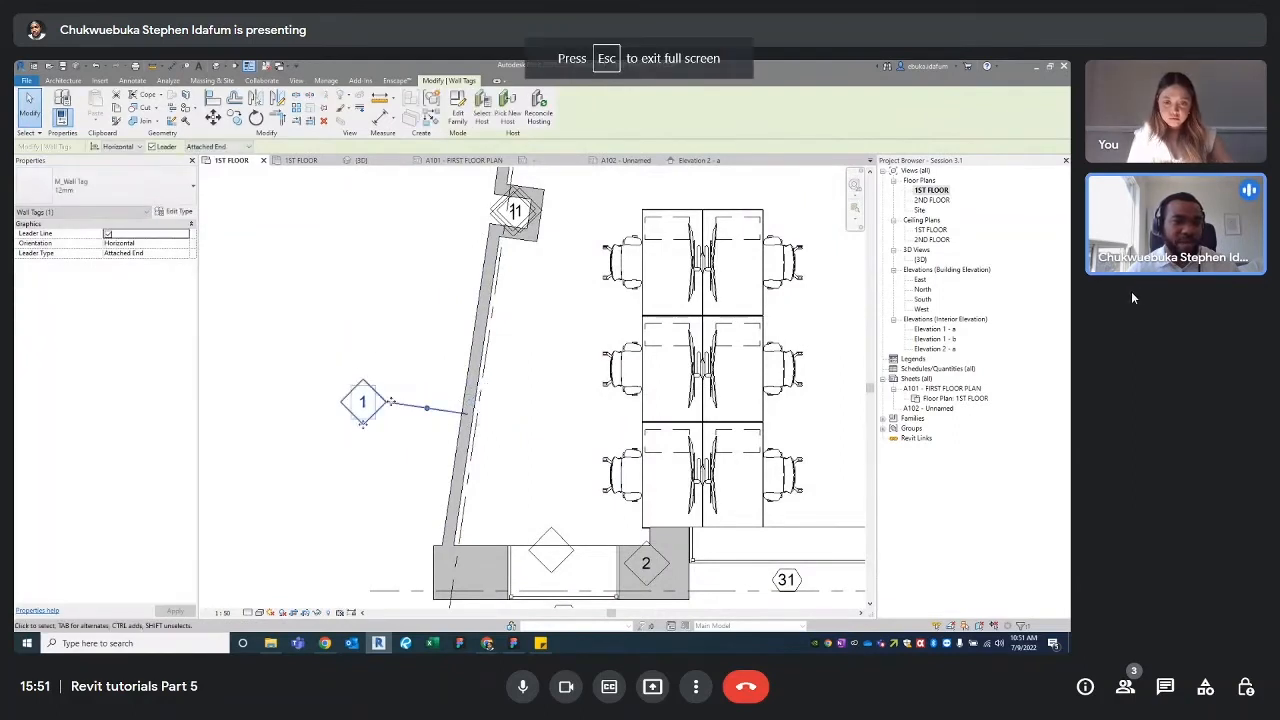
{"action": "left_click", "coordinate": [525, 688]}
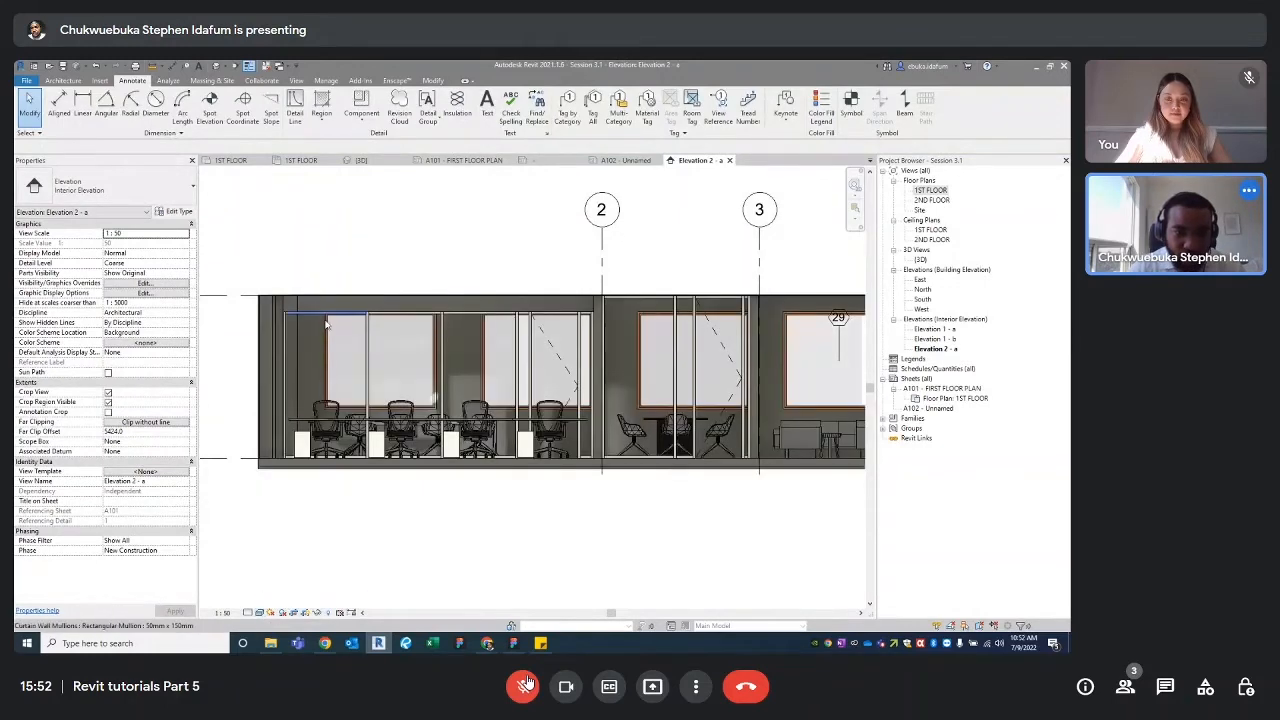
{"action": "left_click", "coordinate": [524, 685]}
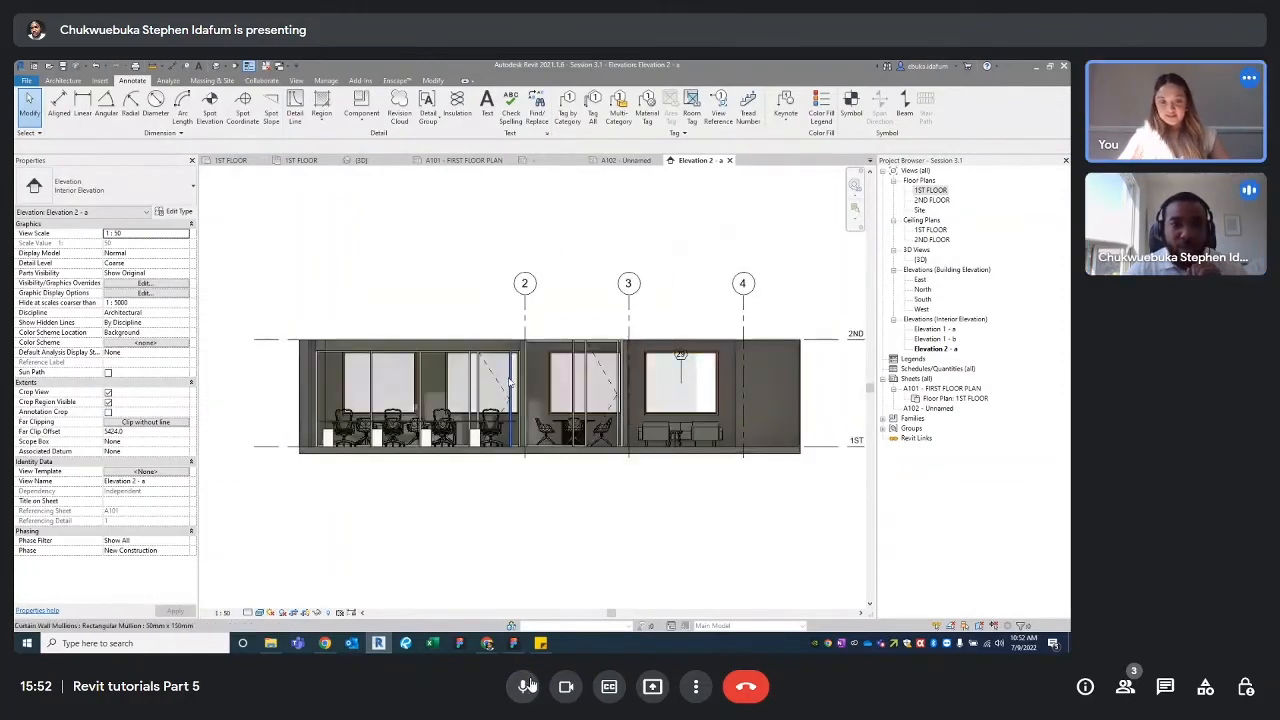
{"action": "left_click", "coordinate": [528, 685]}
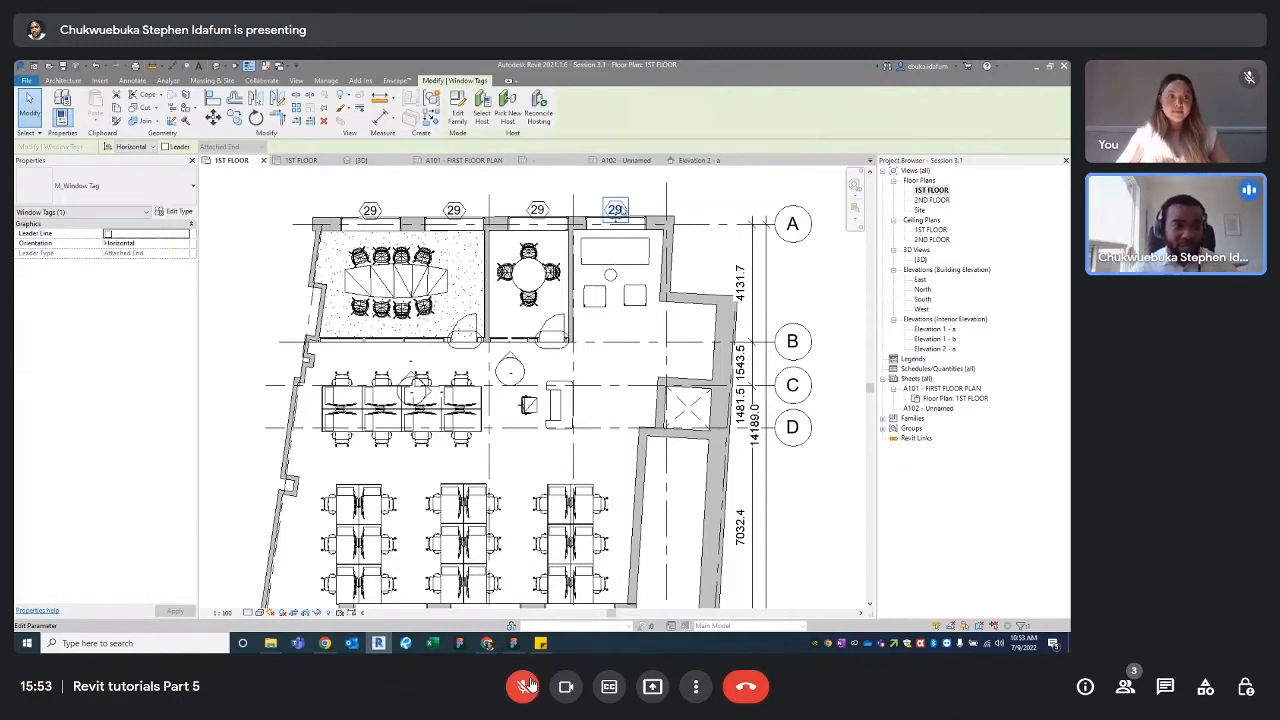
{"action": "left_click", "coordinate": [528, 685]}
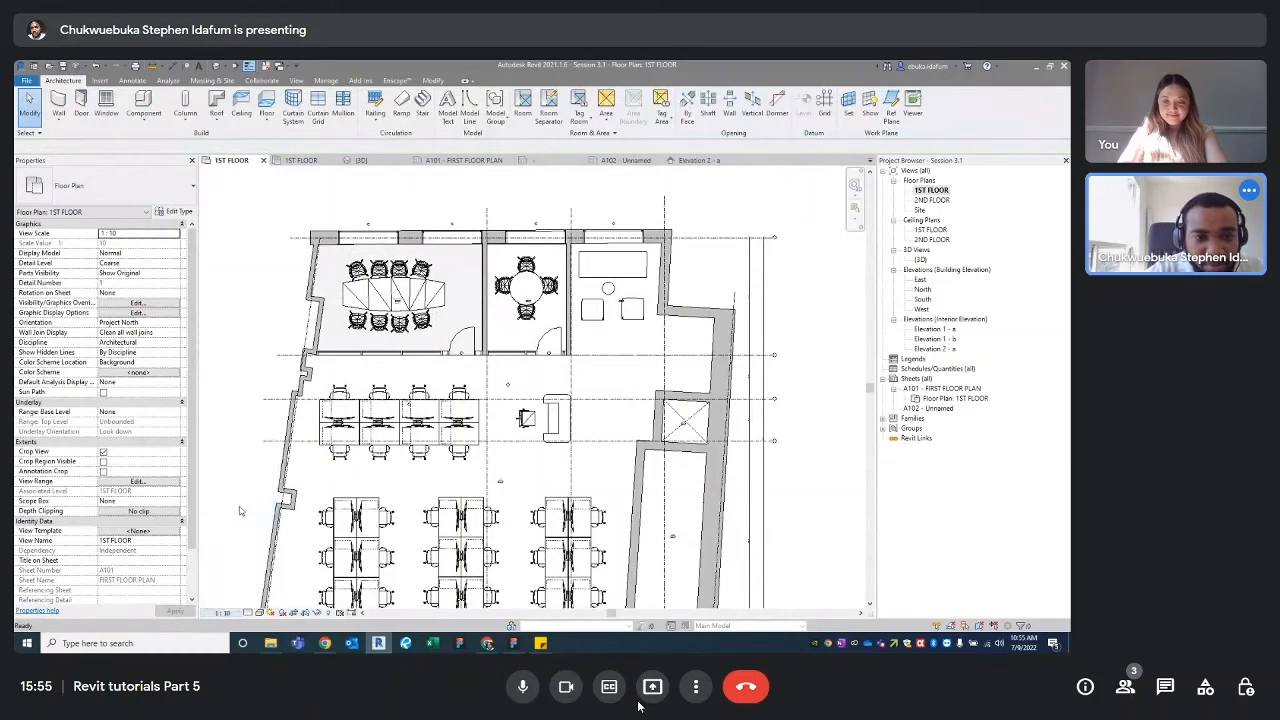
Step: Rename the room with the round four-seat table as "4 PEROSN MEETING ROOM" in its room tag
{"action": "scroll", "coordinate": [508, 298], "scroll_direction": "up", "scroll_amount": 5}
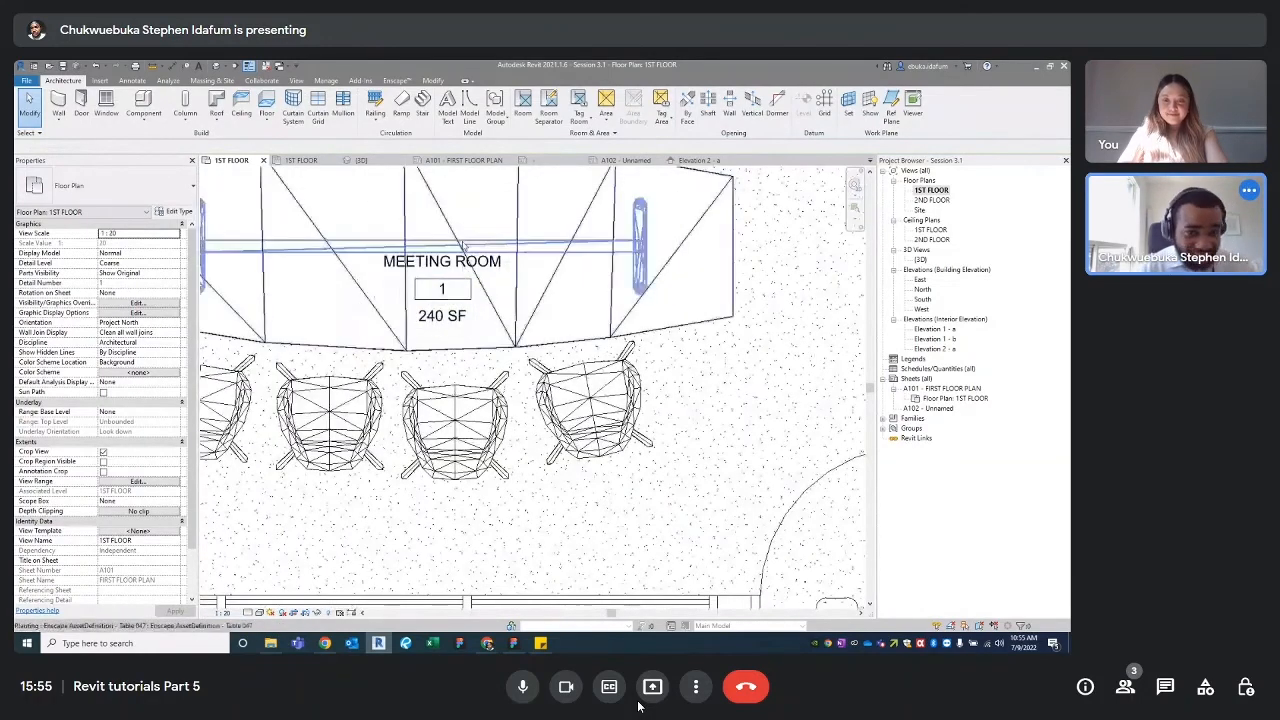
{"action": "scroll", "coordinate": [455, 300], "scroll_direction": "down", "scroll_amount": 5}
{"action": "scroll", "coordinate": [466, 320], "scroll_direction": "down", "scroll_amount": 2}
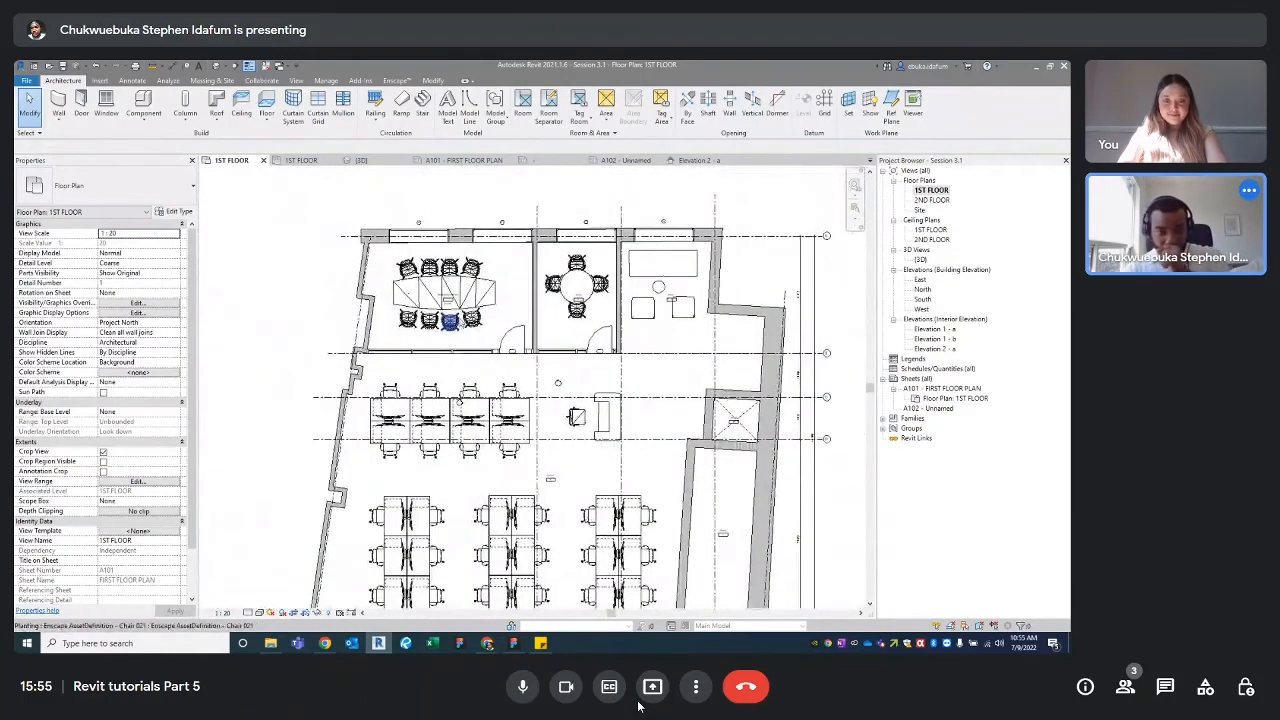
{"action": "scroll", "coordinate": [472, 310], "scroll_direction": "down", "scroll_amount": 2}
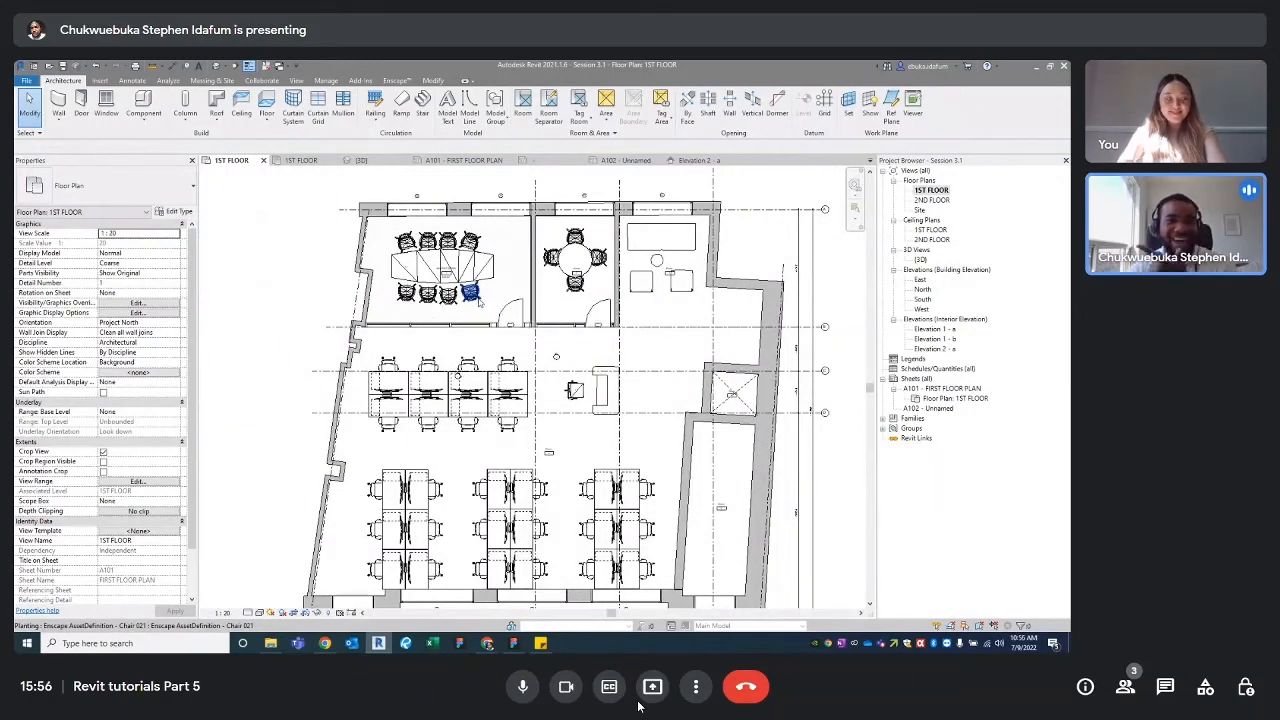
{"action": "middle_click_drag", "start_coordinate": [500, 368], "coordinate": [463, 352]}
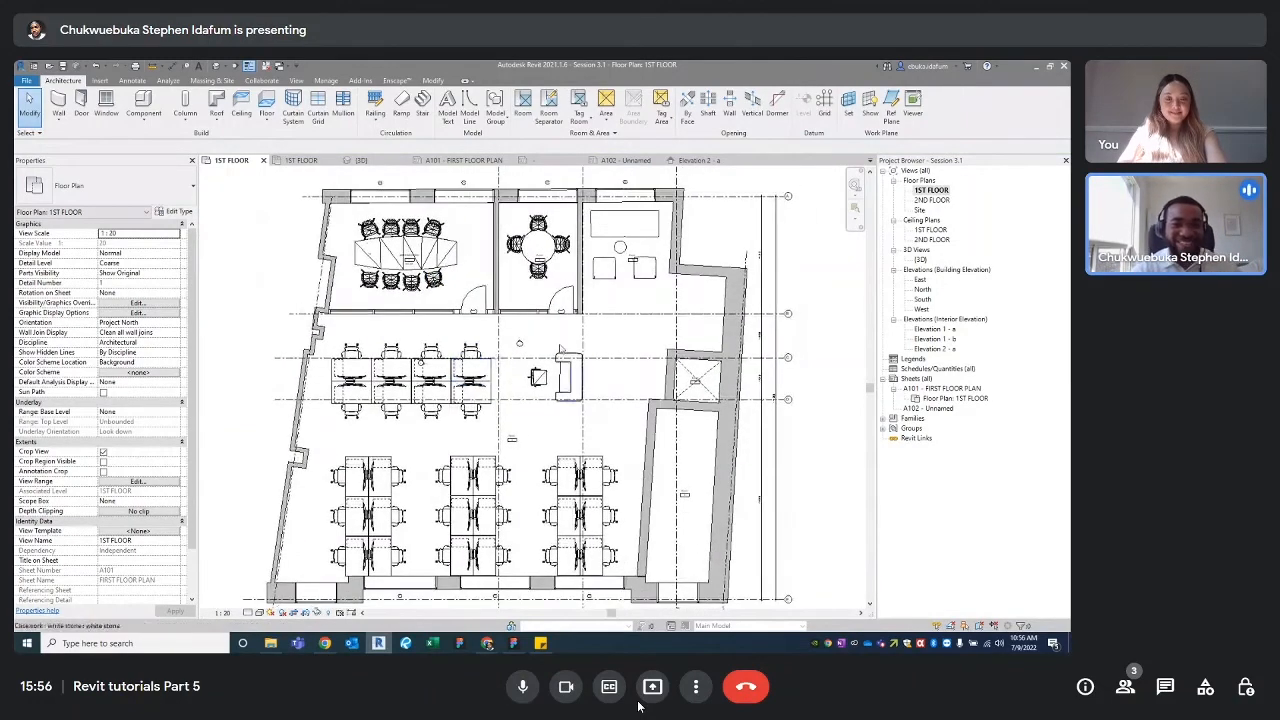
{"action": "middle_click_drag", "start_coordinate": [470, 294], "coordinate": [413, 341]}
{"action": "scroll", "coordinate": [459, 275], "scroll_direction": "up", "scroll_amount": 4}
{"action": "scroll", "coordinate": [640, 272], "scroll_direction": "up", "scroll_amount": 2}
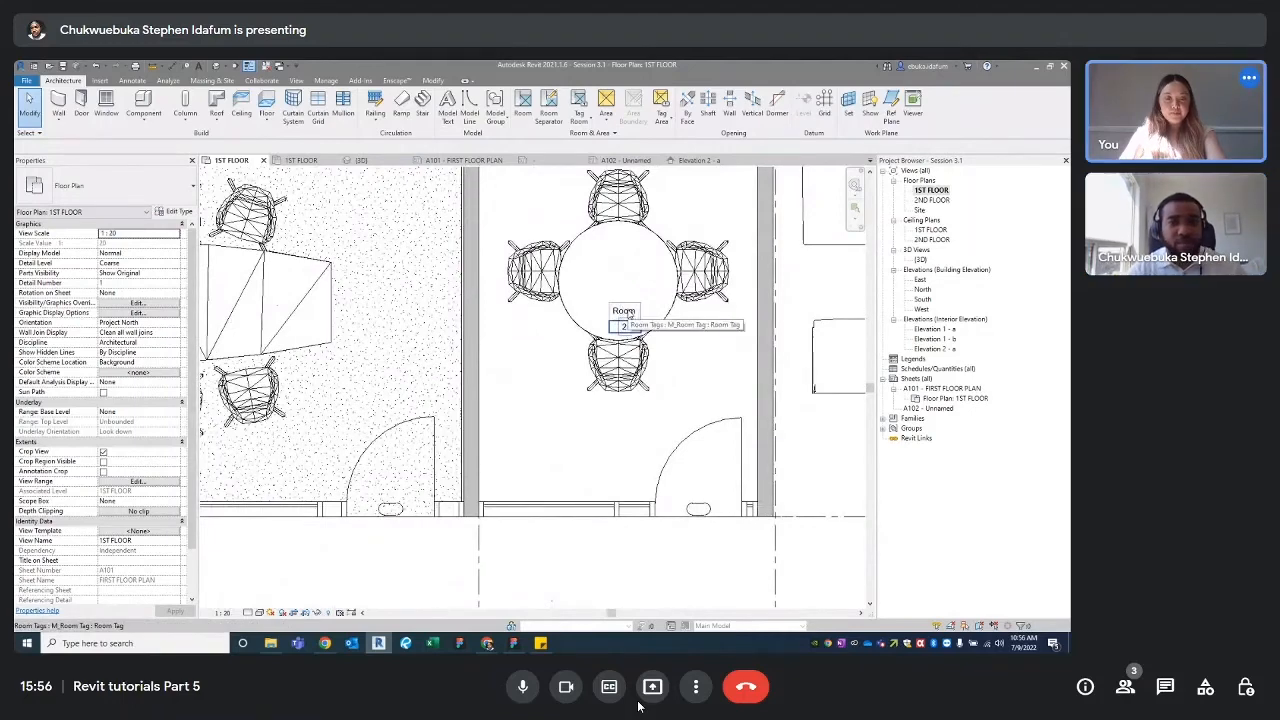
{"action": "double_click", "coordinate": [623, 311]}
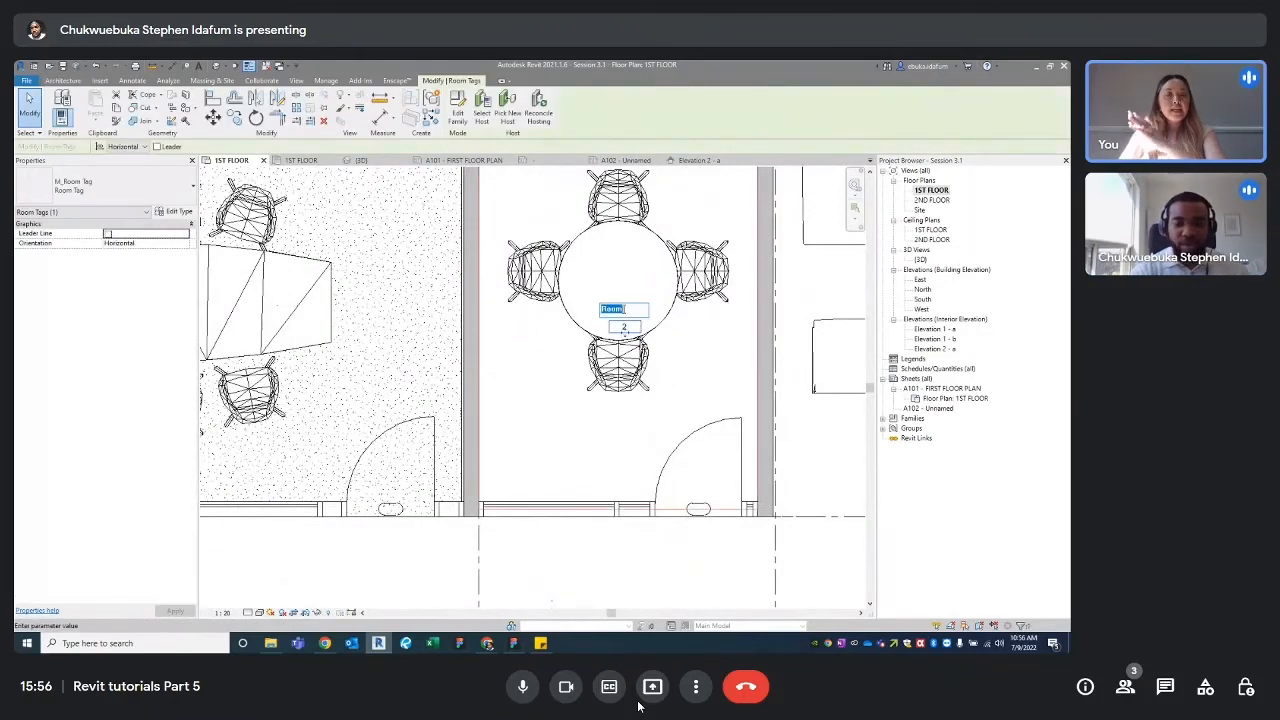
{"action": "type", "text": "4 PERSON"}
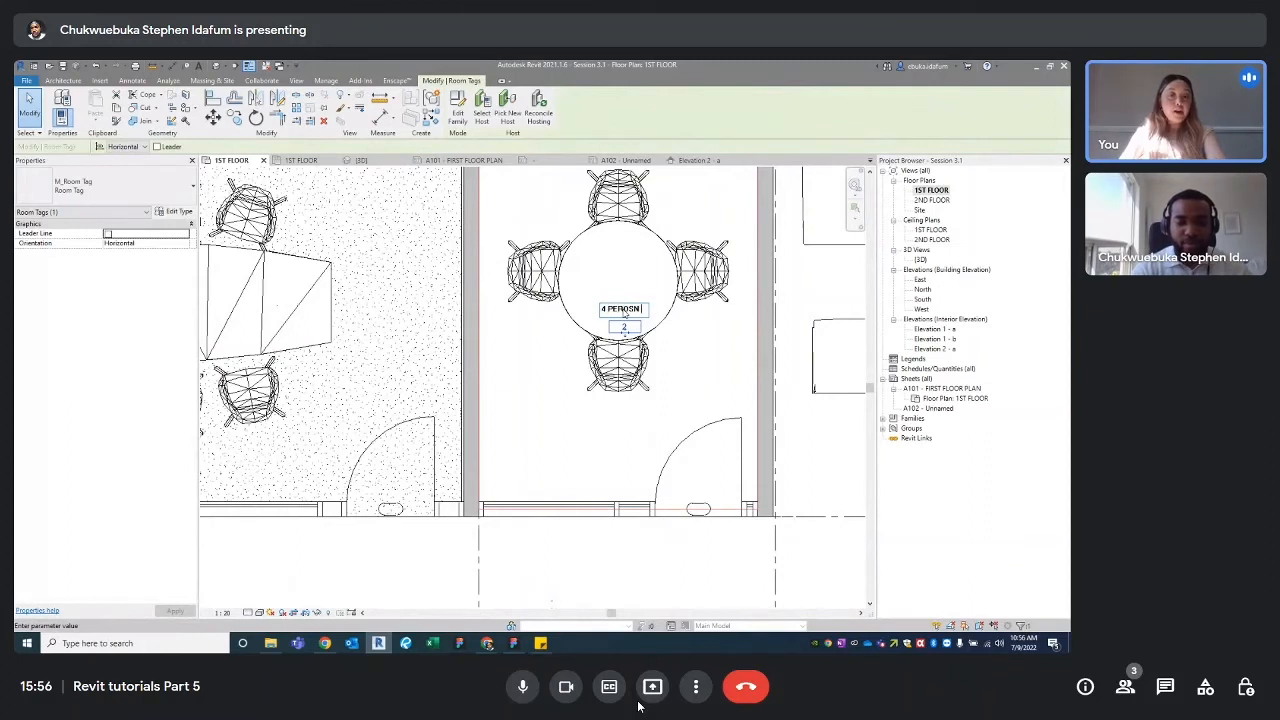
{"action": "type", "text": " MEETI"}
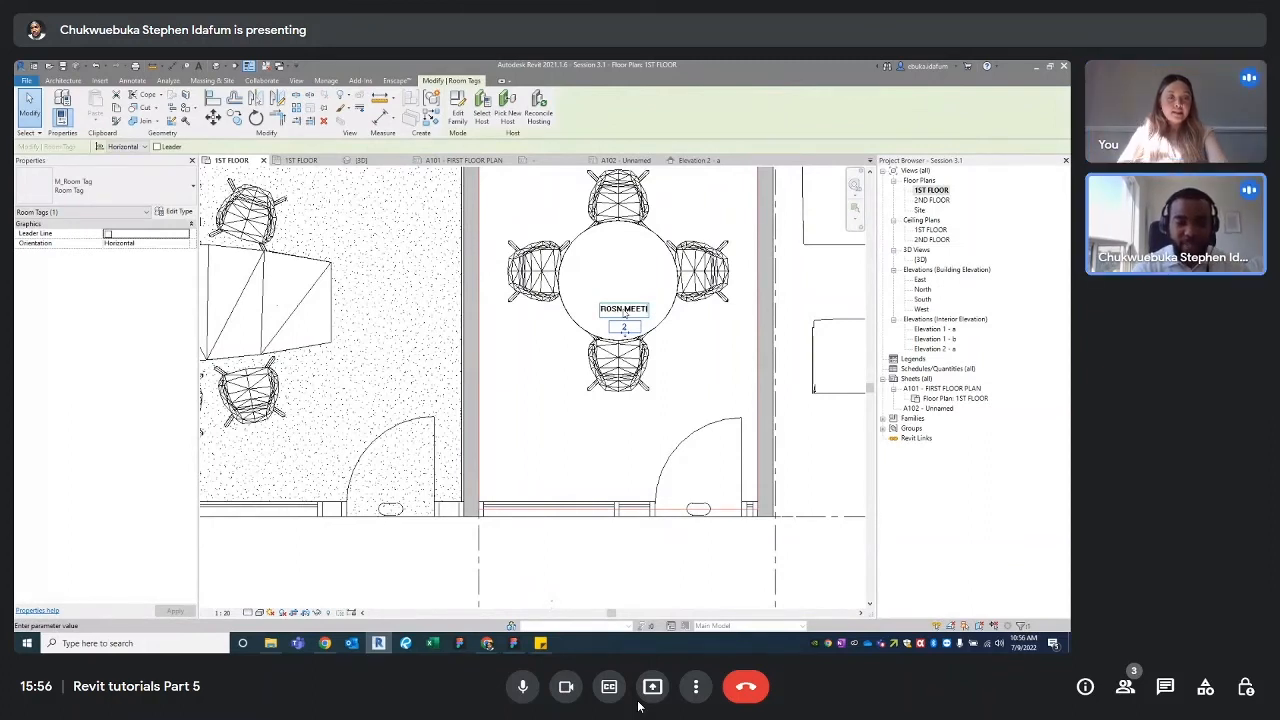
{"action": "type", "text": "NG ROOM"}
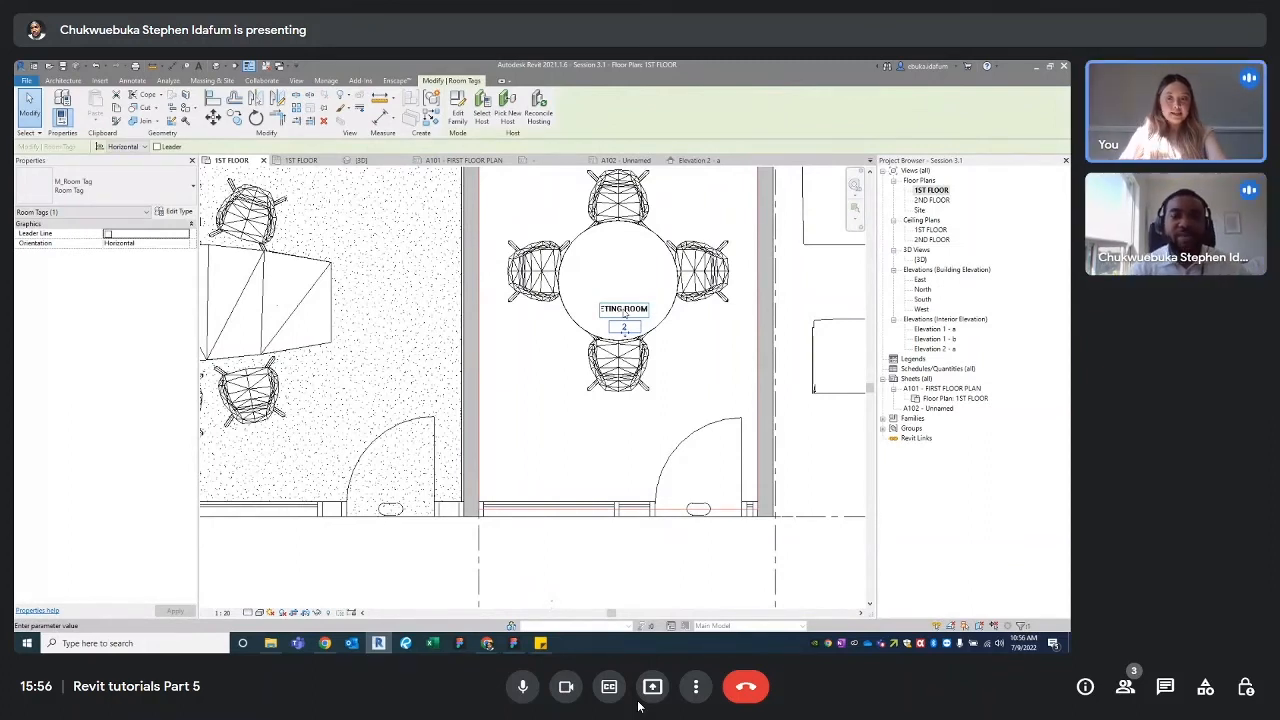
{"action": "left_click", "coordinate": [702, 354]}
{"action": "scroll", "coordinate": [708, 358], "scroll_direction": "down", "scroll_amount": 3}
{"action": "scroll", "coordinate": [710, 354], "scroll_direction": "up", "scroll_amount": 1}
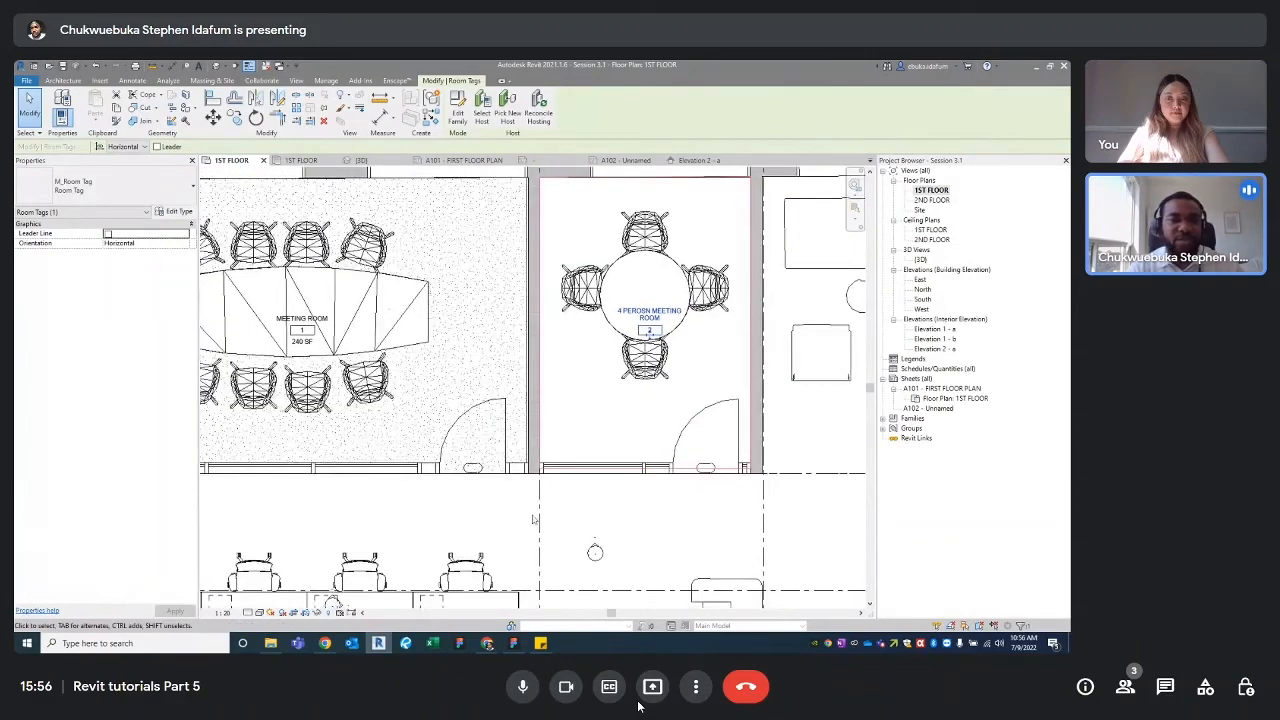
{"action": "left_click", "coordinate": [706, 354]}
Step: Set the door tag number of the larger meeting room to 1
{"action": "scroll", "coordinate": [275, 340], "scroll_direction": "up", "scroll_amount": 3}
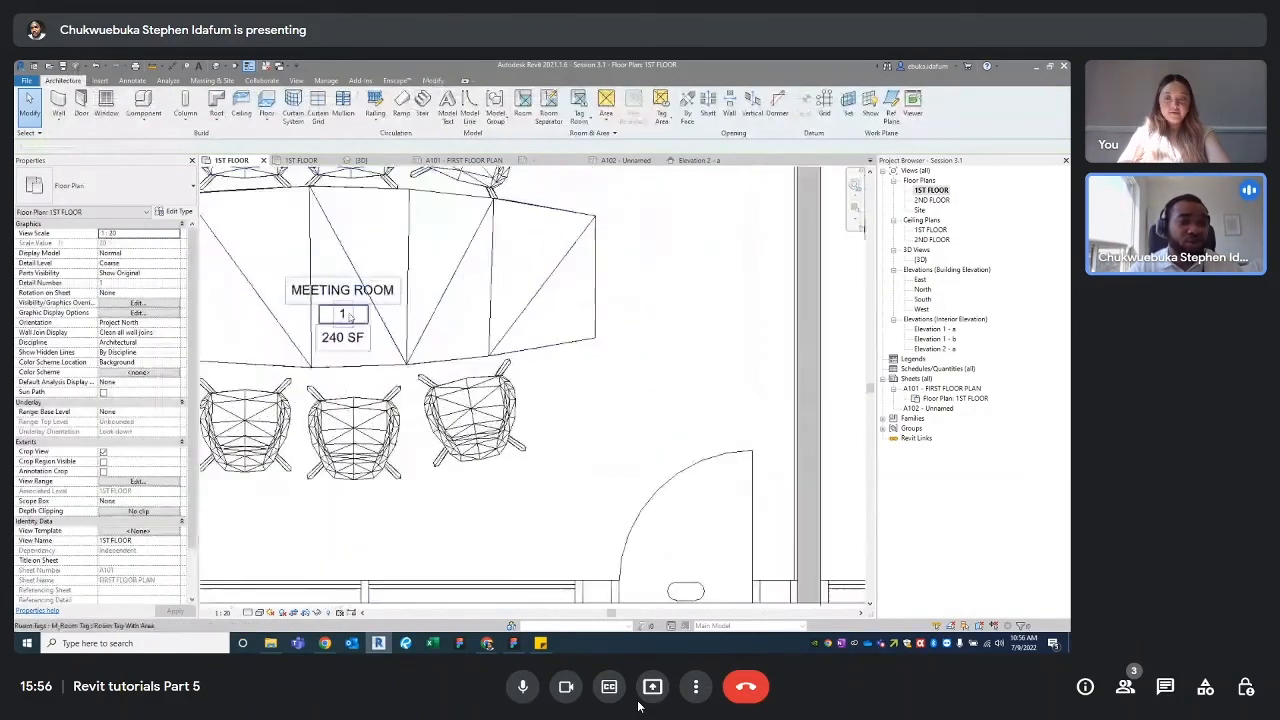
{"action": "scroll", "coordinate": [318, 295], "scroll_direction": "down", "scroll_amount": 2}
{"action": "scroll", "coordinate": [495, 440], "scroll_direction": "up", "scroll_amount": 3}
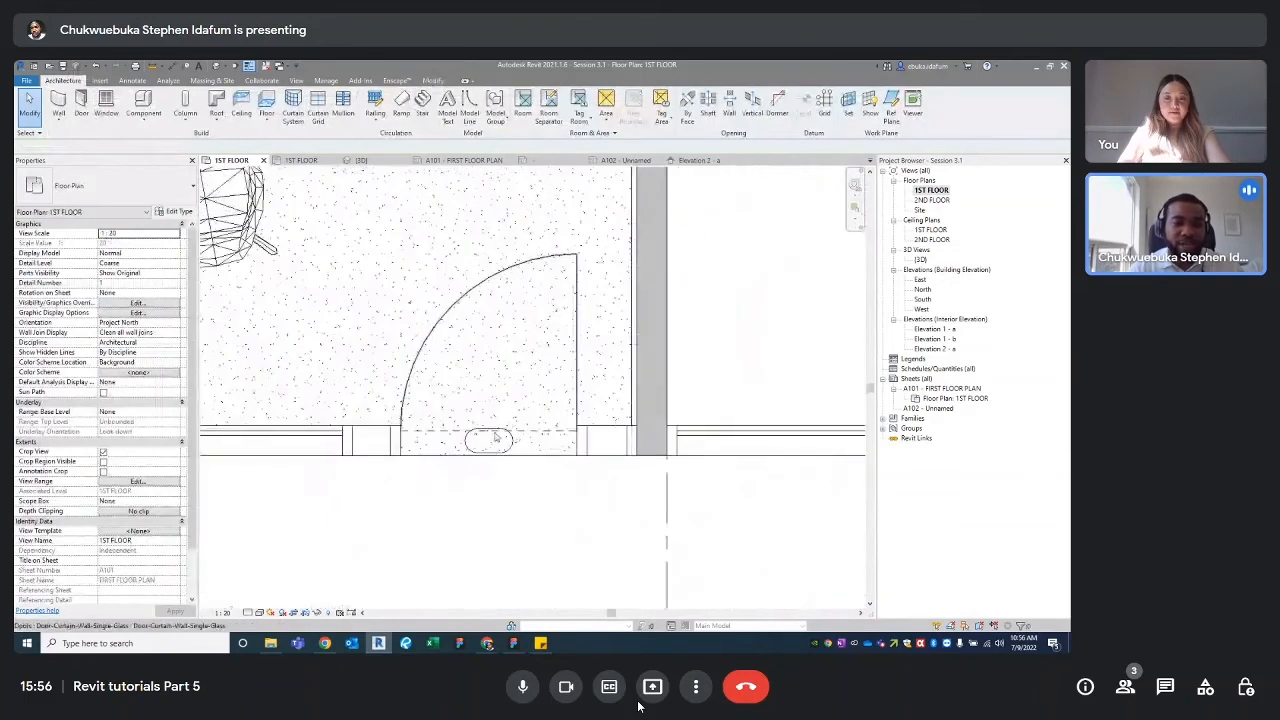
{"action": "left_click", "coordinate": [495, 439]}
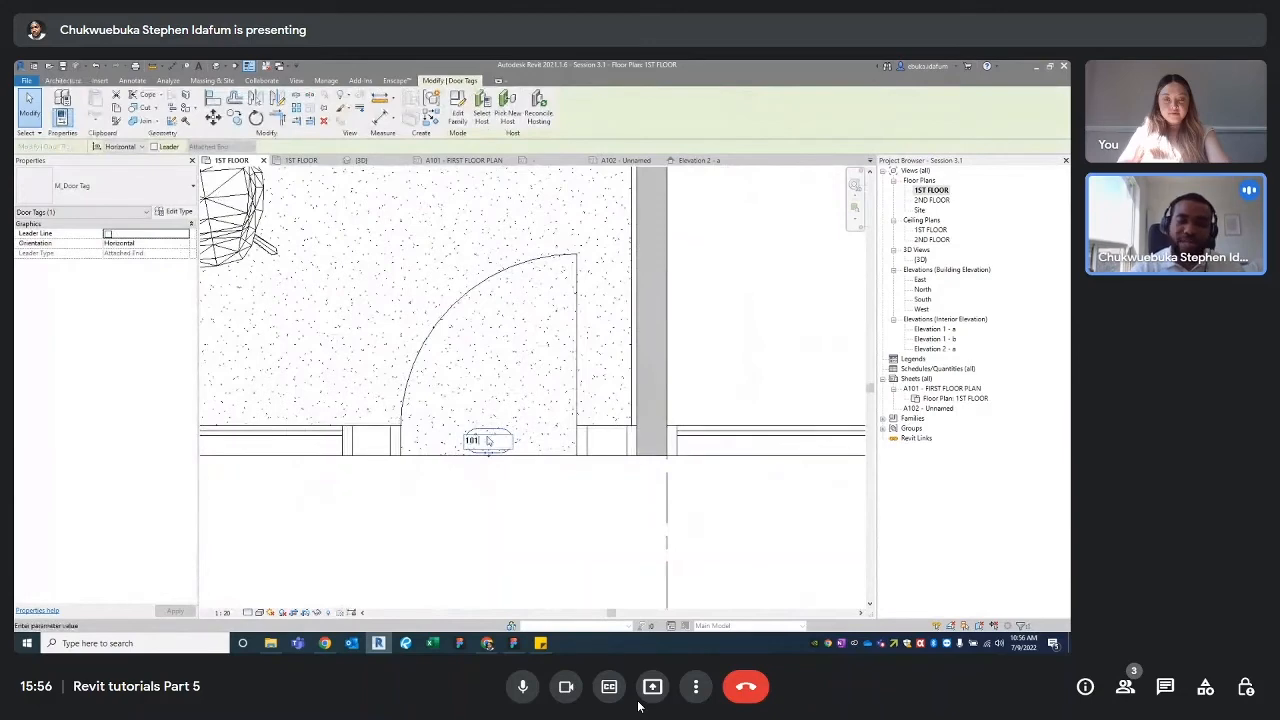
{"action": "scroll", "coordinate": [495, 499], "scroll_direction": "down", "scroll_amount": 2}
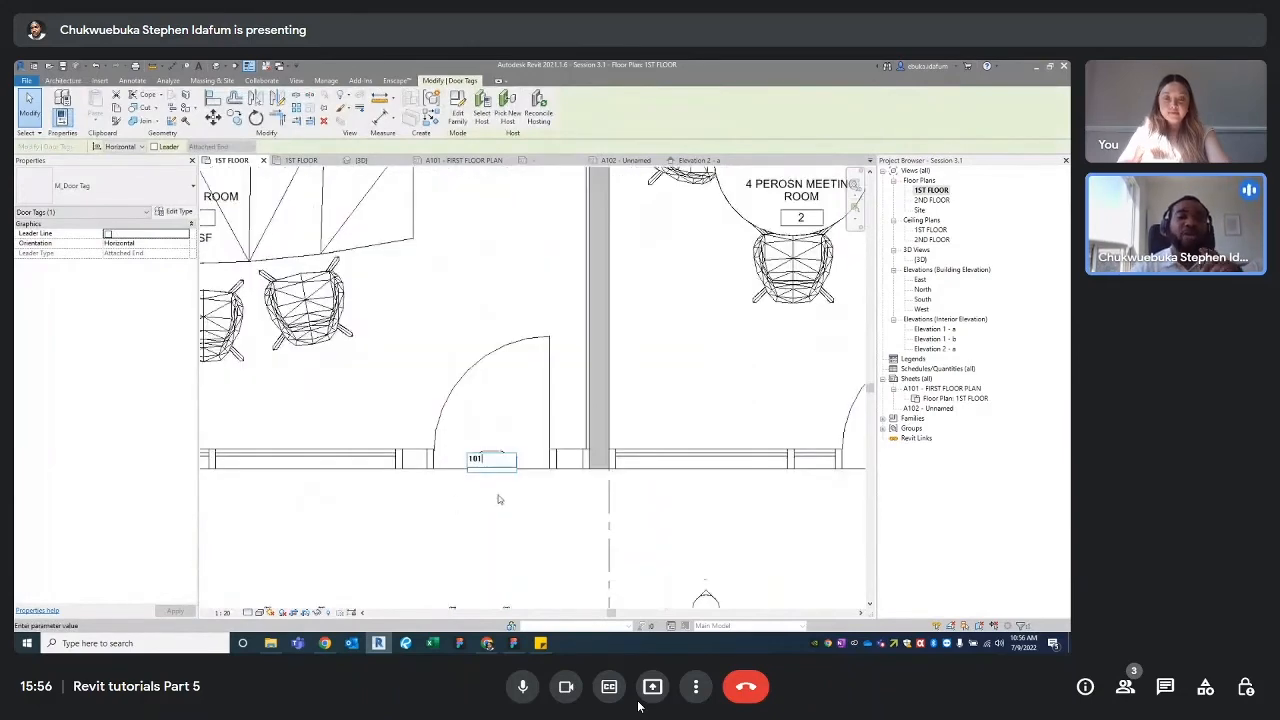
{"action": "scroll", "coordinate": [499, 499], "scroll_direction": "down", "scroll_amount": 3}
{"action": "middle_click_drag", "start_coordinate": [500, 502], "coordinate": [511, 523]}
{"action": "scroll", "coordinate": [504, 504], "scroll_direction": "up", "scroll_amount": 2}
{"action": "scroll", "coordinate": [504, 502], "scroll_direction": "down", "scroll_amount": 1}
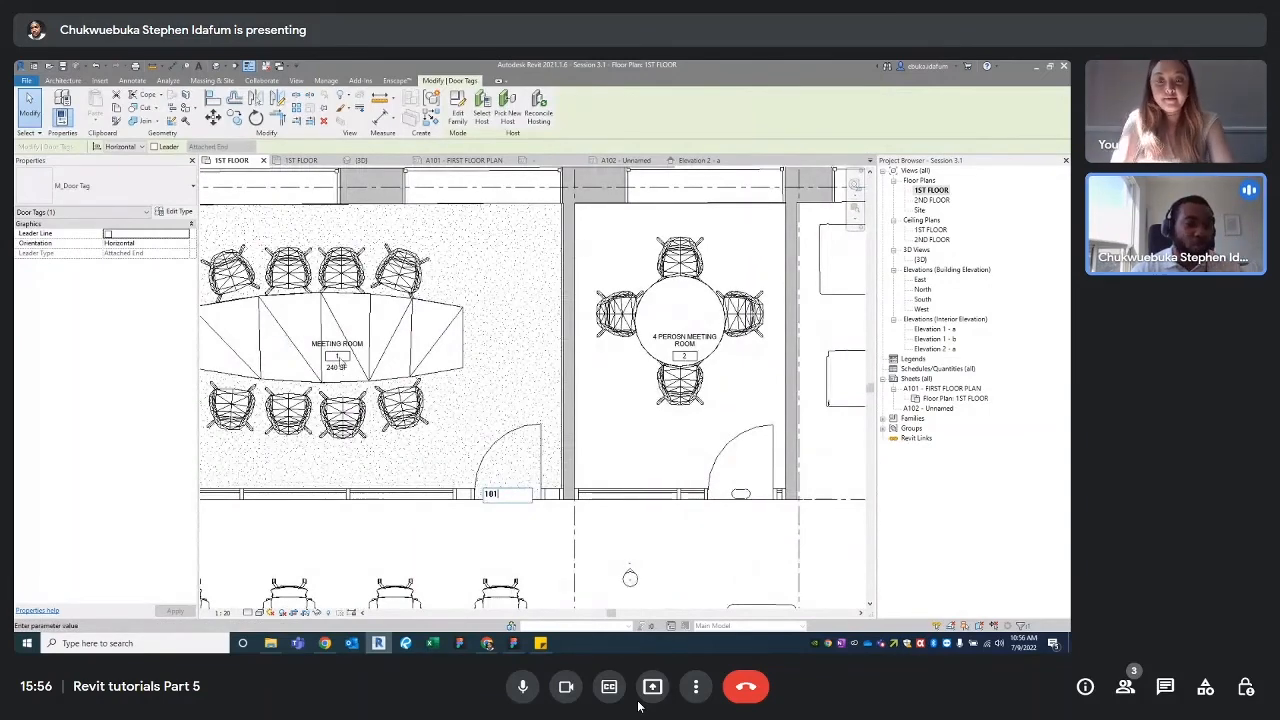
{"action": "scroll", "coordinate": [484, 495], "scroll_direction": "up", "scroll_amount": 3}
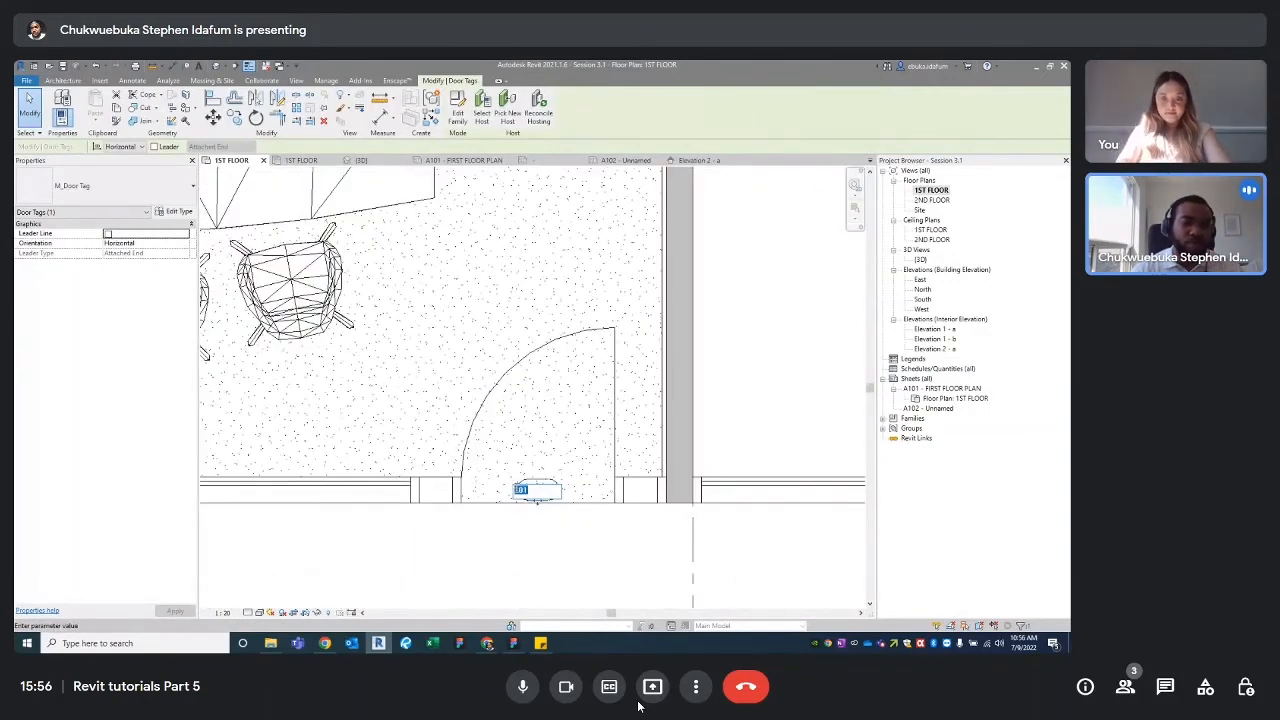
{"action": "scroll", "coordinate": [537, 558], "scroll_direction": "down", "scroll_amount": 5}
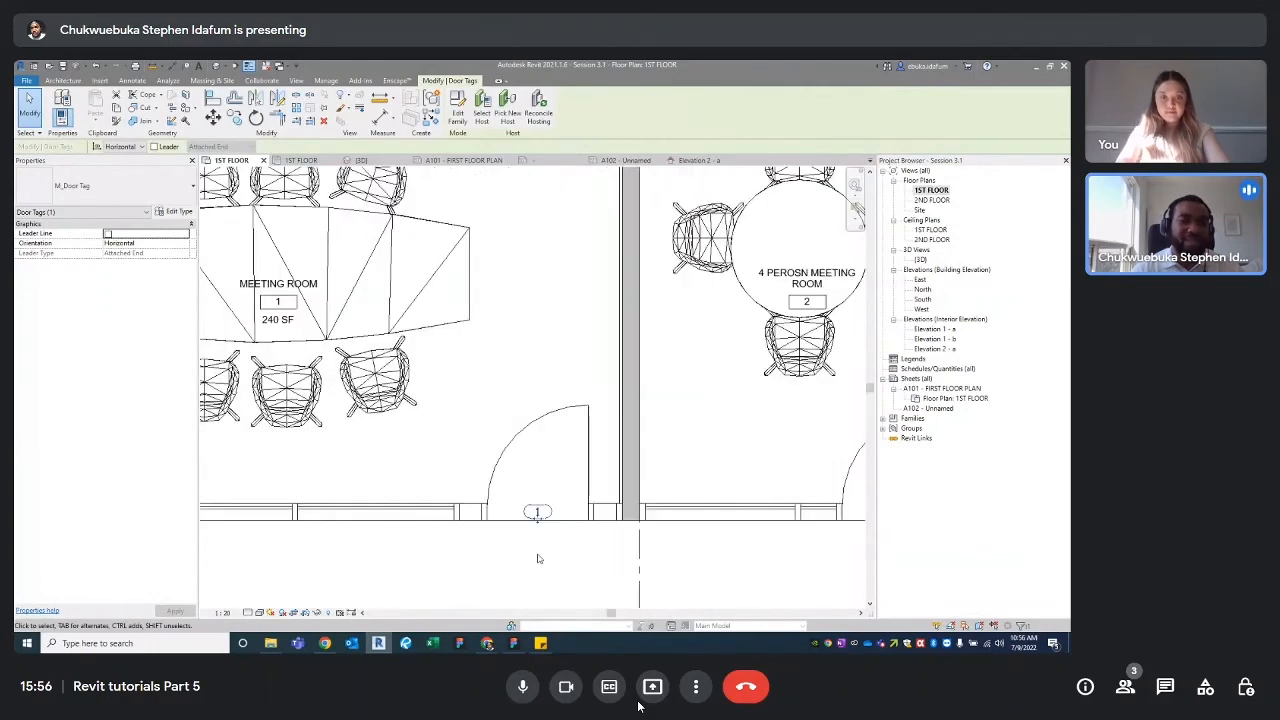
Step: Renumber the door tag of the four-person meeting room to match its room number, 2
{"action": "scroll", "coordinate": [660, 470], "scroll_direction": "up", "scroll_amount": 4}
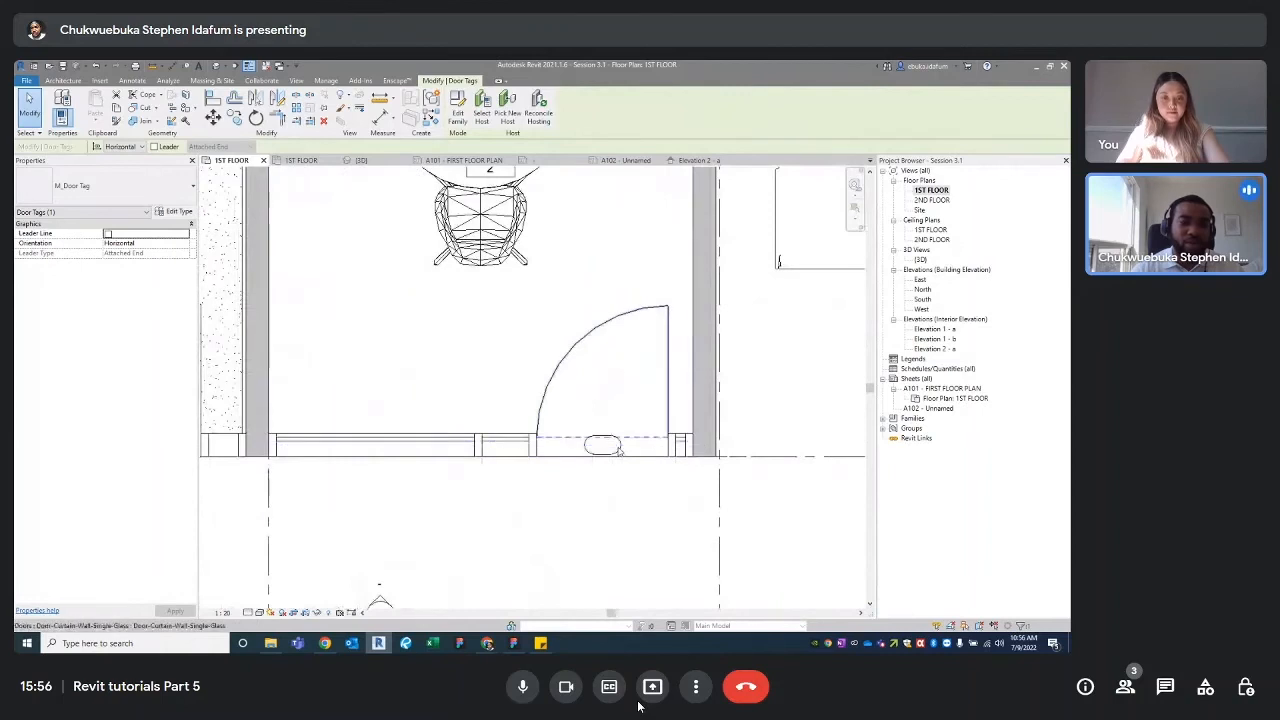
{"action": "left_click", "coordinate": [603, 445]}
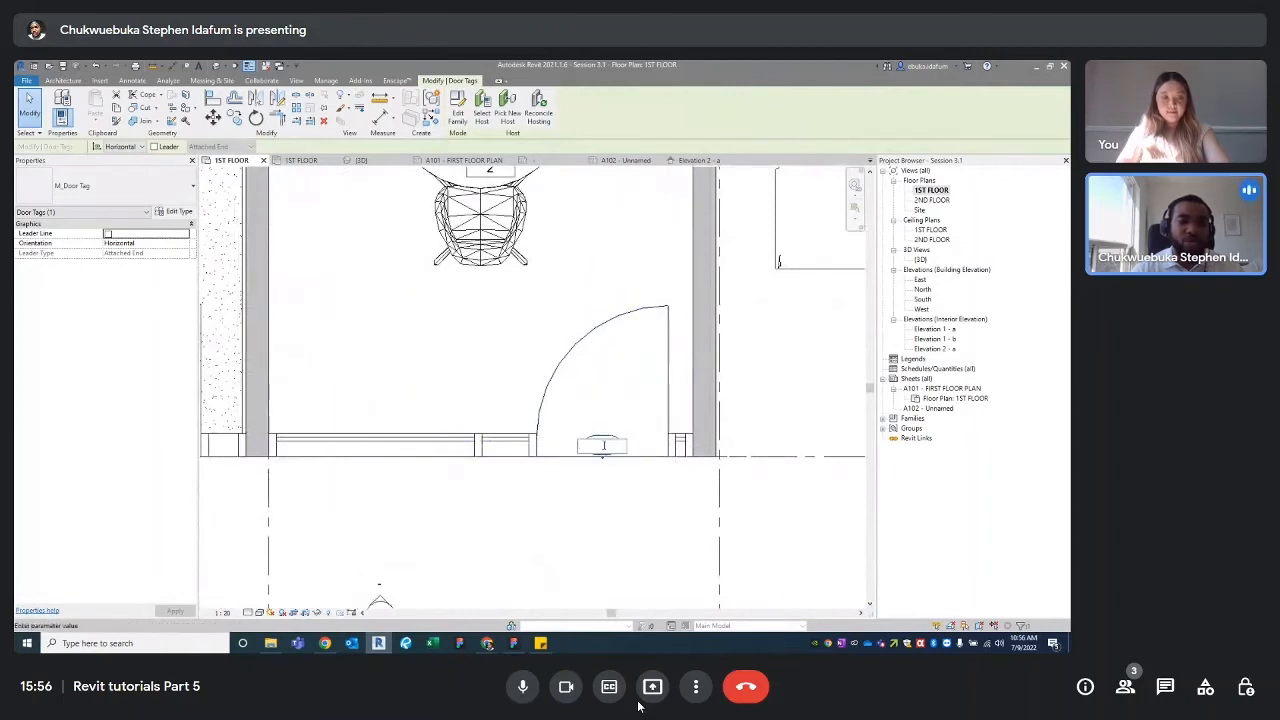
{"action": "key", "text": "Return"}
{"action": "scroll", "coordinate": [608, 495], "scroll_direction": "down", "scroll_amount": 4}
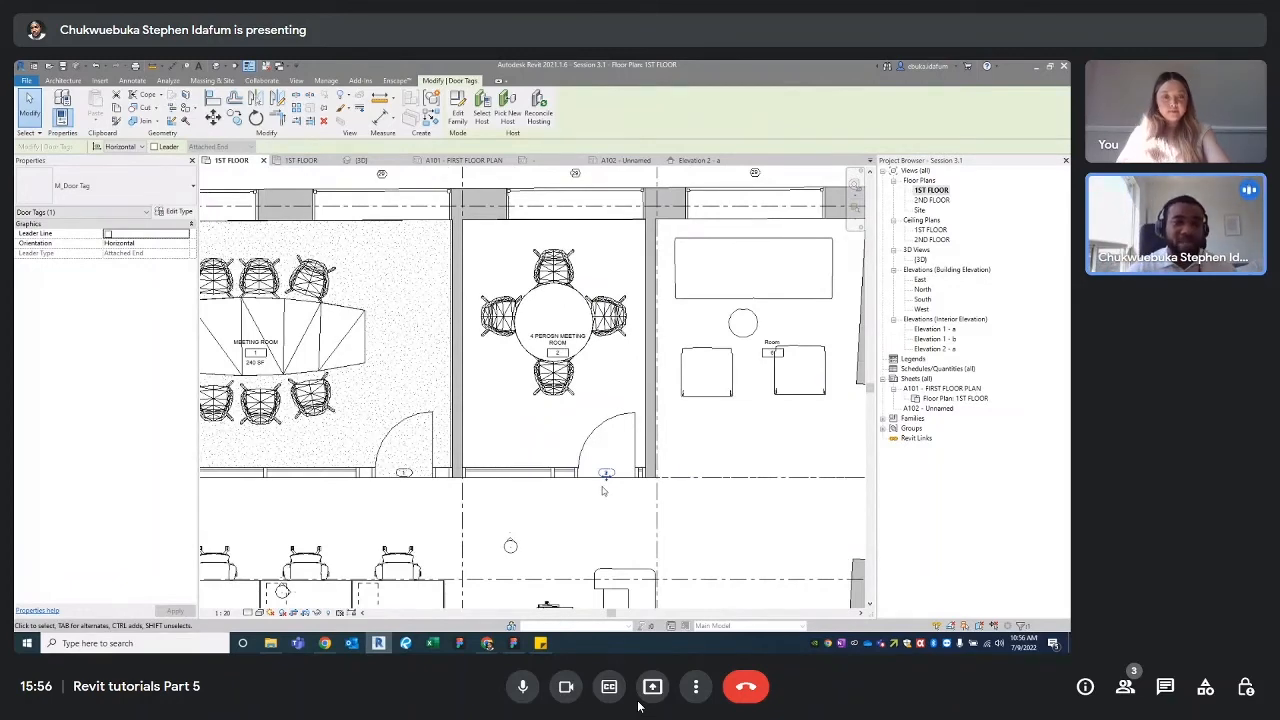
Step: Pull the far clip line of interior Elevation 2 - a in to just behind the meeting rooms' glazed front, about 847 mm offset
{"action": "scroll", "coordinate": [420, 380], "scroll_direction": "down", "scroll_amount": 3}
{"action": "middle_click_drag", "start_coordinate": [425, 383], "coordinate": [421, 325]}
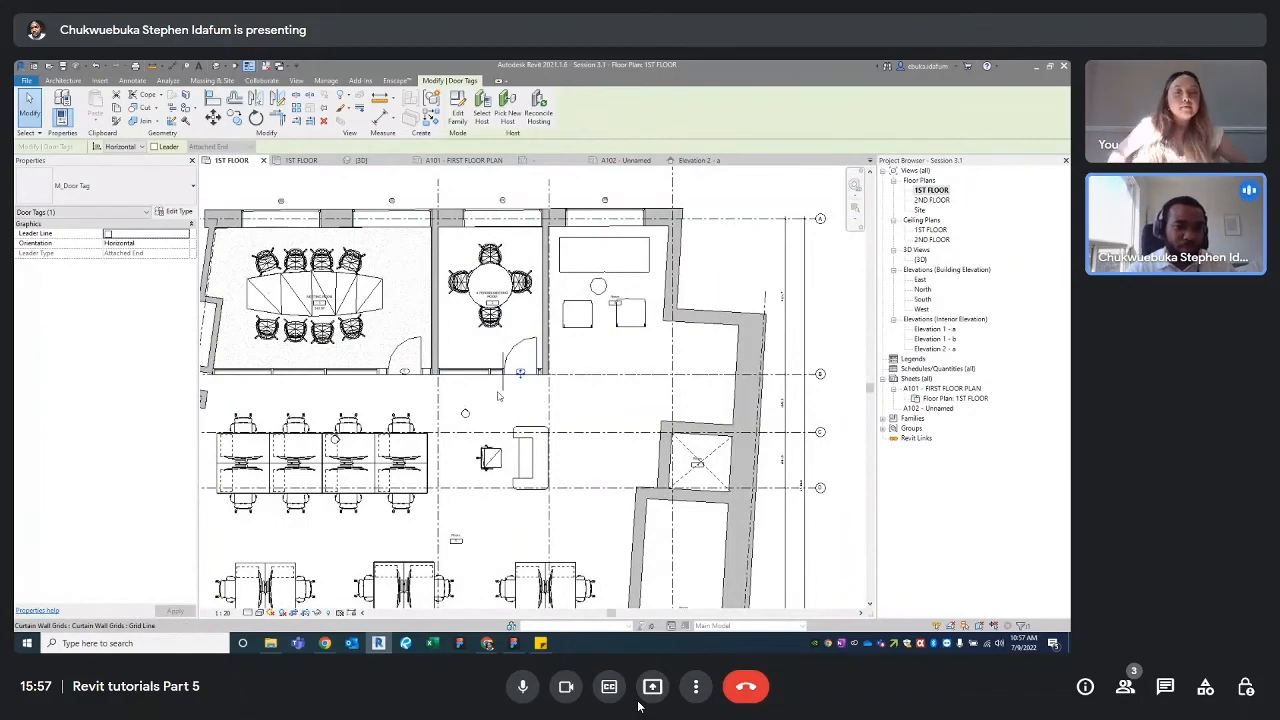
{"action": "scroll", "coordinate": [499, 396], "scroll_direction": "down", "scroll_amount": 4}
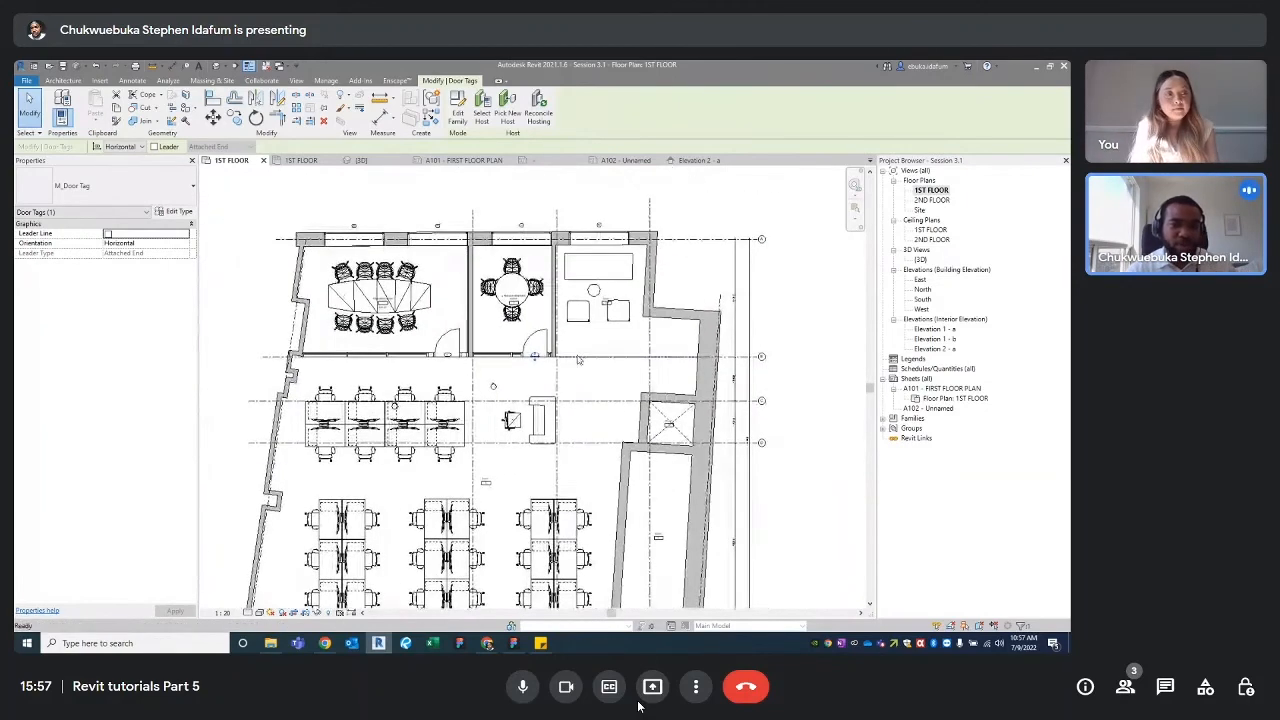
{"action": "scroll", "coordinate": [584, 358], "scroll_direction": "down", "scroll_amount": 1}
{"action": "scroll", "coordinate": [598, 430], "scroll_direction": "up", "scroll_amount": 1}
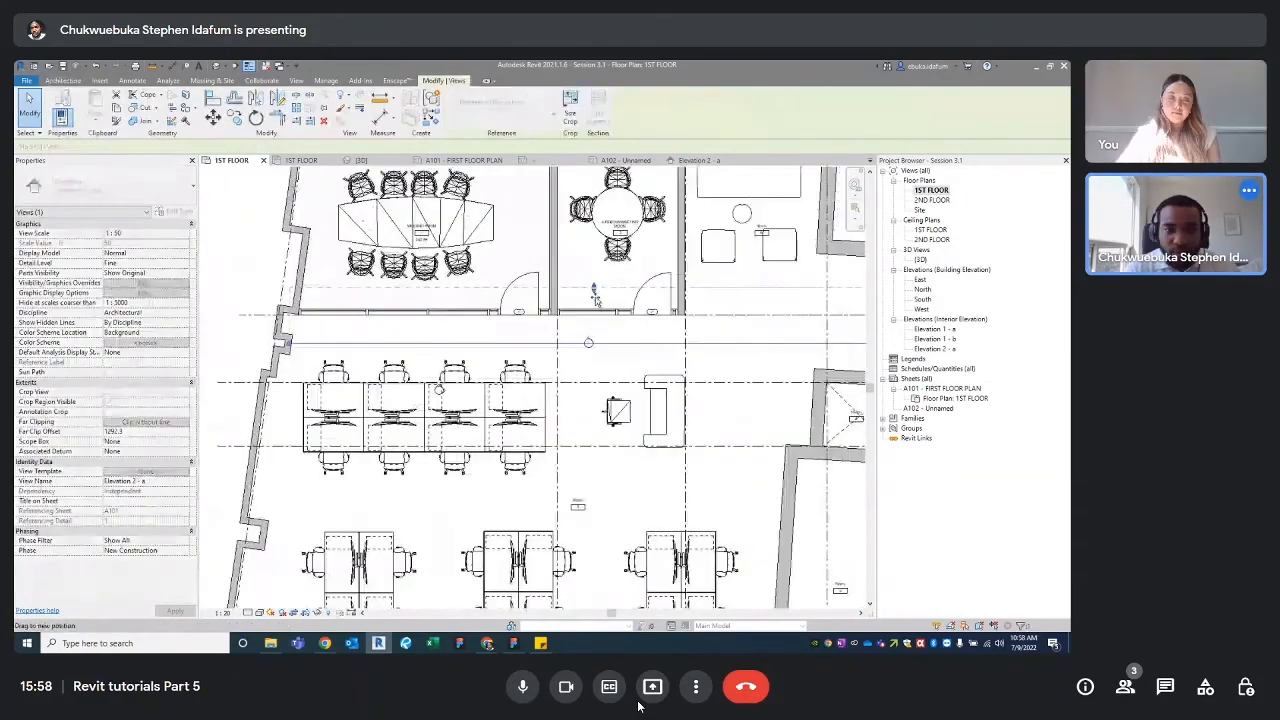
{"action": "left_click_drag", "start_coordinate": [596, 296], "coordinate": [596, 307]}
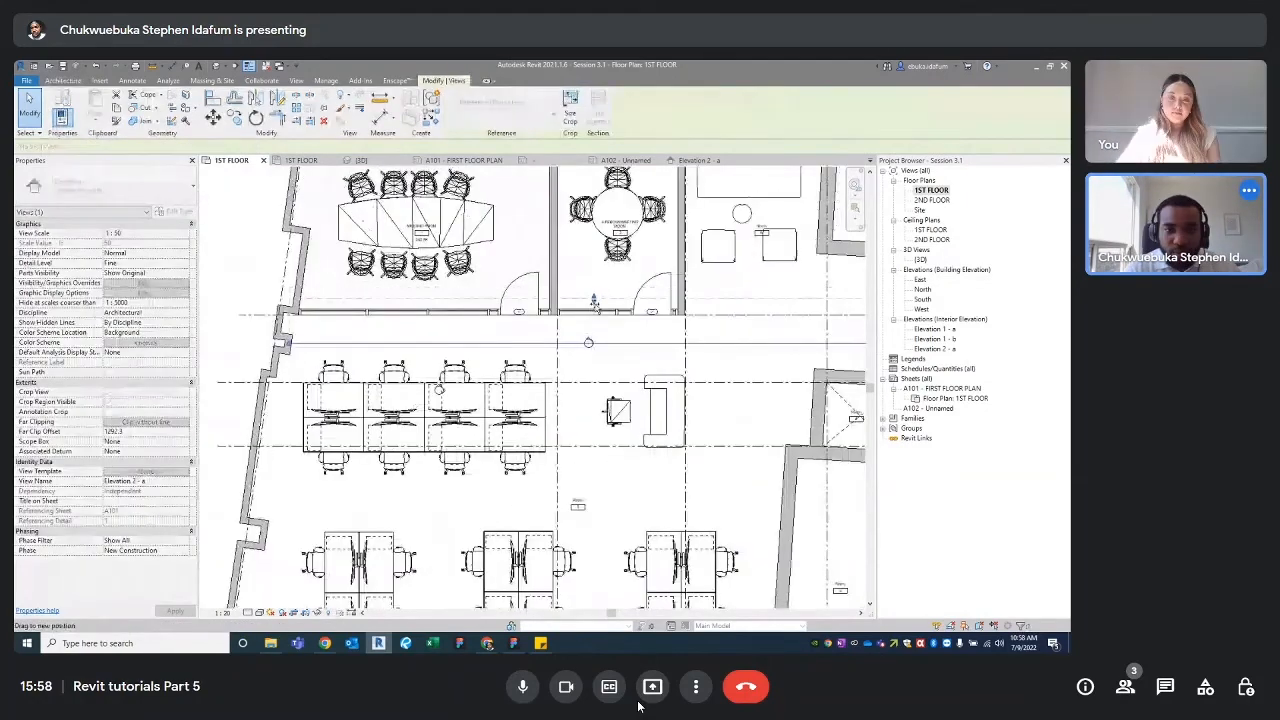
{"action": "scroll", "coordinate": [558, 322], "scroll_direction": "down", "scroll_amount": 2}
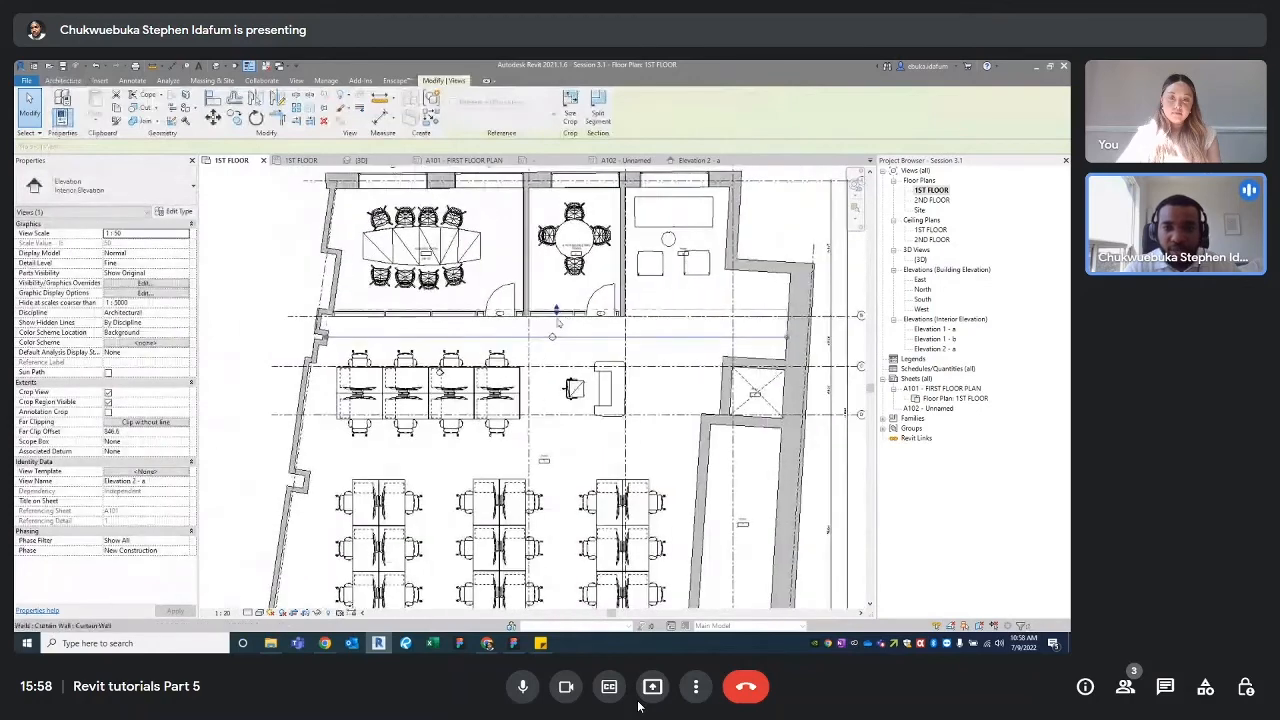
Step: Open the elevation of the meeting rooms' glazed front and set its detail level to Fine
{"action": "double_click", "coordinate": [556, 312]}
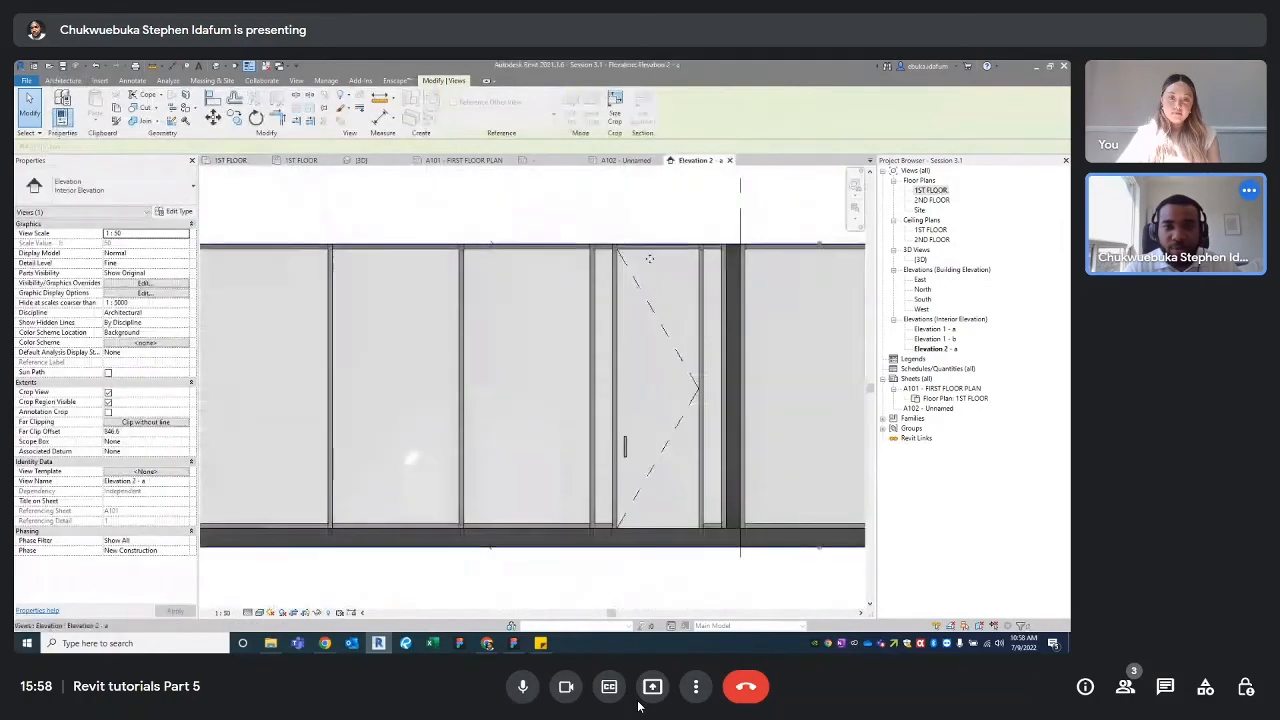
{"action": "scroll", "coordinate": [549, 411], "scroll_direction": "down", "scroll_amount": 2}
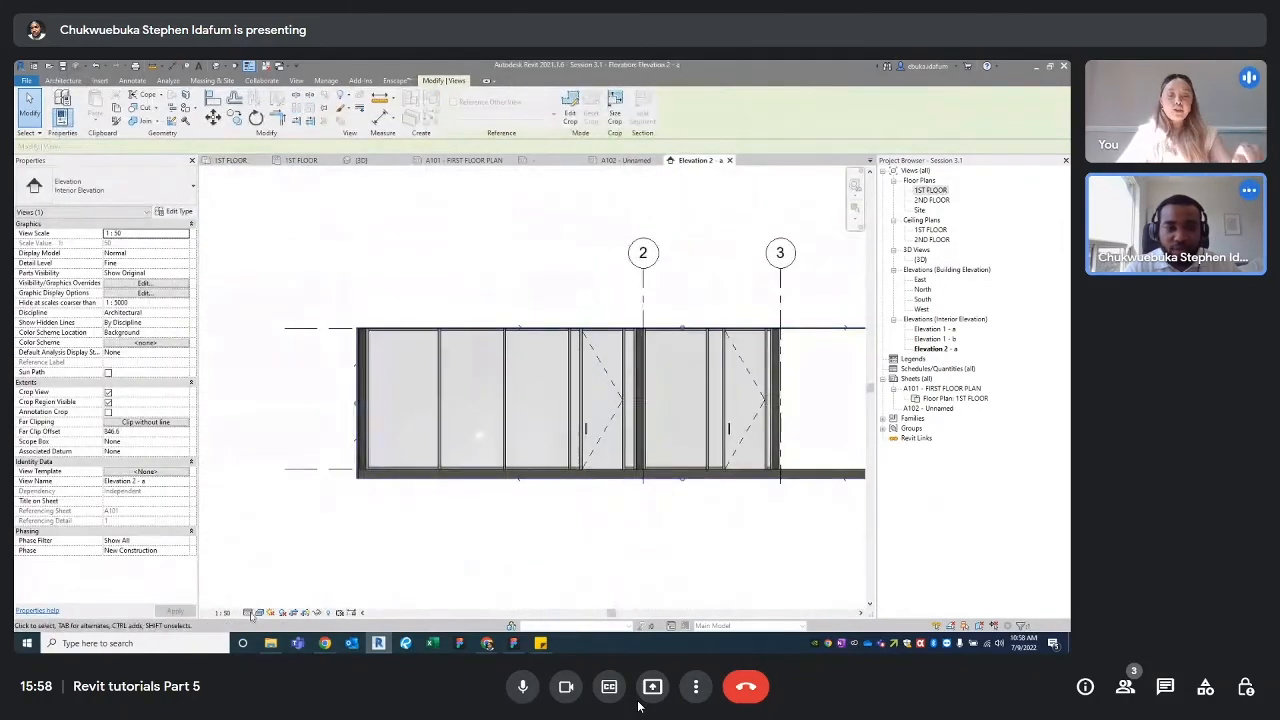
{"action": "left_click", "coordinate": [249, 612]}
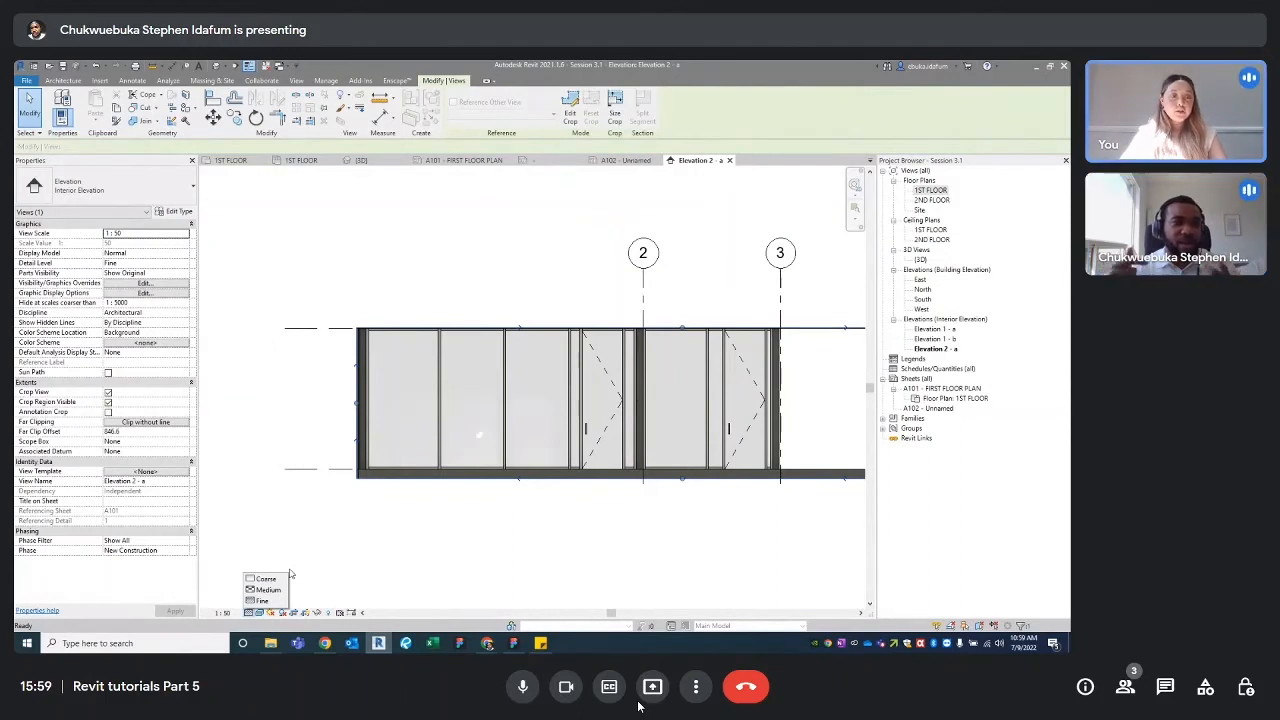
{"action": "left_click", "coordinate": [267, 602]}
{"action": "left_click", "coordinate": [489, 520]}
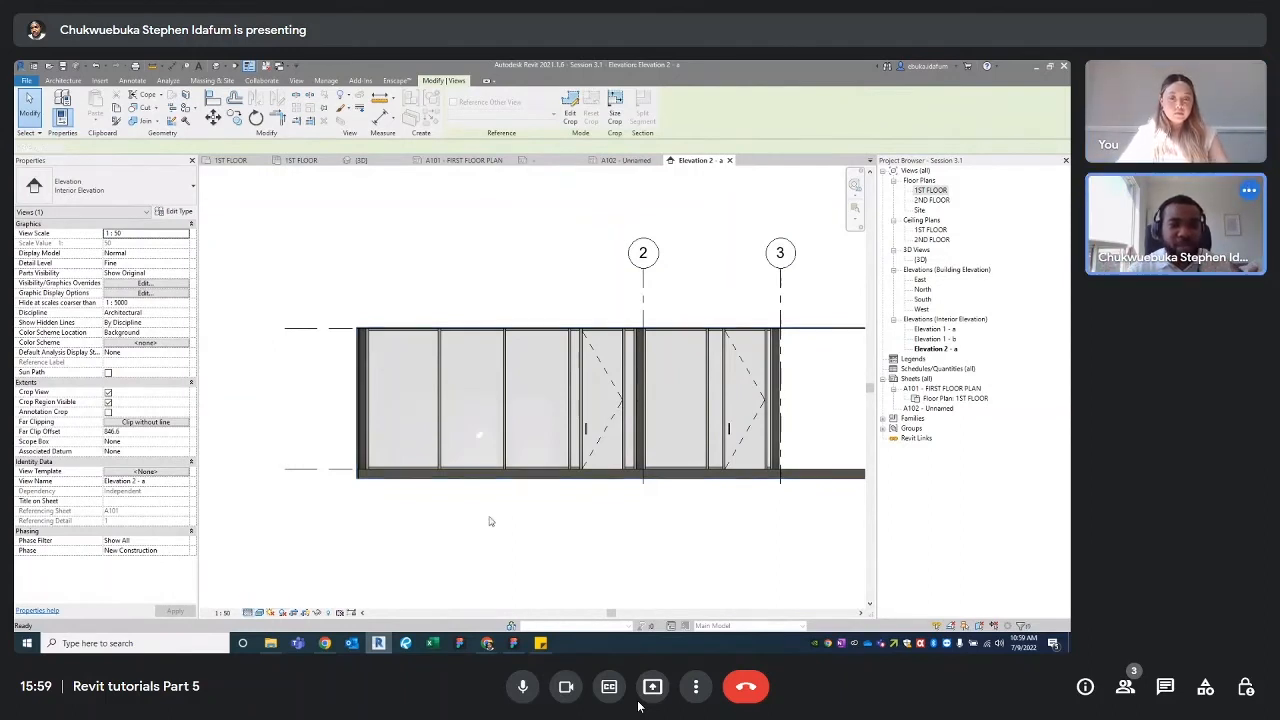
{"action": "middle_click_drag", "start_coordinate": [520, 458], "coordinate": [491, 457]}
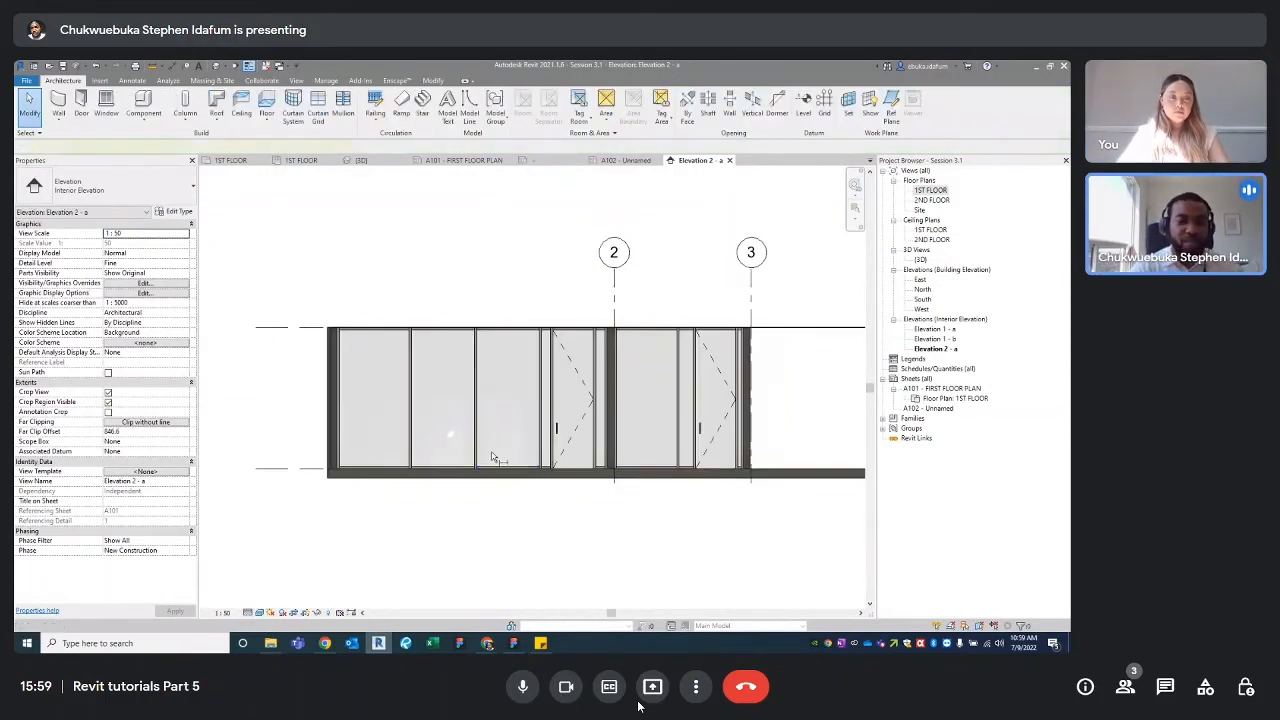
{"action": "key", "text": "d"}
{"action": "key", "text": "i"}
{"action": "scroll", "coordinate": [364, 405], "scroll_direction": "down", "scroll_amount": 5}
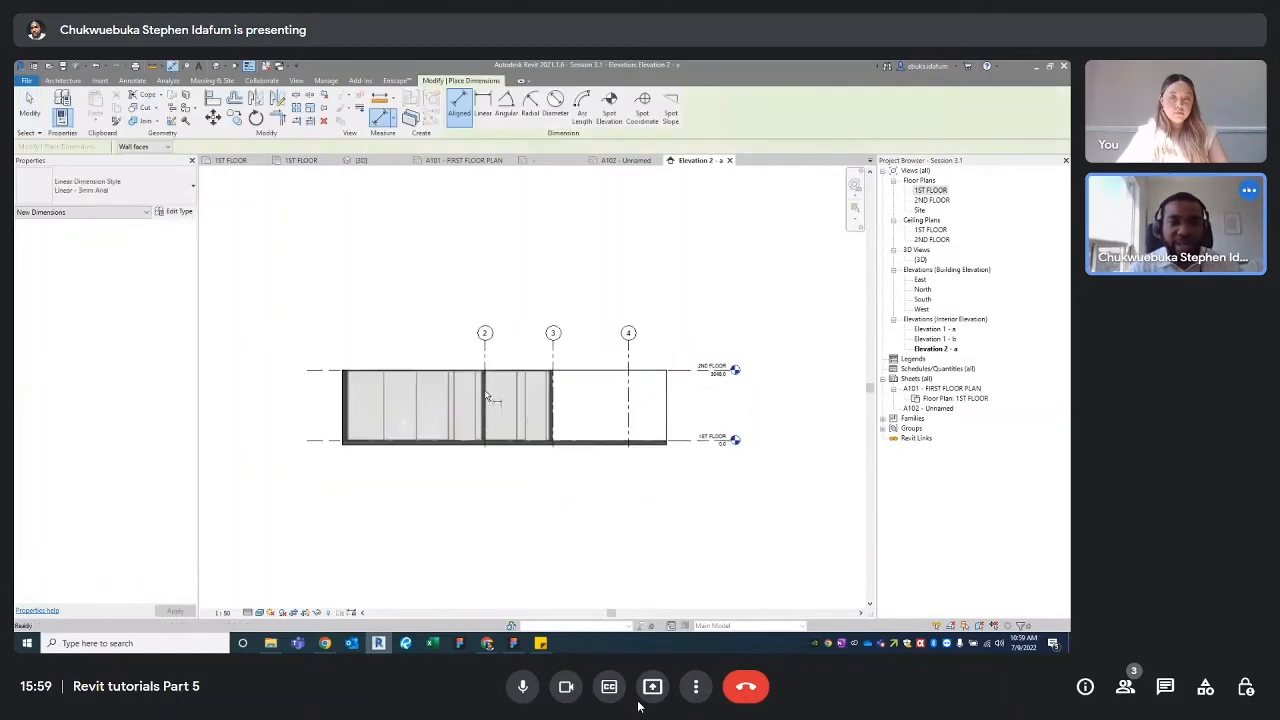
{"action": "scroll", "coordinate": [760, 382], "scroll_direction": "up", "scroll_amount": 3}
{"action": "key", "text": "Escape"}
{"action": "scroll", "coordinate": [689, 360], "scroll_direction": "down", "scroll_amount": 1}
{"action": "middle_click_drag", "start_coordinate": [651, 385], "coordinate": [694, 388]}
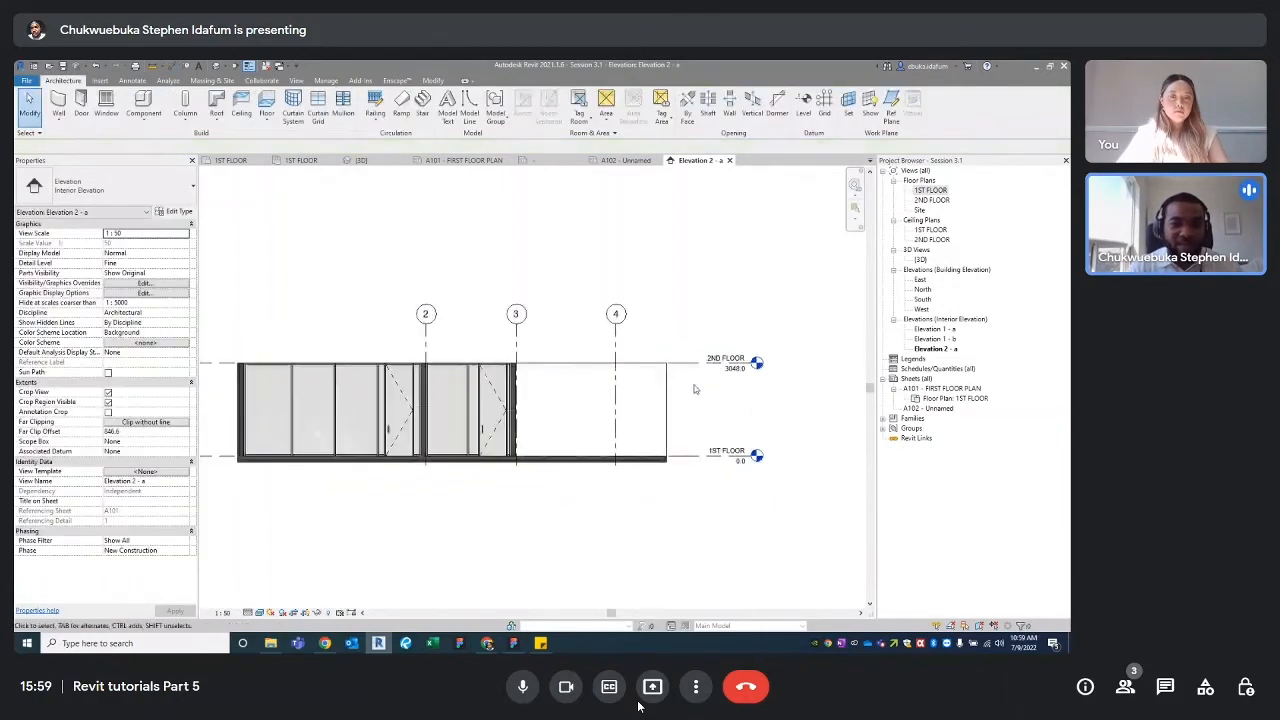
{"action": "middle_click_drag", "start_coordinate": [608, 414], "coordinate": [645, 419]}
{"action": "scroll", "coordinate": [525, 410], "scroll_direction": "up", "scroll_amount": 4}
{"action": "middle_click_drag", "start_coordinate": [521, 417], "coordinate": [576, 421]}
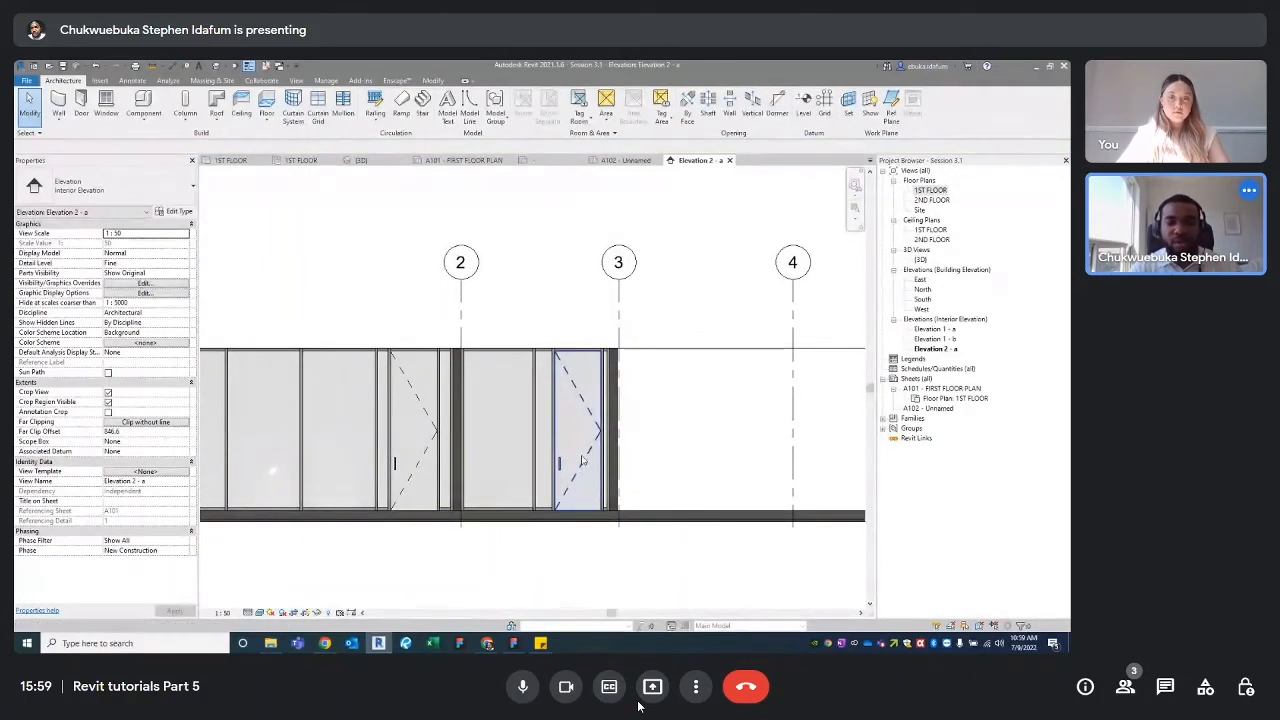
Step: Try tagging the doors of both meeting rooms in interior Elevation 2 - a
{"action": "key", "text": "t"}
{"action": "key", "text": "g"}
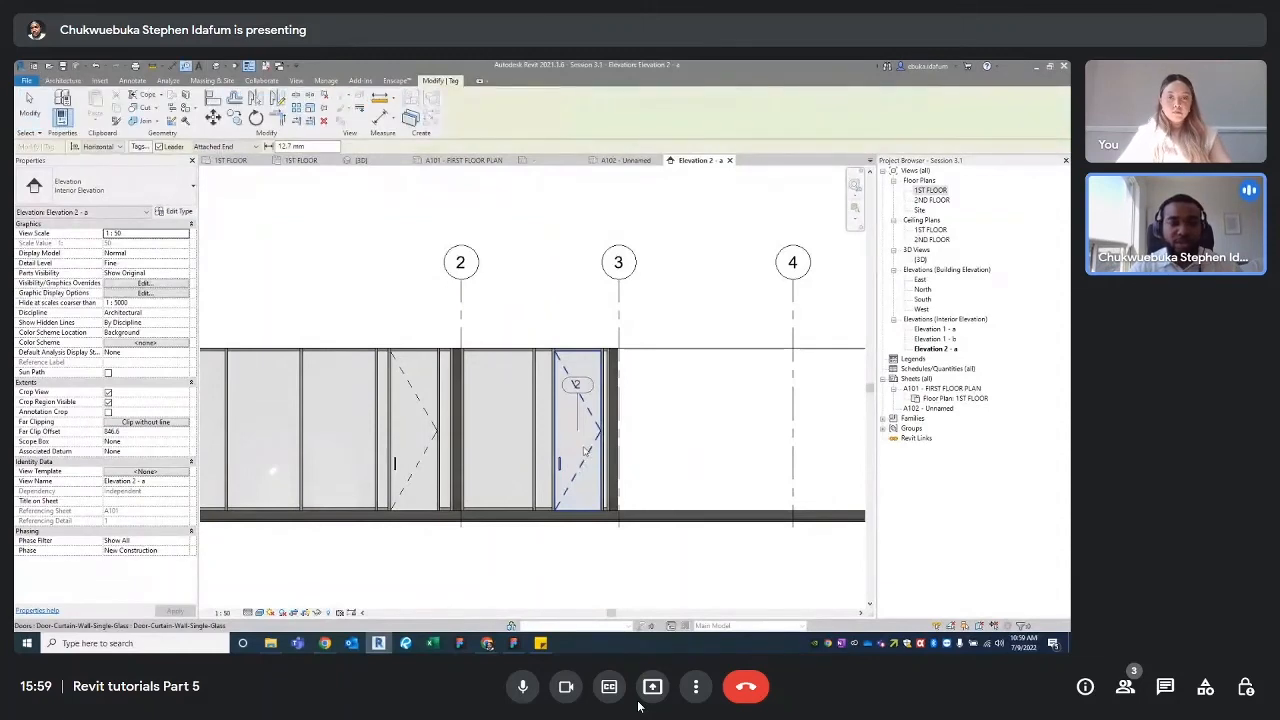
{"action": "left_click", "coordinate": [585, 452]}
{"action": "middle_click_drag", "start_coordinate": [609, 434], "coordinate": [691, 443]}
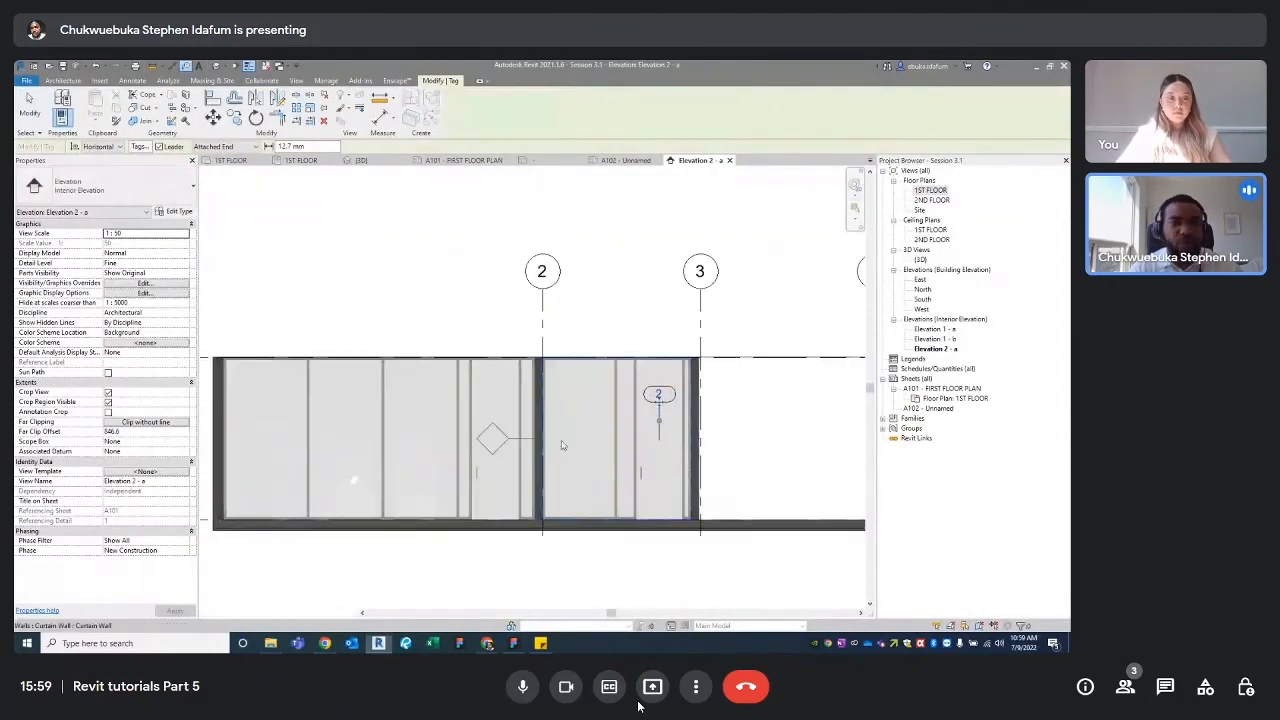
{"action": "left_click", "coordinate": [499, 427]}
{"action": "middle_click_drag", "start_coordinate": [512, 426], "coordinate": [597, 410]}
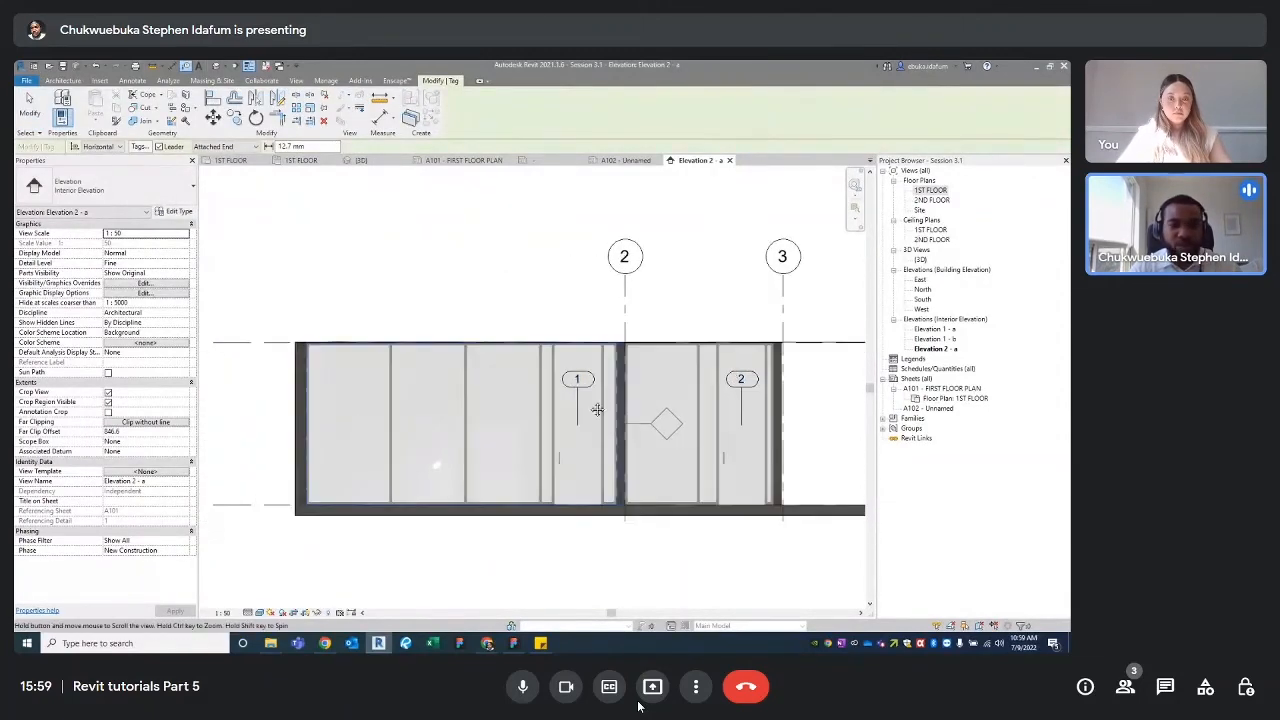
{"action": "key", "text": "Escape"}
{"action": "scroll", "coordinate": [482, 377], "scroll_direction": "up", "scroll_amount": 2}
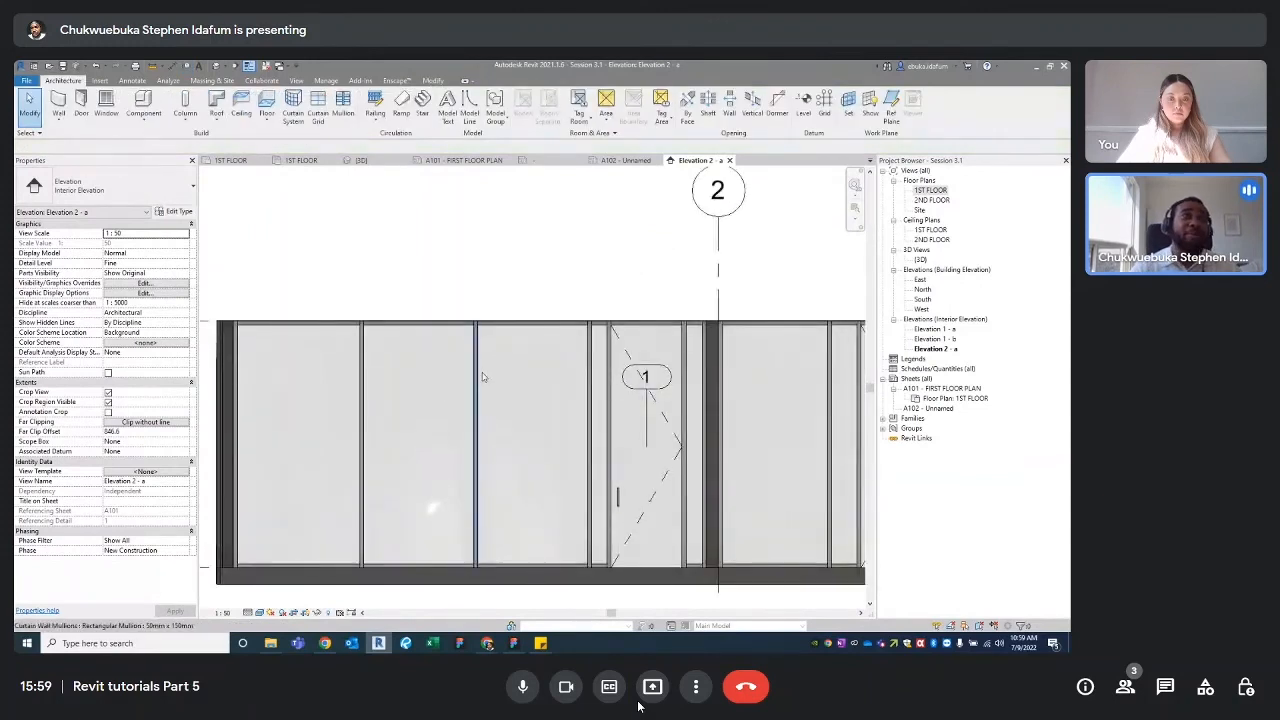
{"action": "scroll", "coordinate": [490, 400], "scroll_direction": "down", "scroll_amount": 2}
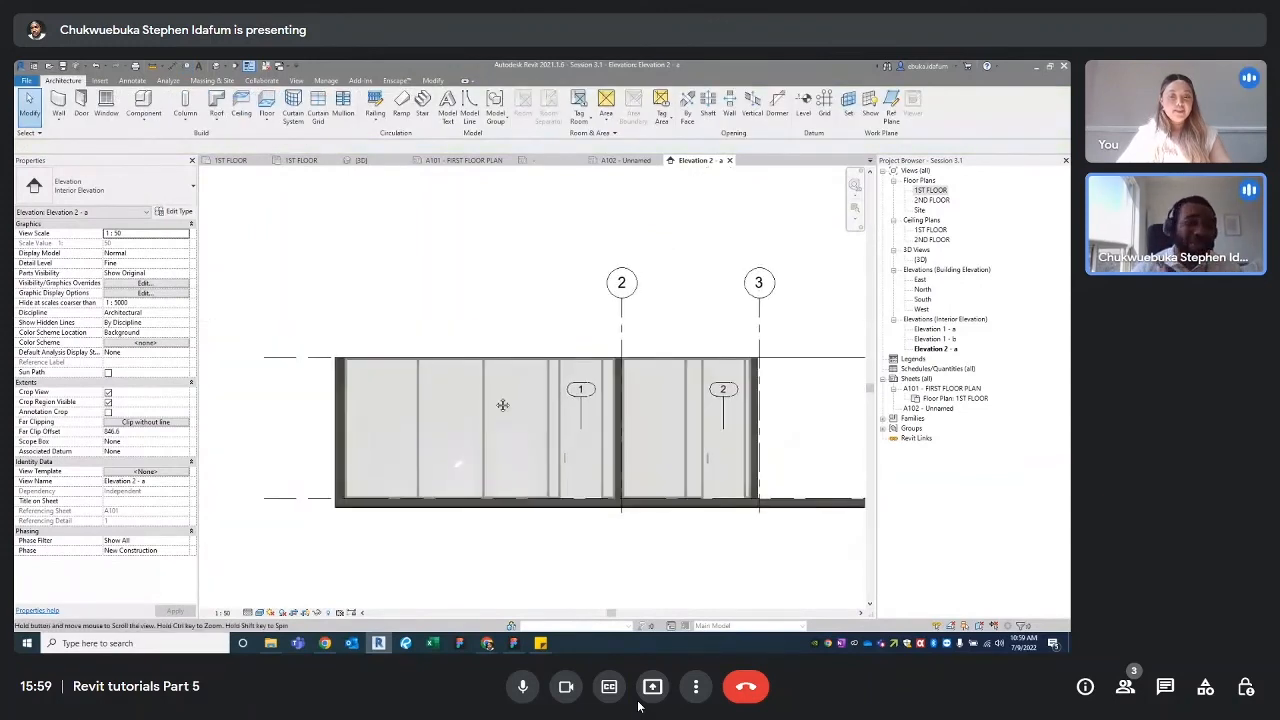
Step: Delete the two door tags from the meeting rooms' elevation
{"action": "left_click", "coordinate": [739, 392]}
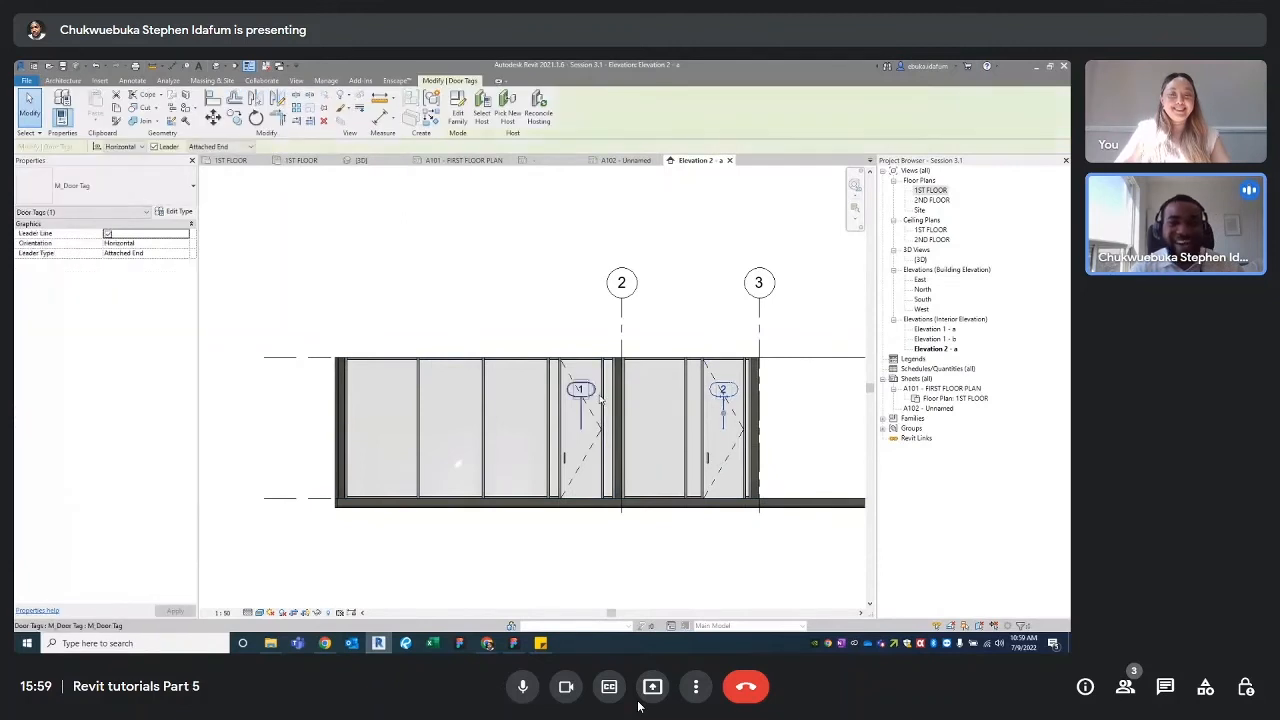
{"action": "left_click", "coordinate": [593, 392], "text": "ctrl"}
{"action": "key", "text": "Delete"}
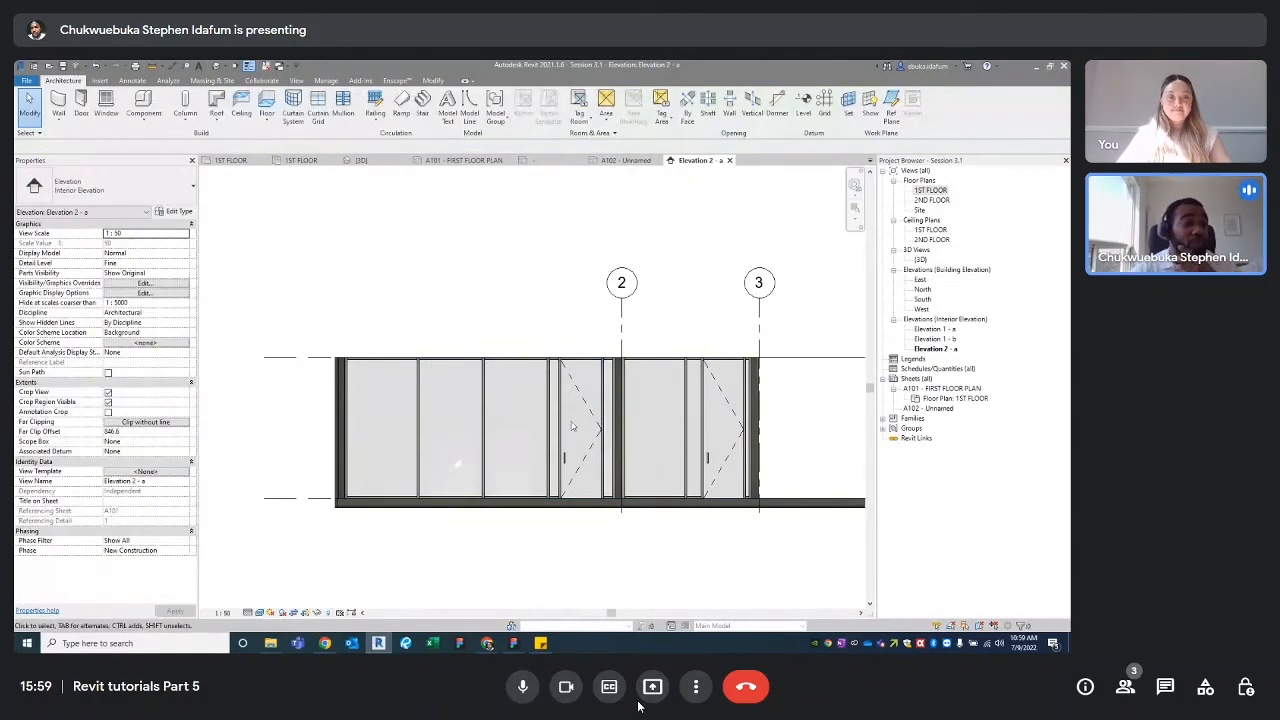
Step: Pull the crop region's far edge in from beyond grid 4 to grid 3, at the end of the meeting rooms' glazed front
{"action": "scroll", "coordinate": [585, 418], "scroll_direction": "down", "scroll_amount": 1}
{"action": "middle_click_drag", "start_coordinate": [585, 418], "coordinate": [553, 451]}
{"action": "scroll", "coordinate": [689, 440], "scroll_direction": "down", "scroll_amount": 1}
{"action": "middle_click_drag", "start_coordinate": [689, 440], "coordinate": [592, 438]}
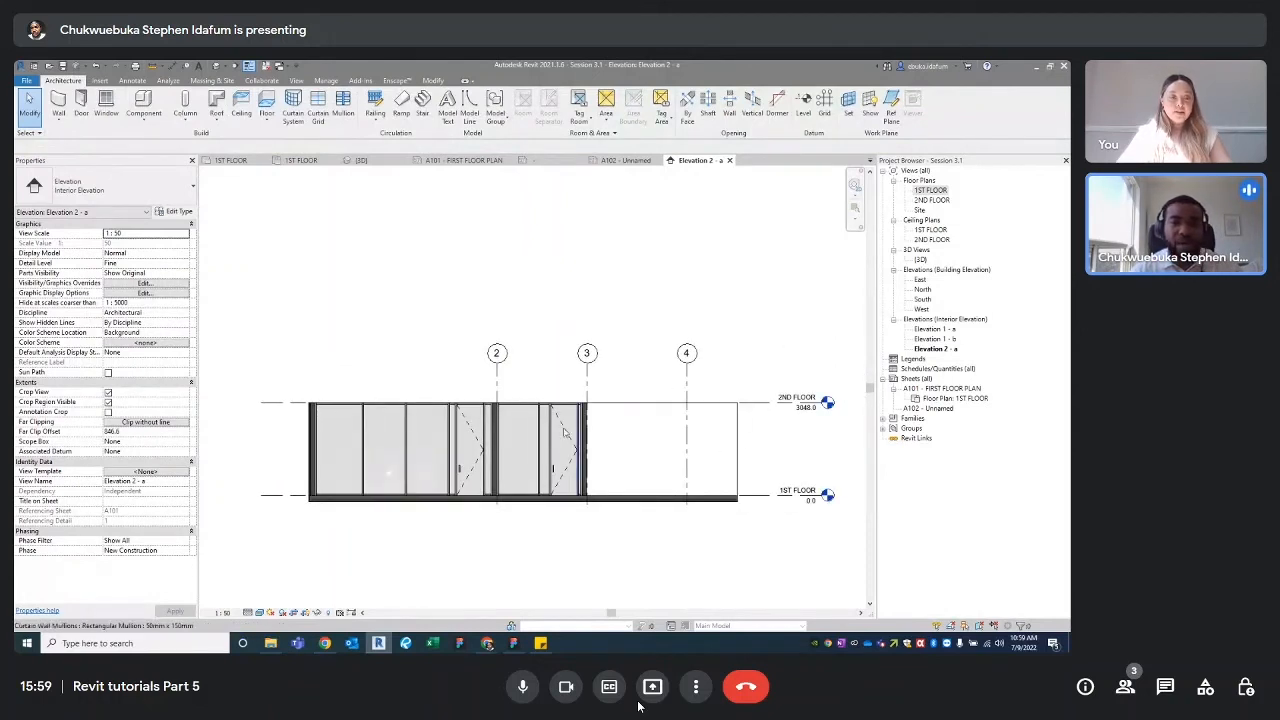
{"action": "left_click", "coordinate": [737, 450]}
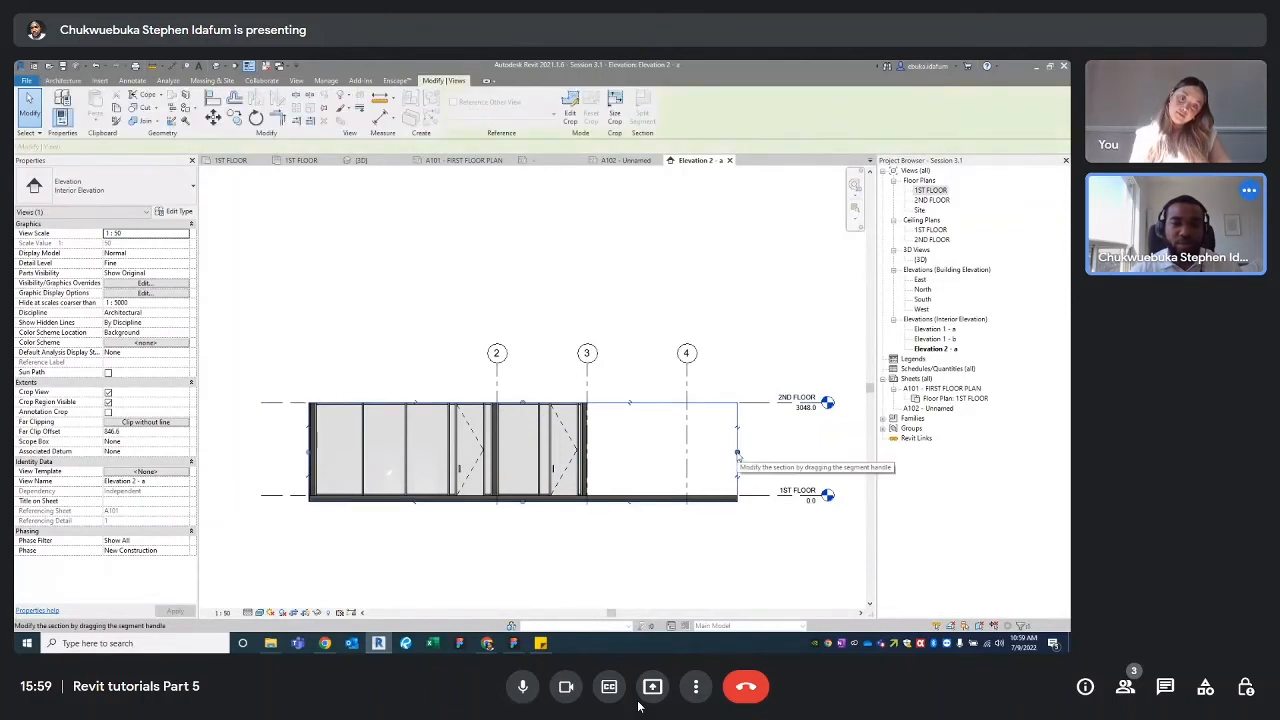
{"action": "left_click_drag", "start_coordinate": [737, 455], "coordinate": [587, 454]}
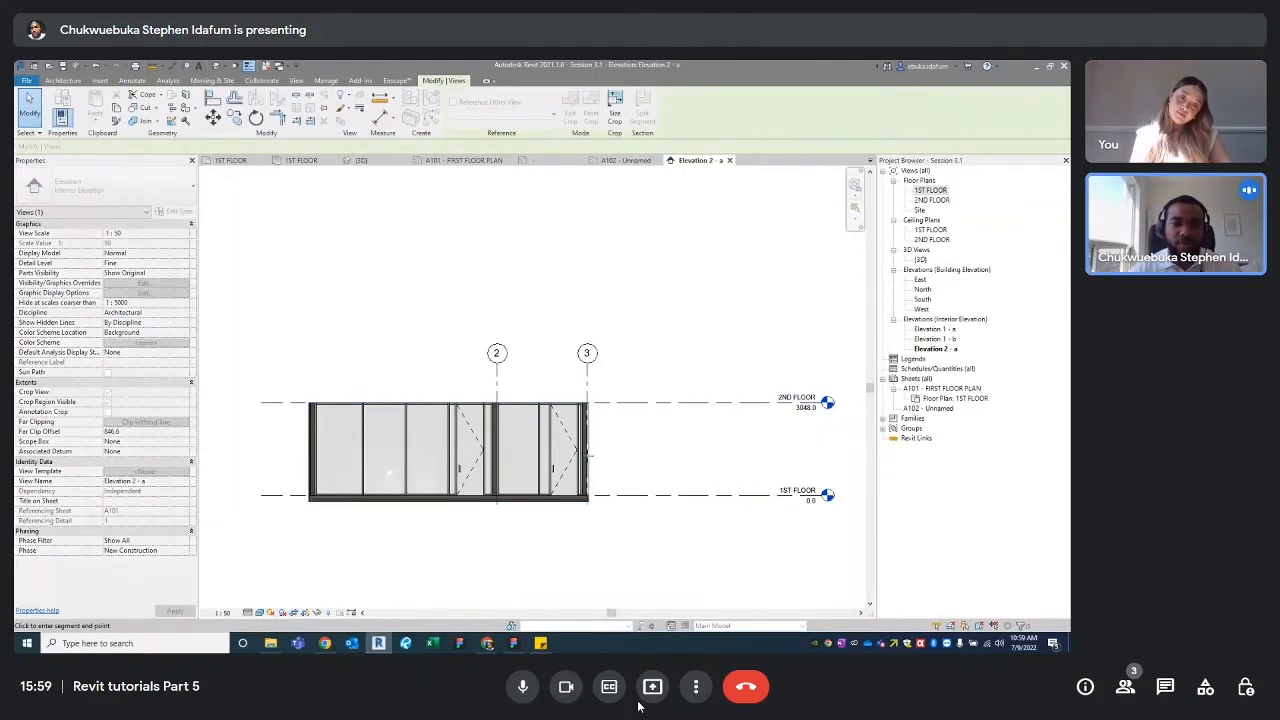
{"action": "left_click", "coordinate": [621, 450]}
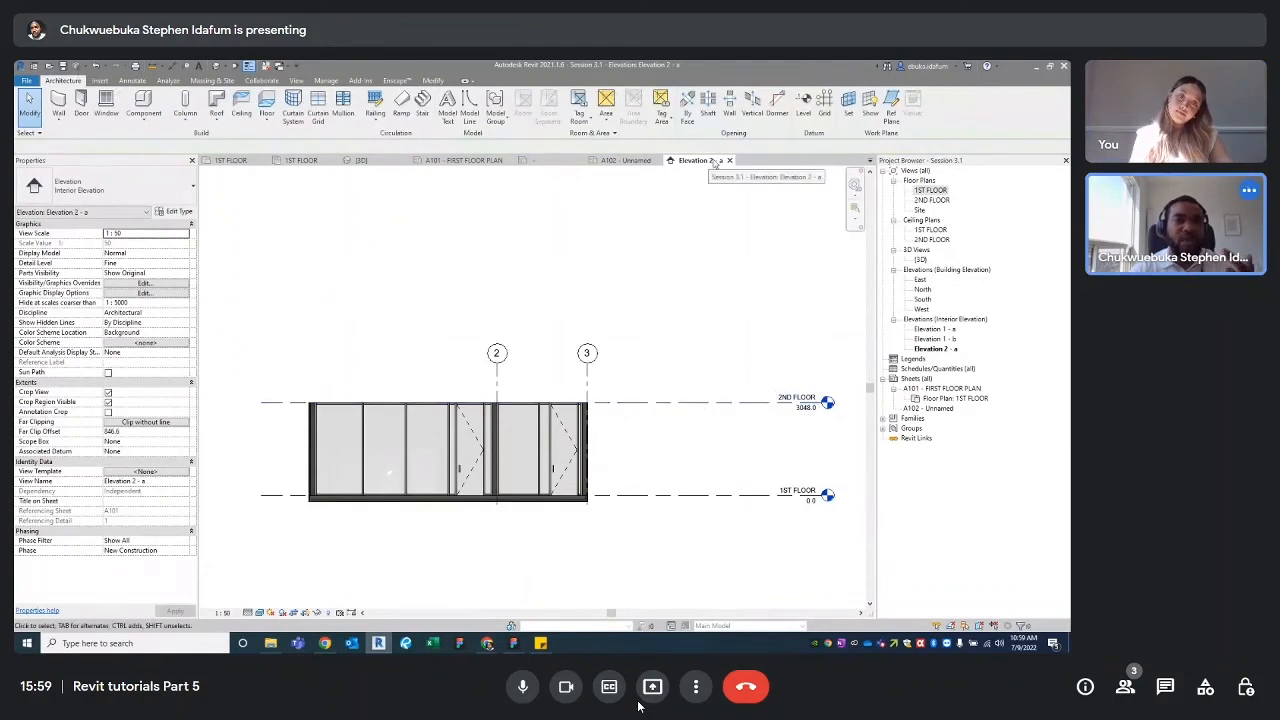
Step: Rename the view Elevation 2 - a as MEETING ROOM ELEVATION
{"action": "right_click", "coordinate": [940, 350]}
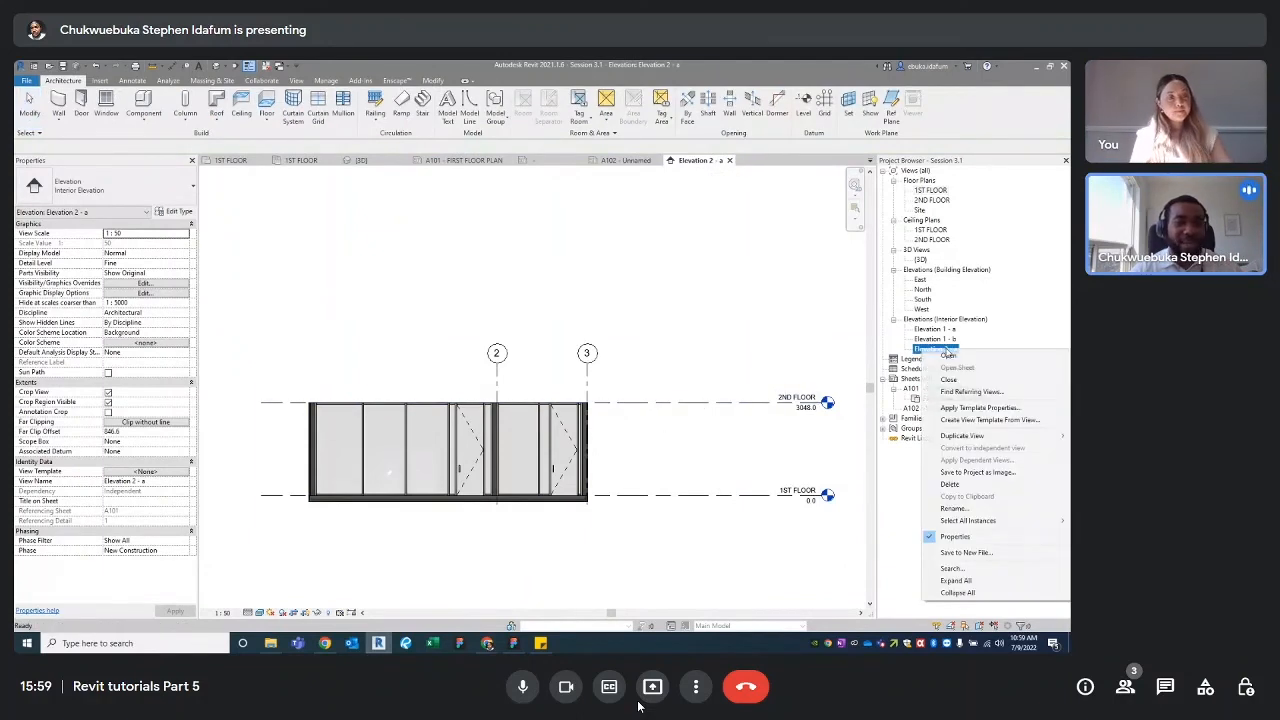
{"action": "left_click", "coordinate": [955, 508]}
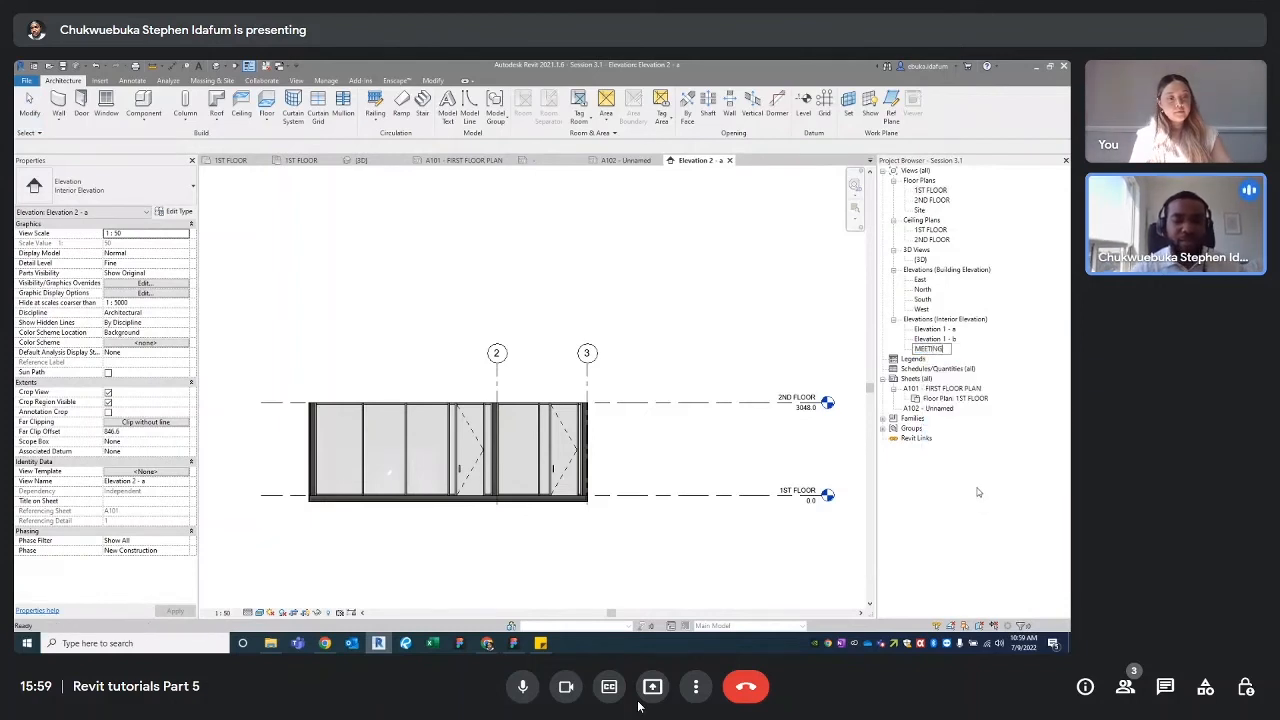
{"action": "type", "text": "MEETING ROOM ELEVATIO"}
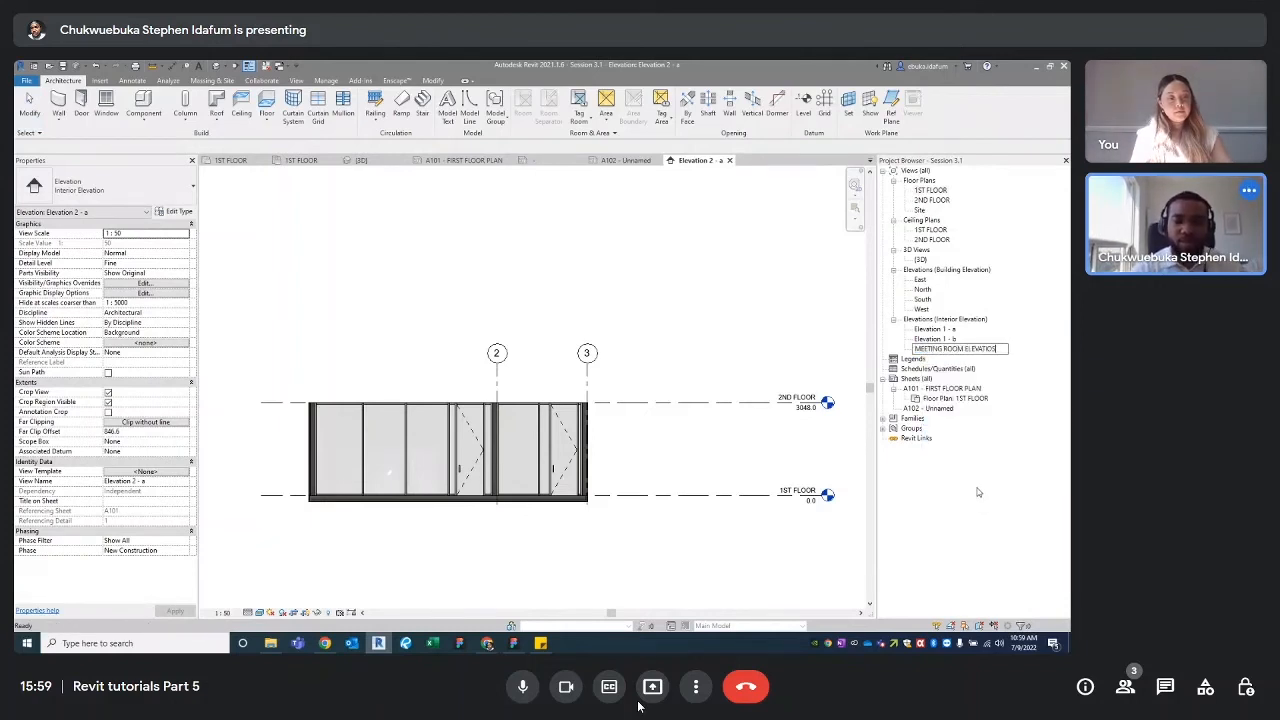
{"action": "type", "text": "N"}
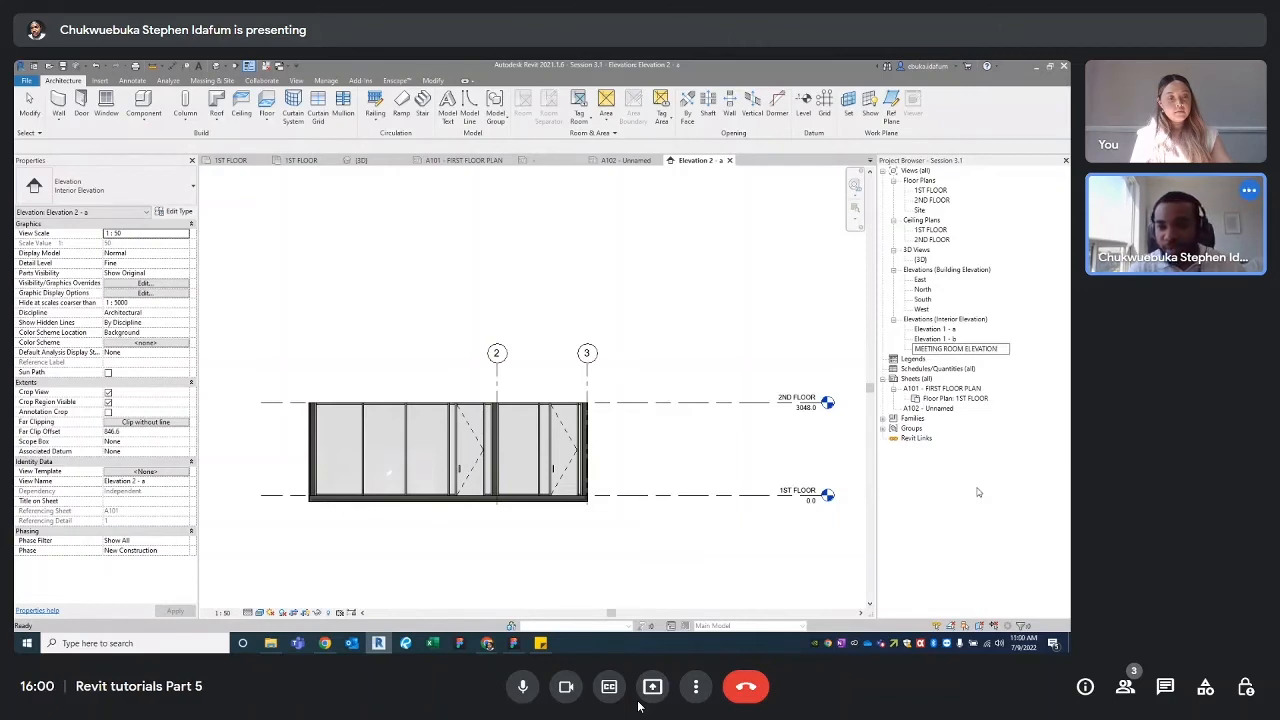
{"action": "key", "text": "Return"}
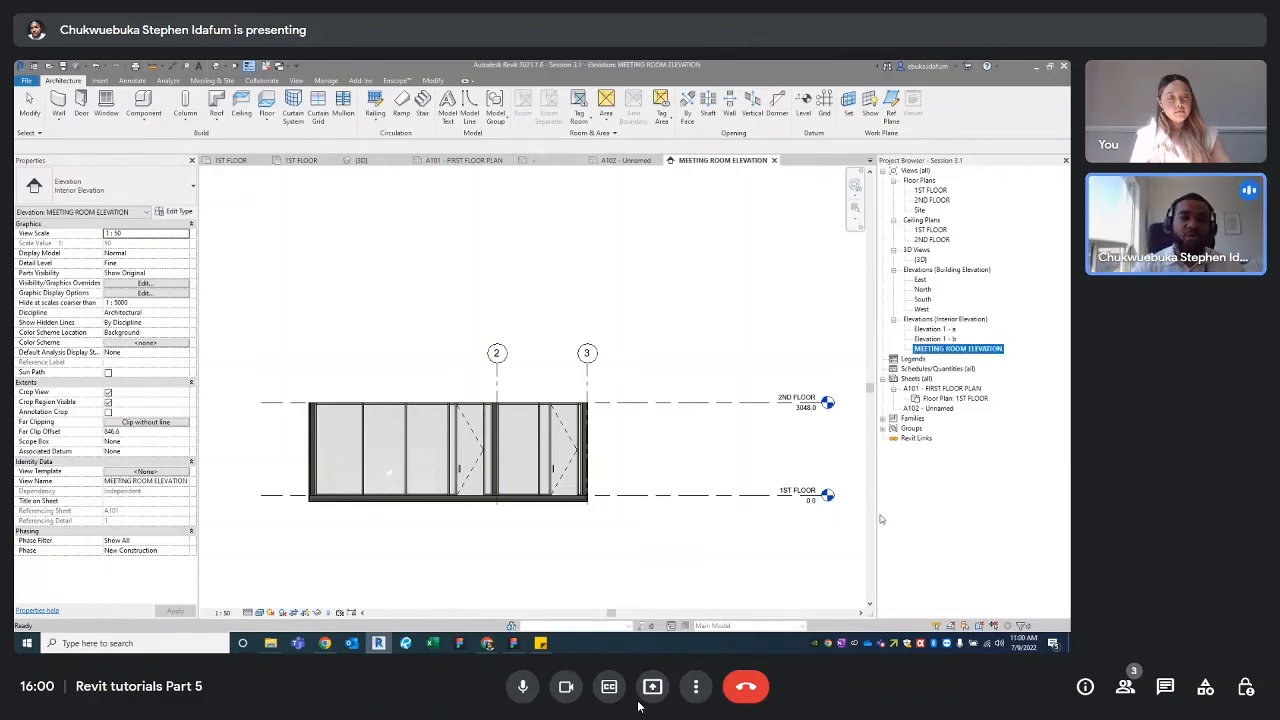
Step: Place the MEETING ROOM ELEVATION view in the uppermost strip of sheet A102
{"action": "left_click", "coordinate": [614, 162]}
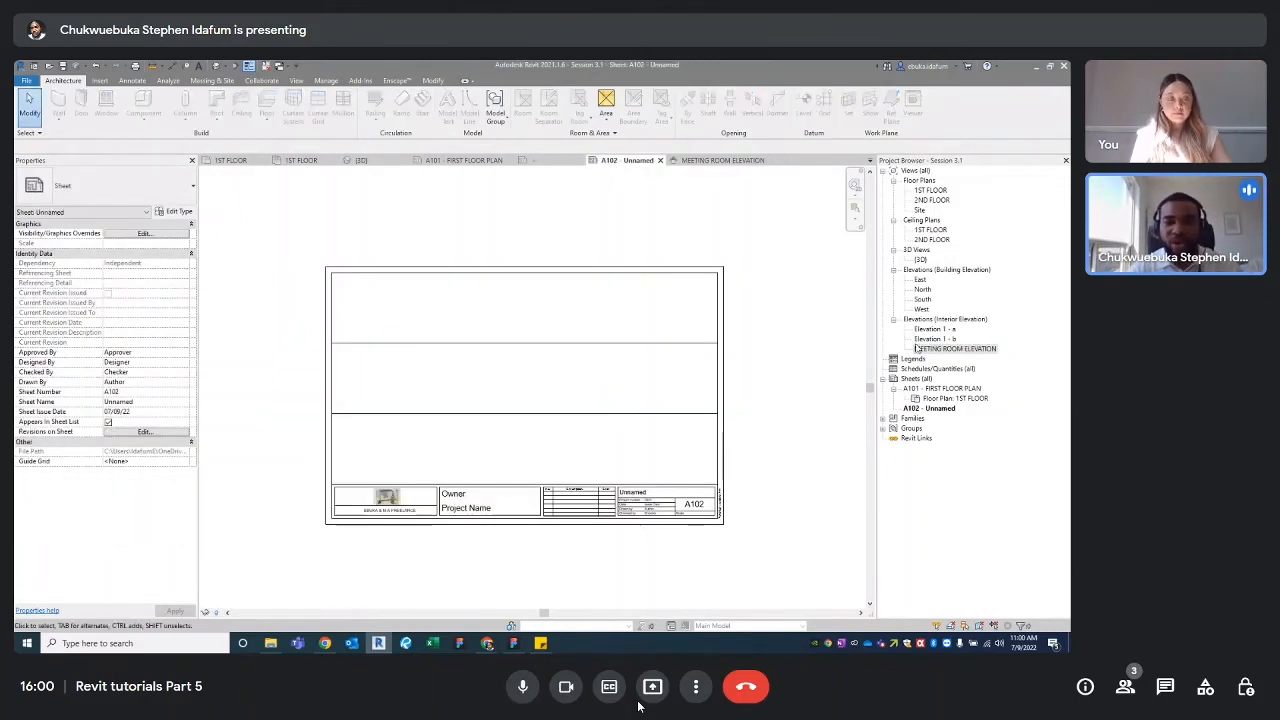
{"action": "left_click_drag", "start_coordinate": [970, 355], "coordinate": [473, 338]}
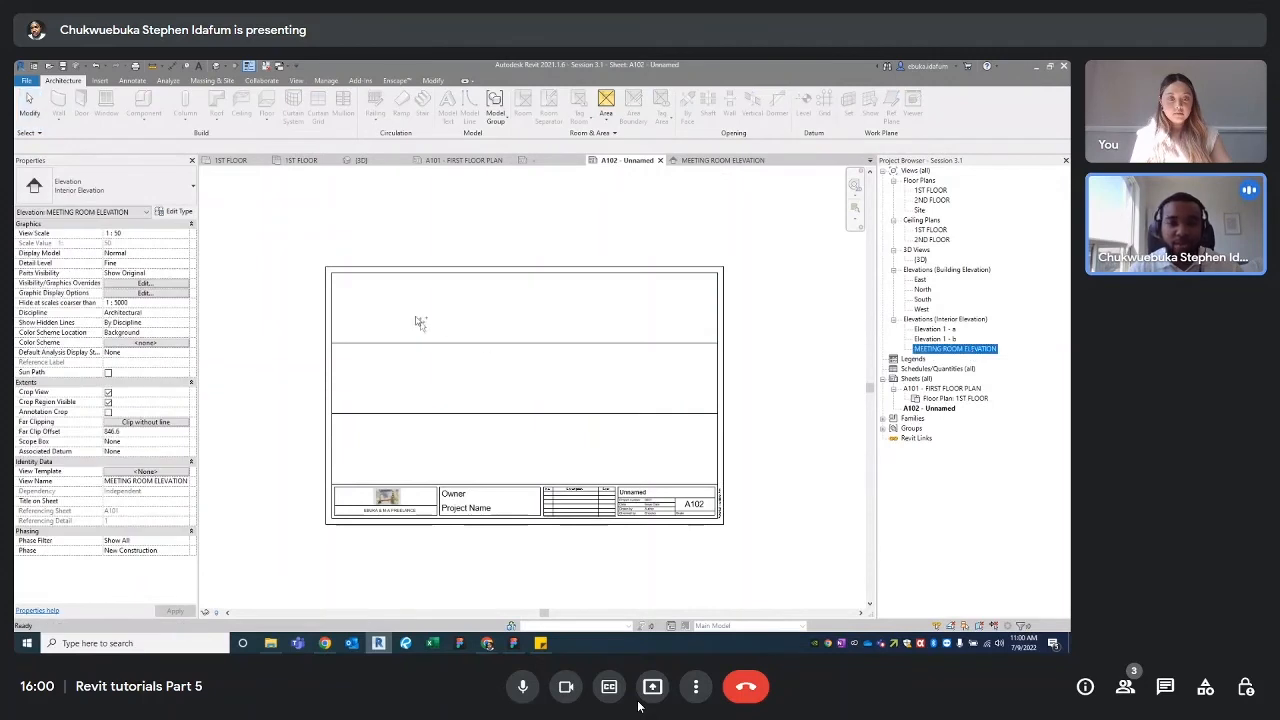
{"action": "left_click", "coordinate": [518, 313]}
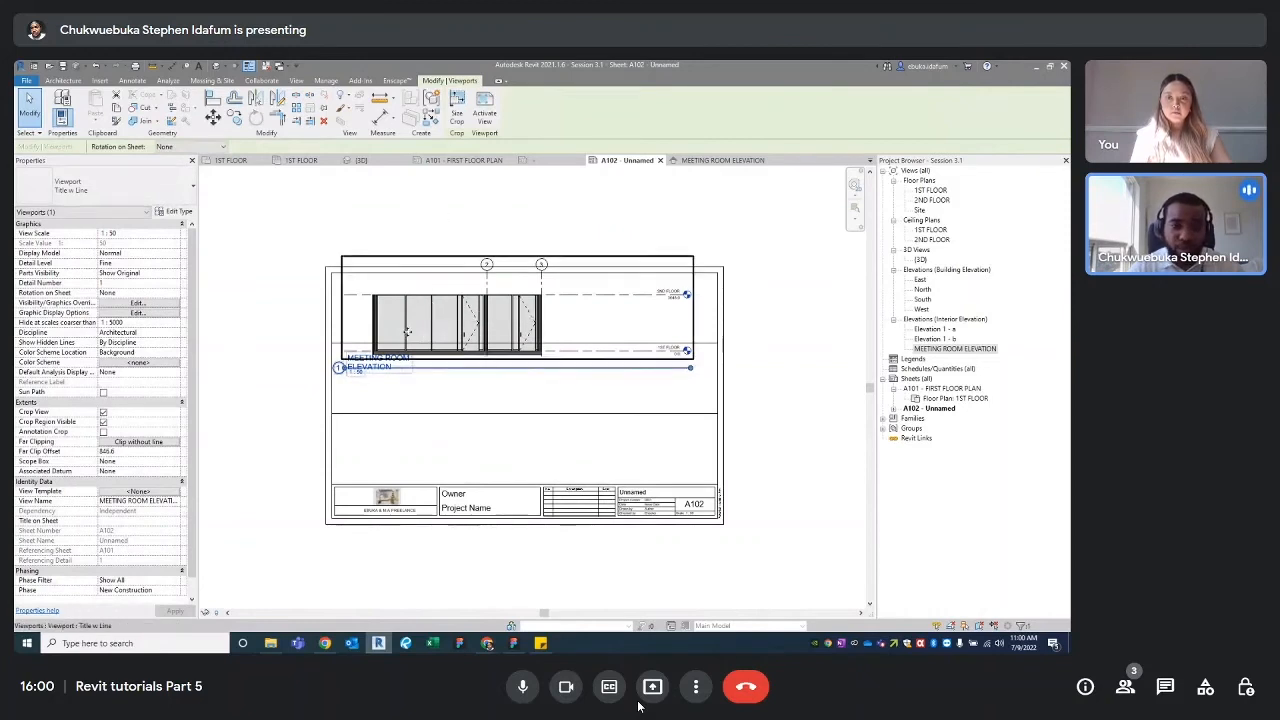
Step: Activate the placed meeting room elevation on sheet A102, try a scale of 1:10 and settle on 1:100
{"action": "scroll", "coordinate": [407, 332], "scroll_direction": "up", "scroll_amount": 2}
{"action": "key", "text": "Escape"}
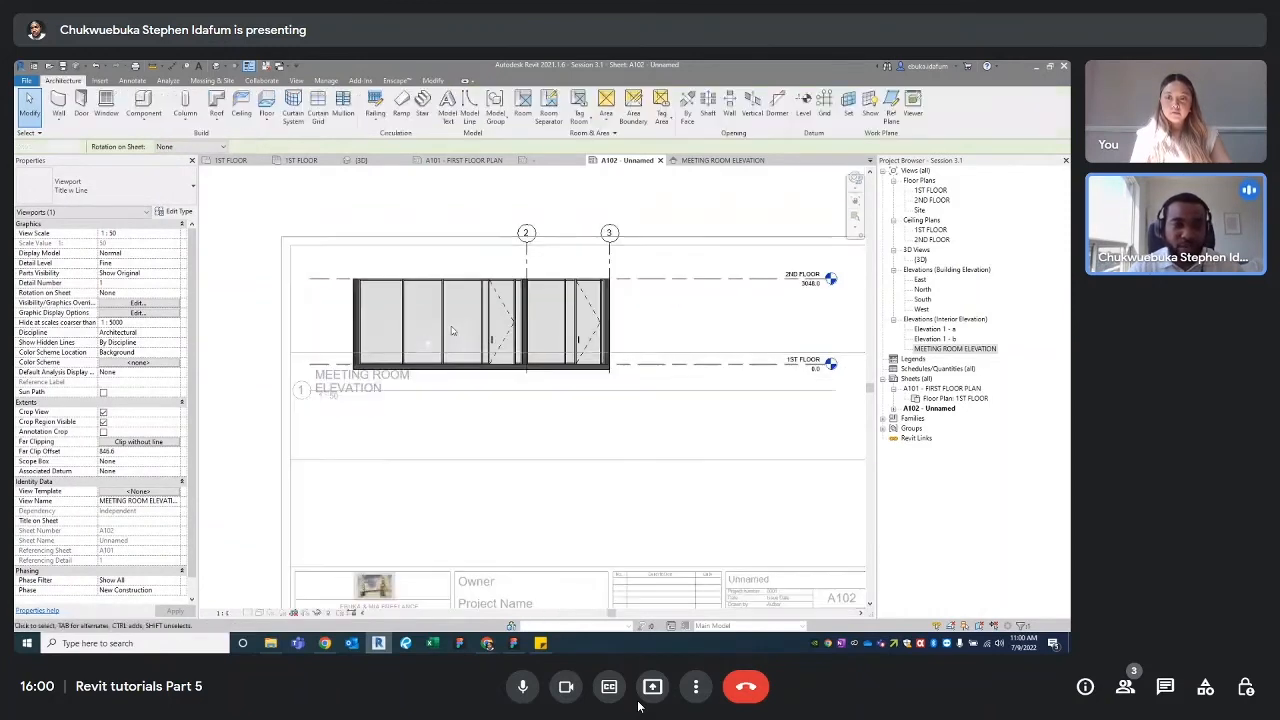
{"action": "left_click", "coordinate": [222, 613]}
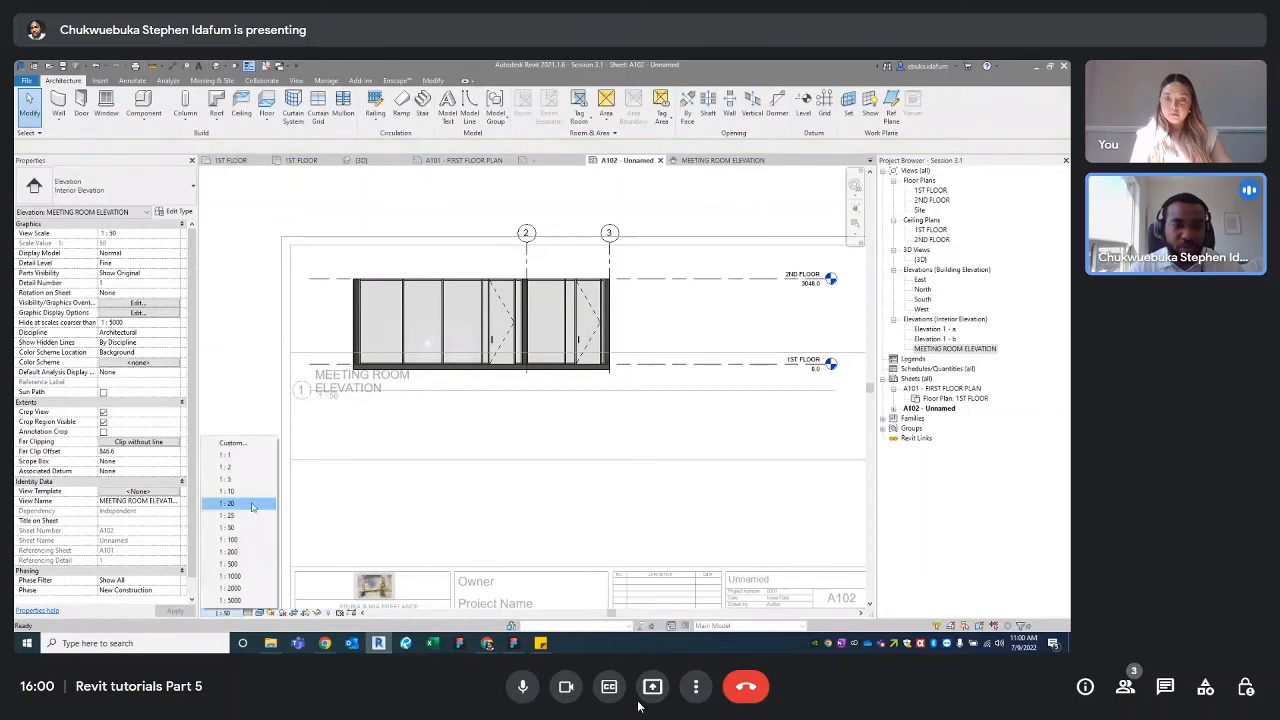
{"action": "left_click", "coordinate": [242, 493]}
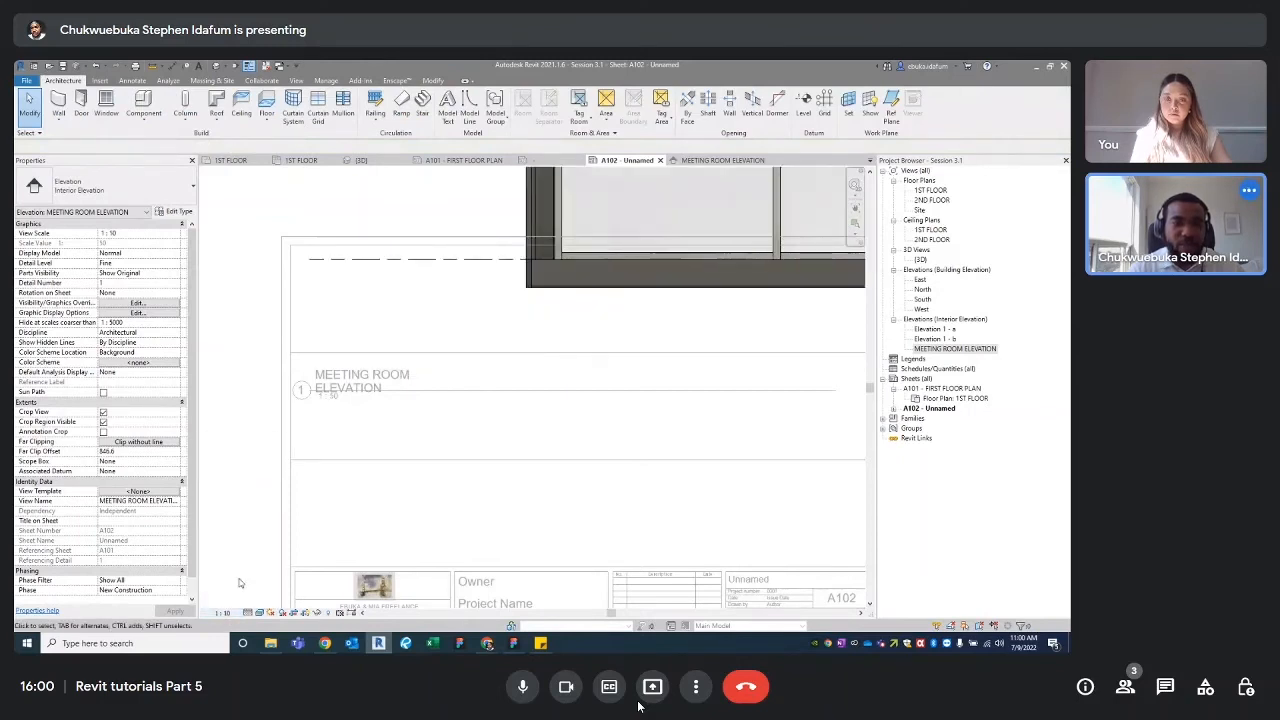
{"action": "left_click", "coordinate": [222, 613]}
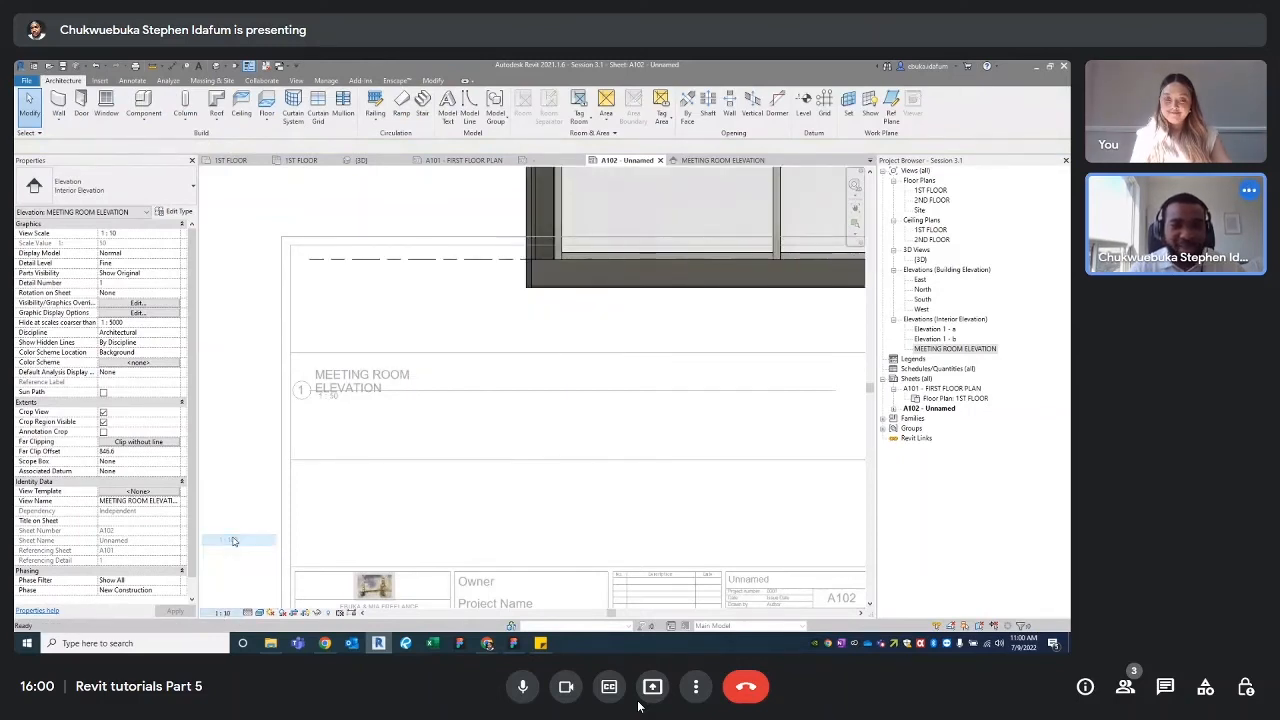
{"action": "left_click", "coordinate": [233, 541]}
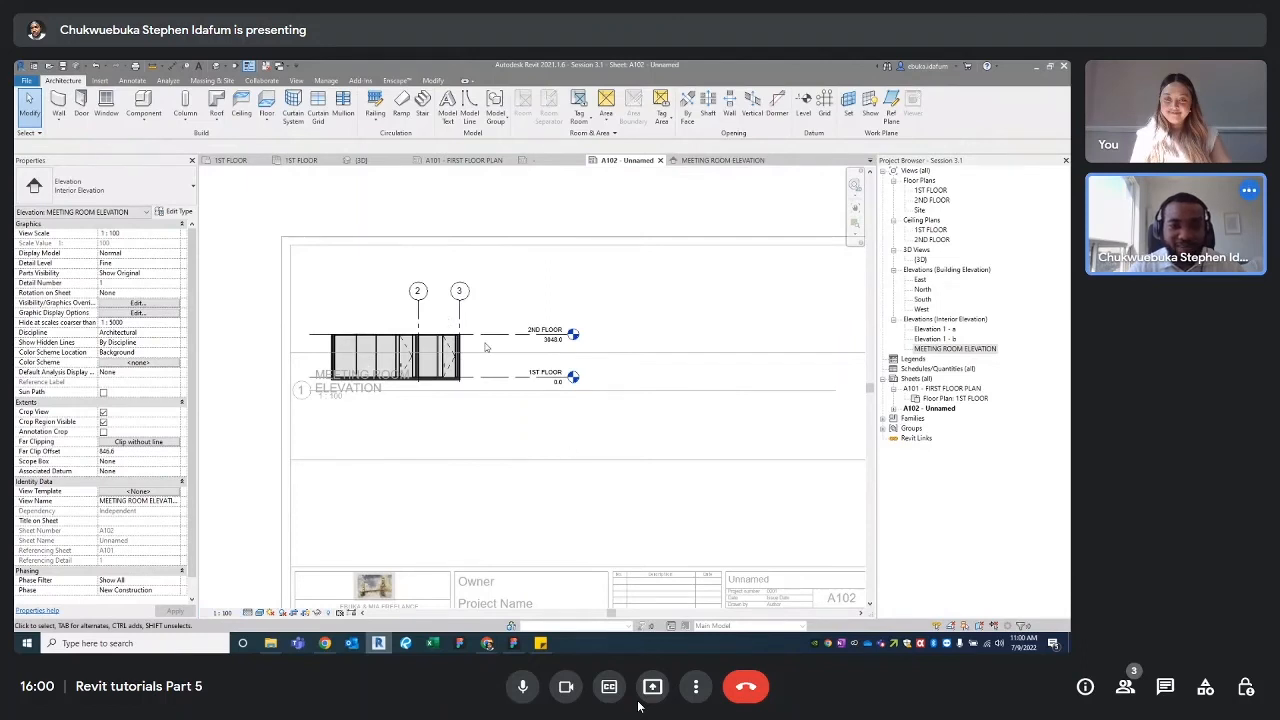
Step: Deactivate the view and move the elevation viewport slightly up within the sheet's uppermost strip
{"action": "scroll", "coordinate": [499, 212], "scroll_direction": "down", "scroll_amount": 1}
{"action": "middle_click_drag", "start_coordinate": [506, 221], "coordinate": [518, 248]}
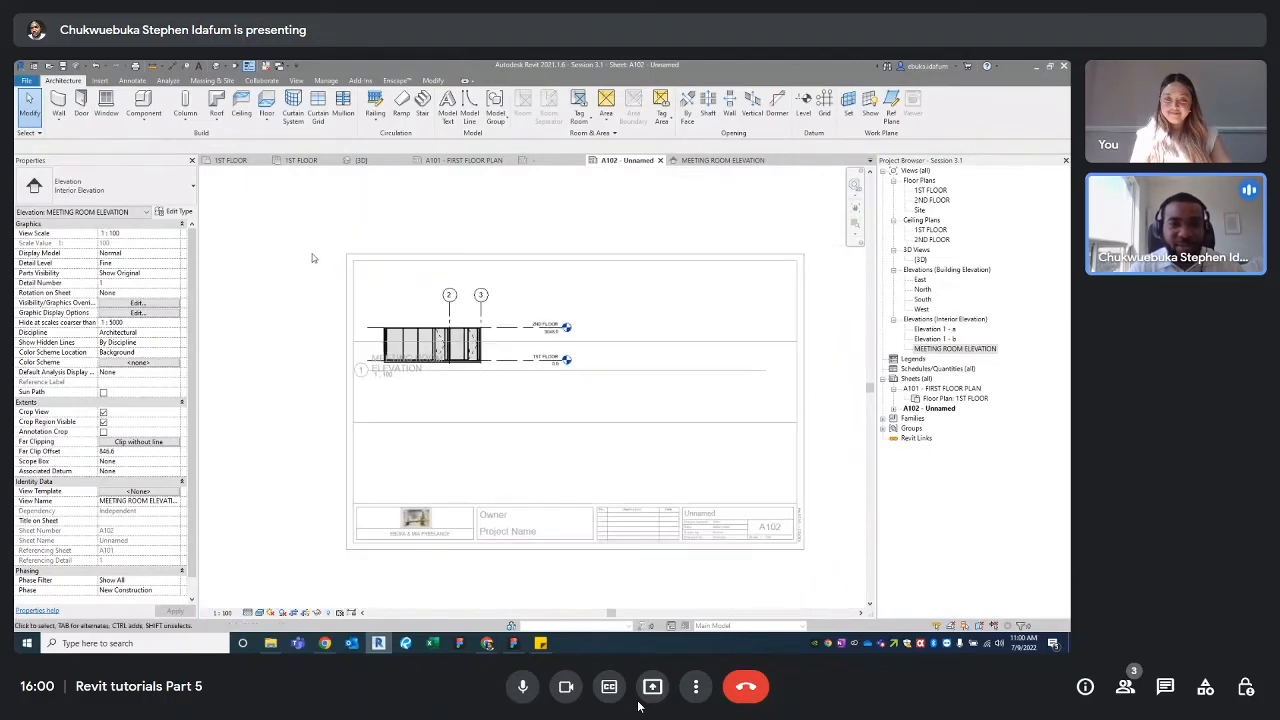
{"action": "double_click", "coordinate": [312, 255]}
{"action": "left_click", "coordinate": [448, 297]}
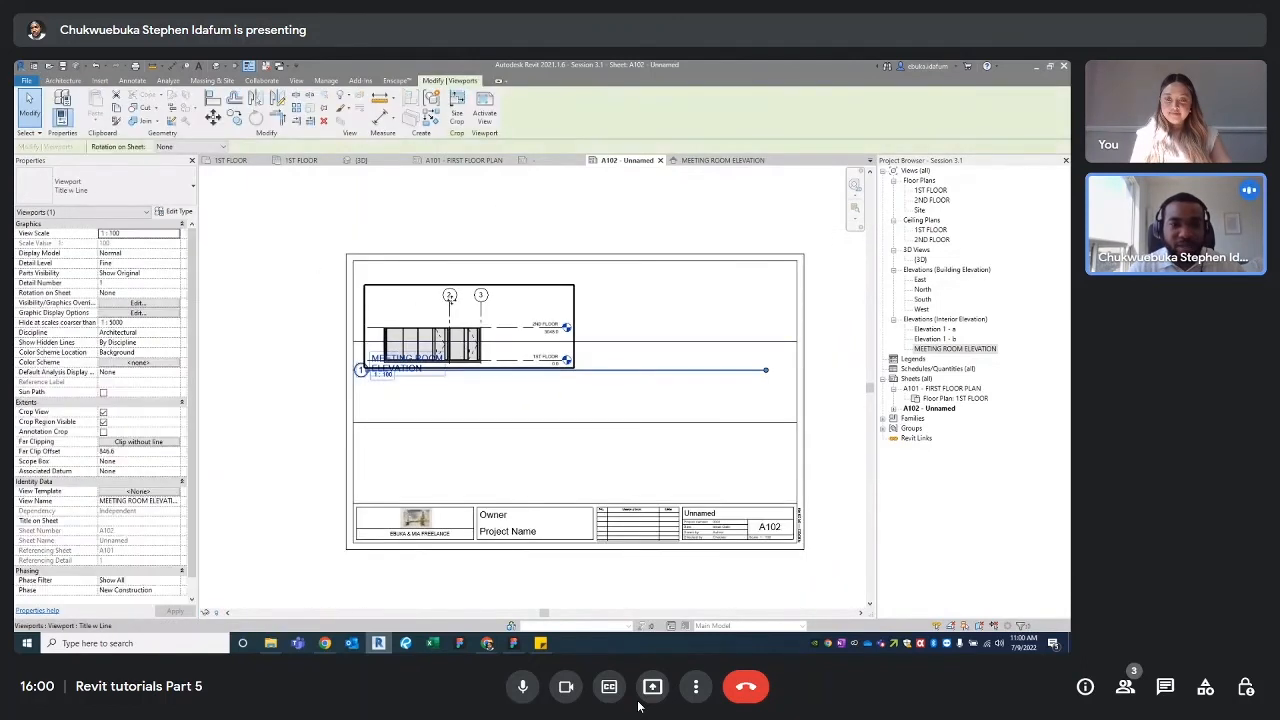
{"action": "left_click_drag", "start_coordinate": [449, 297], "coordinate": [450, 271]}
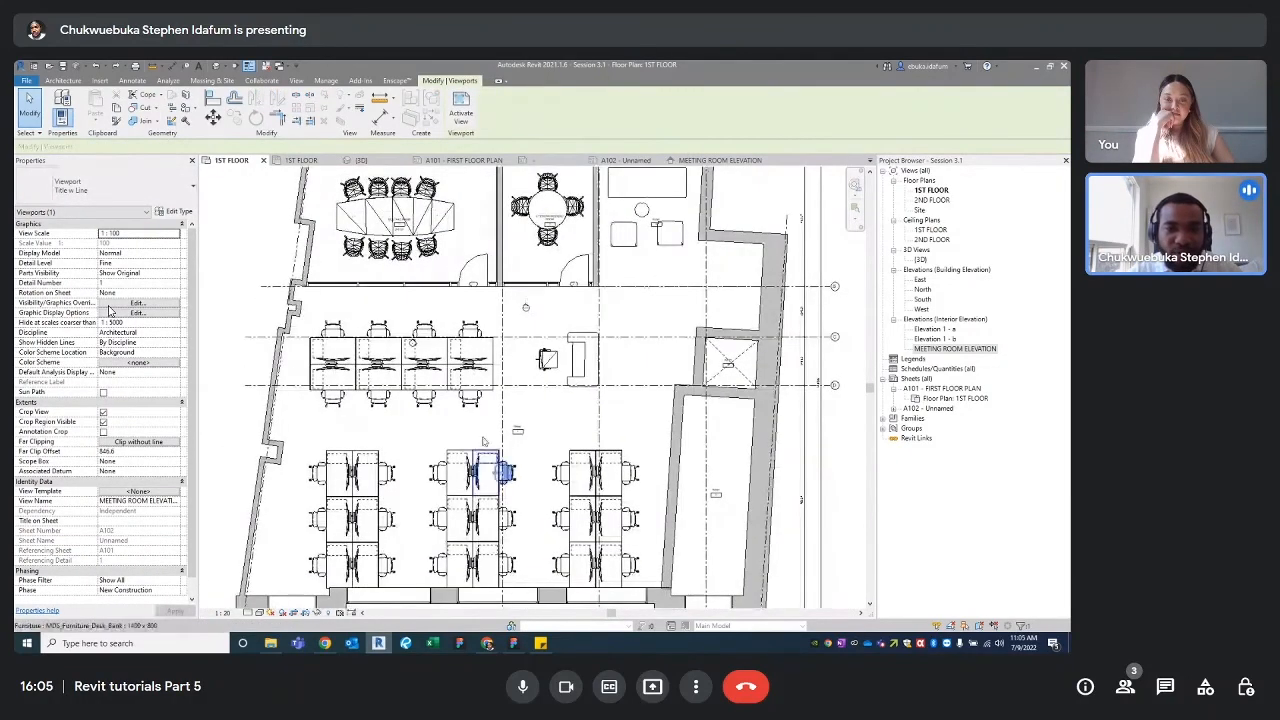
Step: Place an interior elevation facing the window wall in the 1st floor's open office and move its marker up beside the room tag, clear of the desks
{"action": "scroll", "coordinate": [482, 440], "scroll_direction": "down", "scroll_amount": 2}
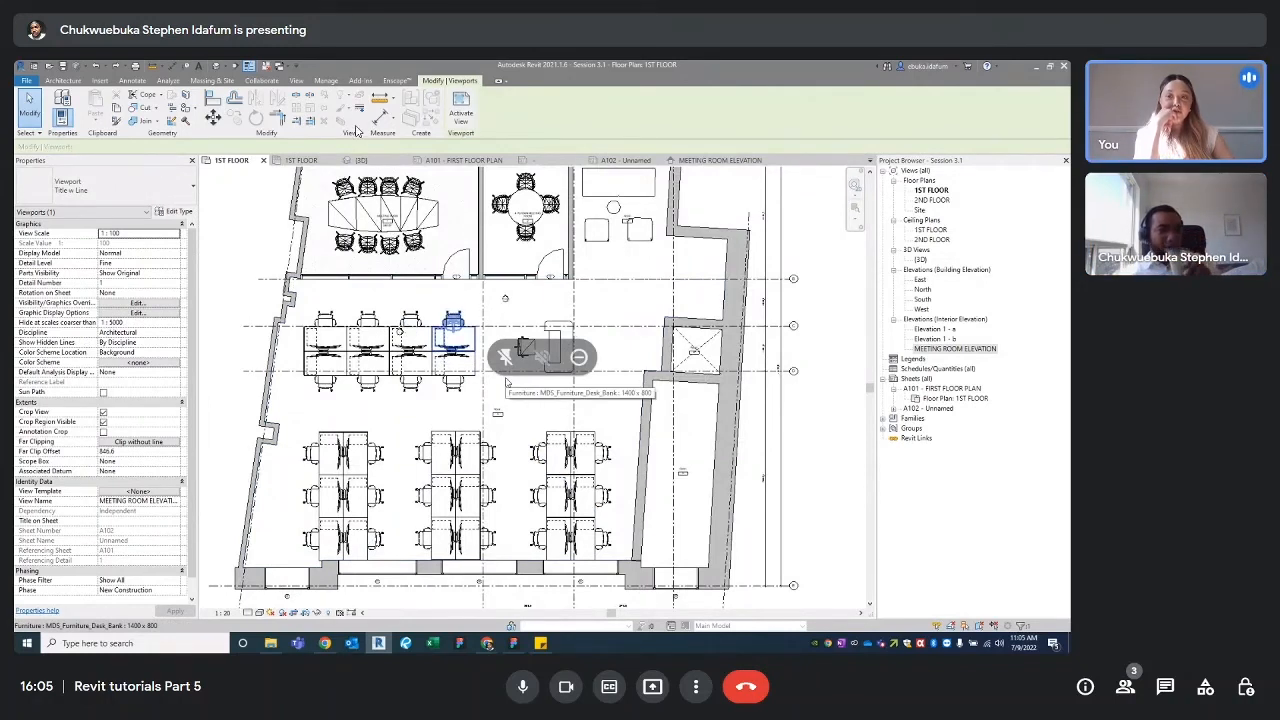
{"action": "left_click", "coordinate": [299, 80]}
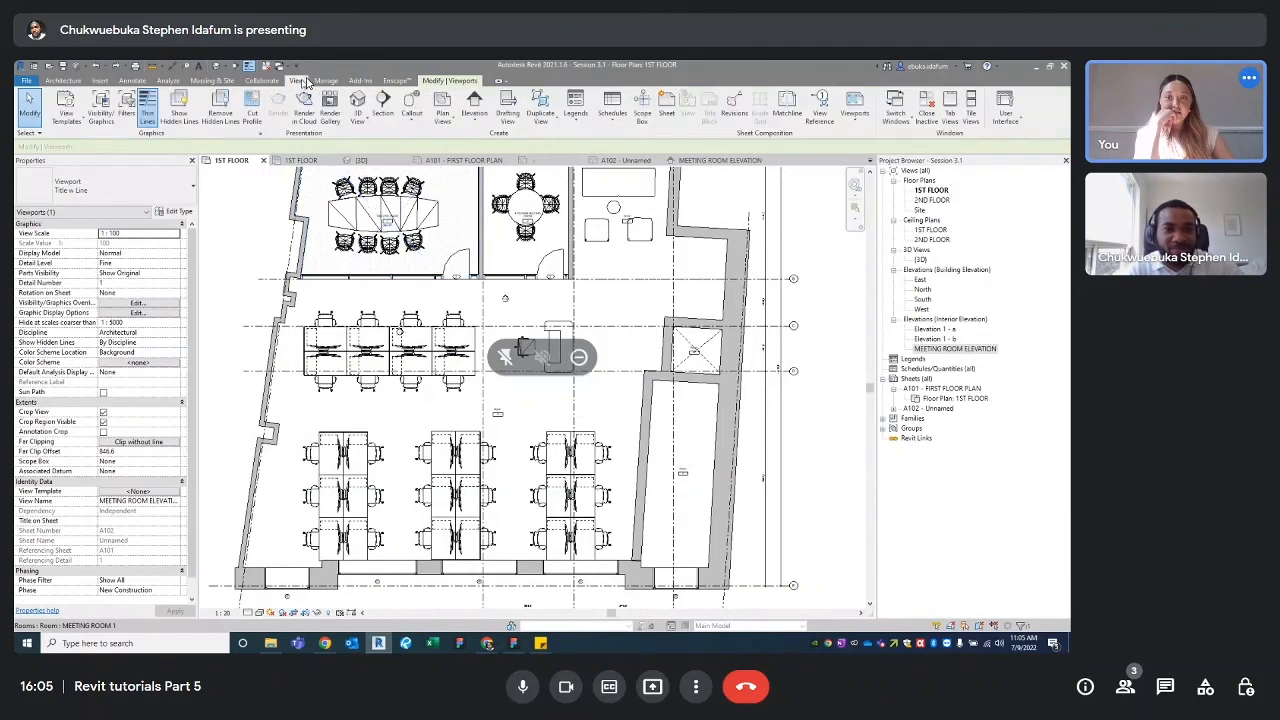
{"action": "left_click", "coordinate": [475, 117]}
{"action": "left_click", "coordinate": [500, 132]}
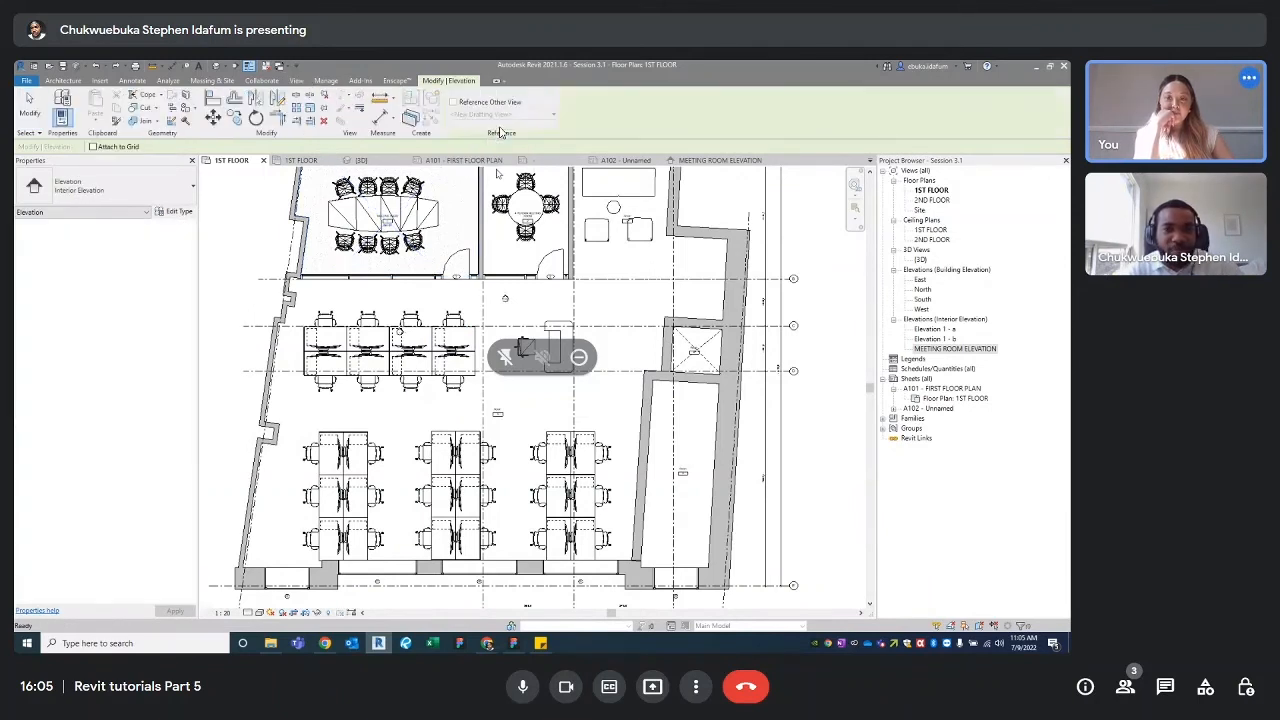
{"action": "left_click", "coordinate": [516, 446]}
{"action": "scroll", "coordinate": [520, 440], "scroll_direction": "up", "scroll_amount": 3}
{"action": "key", "text": "Escape"}
{"action": "key", "text": "Escape"}
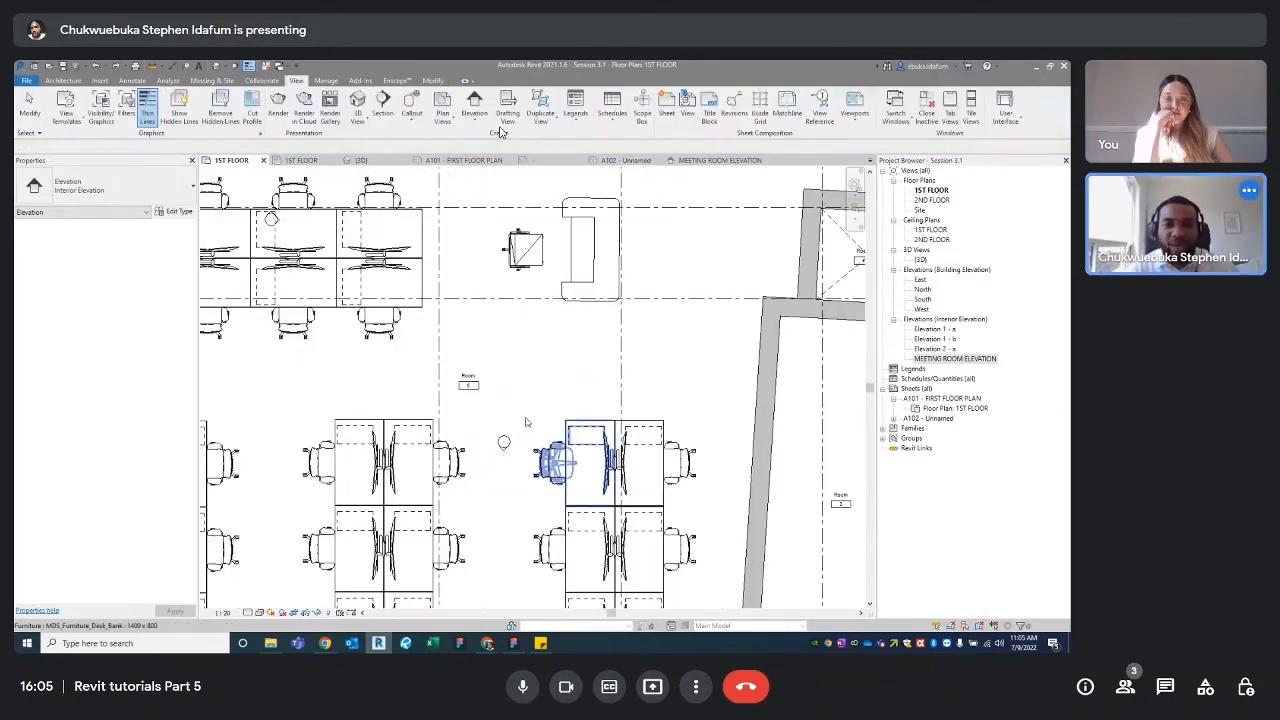
{"action": "mouse_move", "coordinate": [513, 484]}
{"action": "left_mouse_down"}
{"action": "mouse_move", "coordinate": [491, 435]}
{"action": "mouse_move", "coordinate": [504, 386]}
{"action": "left_mouse_up"}
Step: Extend the new elevation's line to the slanted outer wall and pull its far clip line in to the window wall behind the desk banks
{"action": "left_click", "coordinate": [504, 386]}
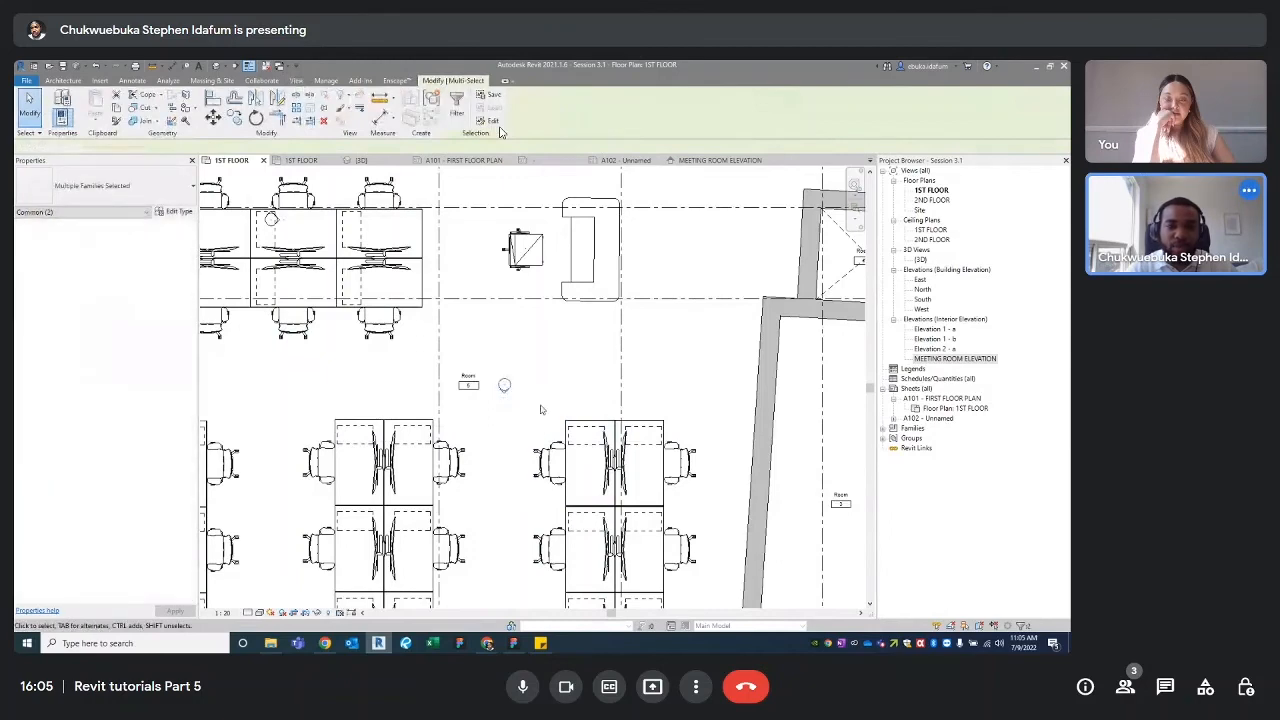
{"action": "scroll", "coordinate": [520, 428], "scroll_direction": "down", "scroll_amount": 5}
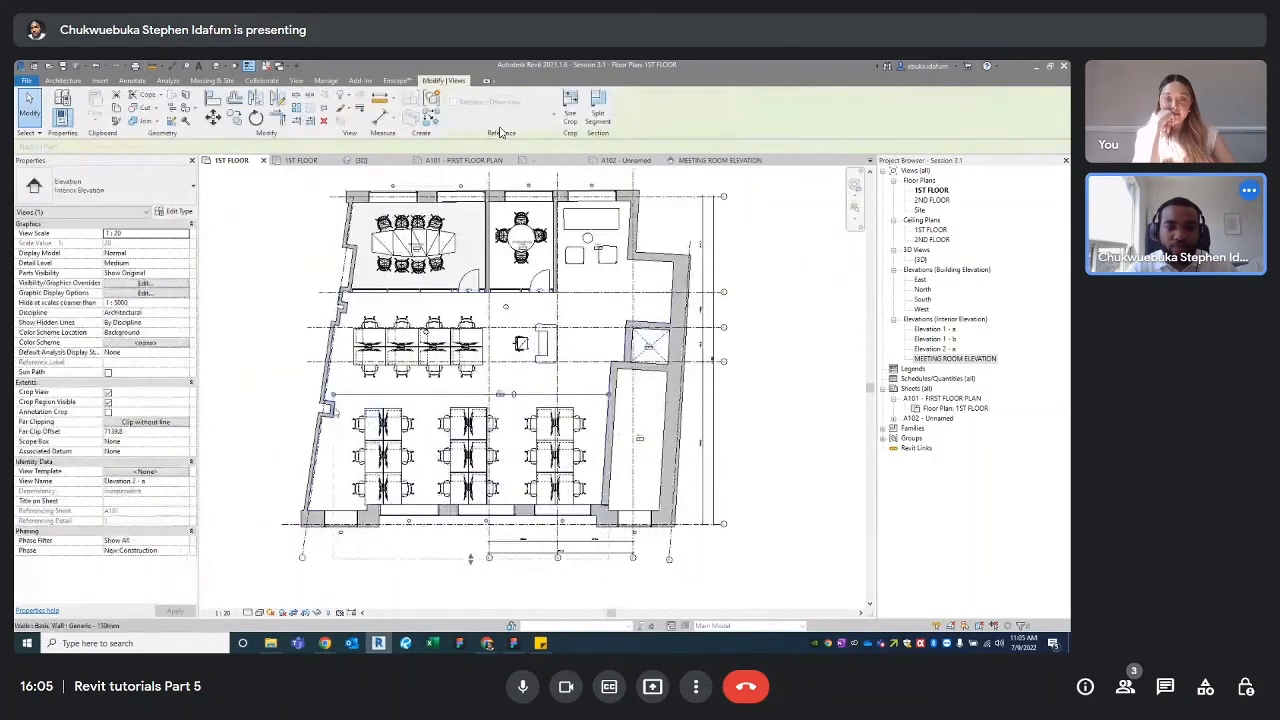
{"action": "left_click_drag", "start_coordinate": [333, 395], "coordinate": [324, 395]}
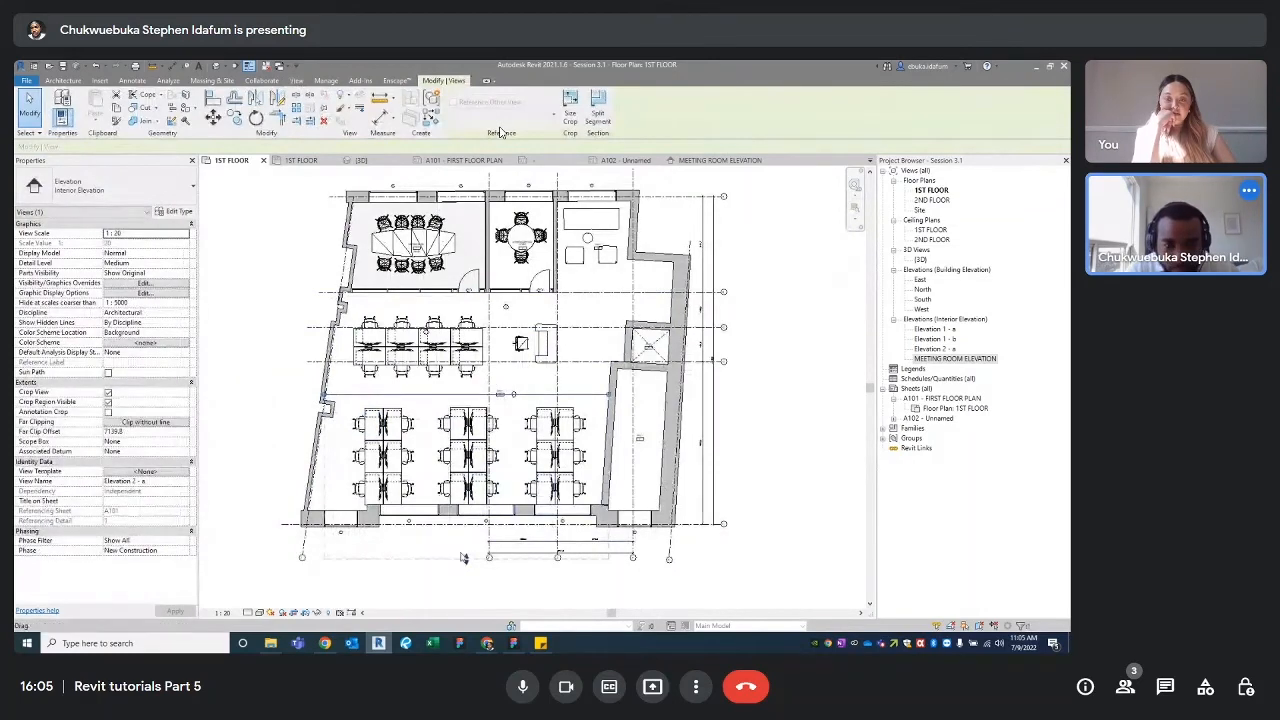
{"action": "left_click_drag", "start_coordinate": [466, 559], "coordinate": [468, 512]}
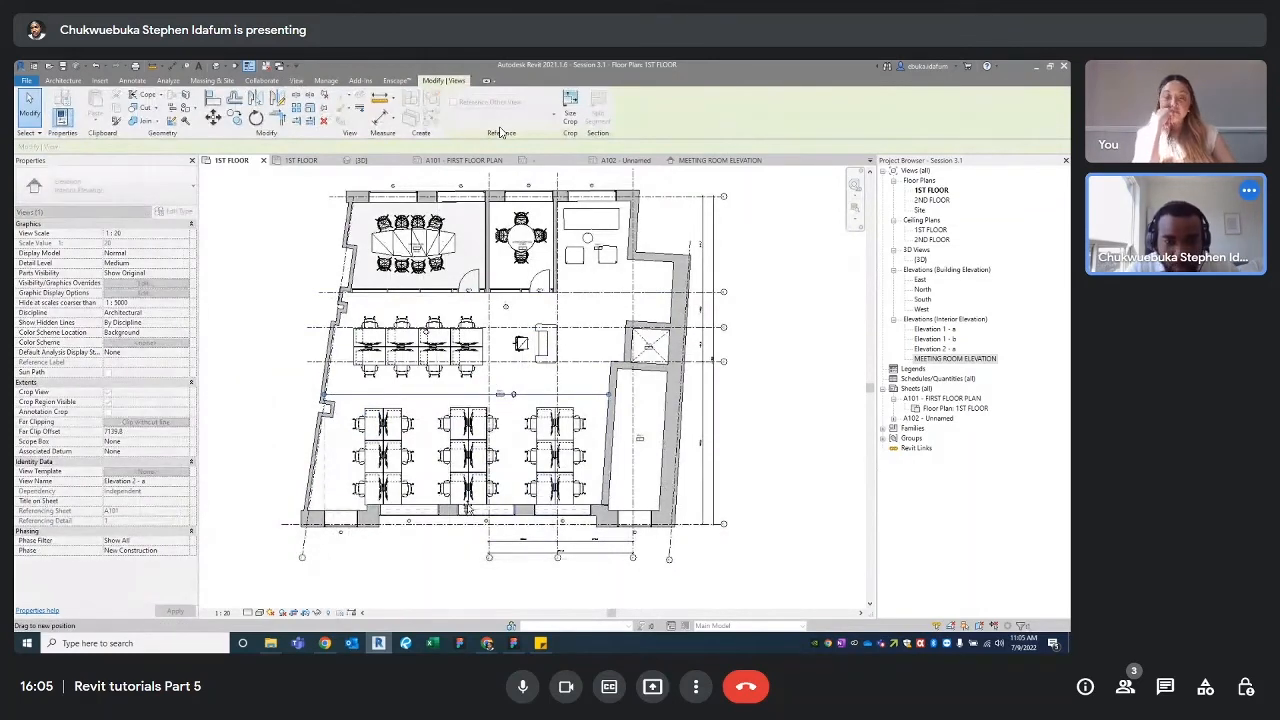
Step: Open the open office's new interior elevation from its marker and rename the view WORKING VIEW
{"action": "scroll", "coordinate": [500, 405], "scroll_direction": "up", "scroll_amount": 4}
{"action": "left_click", "coordinate": [542, 399]}
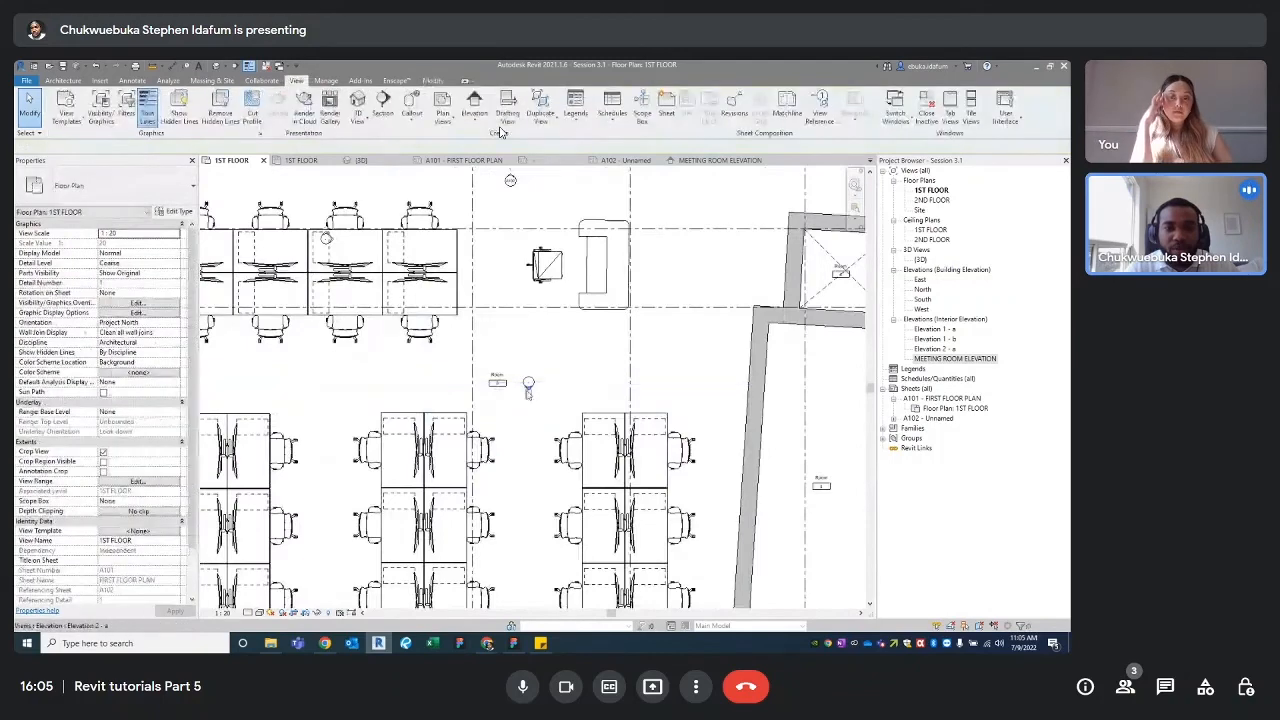
{"action": "double_click", "coordinate": [529, 388]}
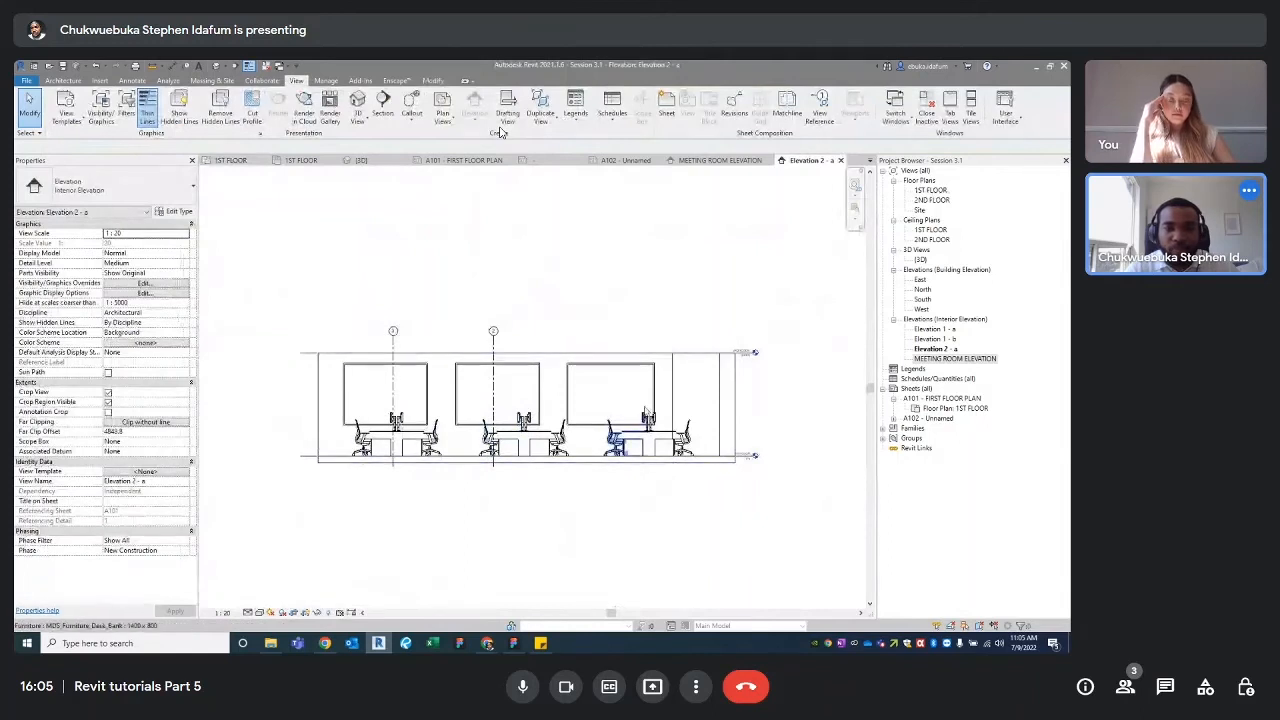
{"action": "scroll", "coordinate": [568, 424], "scroll_direction": "down", "scroll_amount": 1}
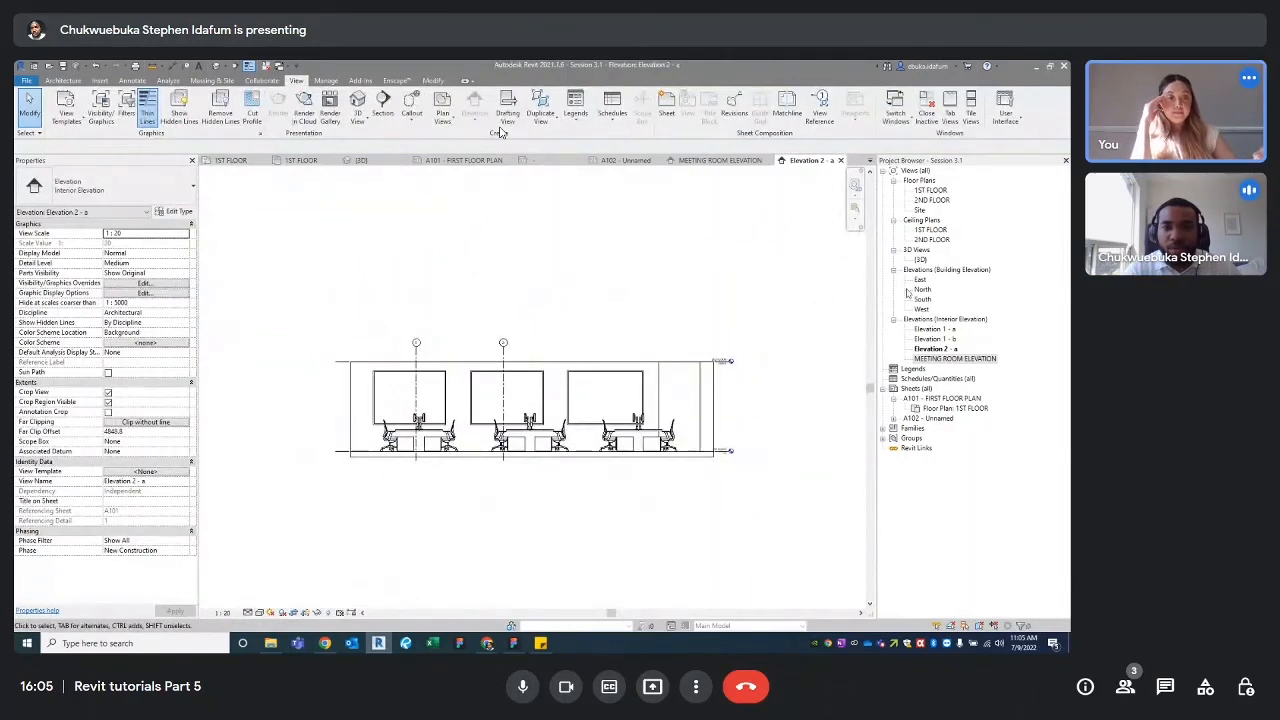
{"action": "left_click", "coordinate": [939, 349]}
{"action": "right_click", "coordinate": [943, 352]}
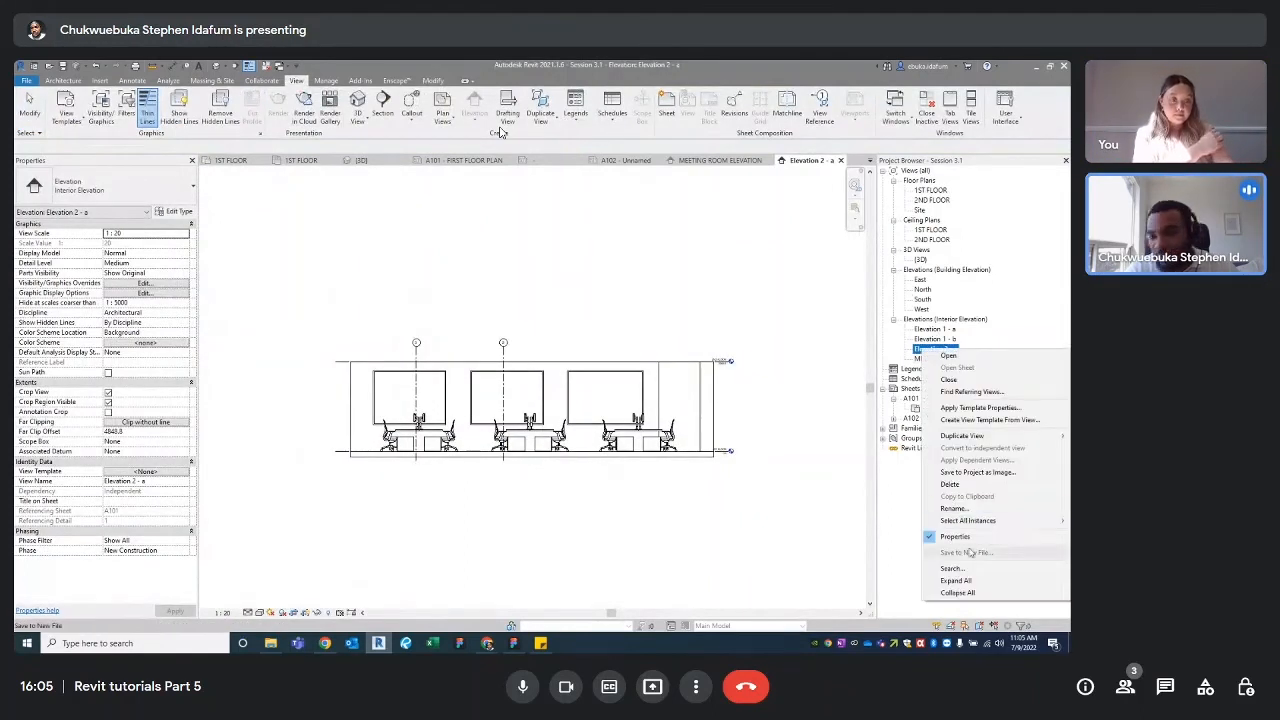
{"action": "left_click", "coordinate": [955, 509]}
{"action": "type", "text": "WC"}
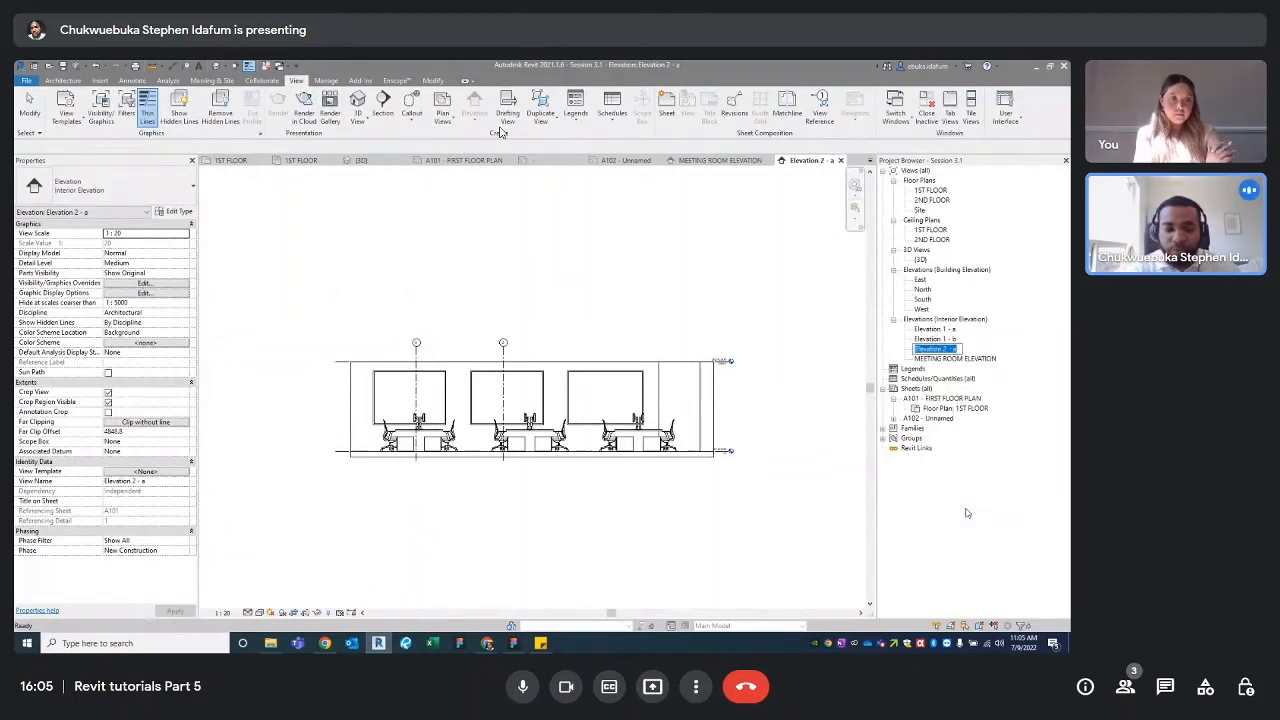
{"action": "type", "text": "RKING VIEW"}
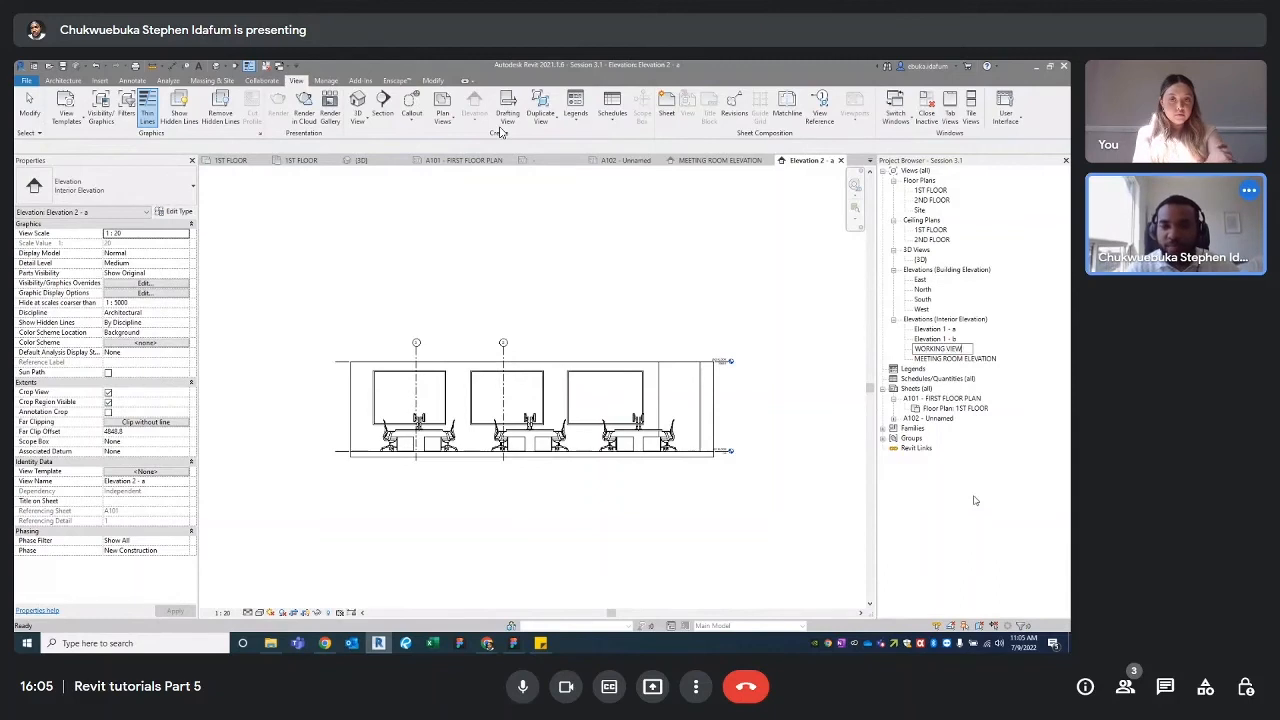
{"action": "key", "text": "Return"}
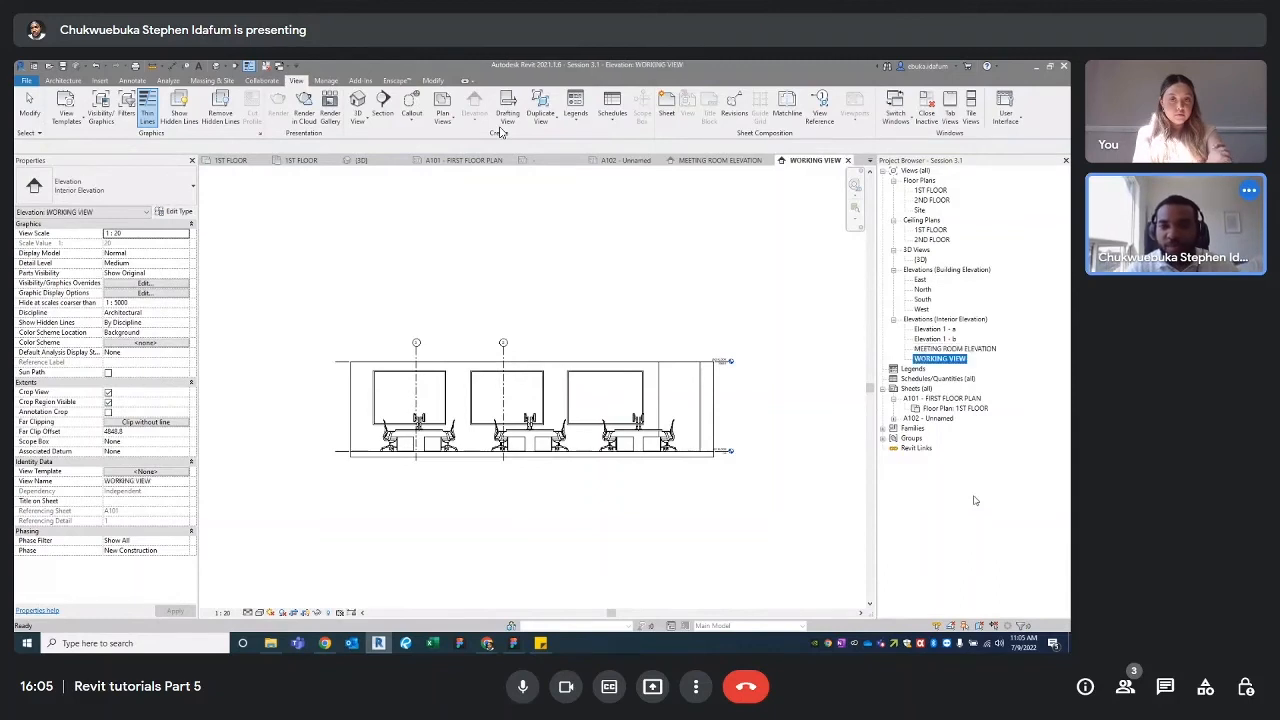
Step: Open sheet A102 and place the WORKING VIEW elevation on it
{"action": "double_click", "coordinate": [932, 418]}
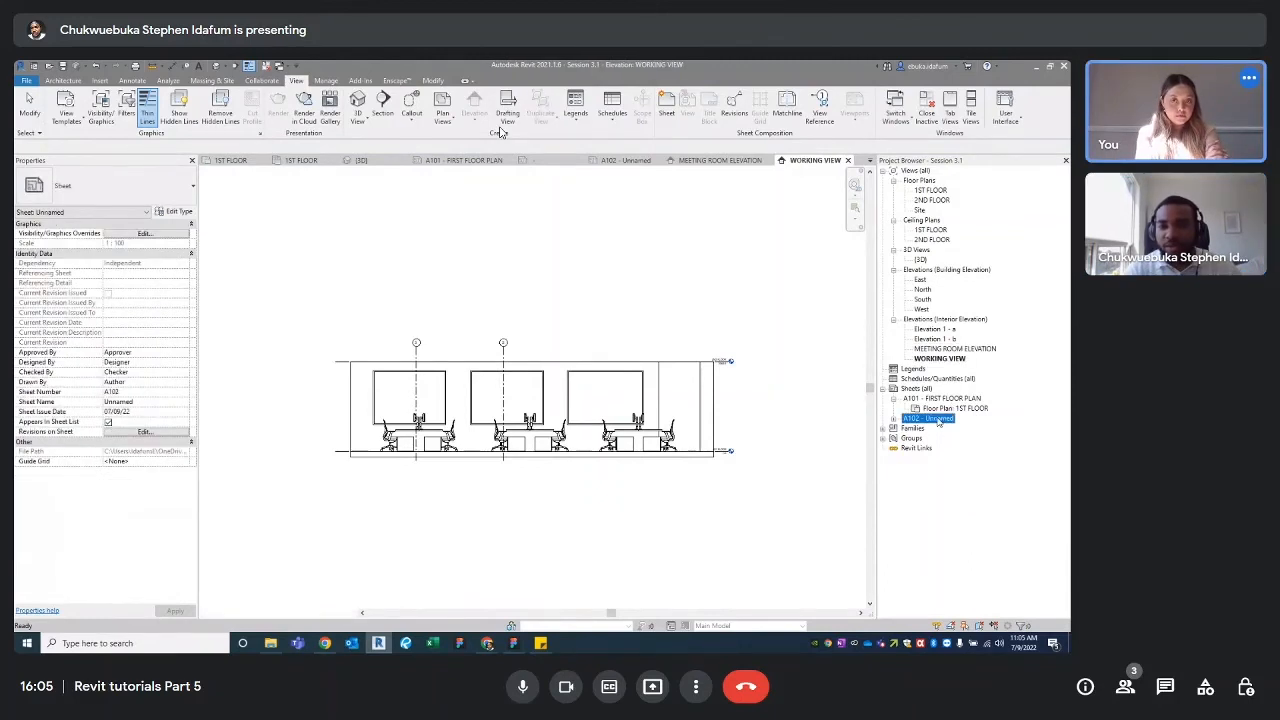
{"action": "left_click", "coordinate": [940, 358]}
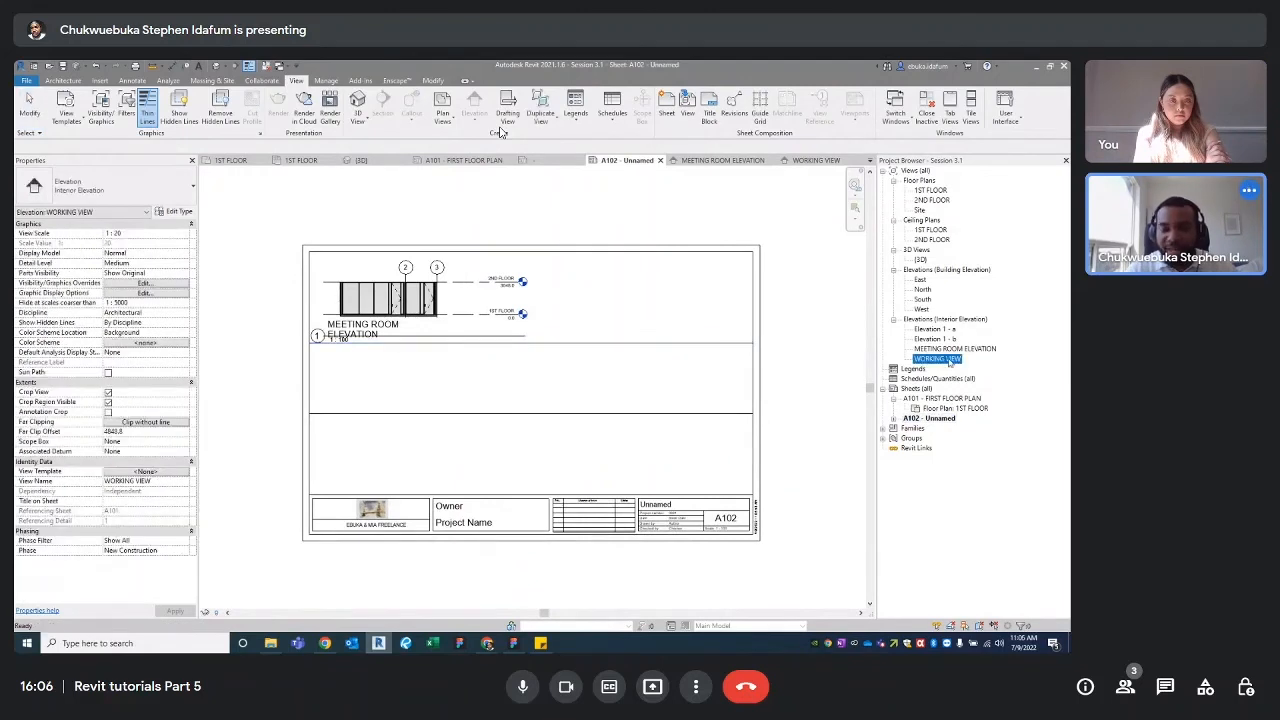
{"action": "left_click_drag", "start_coordinate": [949, 363], "coordinate": [501, 366]}
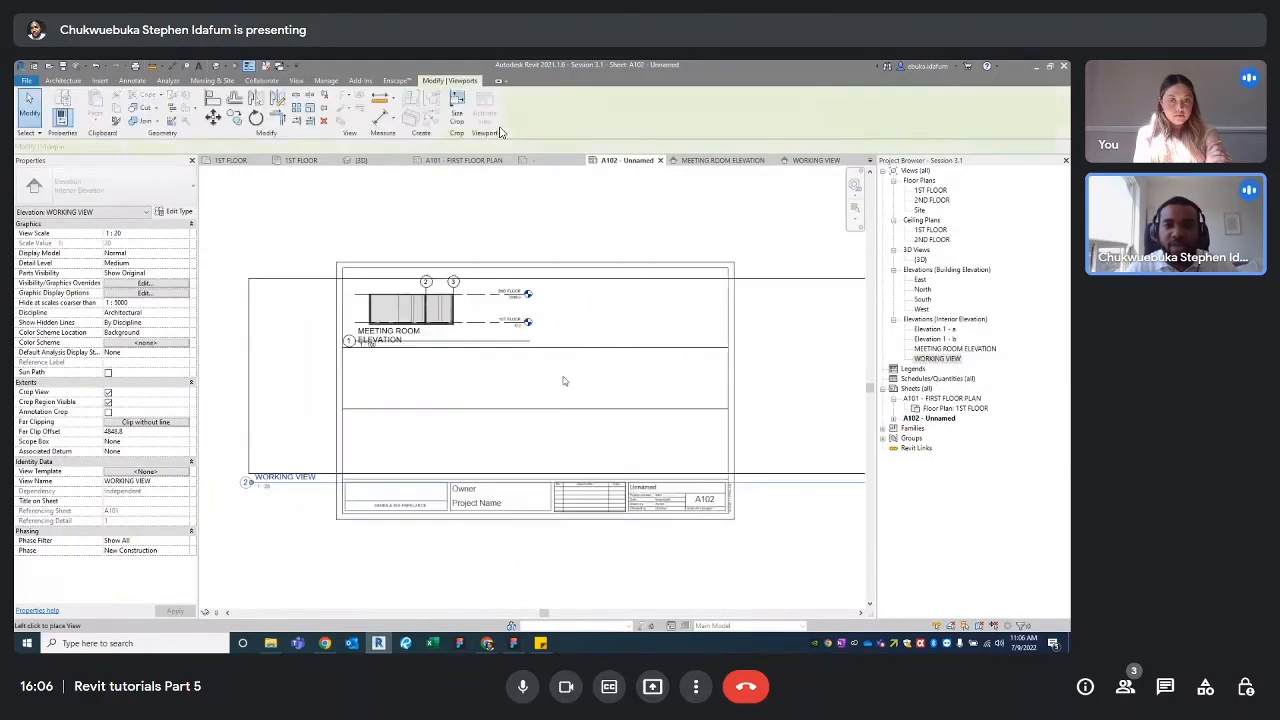
{"action": "scroll", "coordinate": [545, 370], "scroll_direction": "down", "scroll_amount": 3}
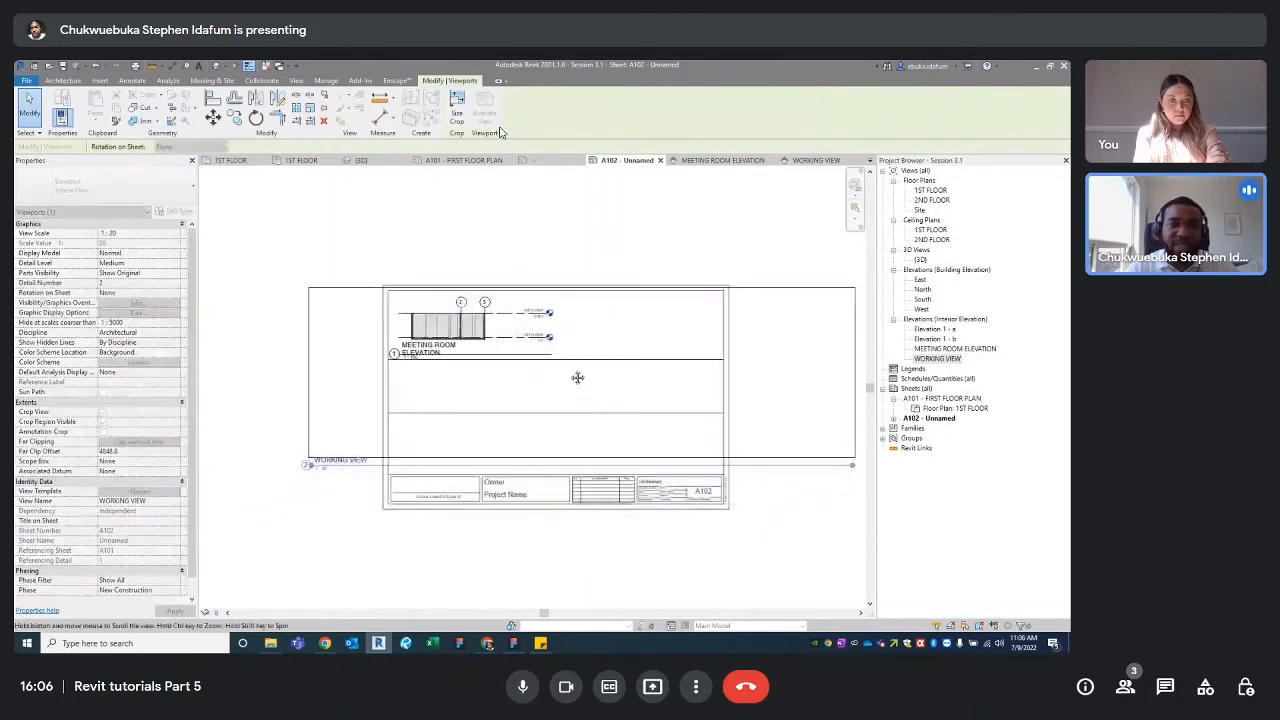
{"action": "left_click", "coordinate": [545, 357]}
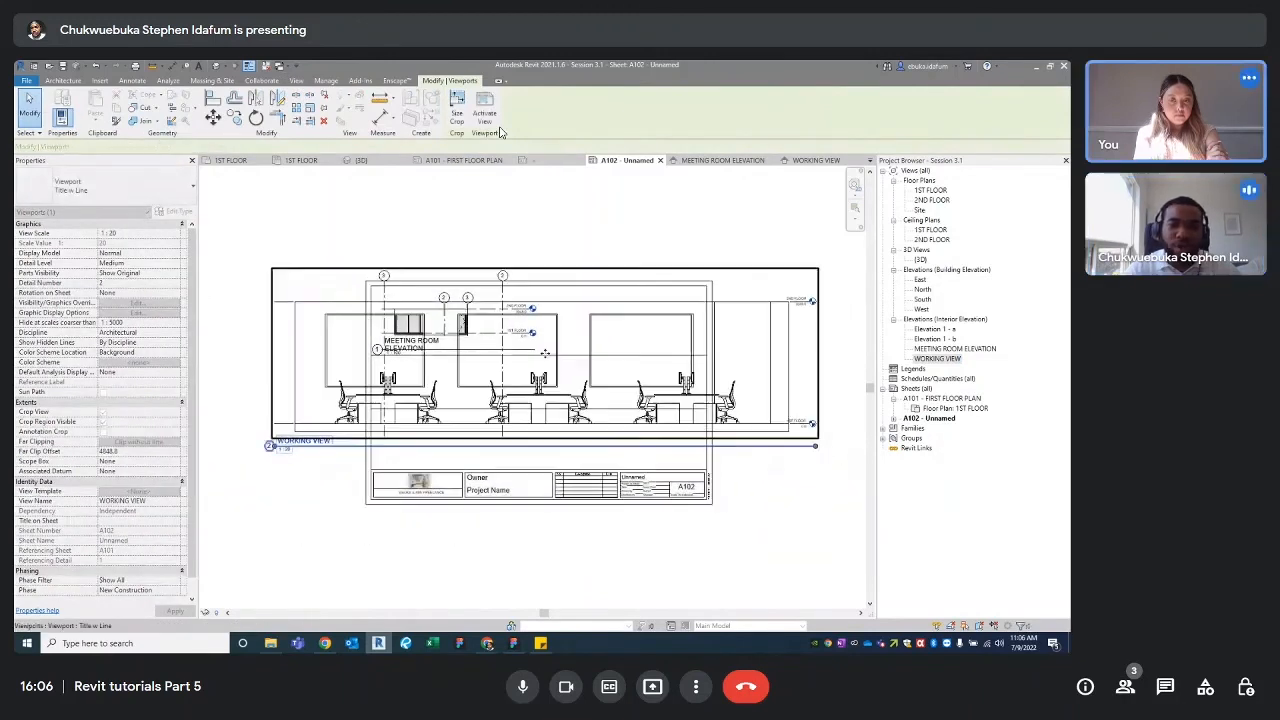
Step: Activate the placed WORKING VIEW, set its scale to 1:100 and deactivate it
{"action": "left_click", "coordinate": [488, 118]}
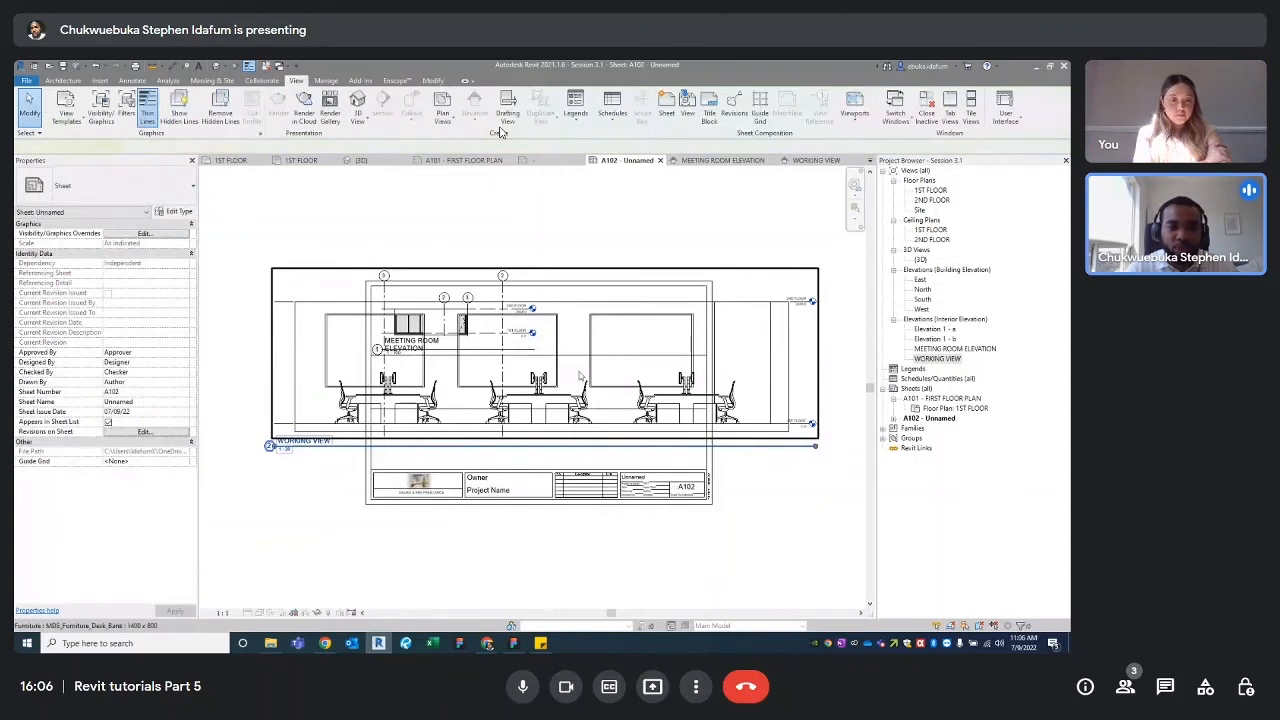
{"action": "left_click", "coordinate": [223, 613]}
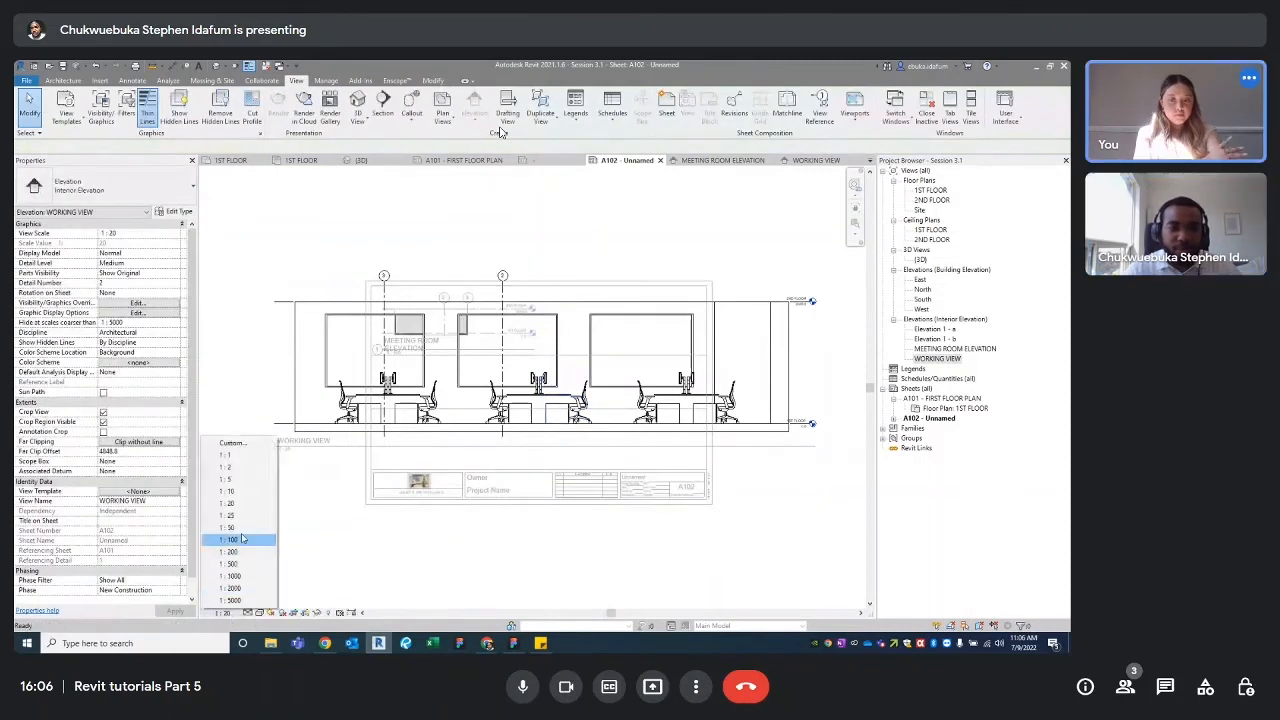
{"action": "left_click", "coordinate": [243, 542]}
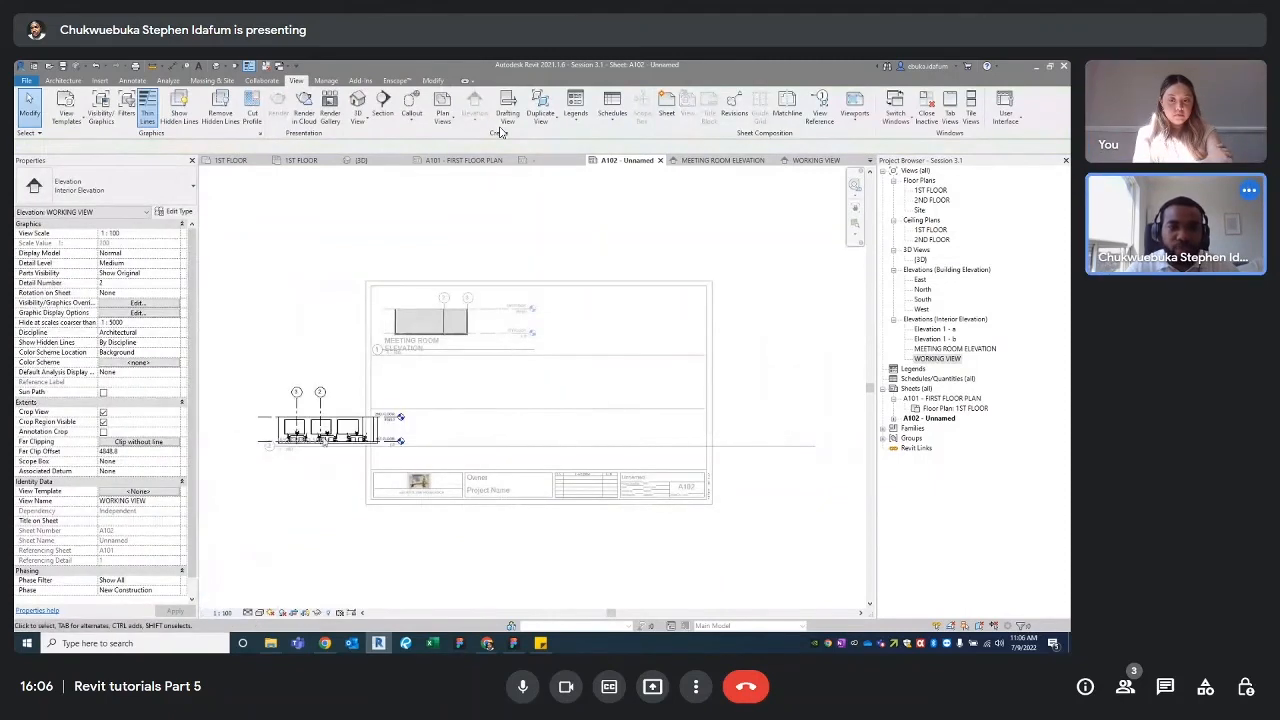
{"action": "double_click", "coordinate": [313, 523]}
Step: Move the WORKING VIEW viewport into the sheet's uppermost strip, beside the meeting room elevation
{"action": "left_click", "coordinate": [335, 430]}
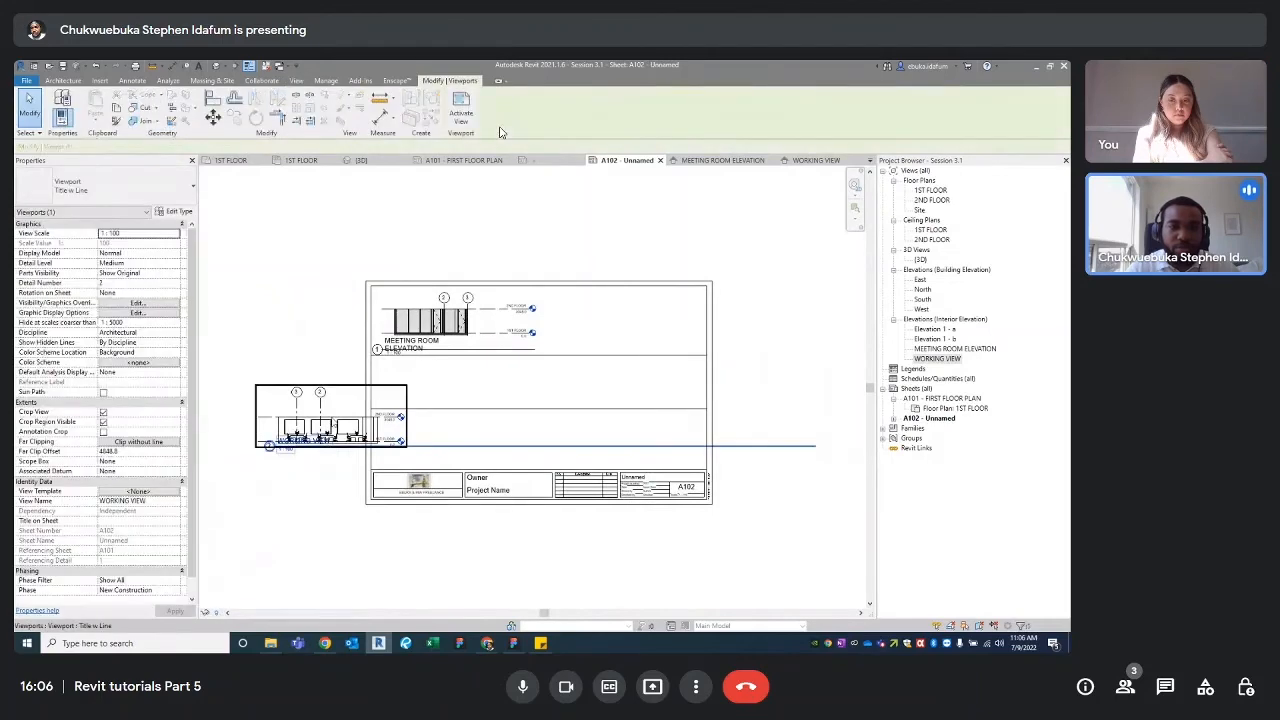
{"action": "left_click_drag", "start_coordinate": [345, 424], "coordinate": [641, 328]}
{"action": "middle_click_drag", "start_coordinate": [696, 311], "coordinate": [593, 339]}
{"action": "left_click", "coordinate": [686, 317]}
{"action": "scroll", "coordinate": [408, 361], "scroll_direction": "up", "scroll_amount": 2}
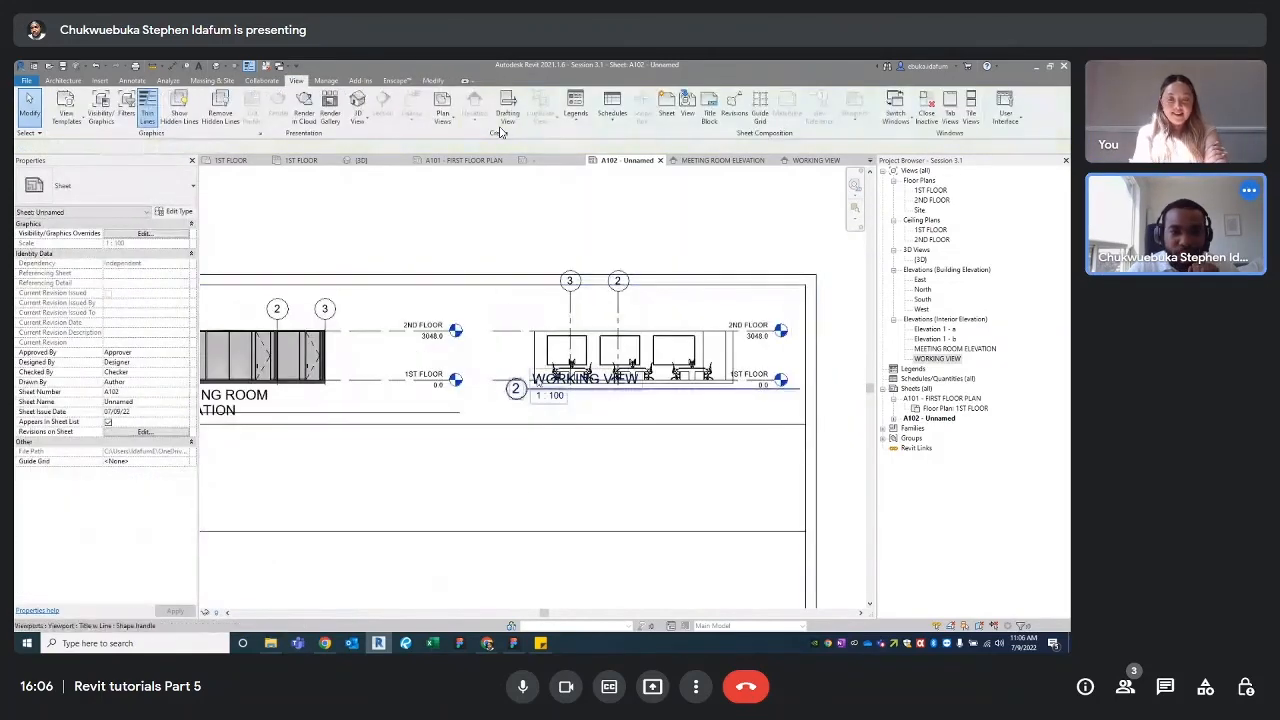
Step: Move the WORKING VIEW title down so it sits below the elevation, clear of the desks
{"action": "left_click", "coordinate": [560, 380]}
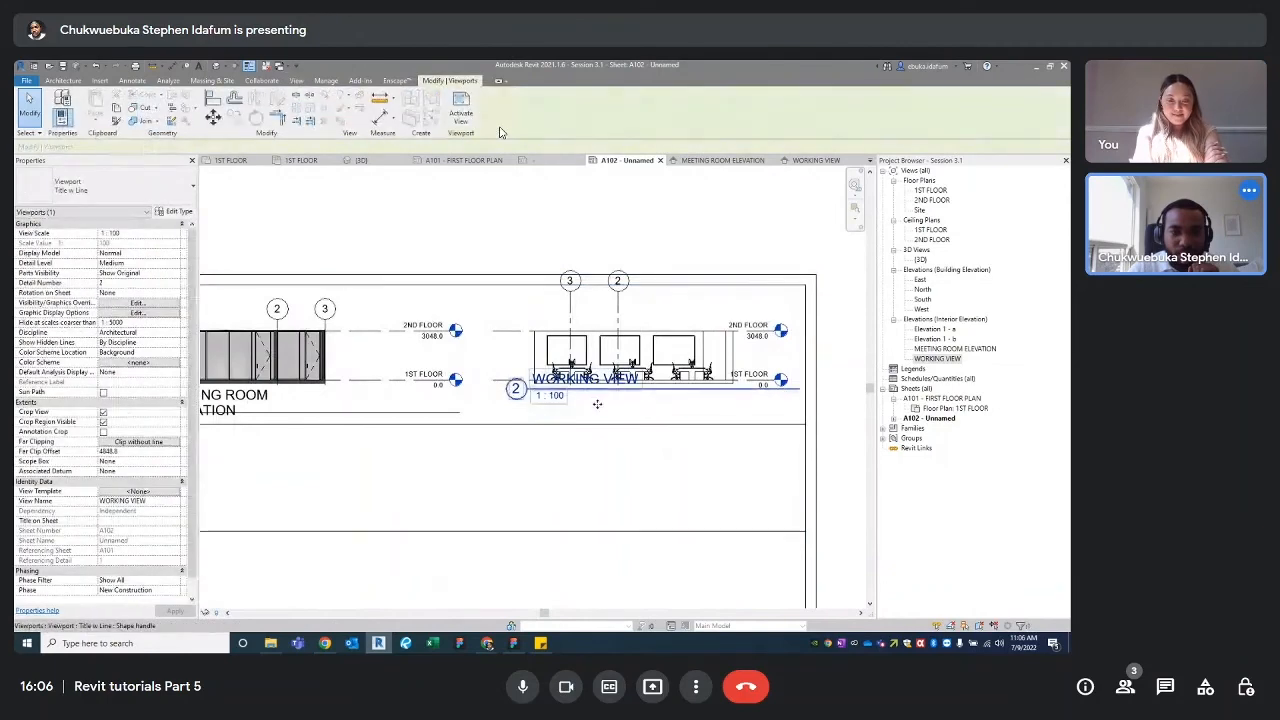
{"action": "left_click_drag", "start_coordinate": [594, 391], "coordinate": [598, 417]}
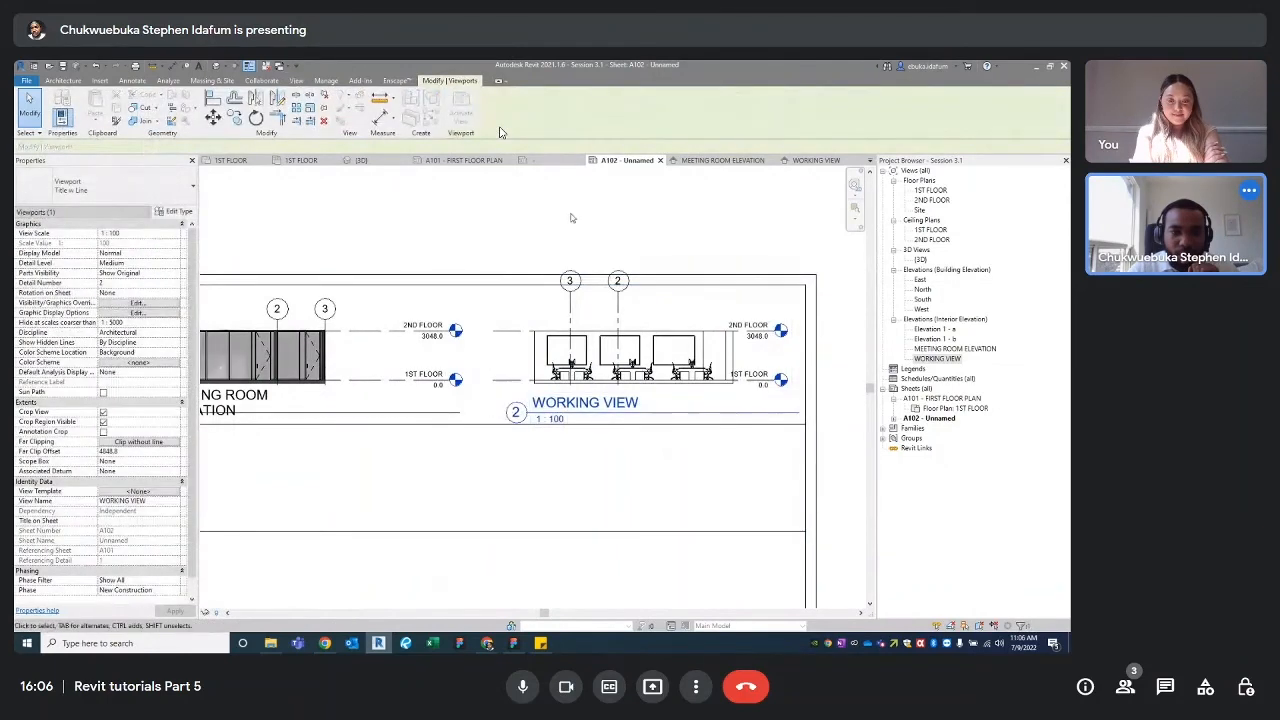
{"action": "left_click", "coordinate": [571, 217]}
Step: Activate the WORKING VIEW viewport, lower the grid 2 and 3 bubbles closer to the elevation and deactivate the view
{"action": "double_click", "coordinate": [578, 294]}
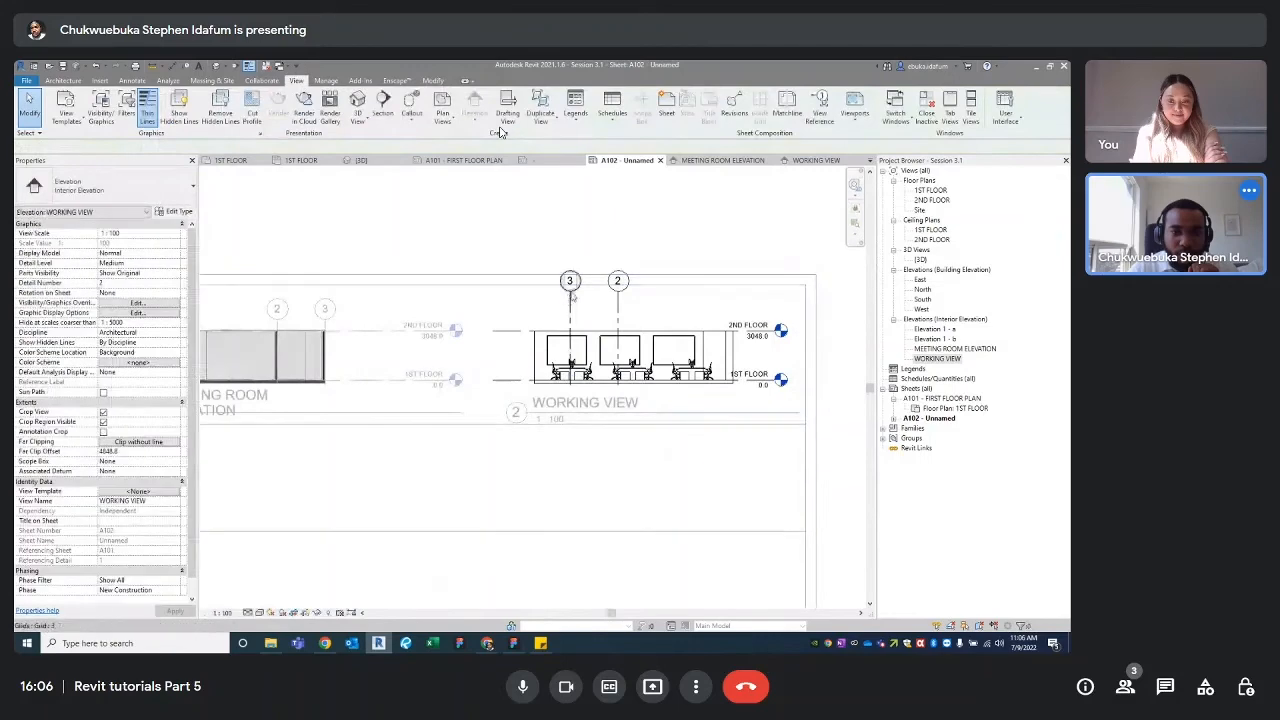
{"action": "left_click", "coordinate": [572, 298]}
{"action": "left_click_drag", "start_coordinate": [572, 298], "coordinate": [570, 324]}
{"action": "double_click", "coordinate": [620, 257]}
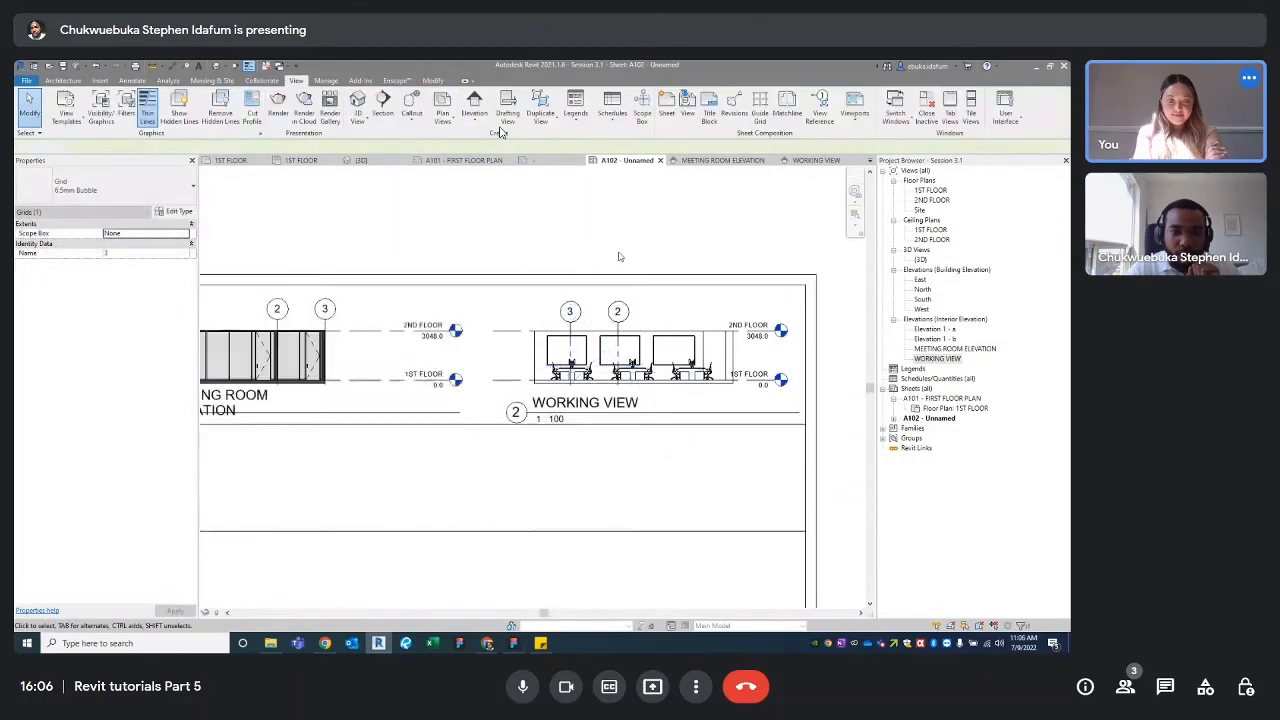
{"action": "scroll", "coordinate": [620, 257], "scroll_direction": "down", "scroll_amount": 3}
{"action": "middle_click_drag", "start_coordinate": [797, 329], "coordinate": [764, 354]}
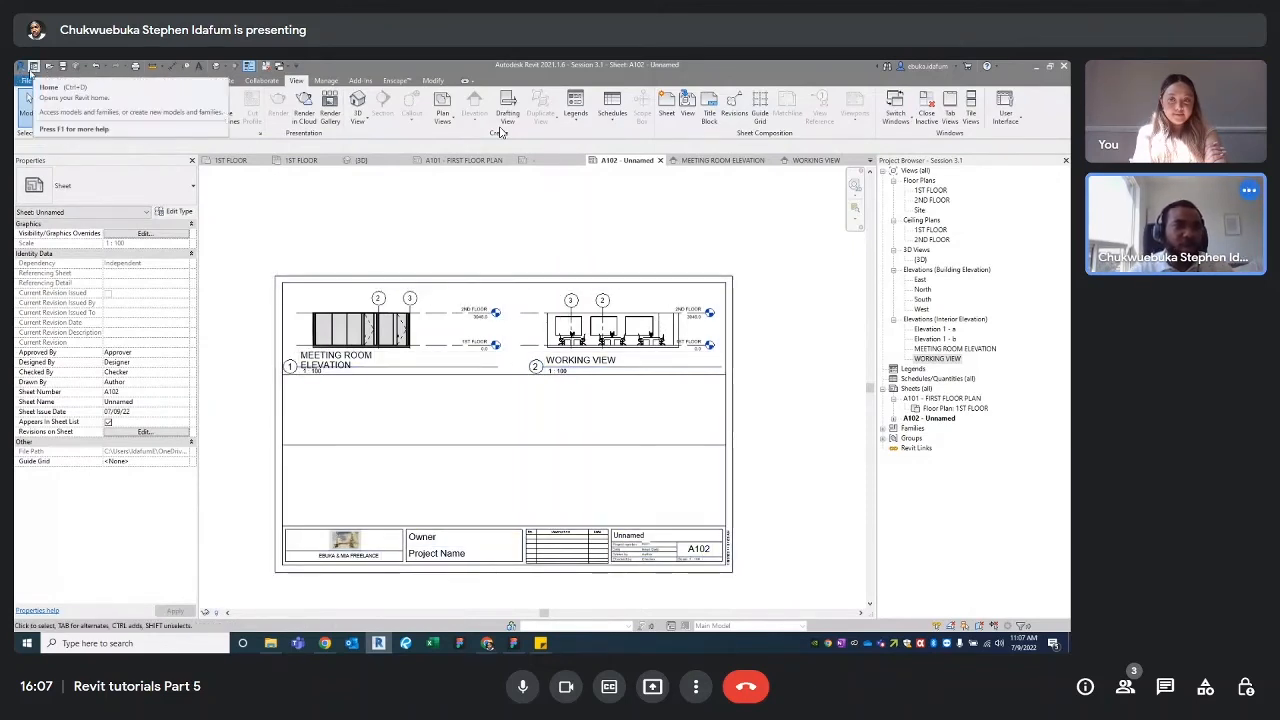
{"action": "left_click", "coordinate": [22, 68]}
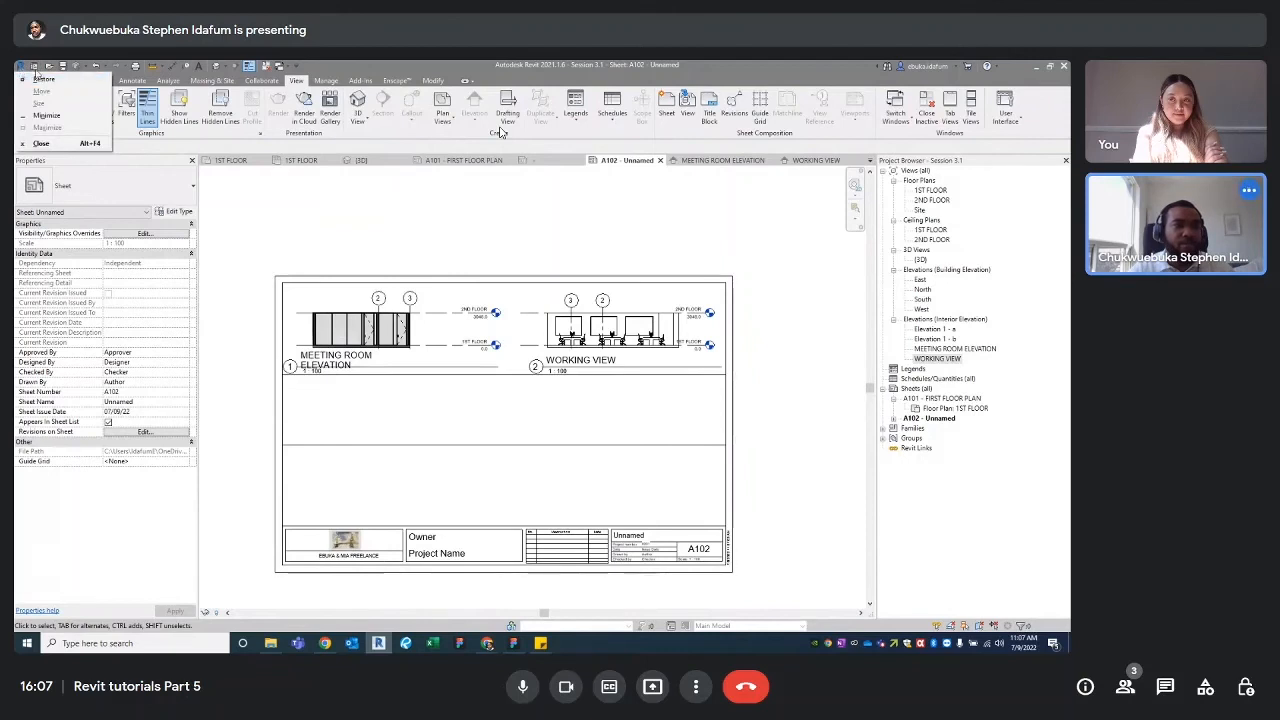
{"action": "left_click", "coordinate": [500, 132]}
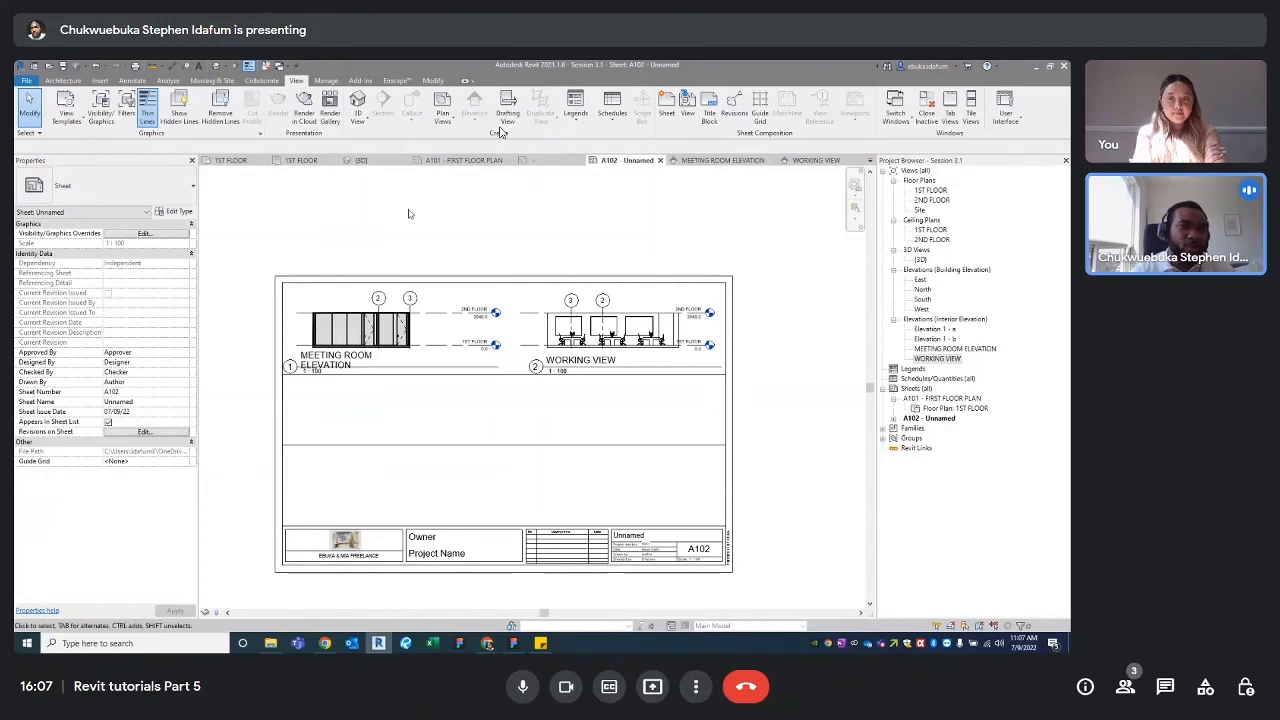
Step: Start printing sheet A102 and choose Bluebeam PDF as the printer
{"action": "key", "text": "ctrl+p"}
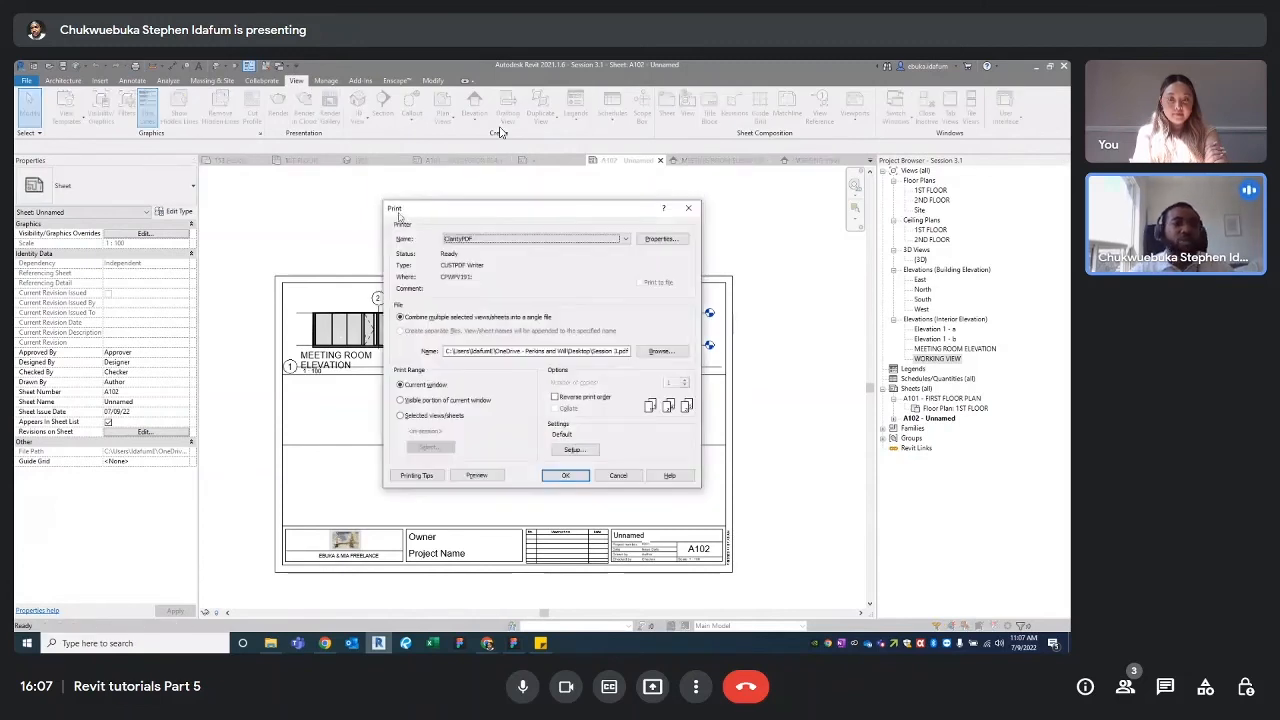
{"action": "left_click", "coordinate": [565, 239]}
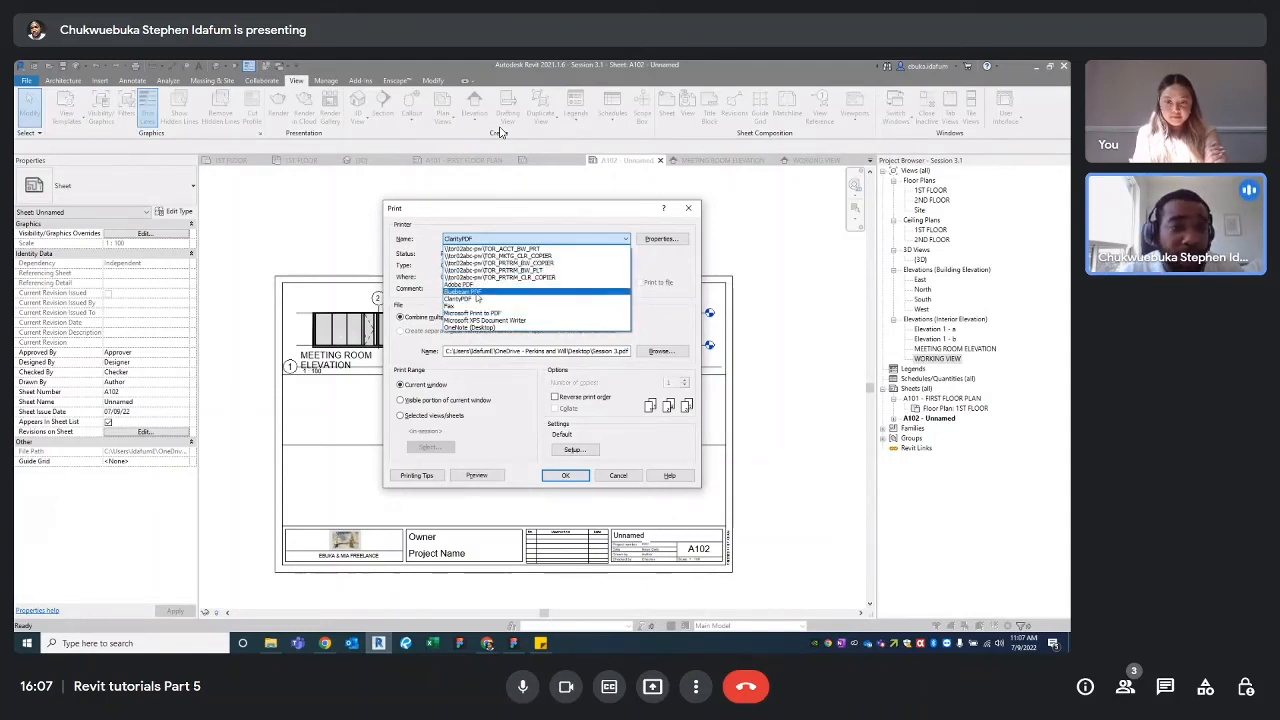
{"action": "left_click", "coordinate": [478, 295]}
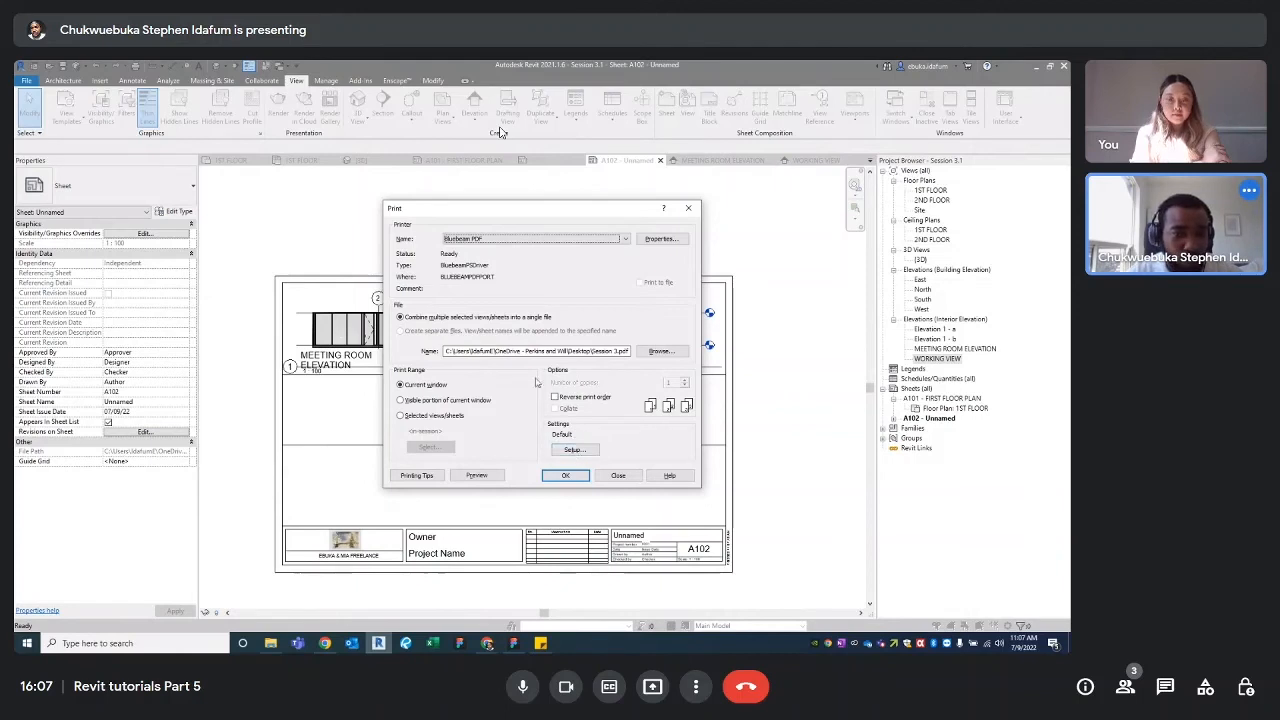
Step: In the print setup, set the paper size to ANSI_B (11.00 x 17.00 inches)
{"action": "left_click", "coordinate": [574, 449]}
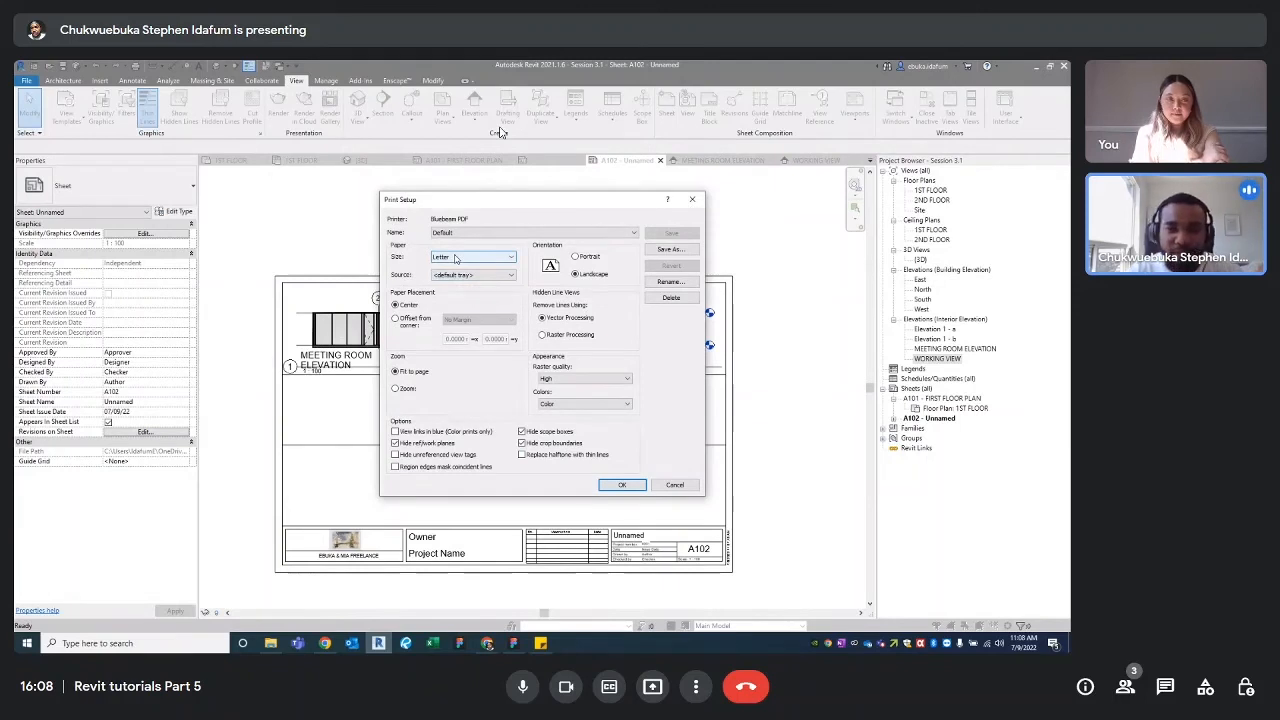
{"action": "left_click", "coordinate": [455, 258]}
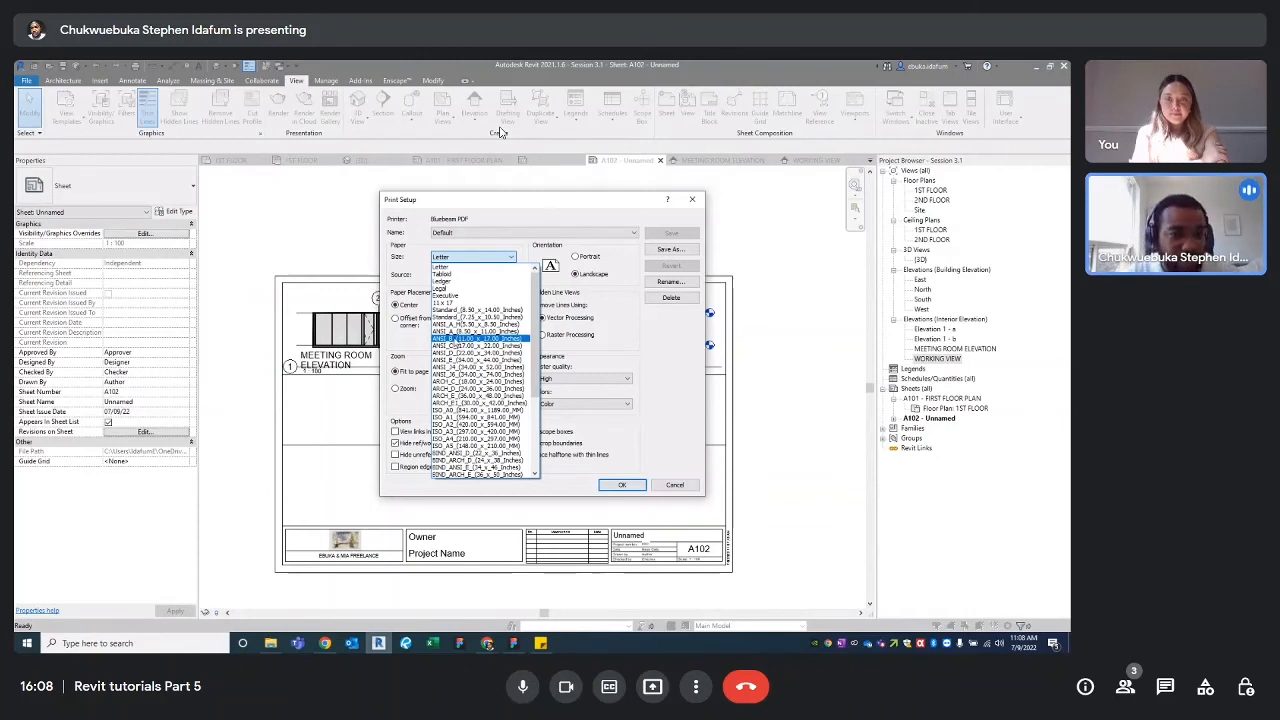
{"action": "left_click", "coordinate": [470, 339]}
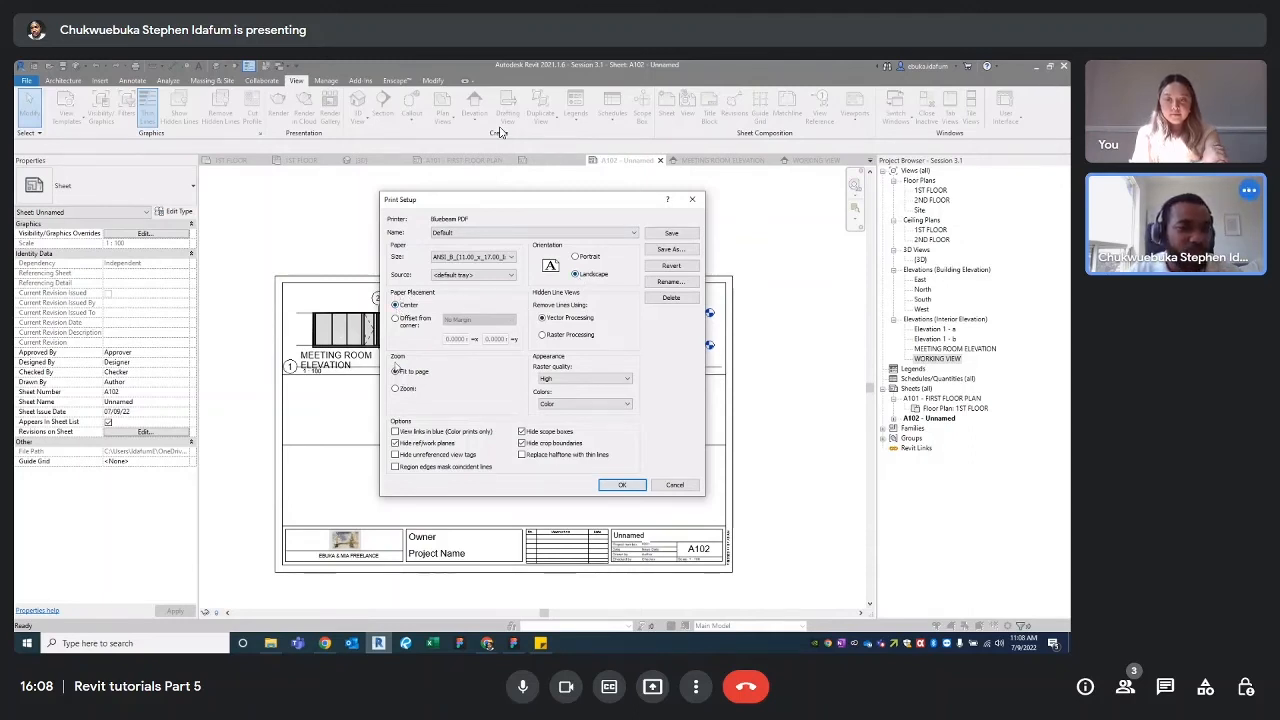
Step: Compare Fit to page with a fixed print zoom, settle on 100% size, and centre the paper placement with the default tray as source
{"action": "left_click", "coordinate": [396, 389]}
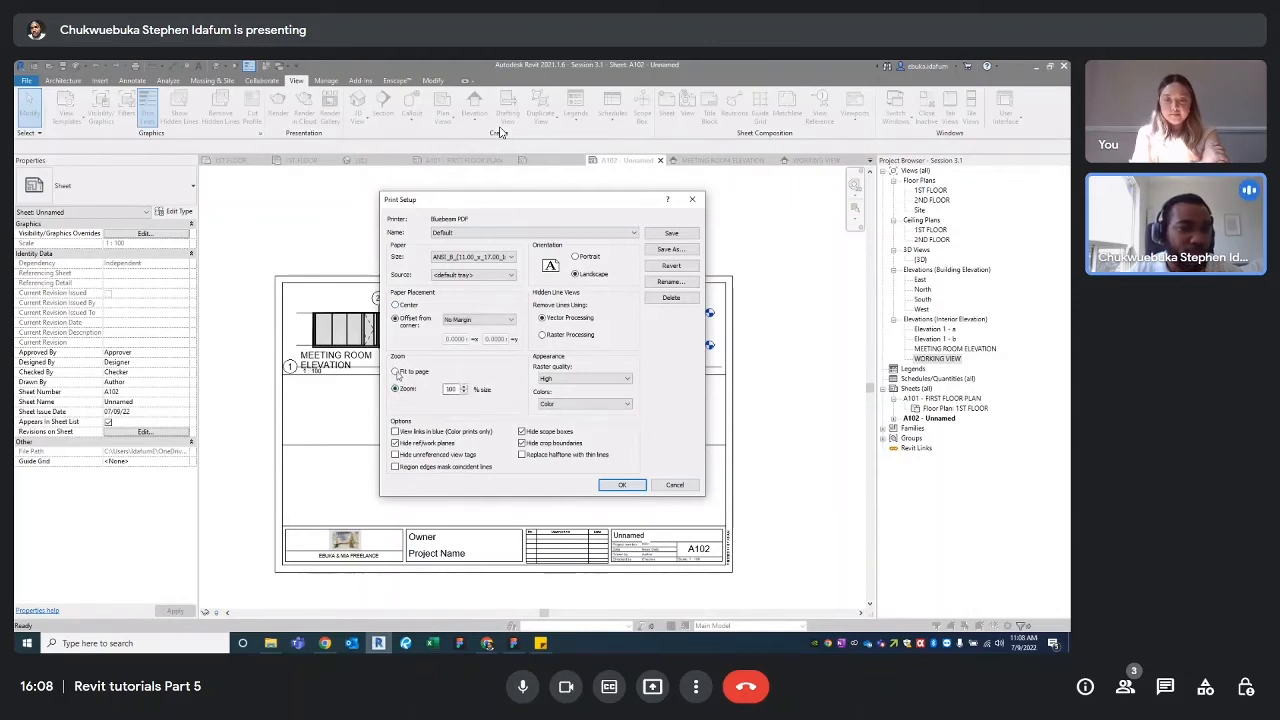
{"action": "left_click", "coordinate": [396, 372]}
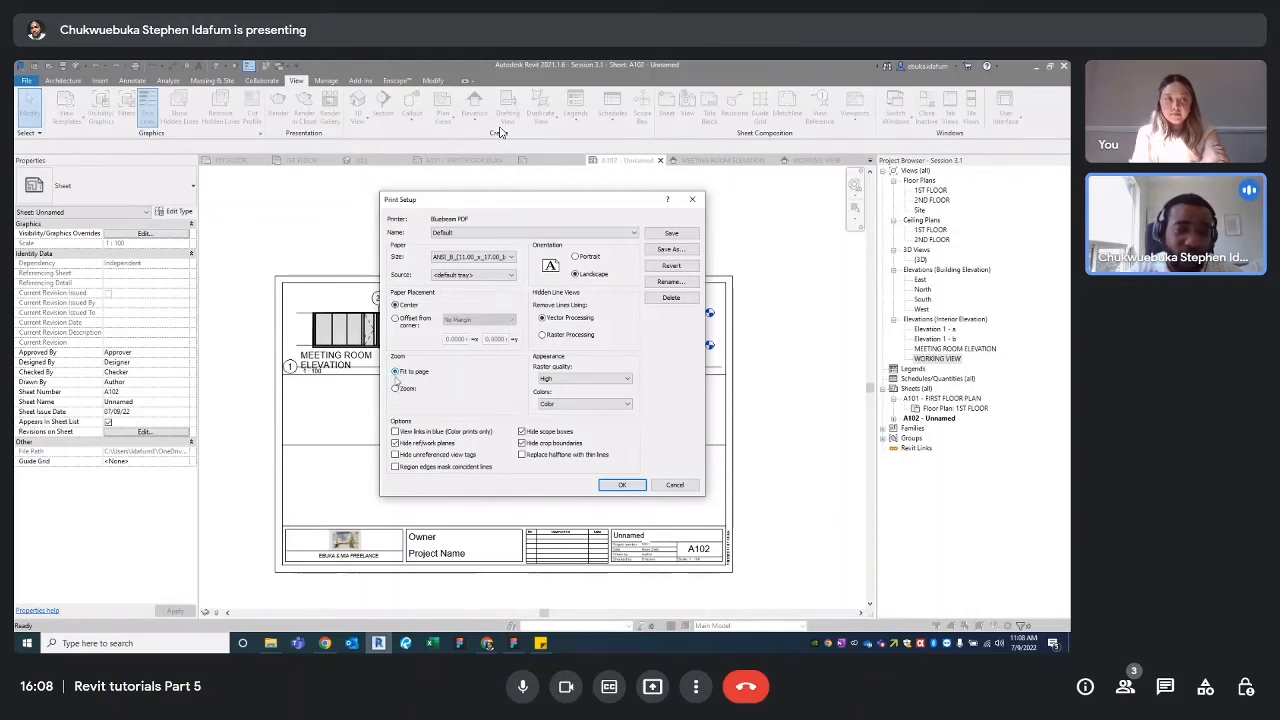
{"action": "left_click", "coordinate": [396, 389]}
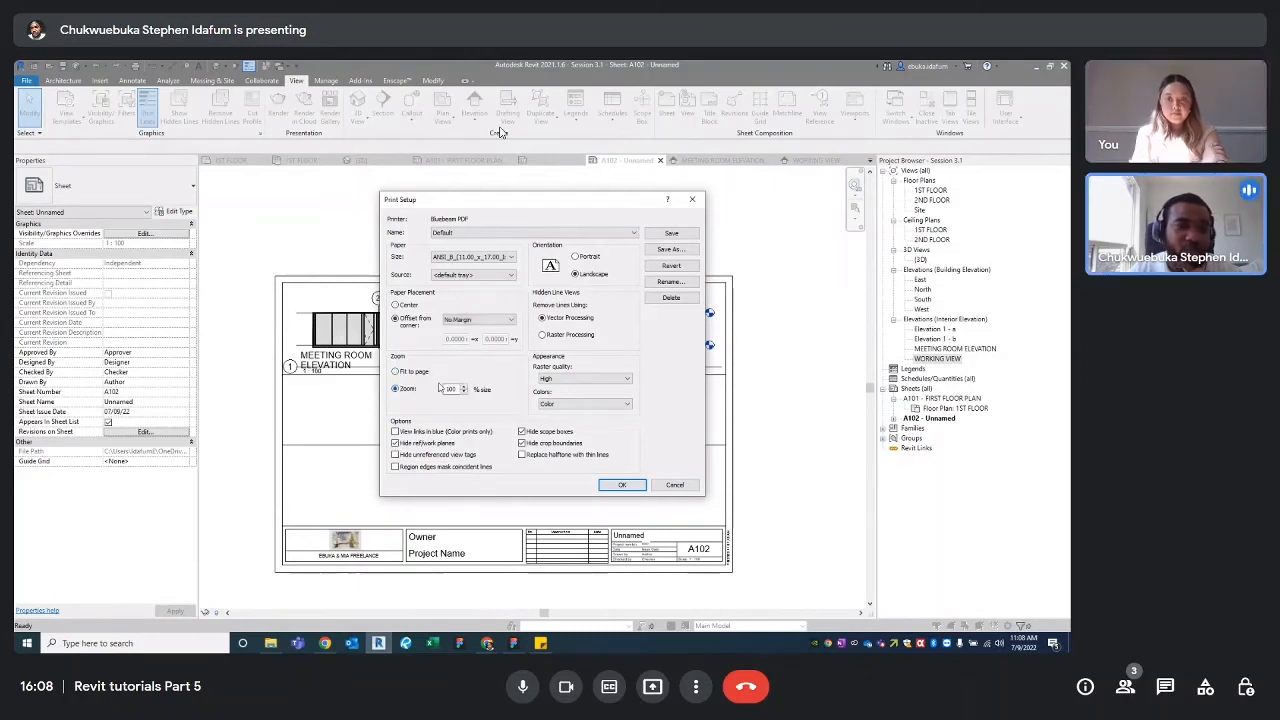
{"action": "left_click", "coordinate": [396, 305]}
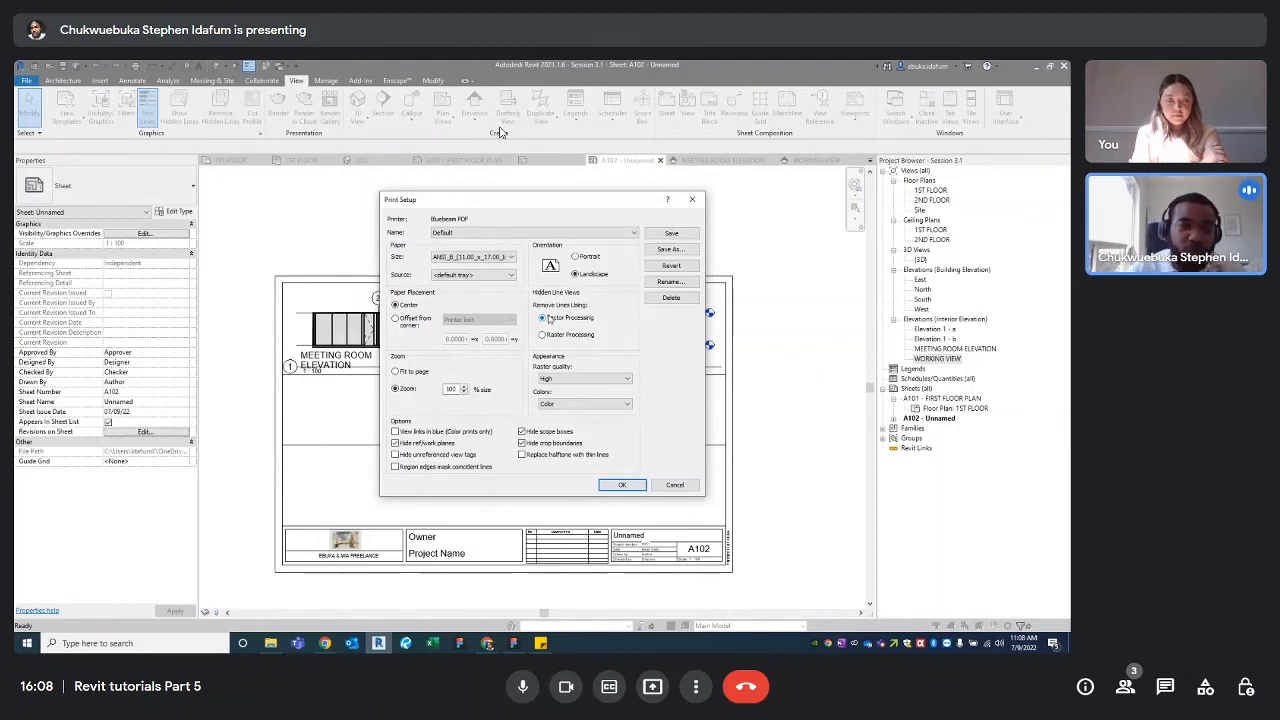
{"action": "left_click", "coordinate": [460, 275]}
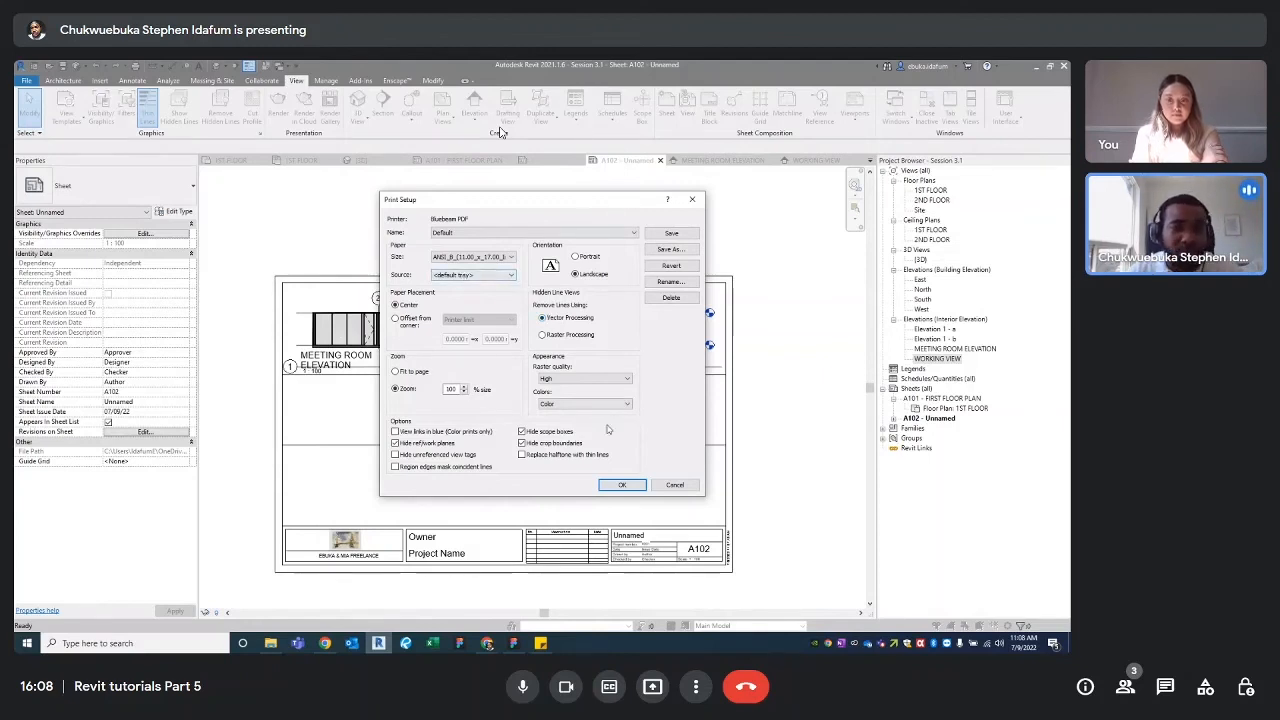
Step: Accept the print setup, preview sheet A102, and print it to PDF as ELEVATION VIEW
{"action": "left_click", "coordinate": [621, 485]}
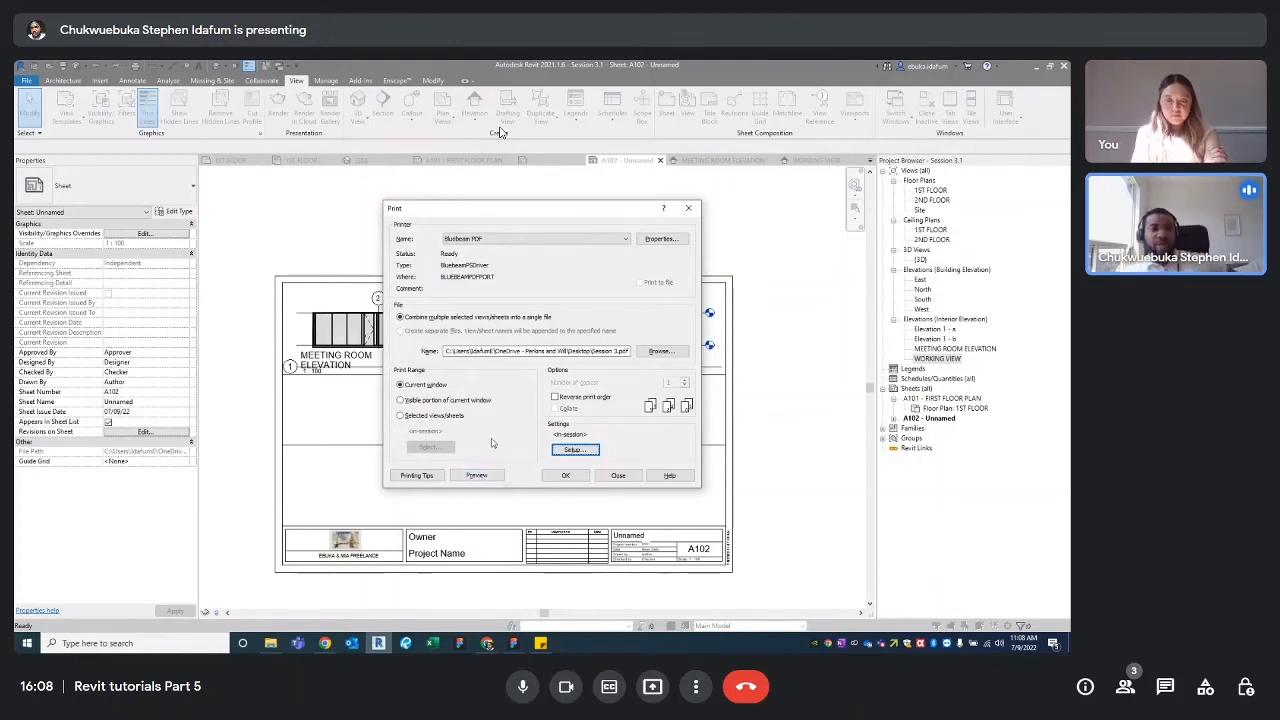
{"action": "left_click", "coordinate": [480, 475]}
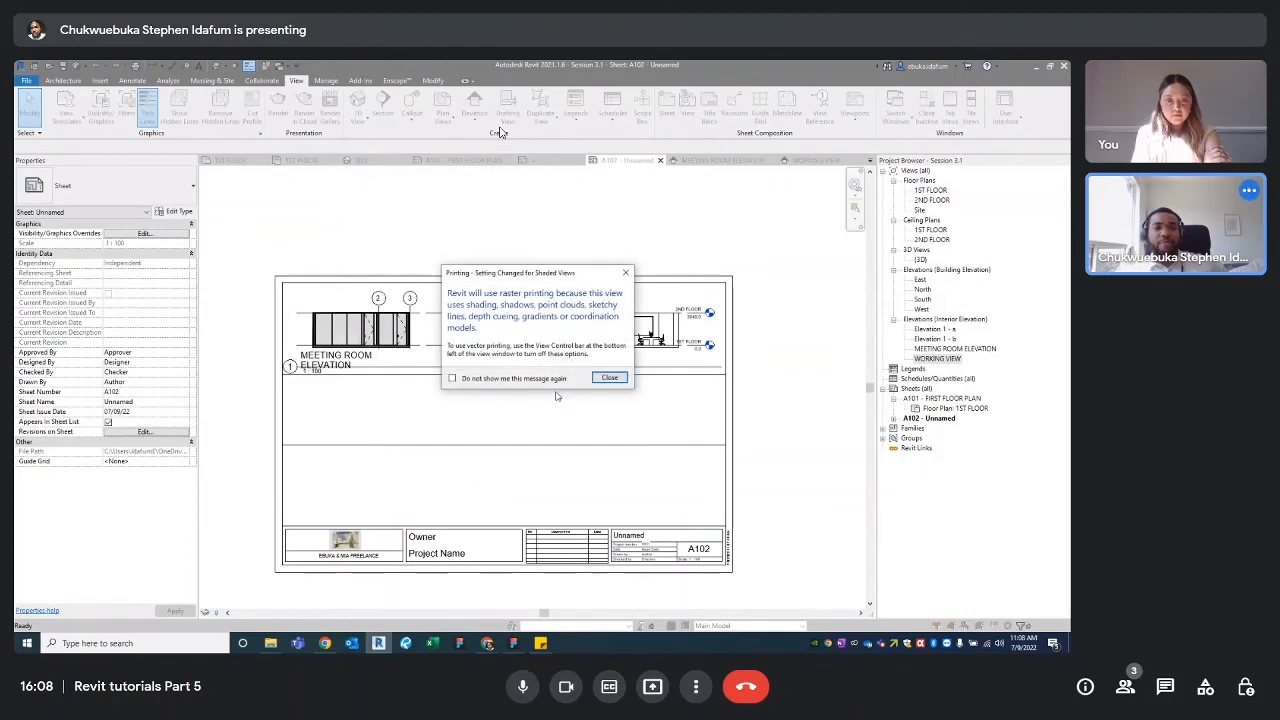
{"action": "left_click", "coordinate": [610, 379]}
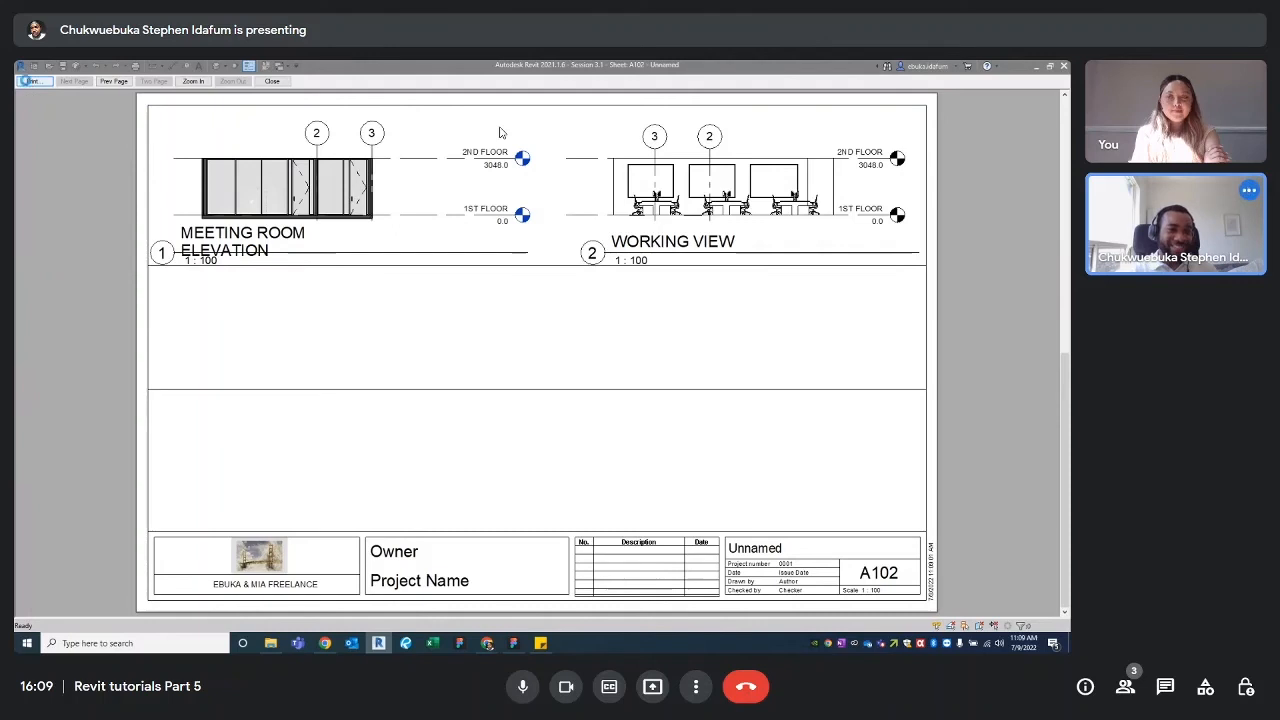
{"action": "left_click", "coordinate": [32, 82]}
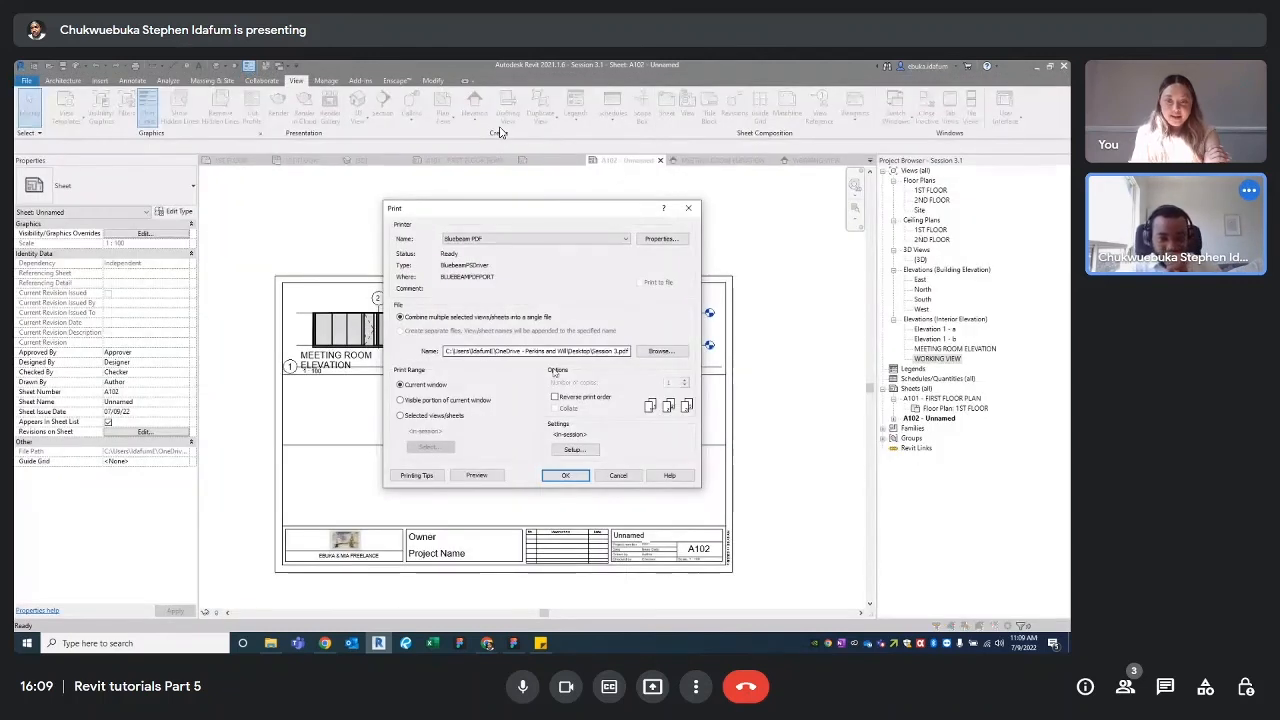
{"action": "left_click", "coordinate": [565, 475]}
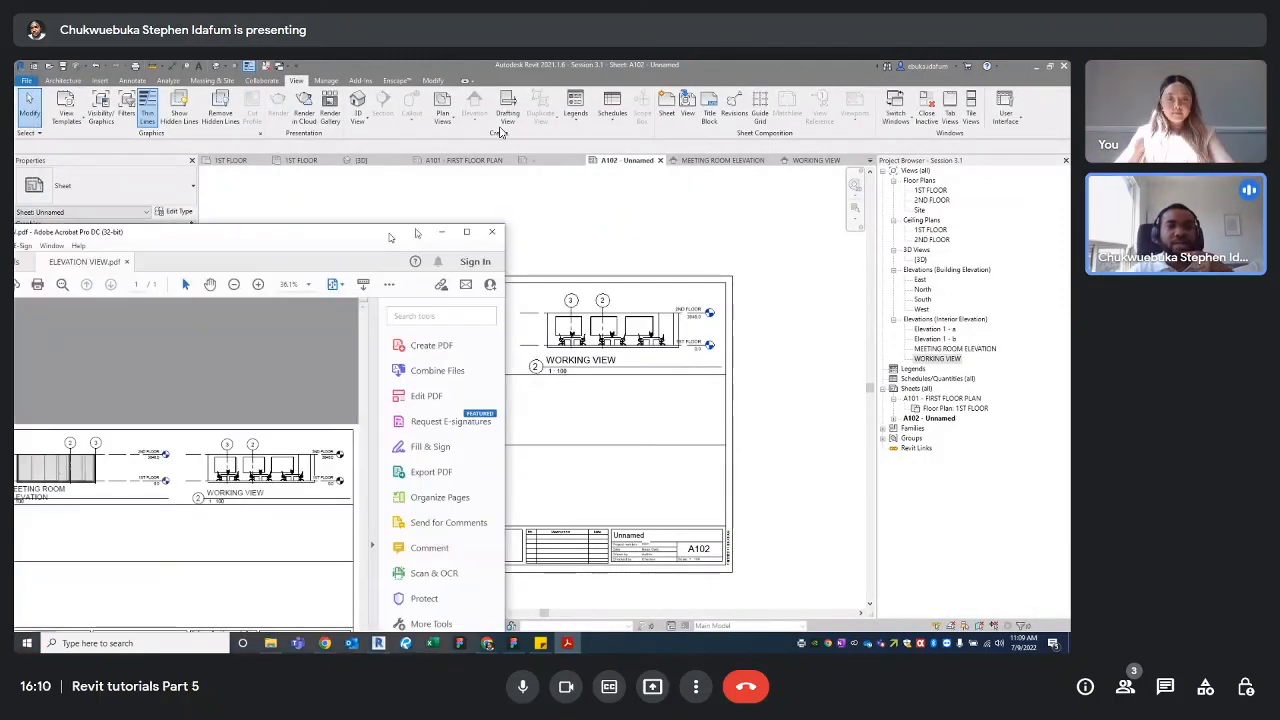
Step: Examine the printed ELEVATION VIEW.pdf full screen in Adobe Acrobat and dismiss the pop-up dialog
{"action": "left_click_drag", "start_coordinate": [388, 238], "coordinate": [722, 191]}
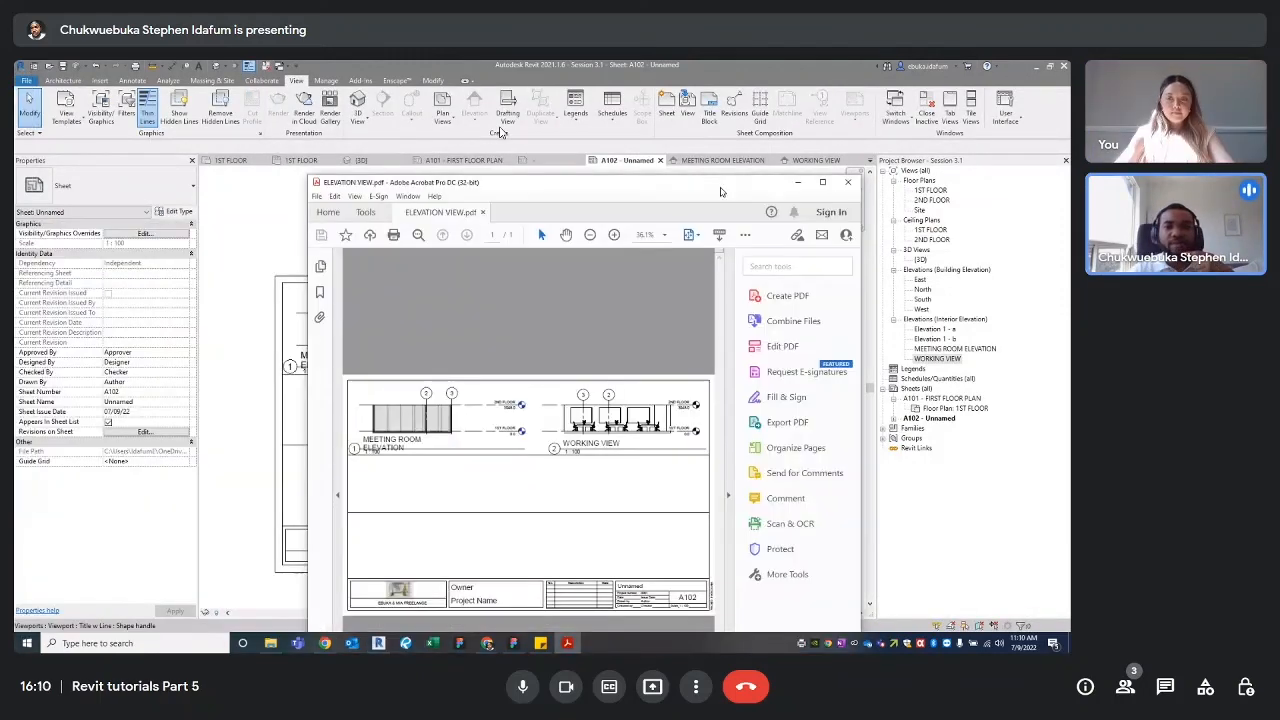
{"action": "left_click", "coordinate": [822, 182]}
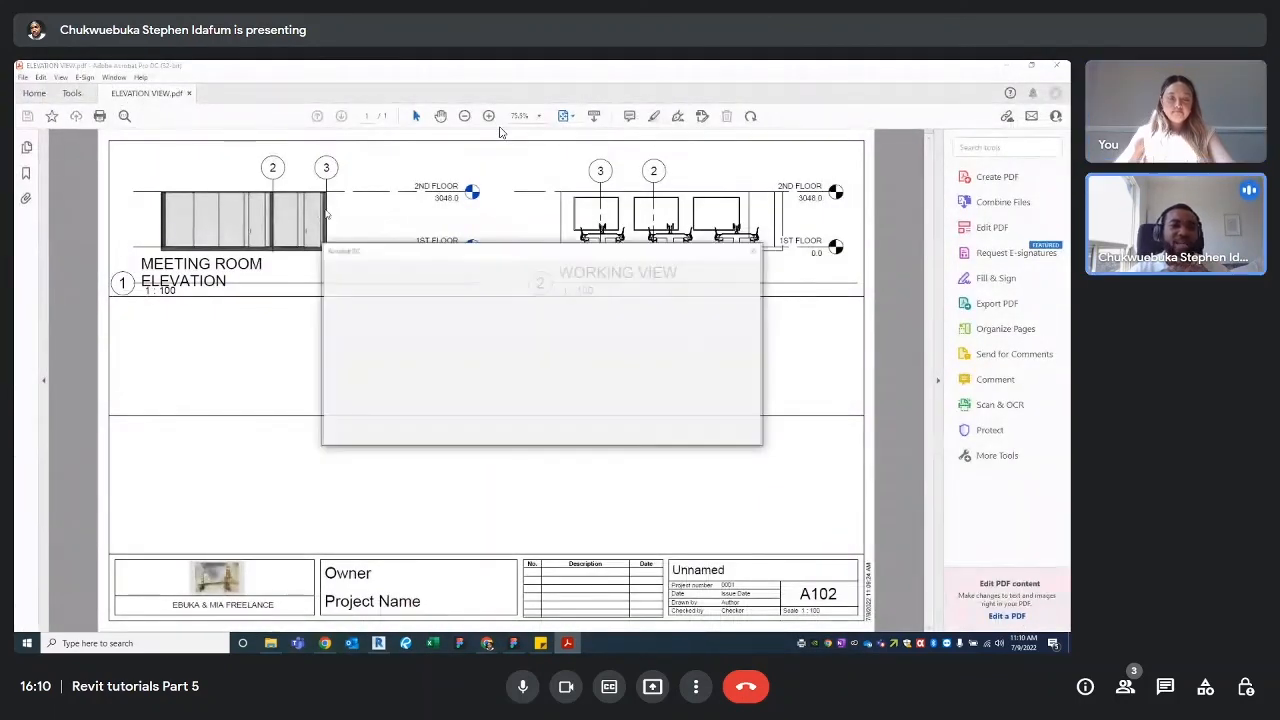
{"action": "left_click", "coordinate": [753, 250]}
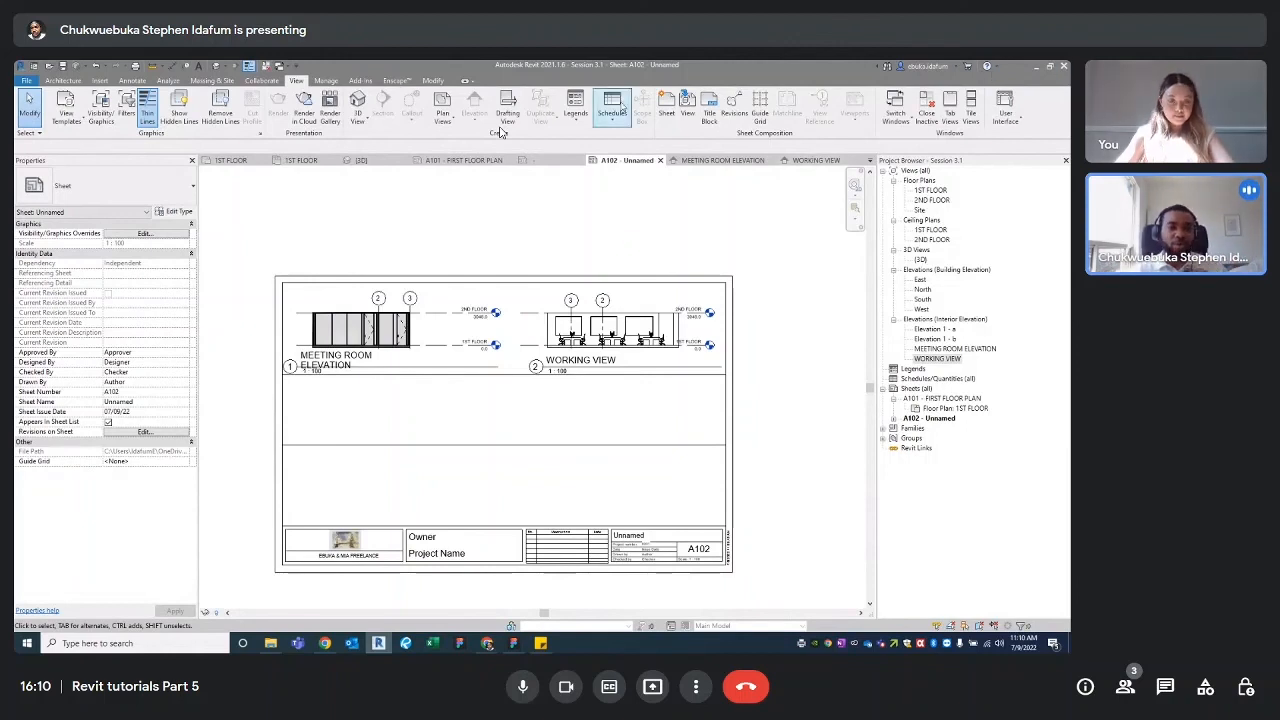
Step: Look through the title block families available to load for a new sheet, without creating a sheet
{"action": "left_click", "coordinate": [666, 108]}
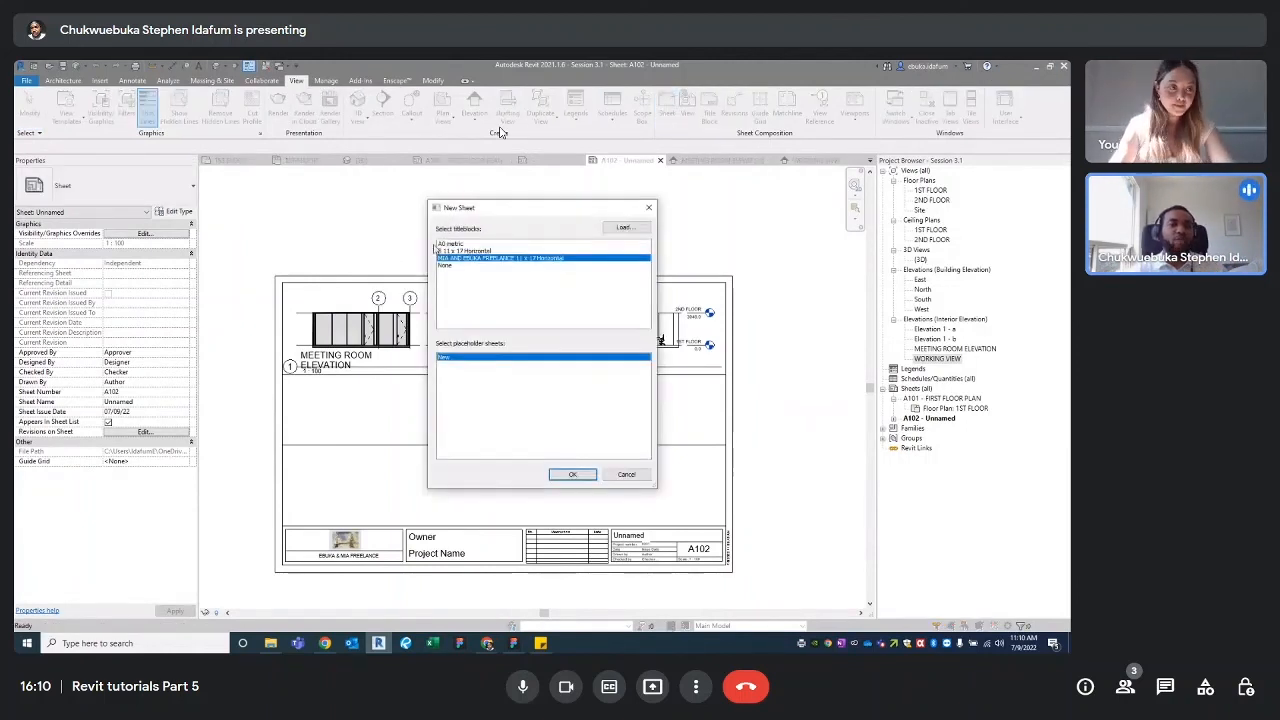
{"action": "left_click", "coordinate": [622, 229]}
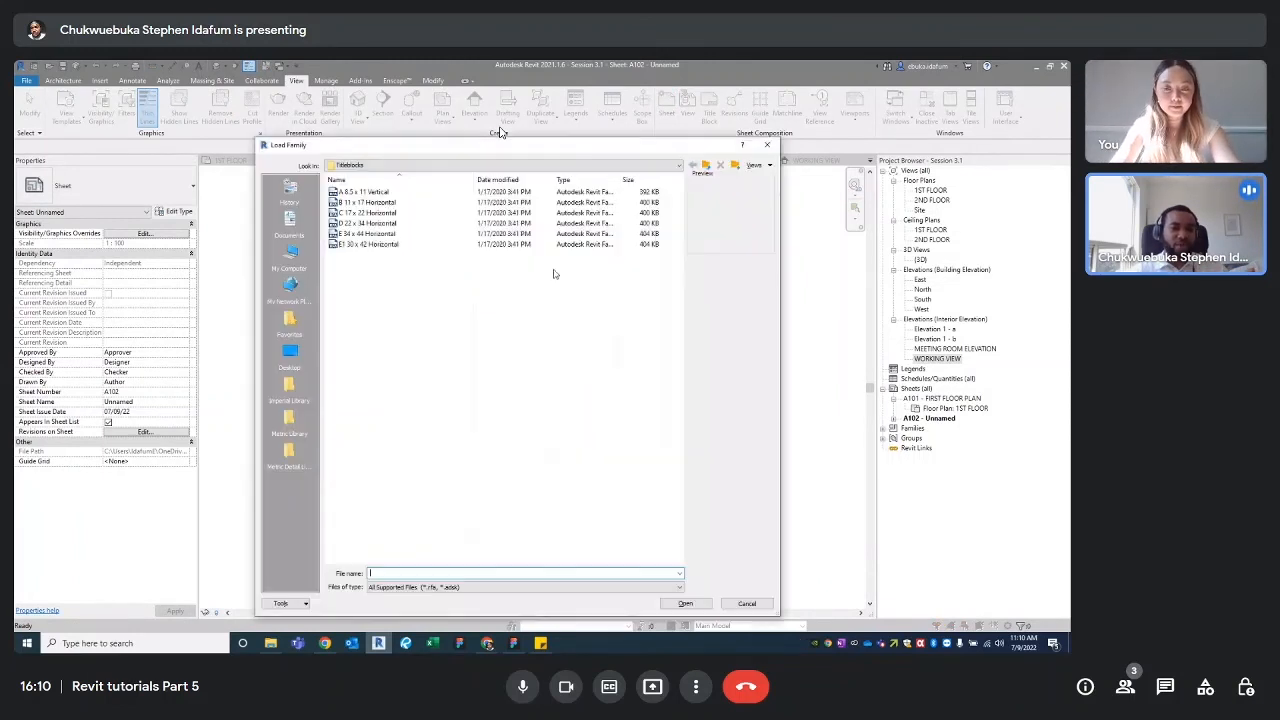
{"action": "left_click", "coordinate": [768, 146]}
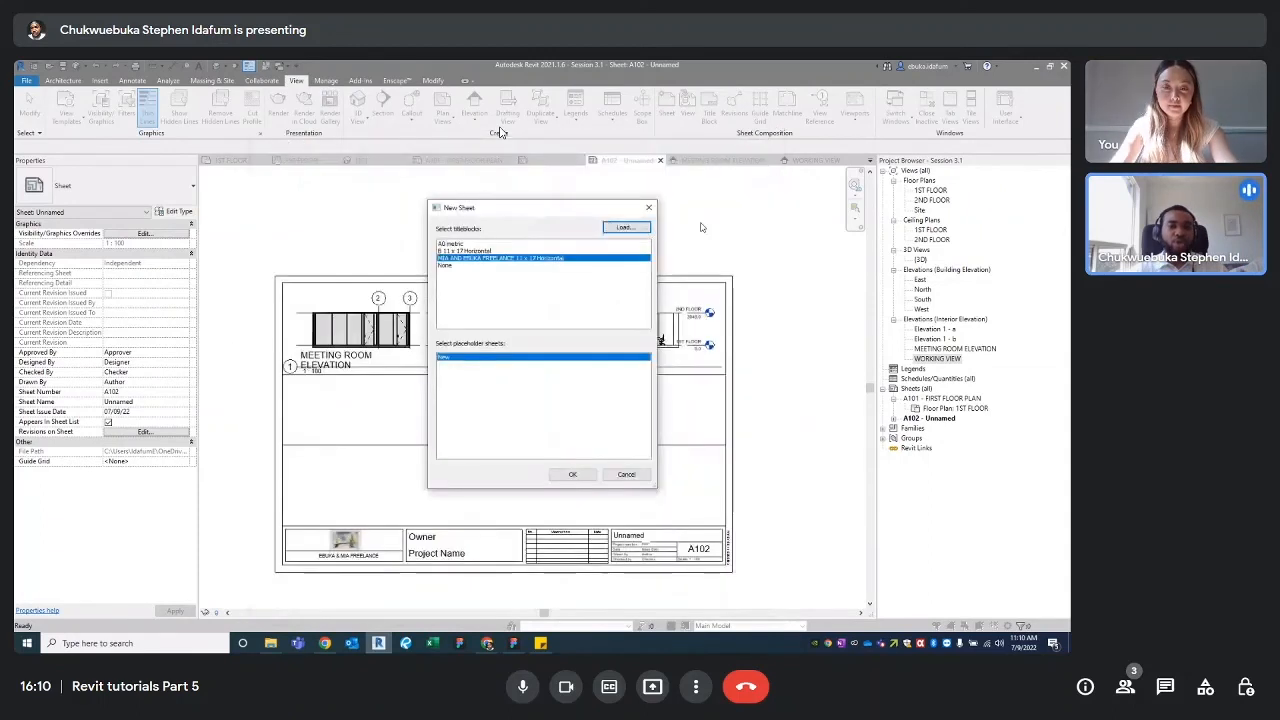
{"action": "left_click", "coordinate": [649, 208]}
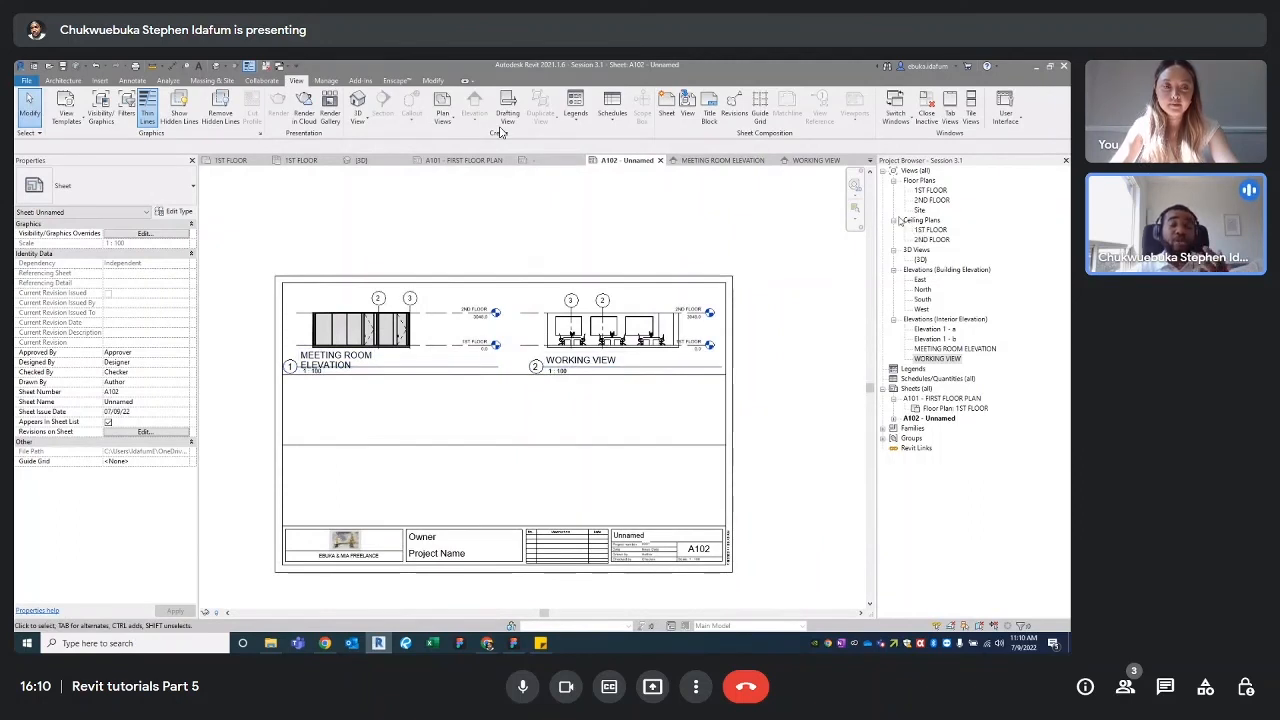
Step: Review the Bluebeam PDF print settings and print setup for sheet A102 again, without printing
{"action": "left_click", "coordinate": [938, 190]}
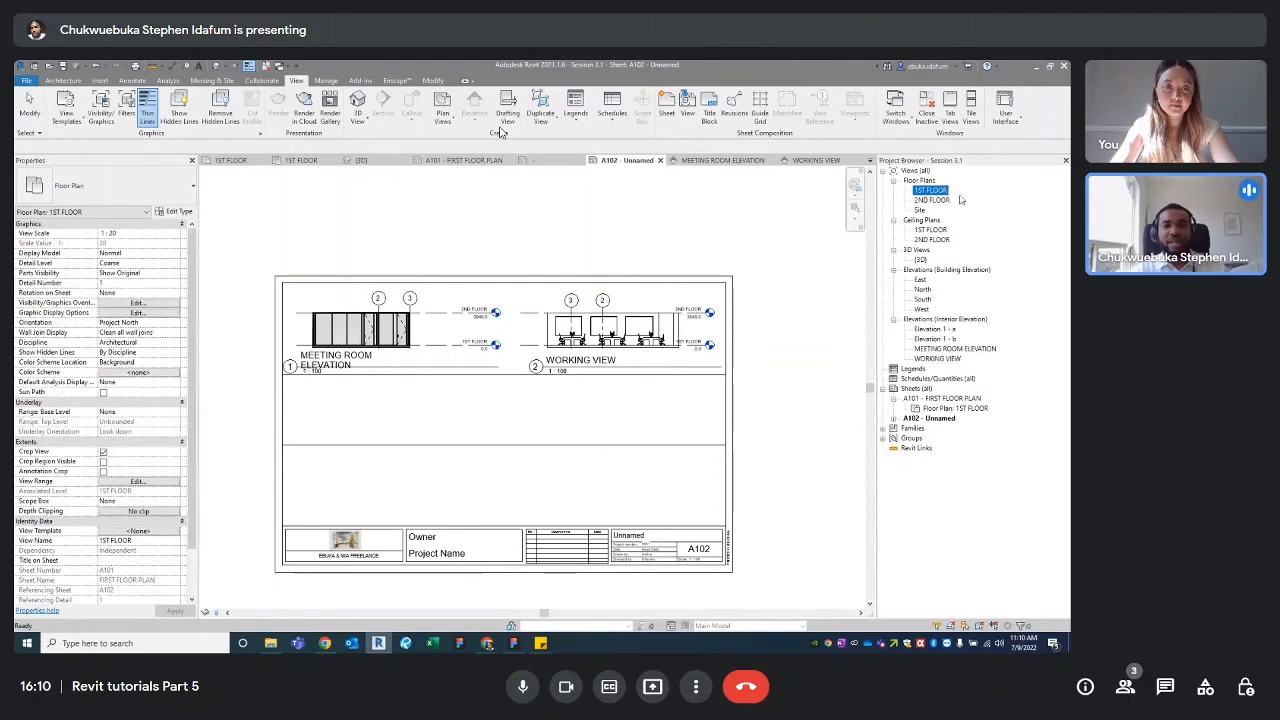
{"action": "left_click", "coordinate": [650, 246]}
{"action": "middle_click_drag", "start_coordinate": [650, 246], "coordinate": [644, 248]}
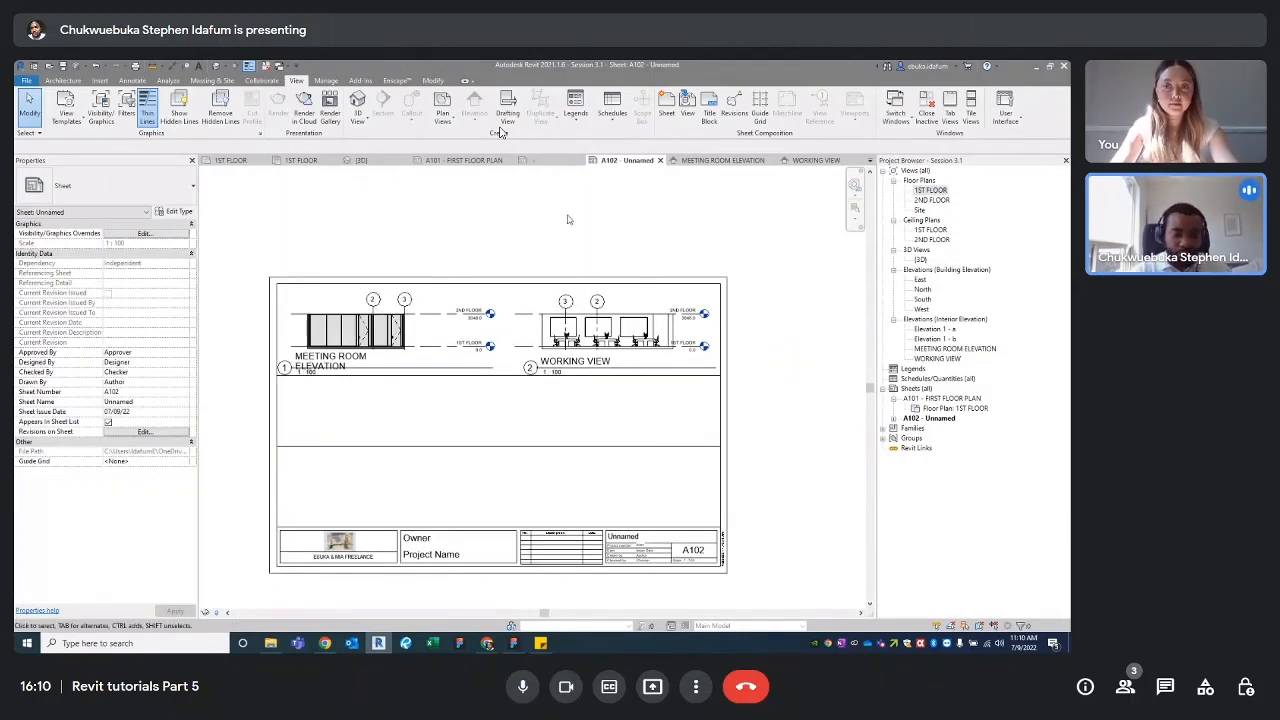
{"action": "key", "text": "ctrl+p"}
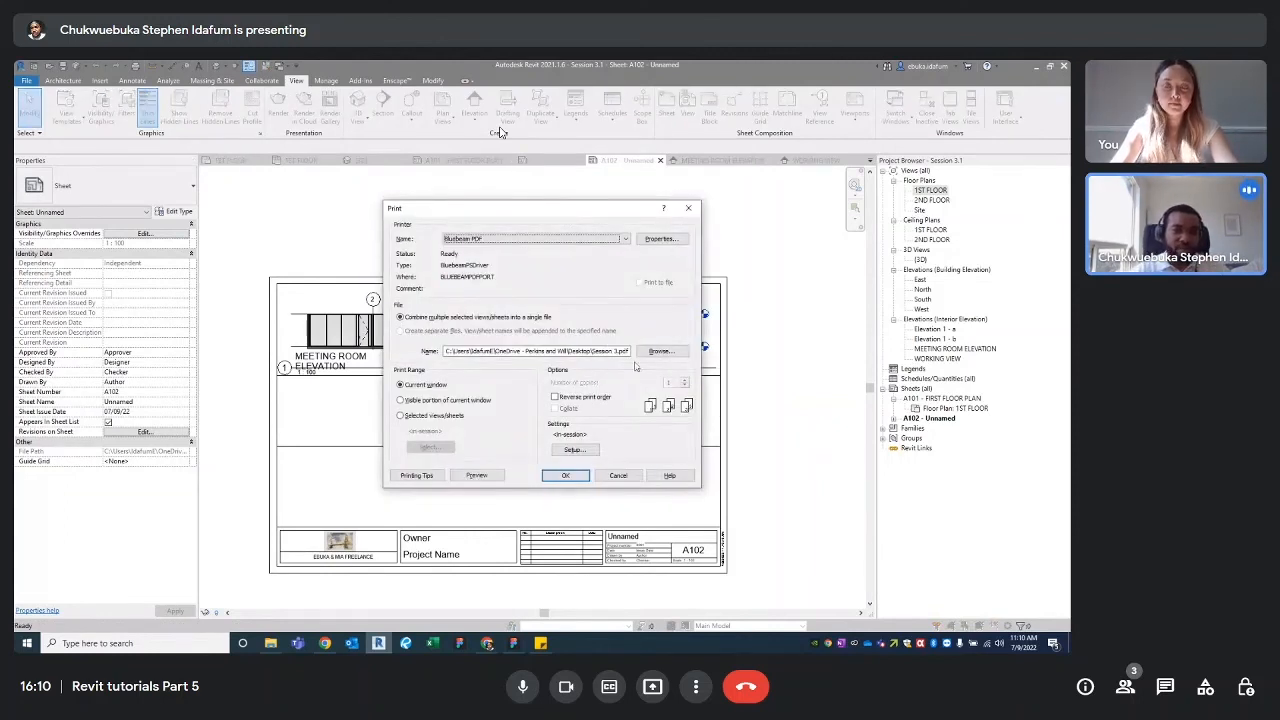
{"action": "left_click", "coordinate": [572, 449]}
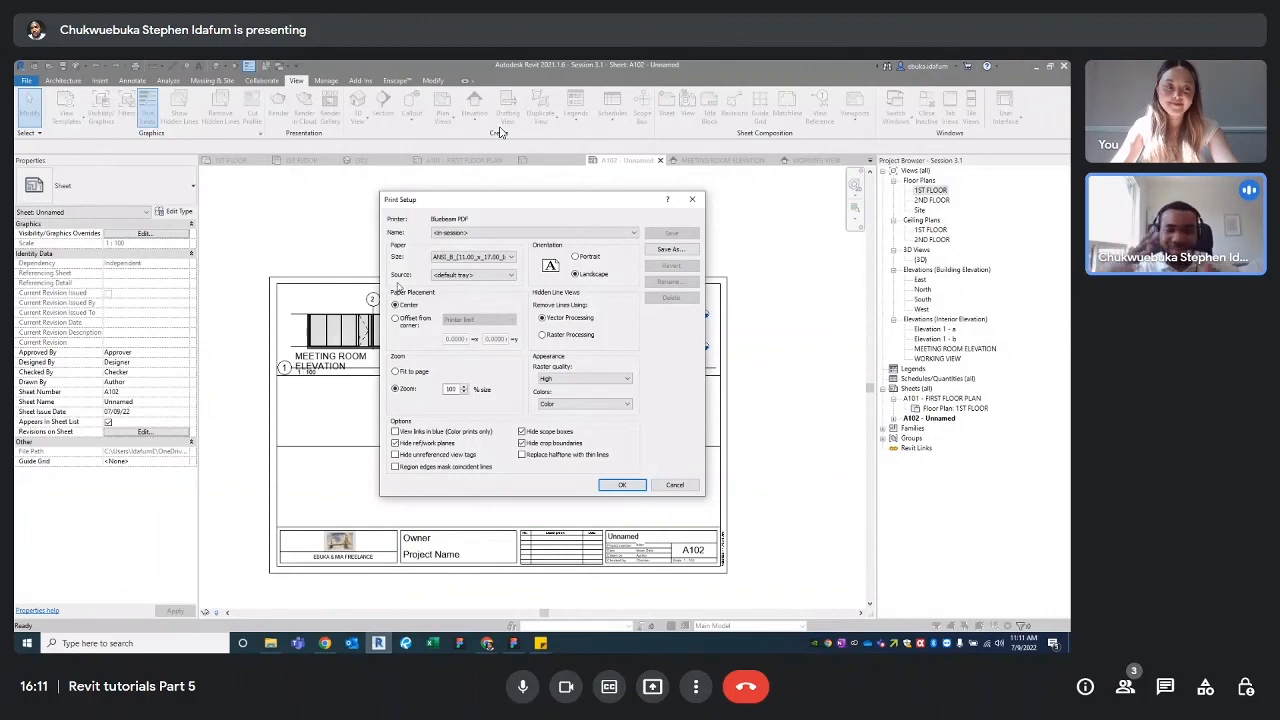
{"action": "left_click", "coordinate": [693, 200]}
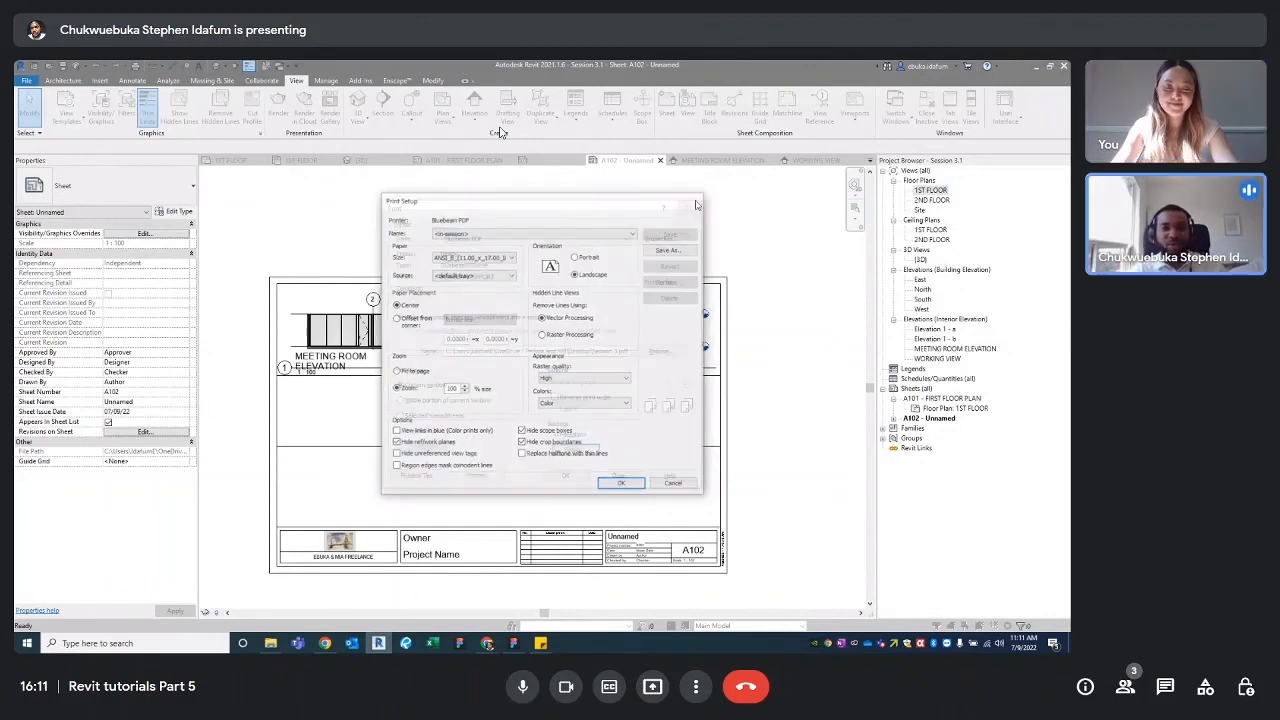
{"action": "left_click", "coordinate": [696, 206]}
Step: Close the MEETING ROOM ELEVATION, WORKING VIEW and sheet A102 views and show the whole 1ST FLOOR plan
{"action": "left_click", "coordinate": [722, 160]}
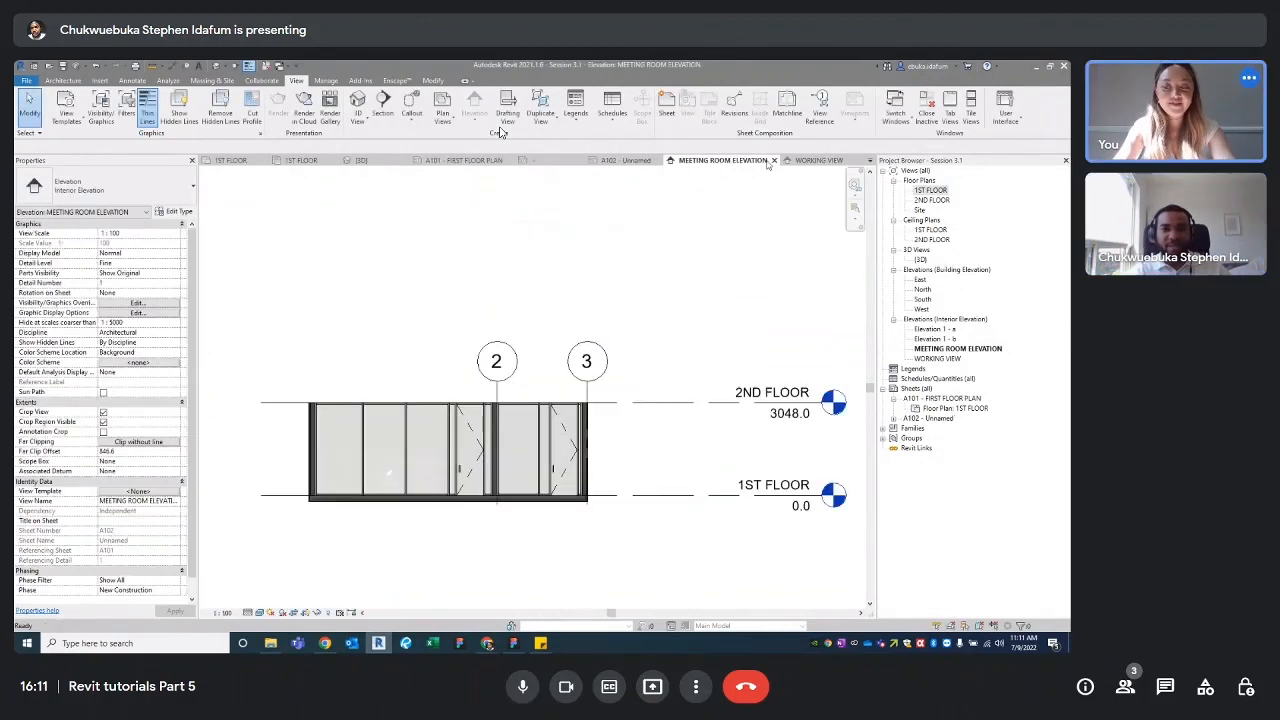
{"action": "left_click", "coordinate": [773, 160]}
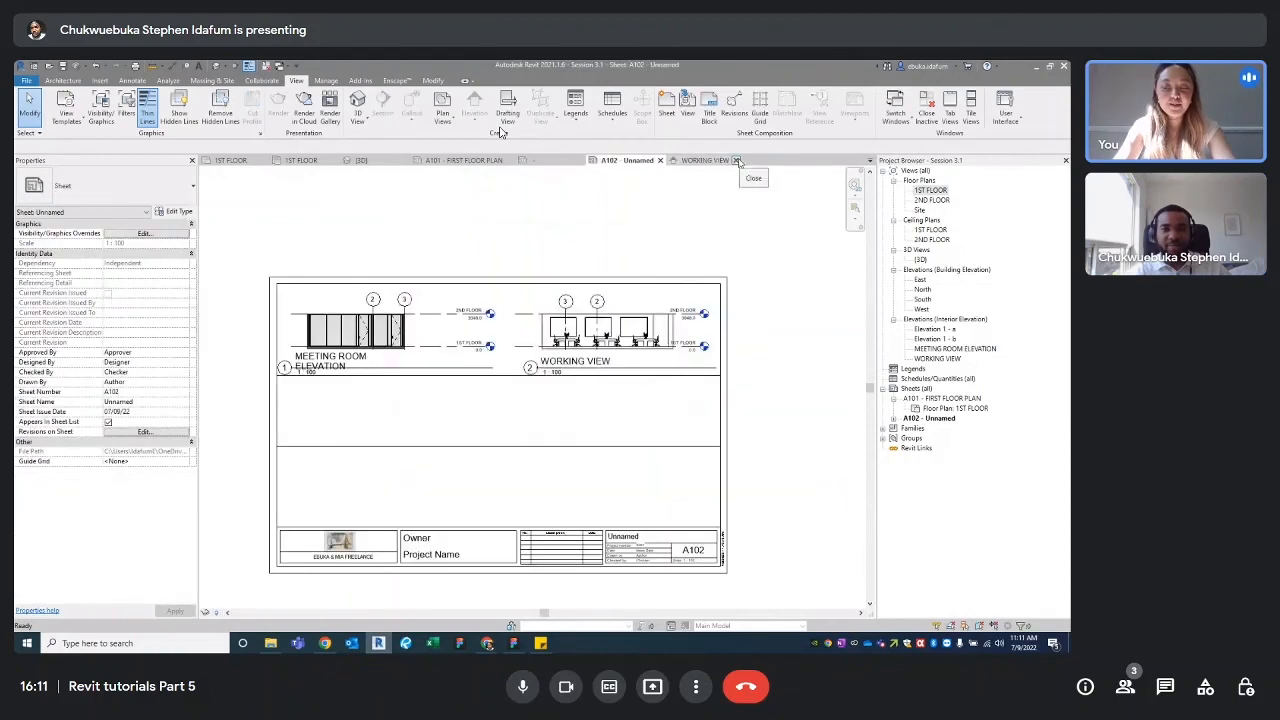
{"action": "left_click", "coordinate": [736, 160]}
{"action": "left_click", "coordinate": [660, 160]}
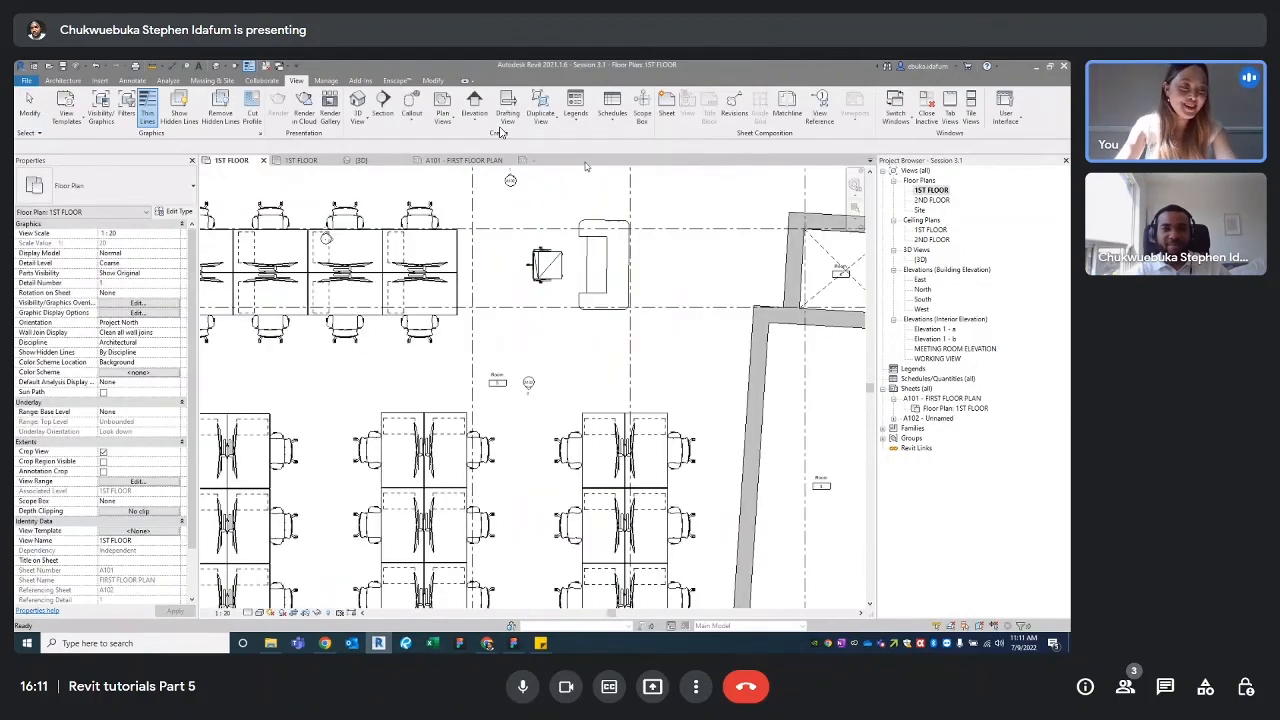
{"action": "scroll", "coordinate": [563, 432], "scroll_direction": "down", "scroll_amount": 3}
{"action": "middle_click_drag", "start_coordinate": [590, 372], "coordinate": [593, 377]}
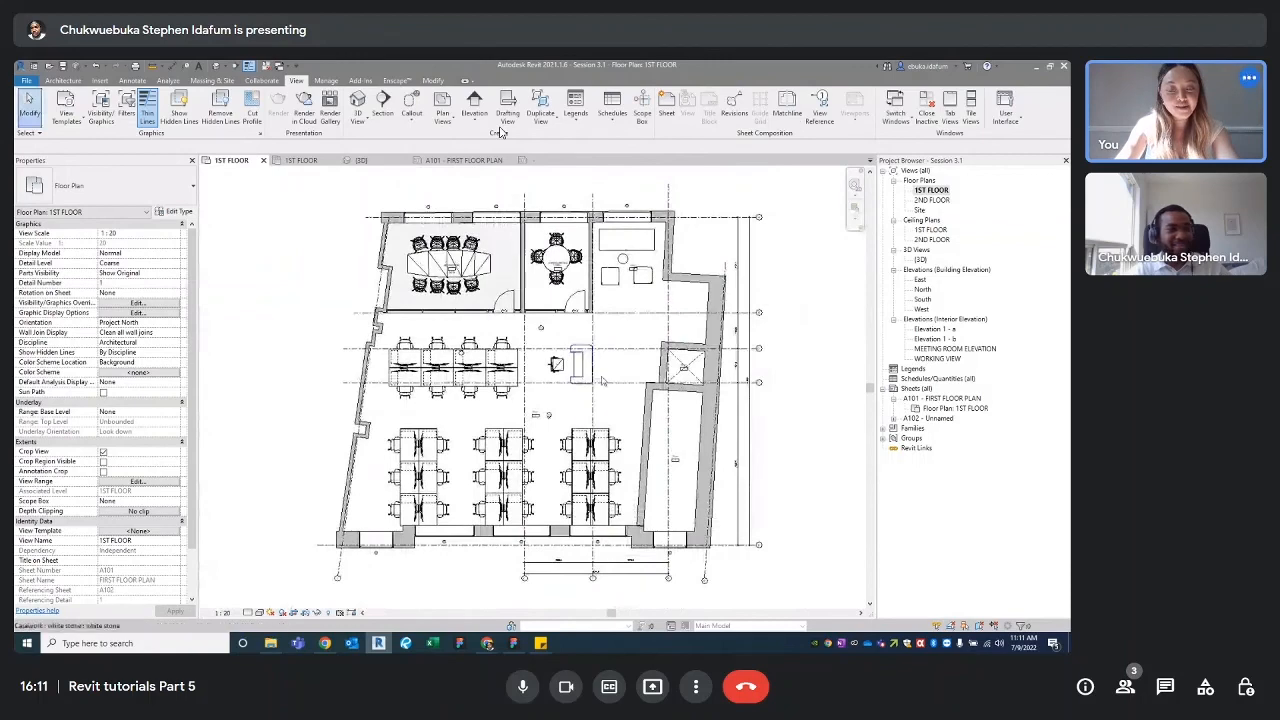